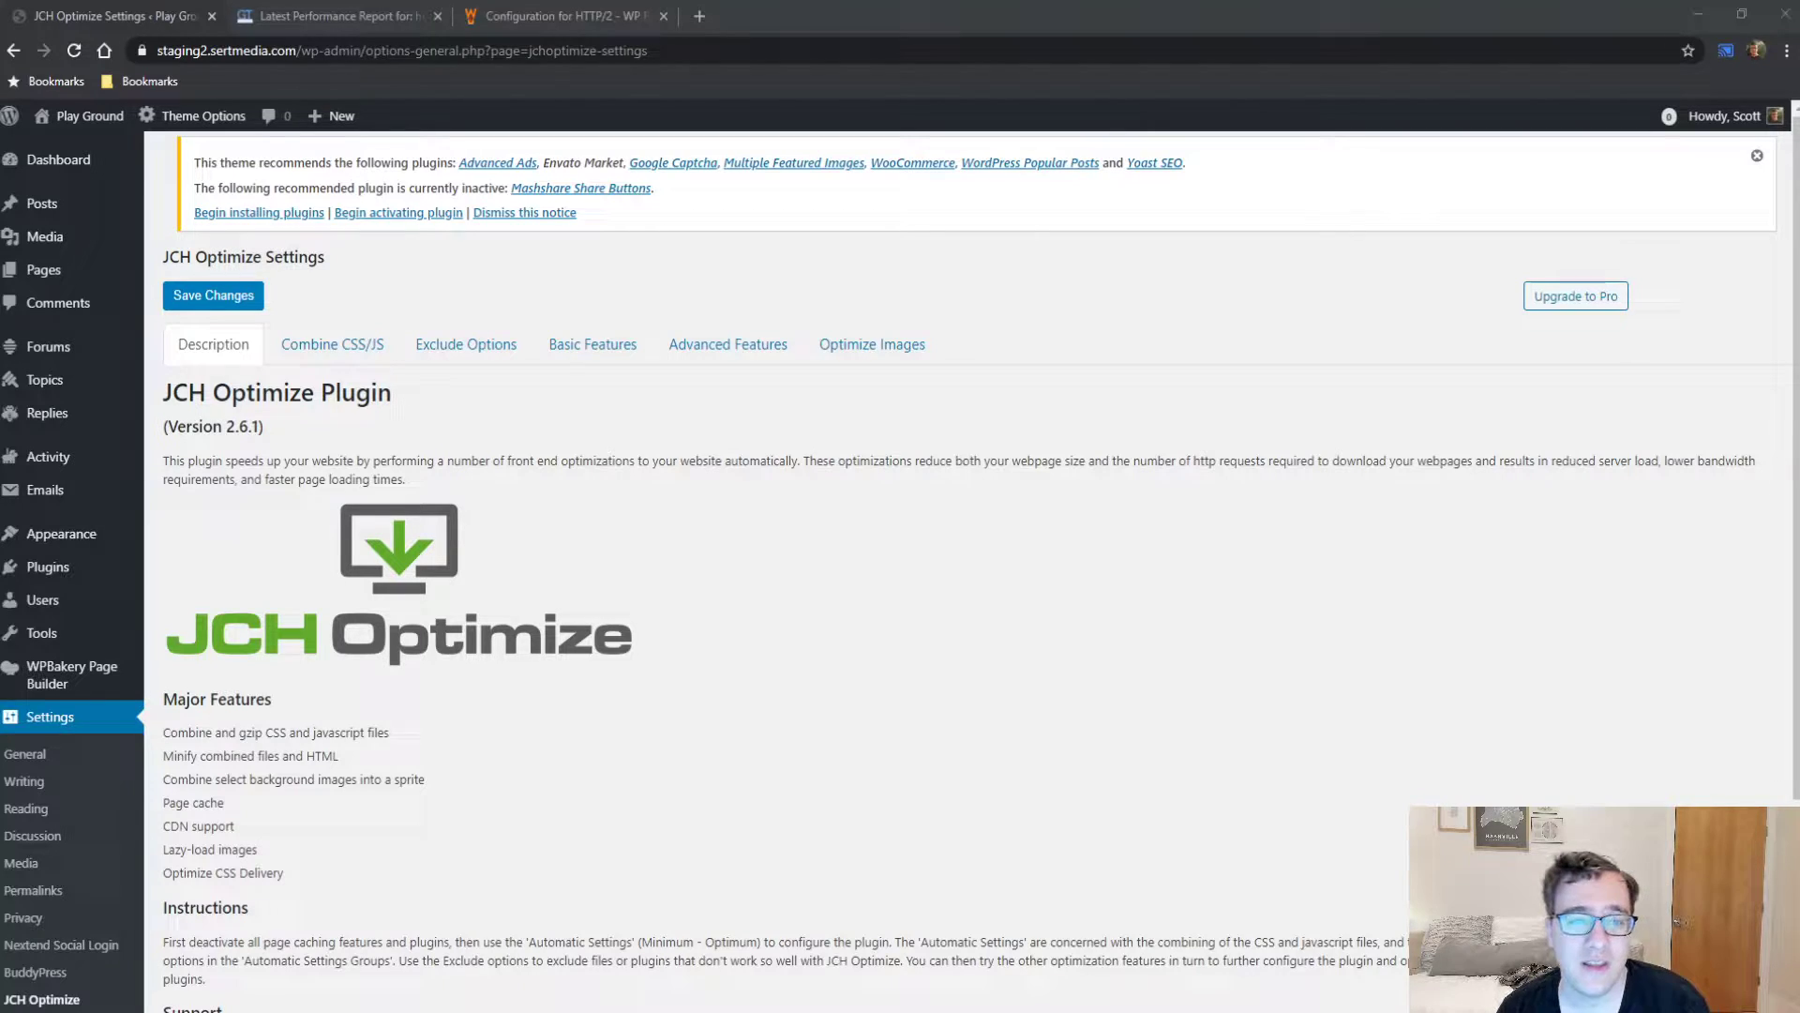
# Close the 'Configuration for HTTP/2' and 'Latest Performance Report' tabs, keeping JCH Optimize Settings open.
pyautogui.click(664, 16)
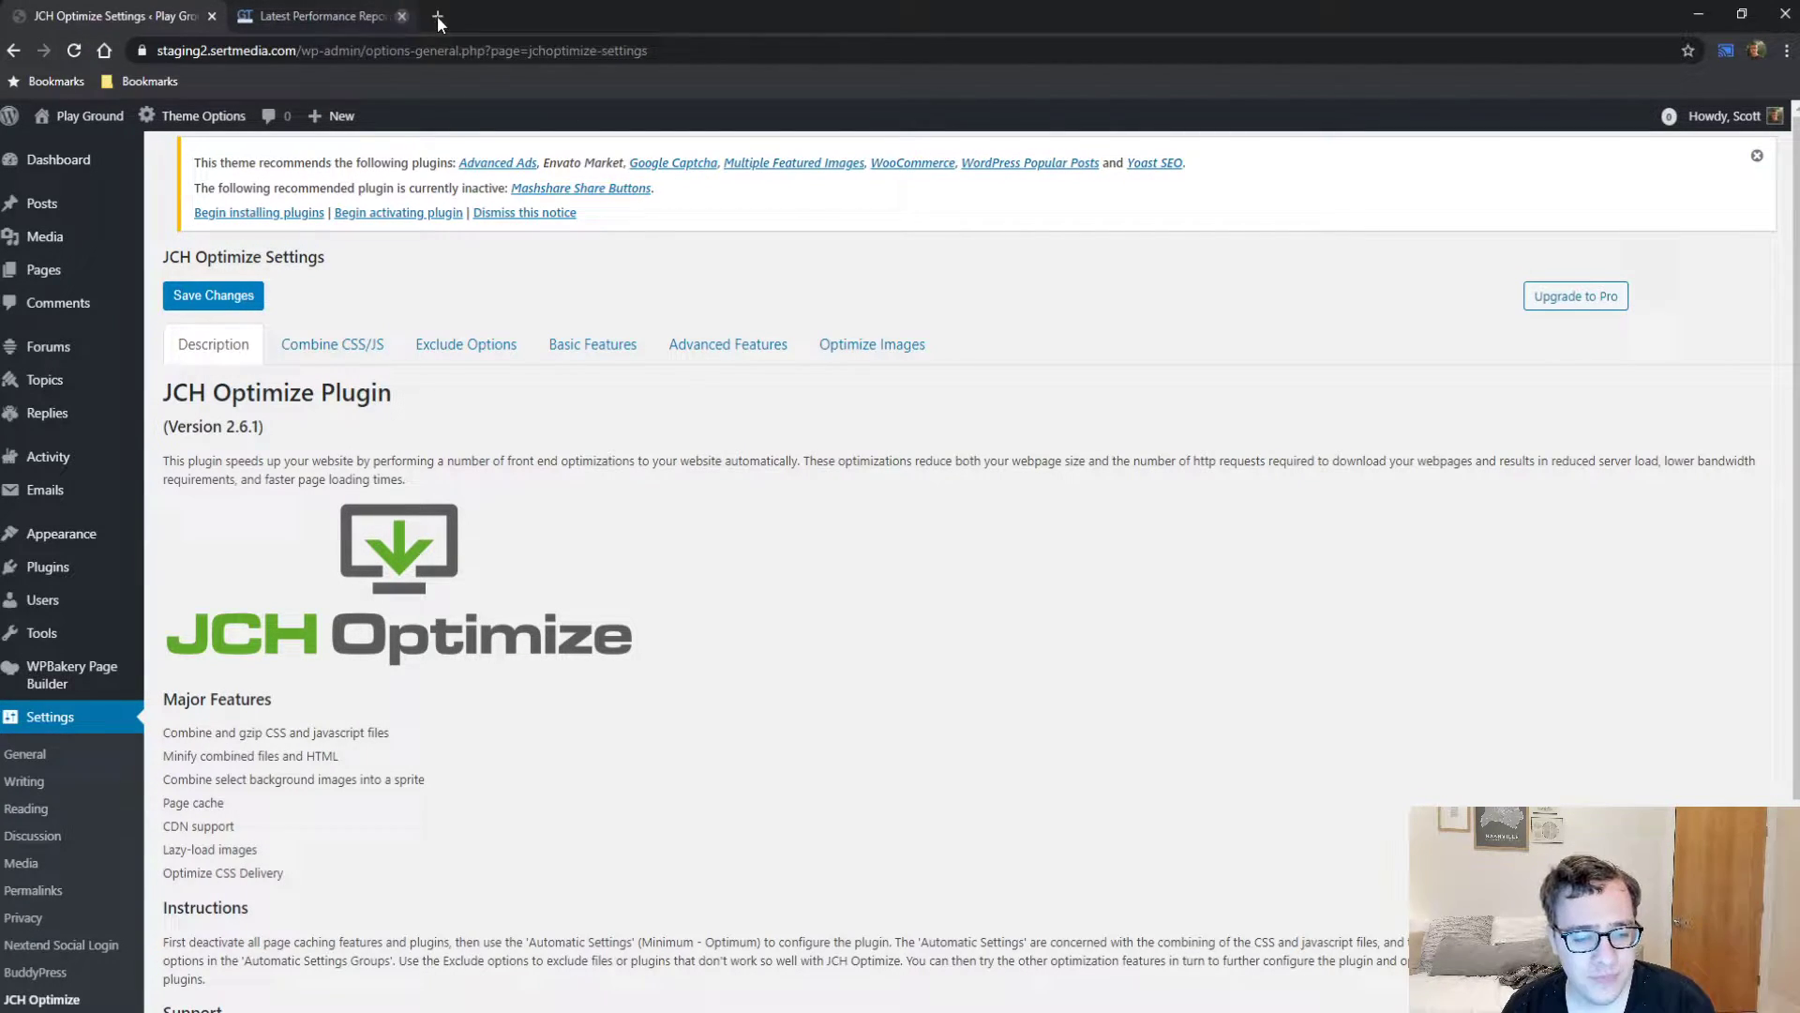
pyautogui.click(437, 15)
pyautogui.scroll(-3, 727, 527)
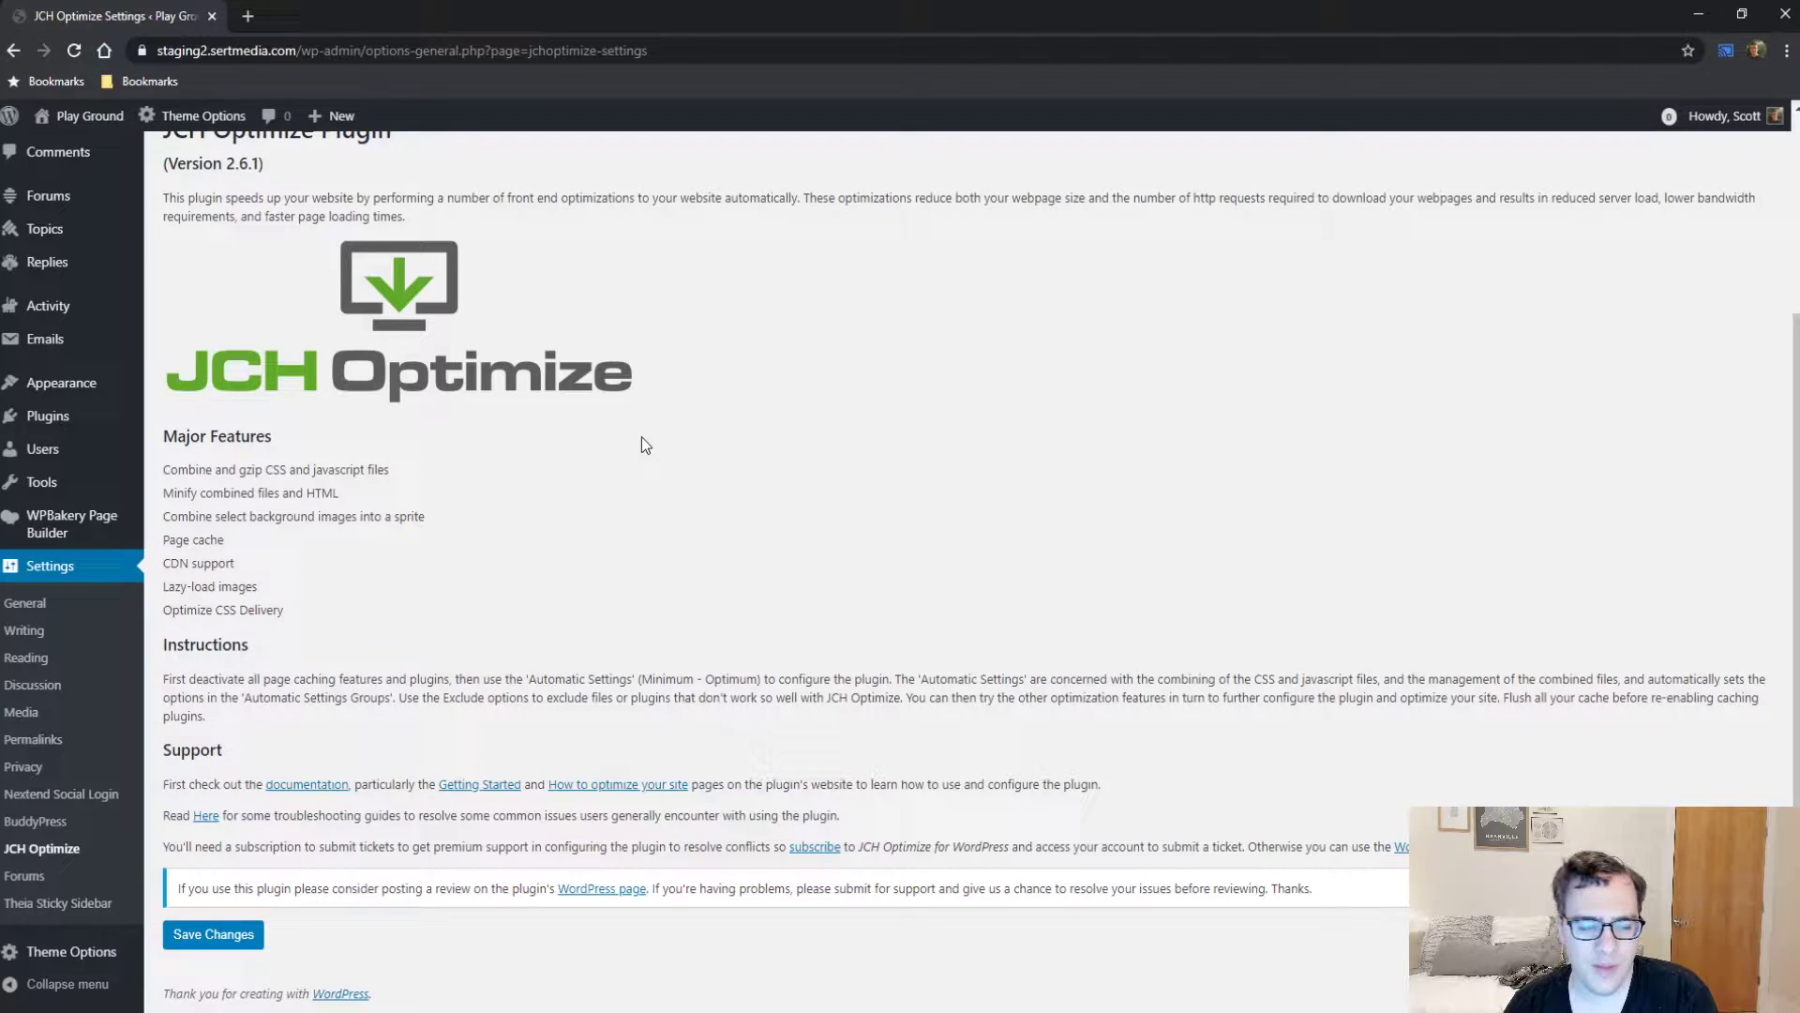
pyautogui.scroll(3, 459, 713)
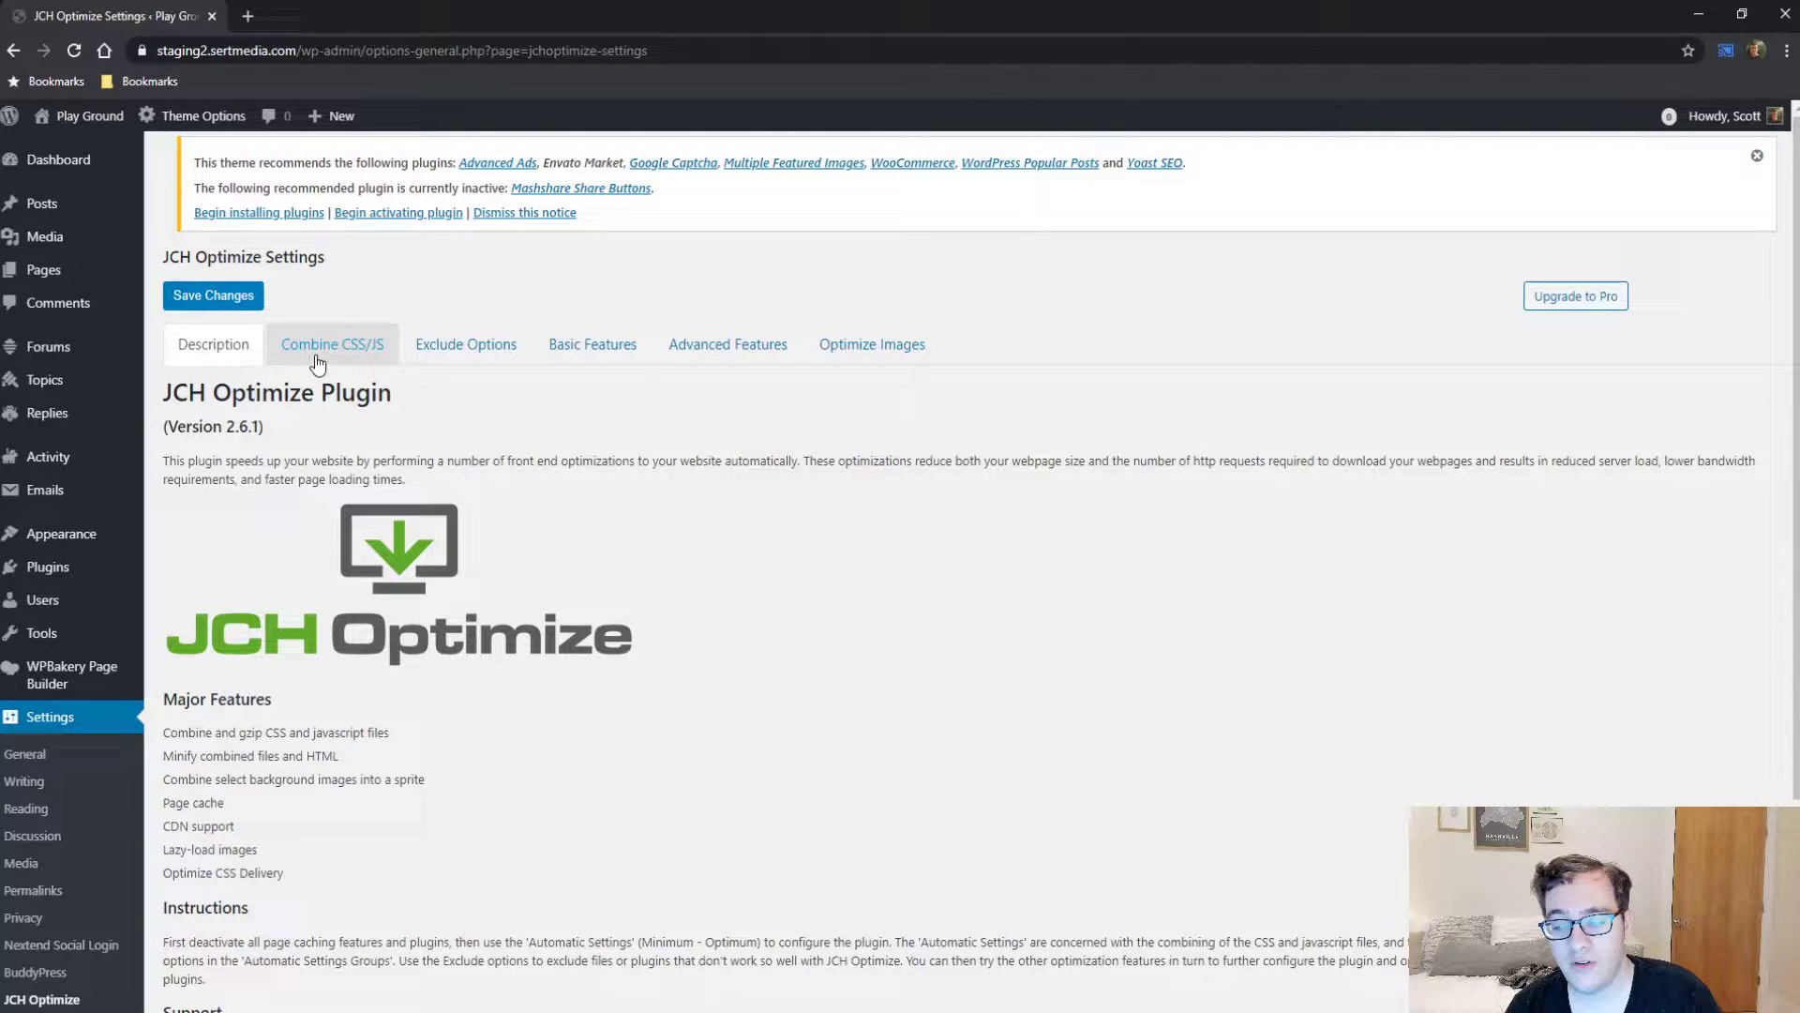
# Show the Combine CSS/JS tab, where combining is enabled with the Minimum automatic setting.
pyautogui.click(316, 364)
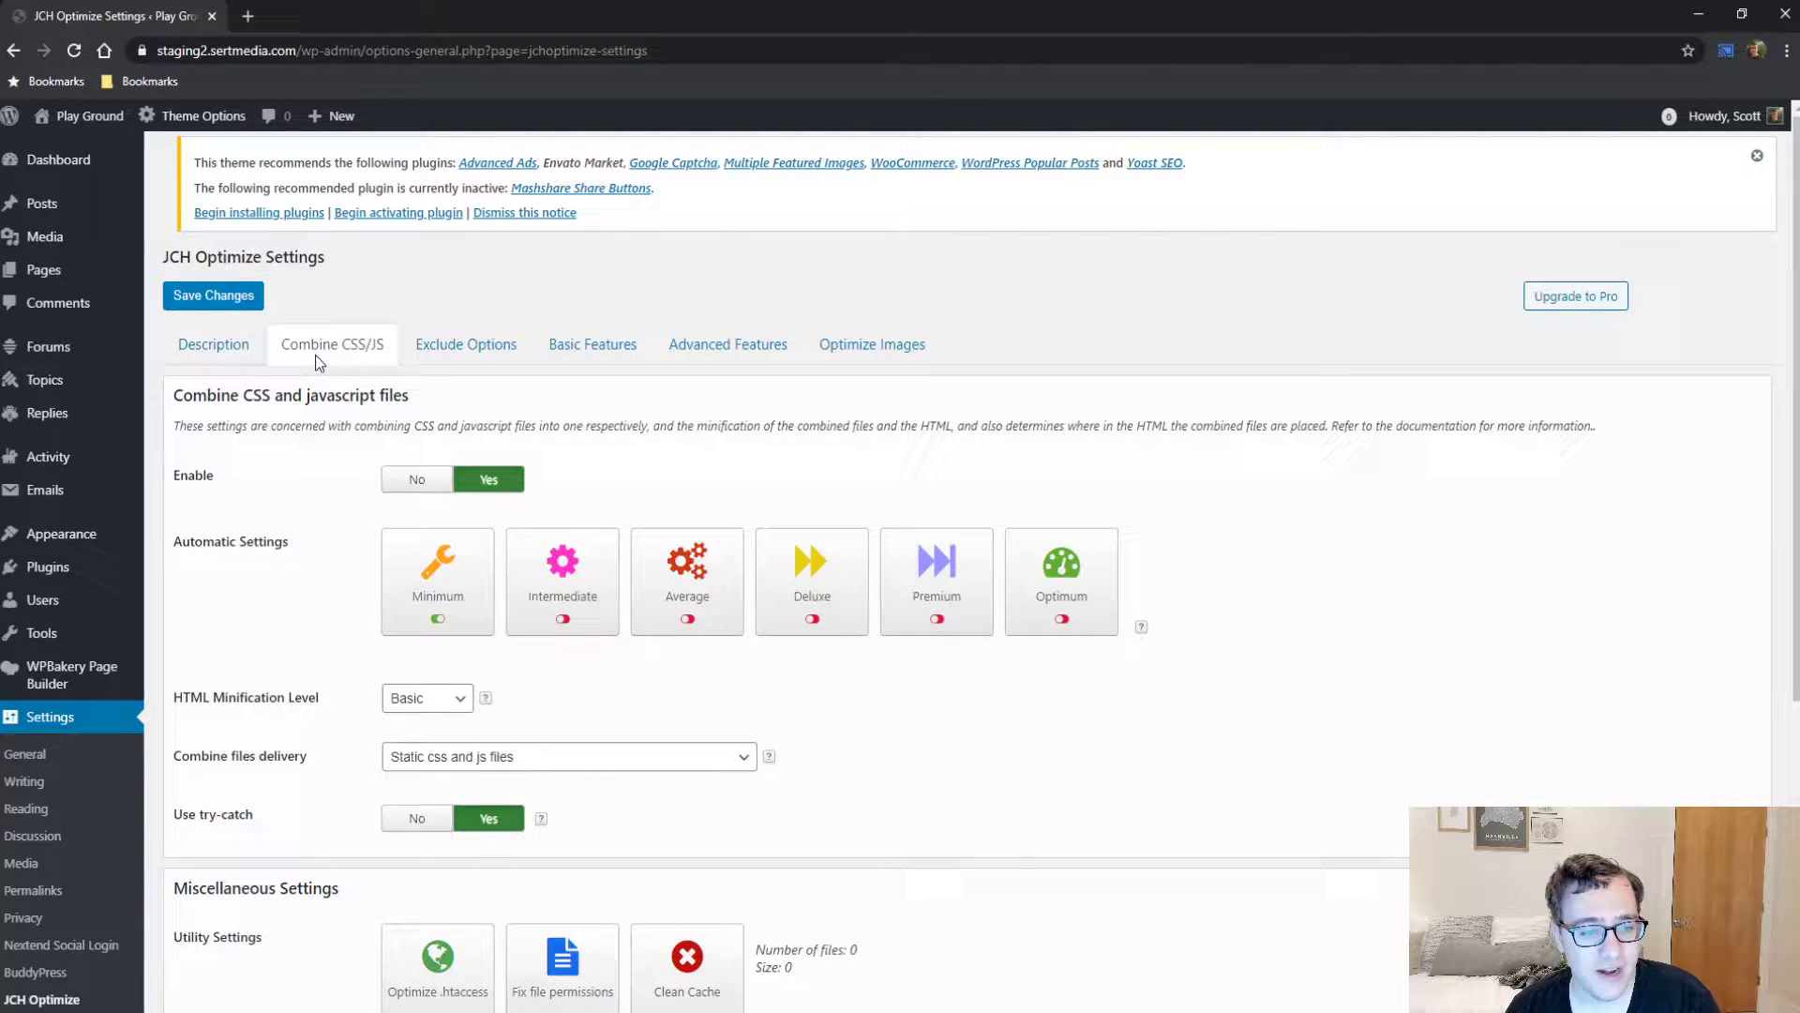
pyautogui.scroll(-5, 310, 358)
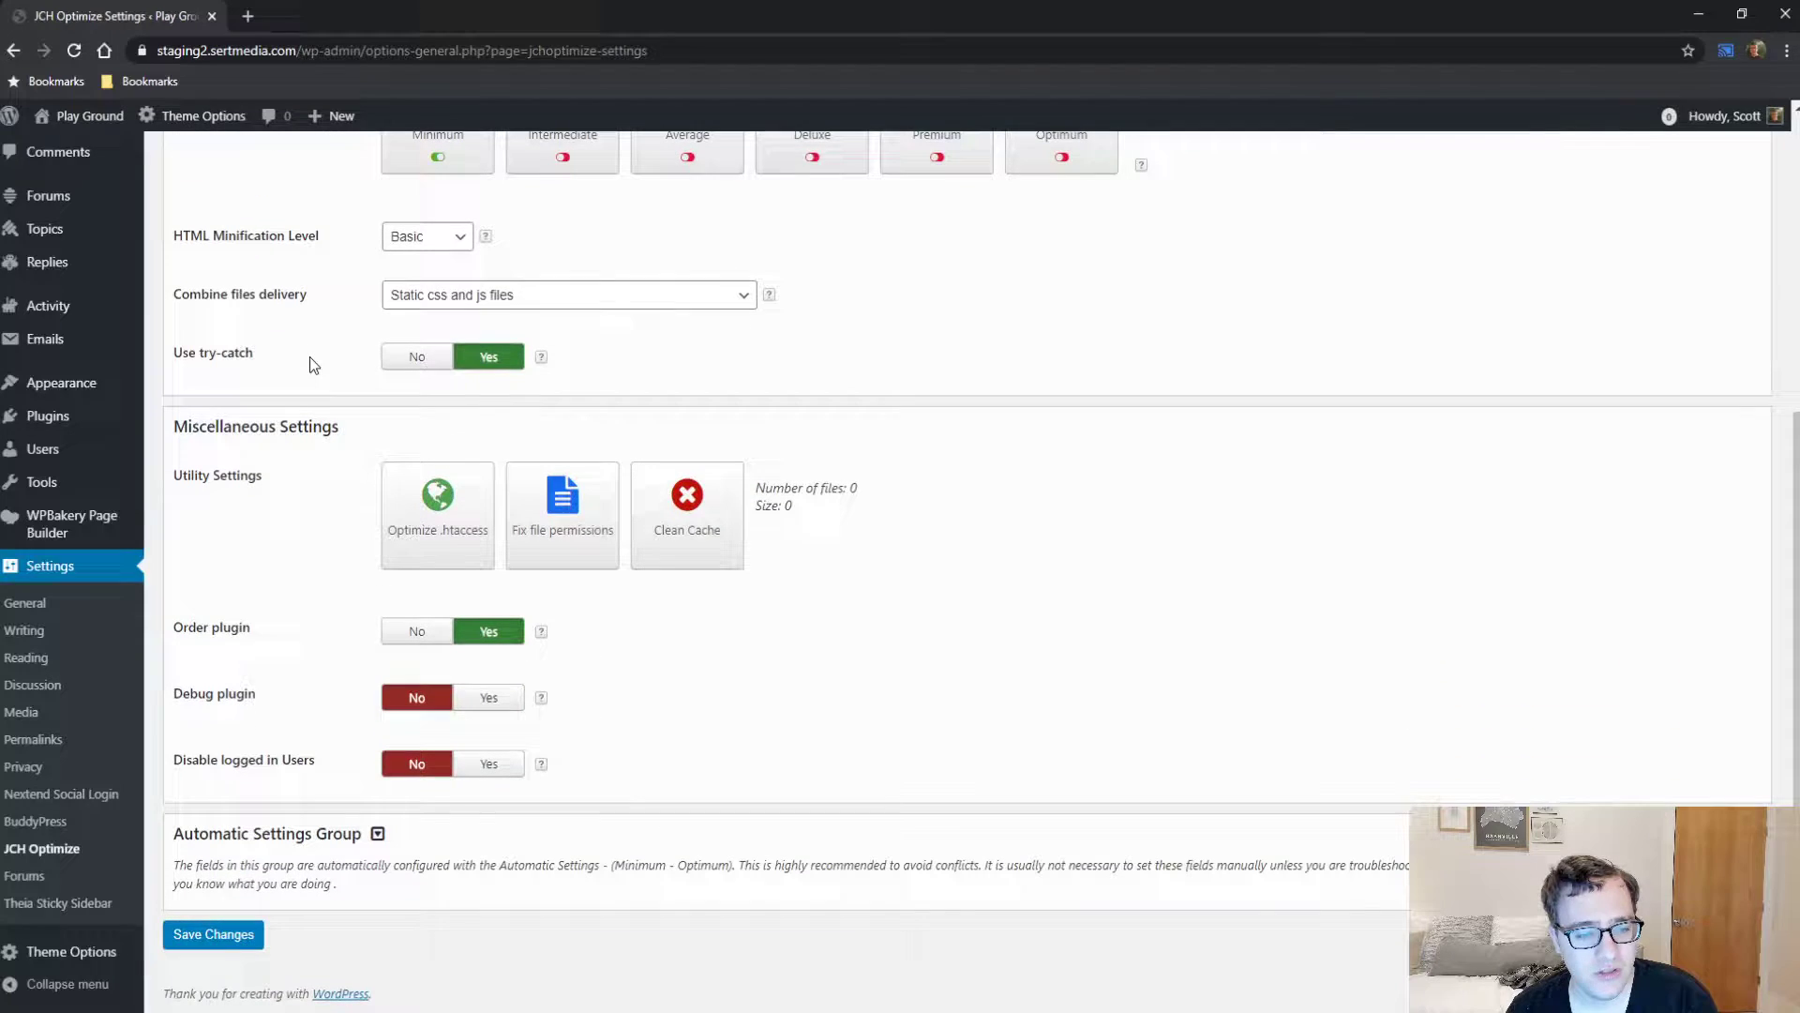
pyautogui.scroll(5, 312, 363)
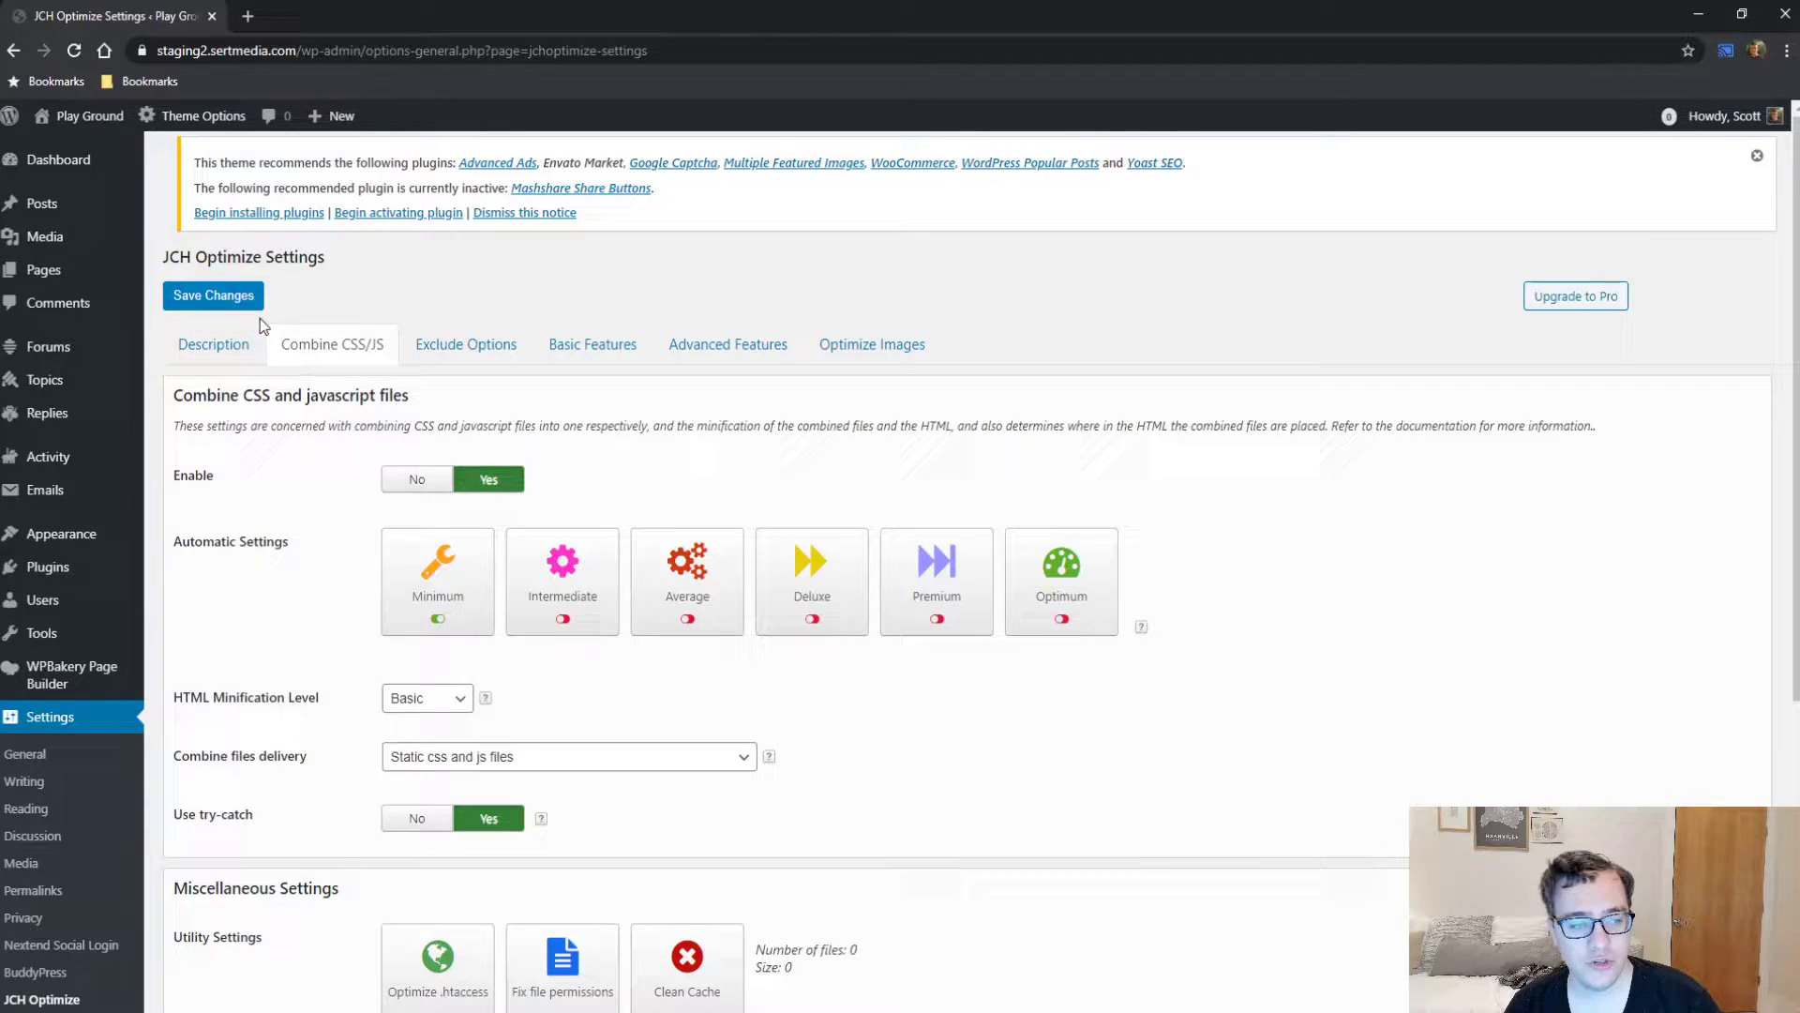
pyautogui.click(225, 347)
pyautogui.scroll(-3, 519, 514)
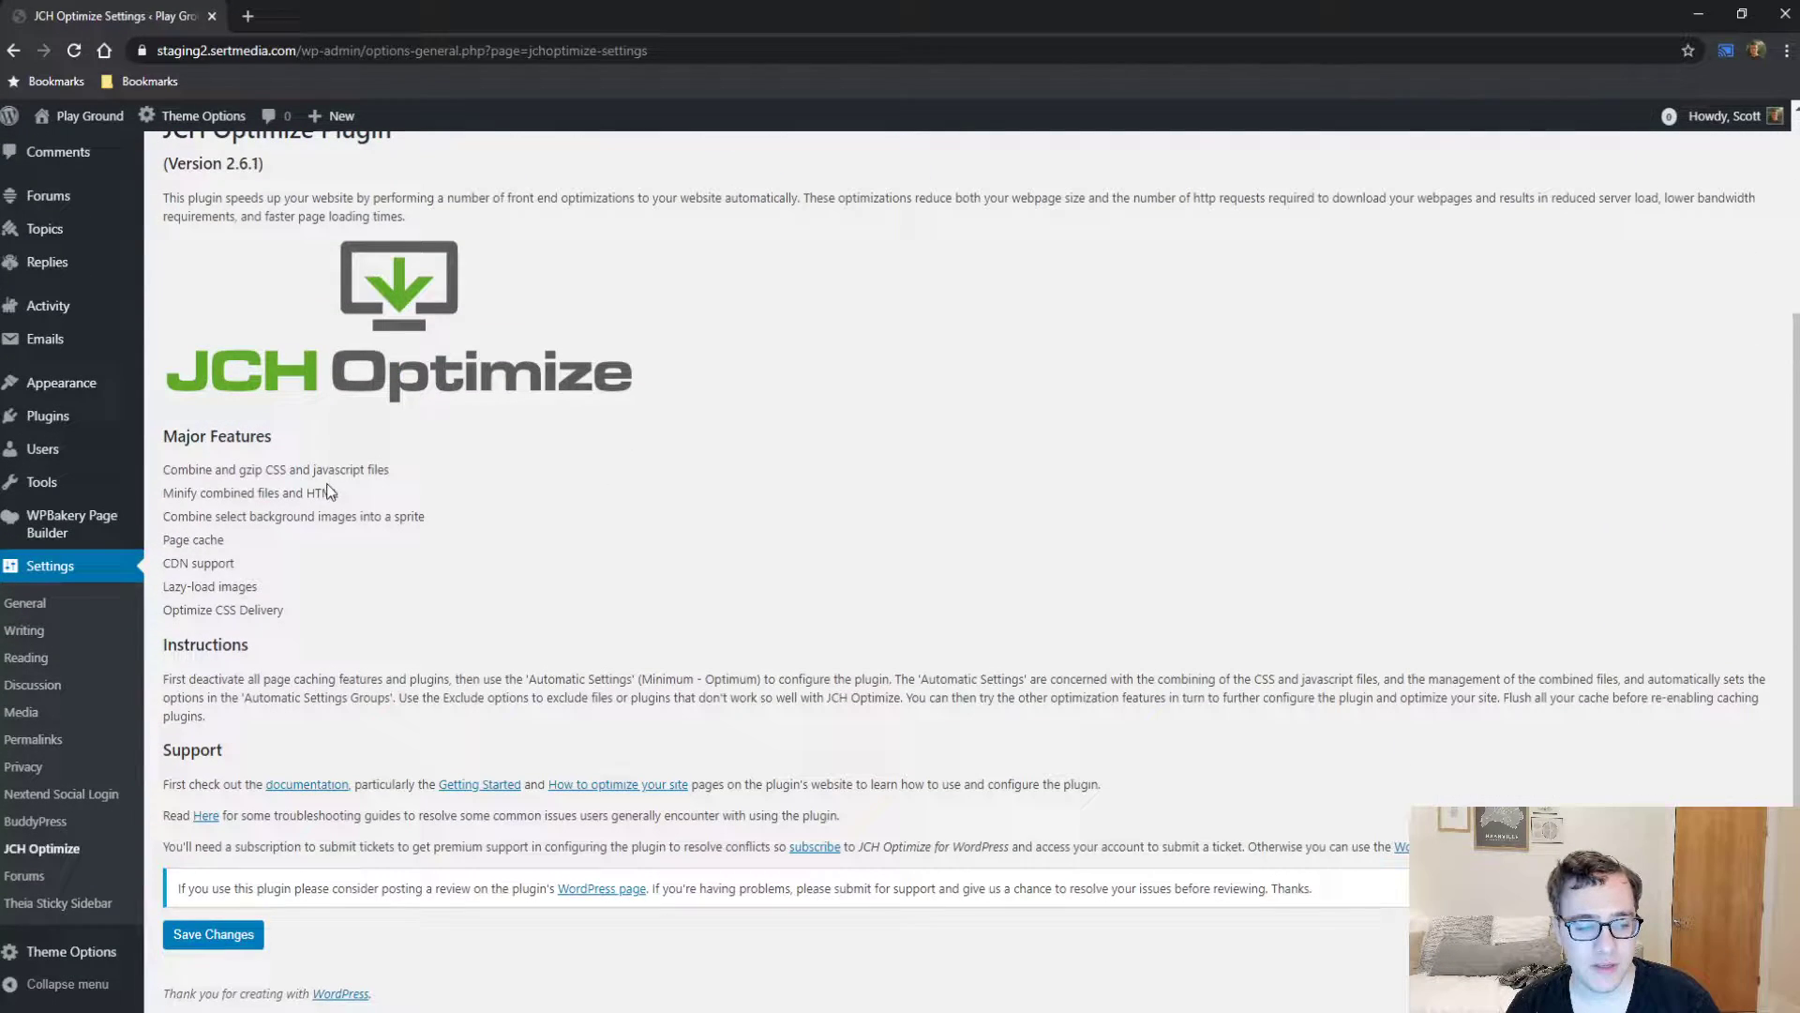
pyautogui.scroll(3, 557, 403)
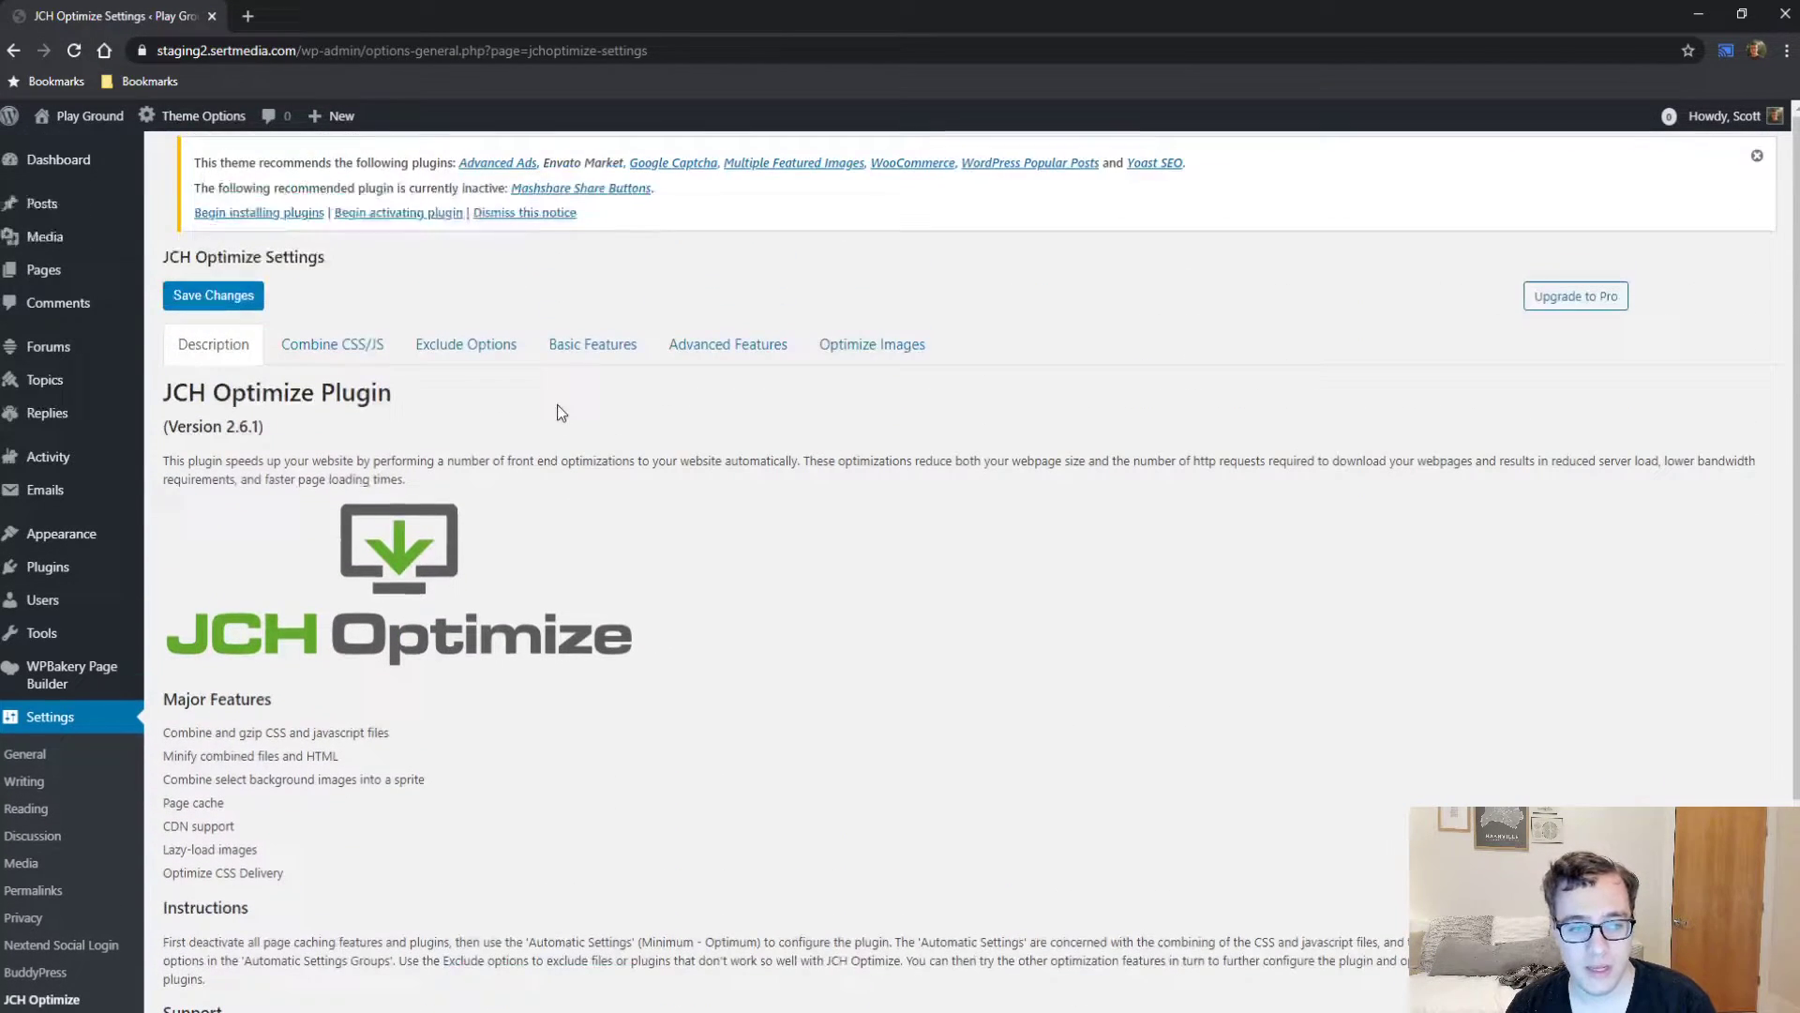
pyautogui.click(333, 347)
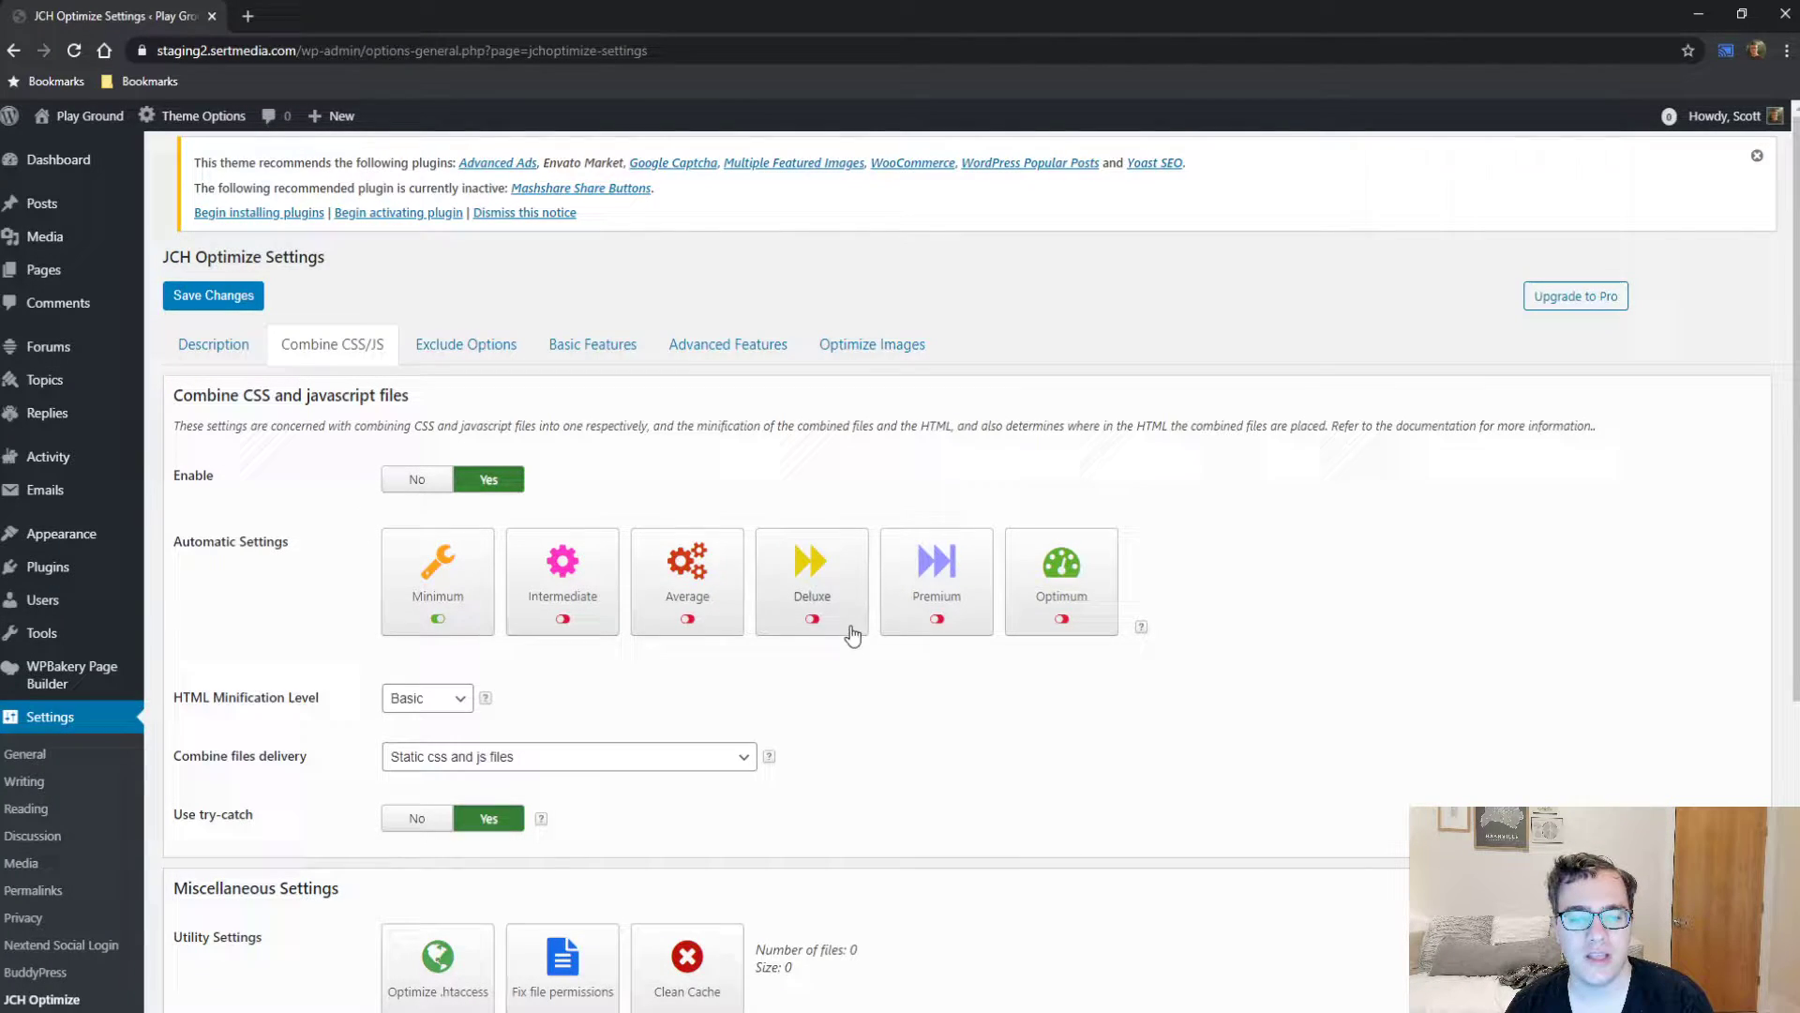
# Switch the automatic preset from Intermediate to Optimum, saving settings with 18 cached files.
pyautogui.click(582, 586)
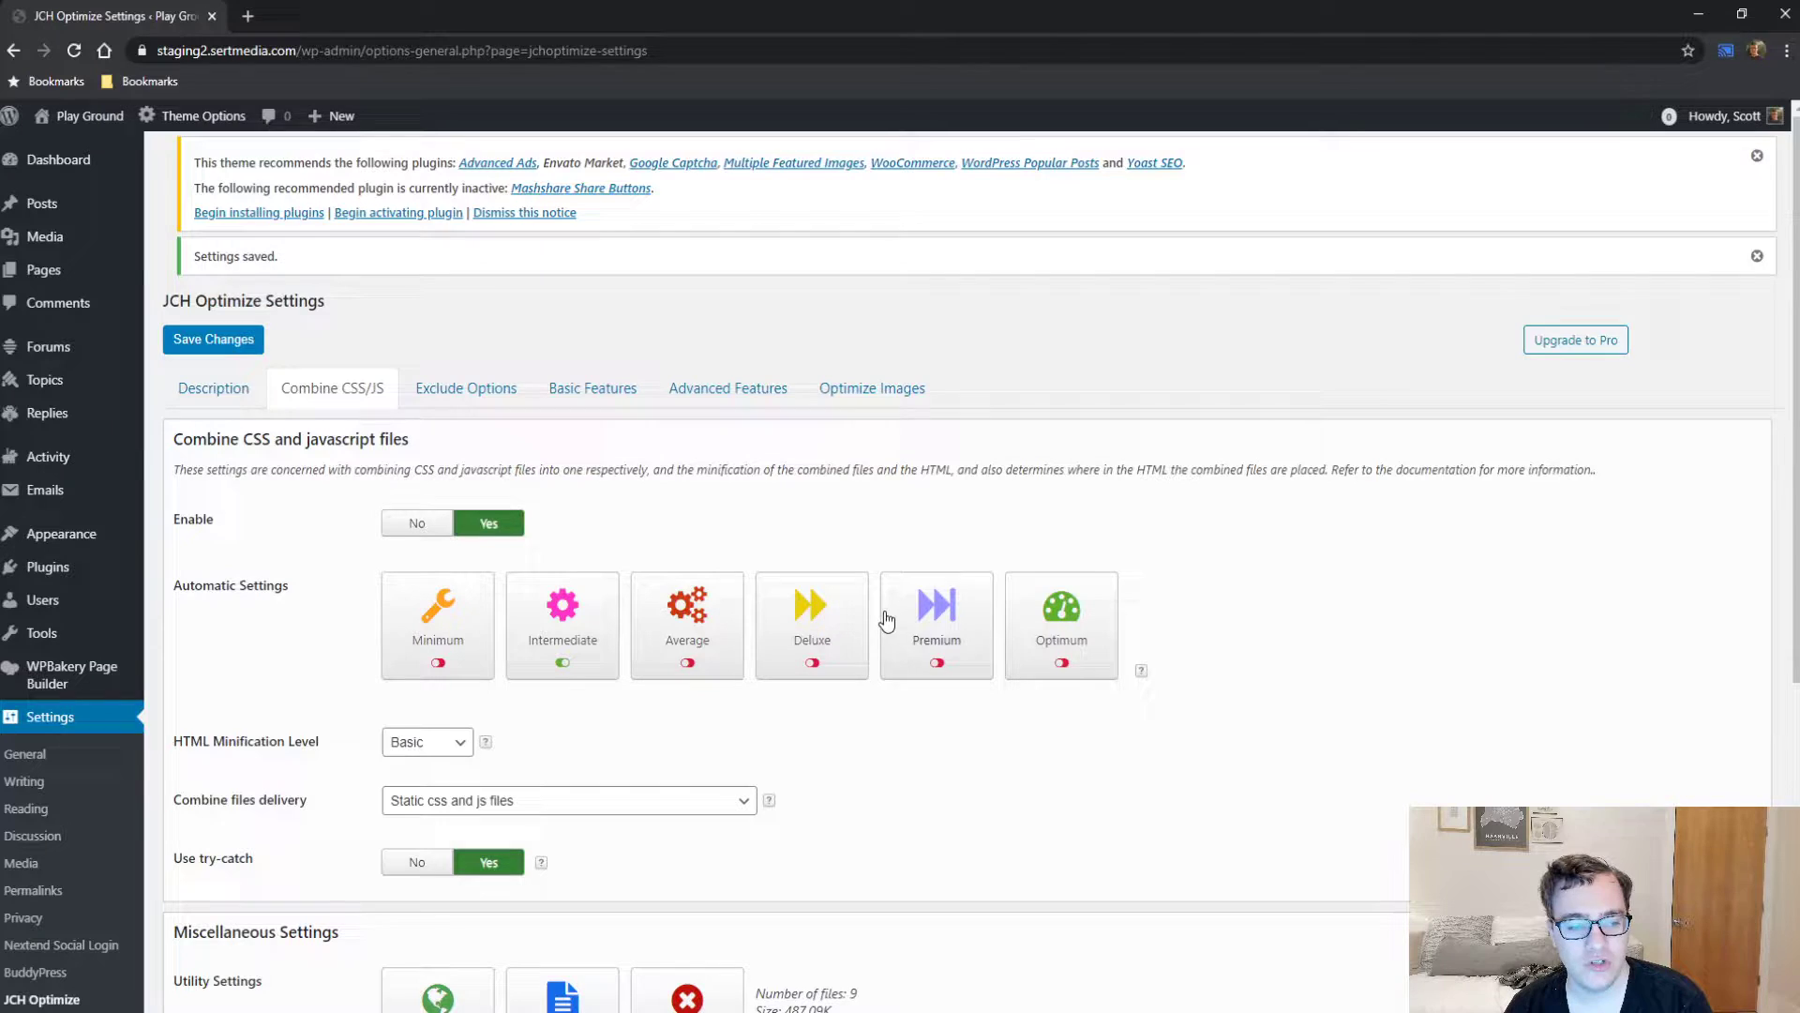
pyautogui.moveTo(1141, 668)
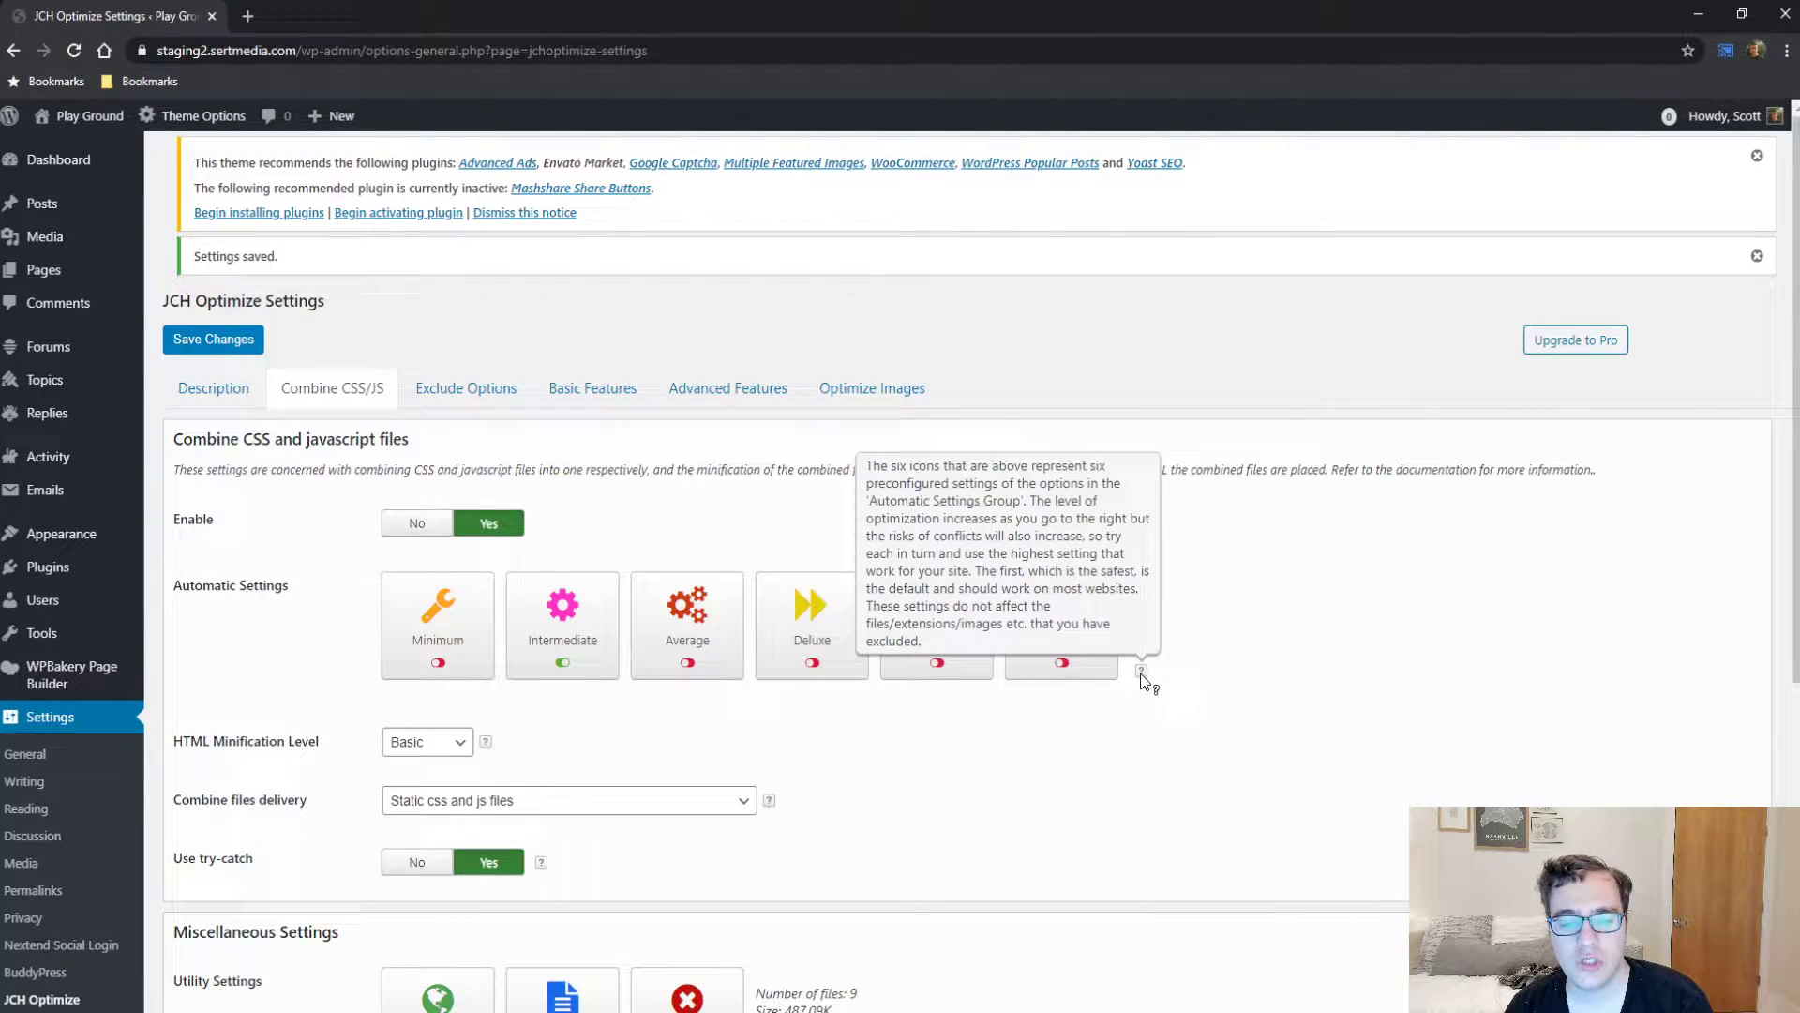
pyautogui.scroll(-3, 773, 623)
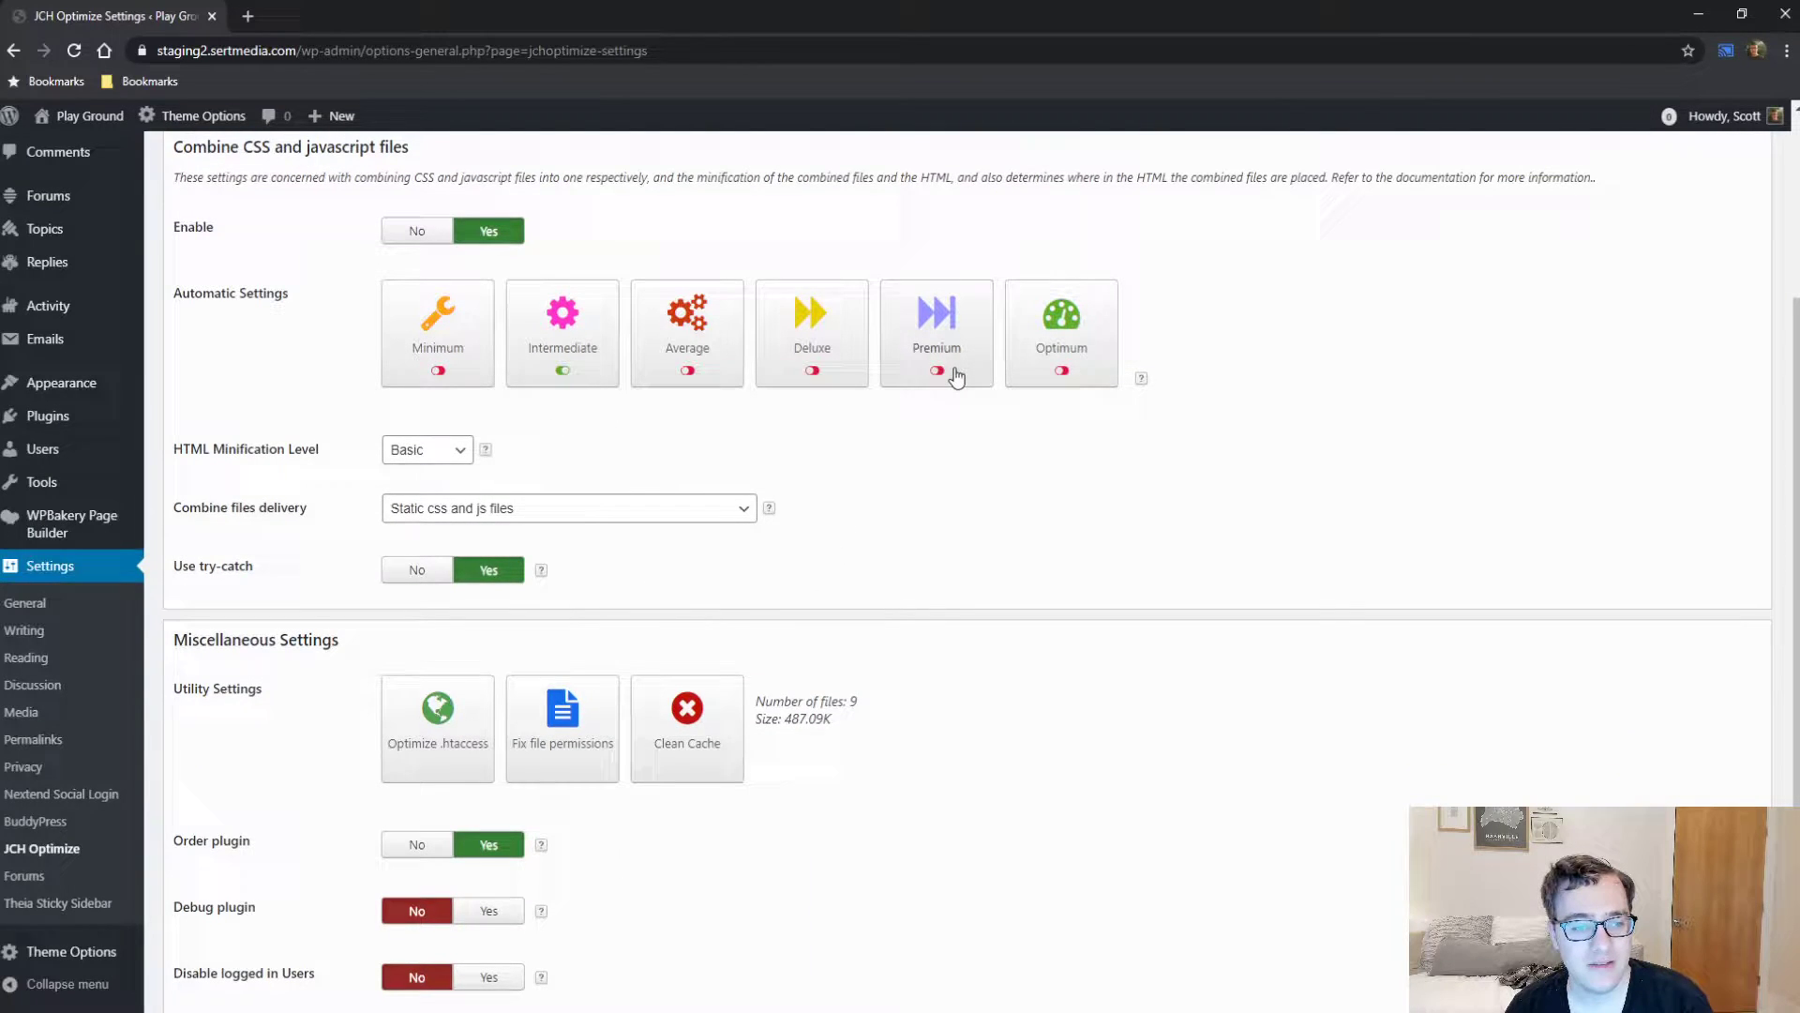
pyautogui.scroll(-2, 957, 380)
pyautogui.scroll(3, 938, 385)
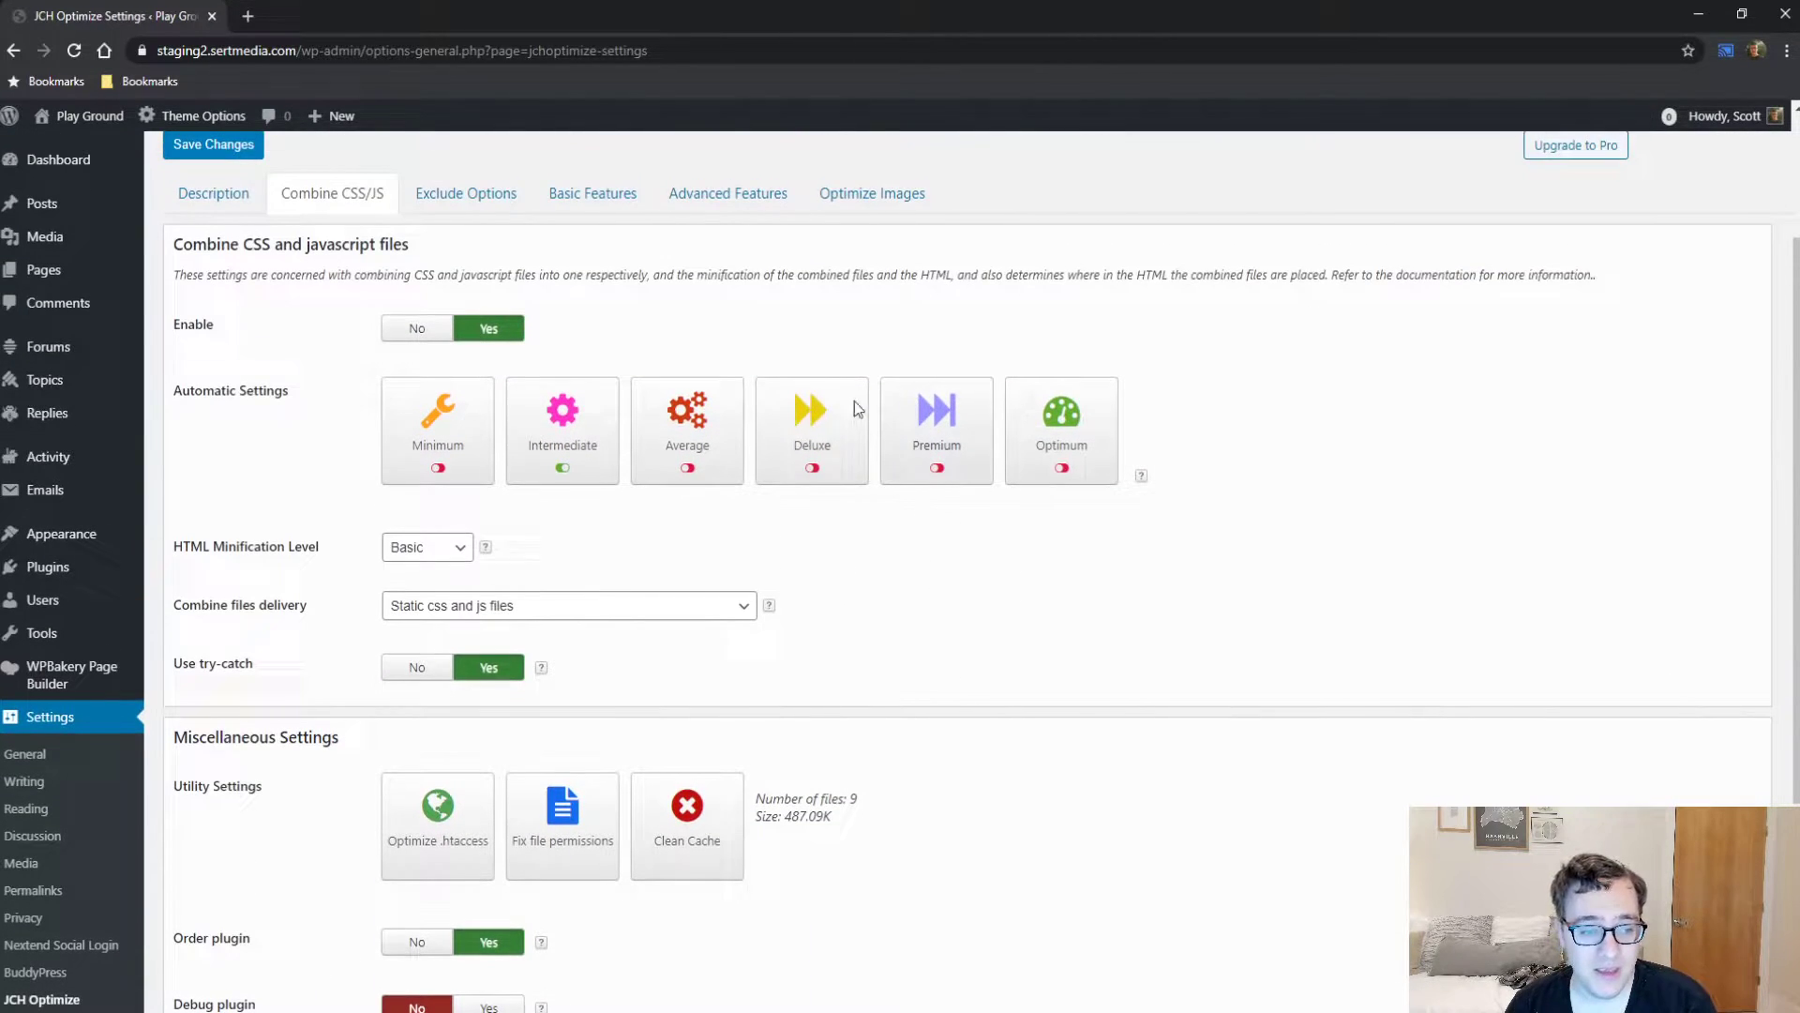
pyautogui.click(1069, 428)
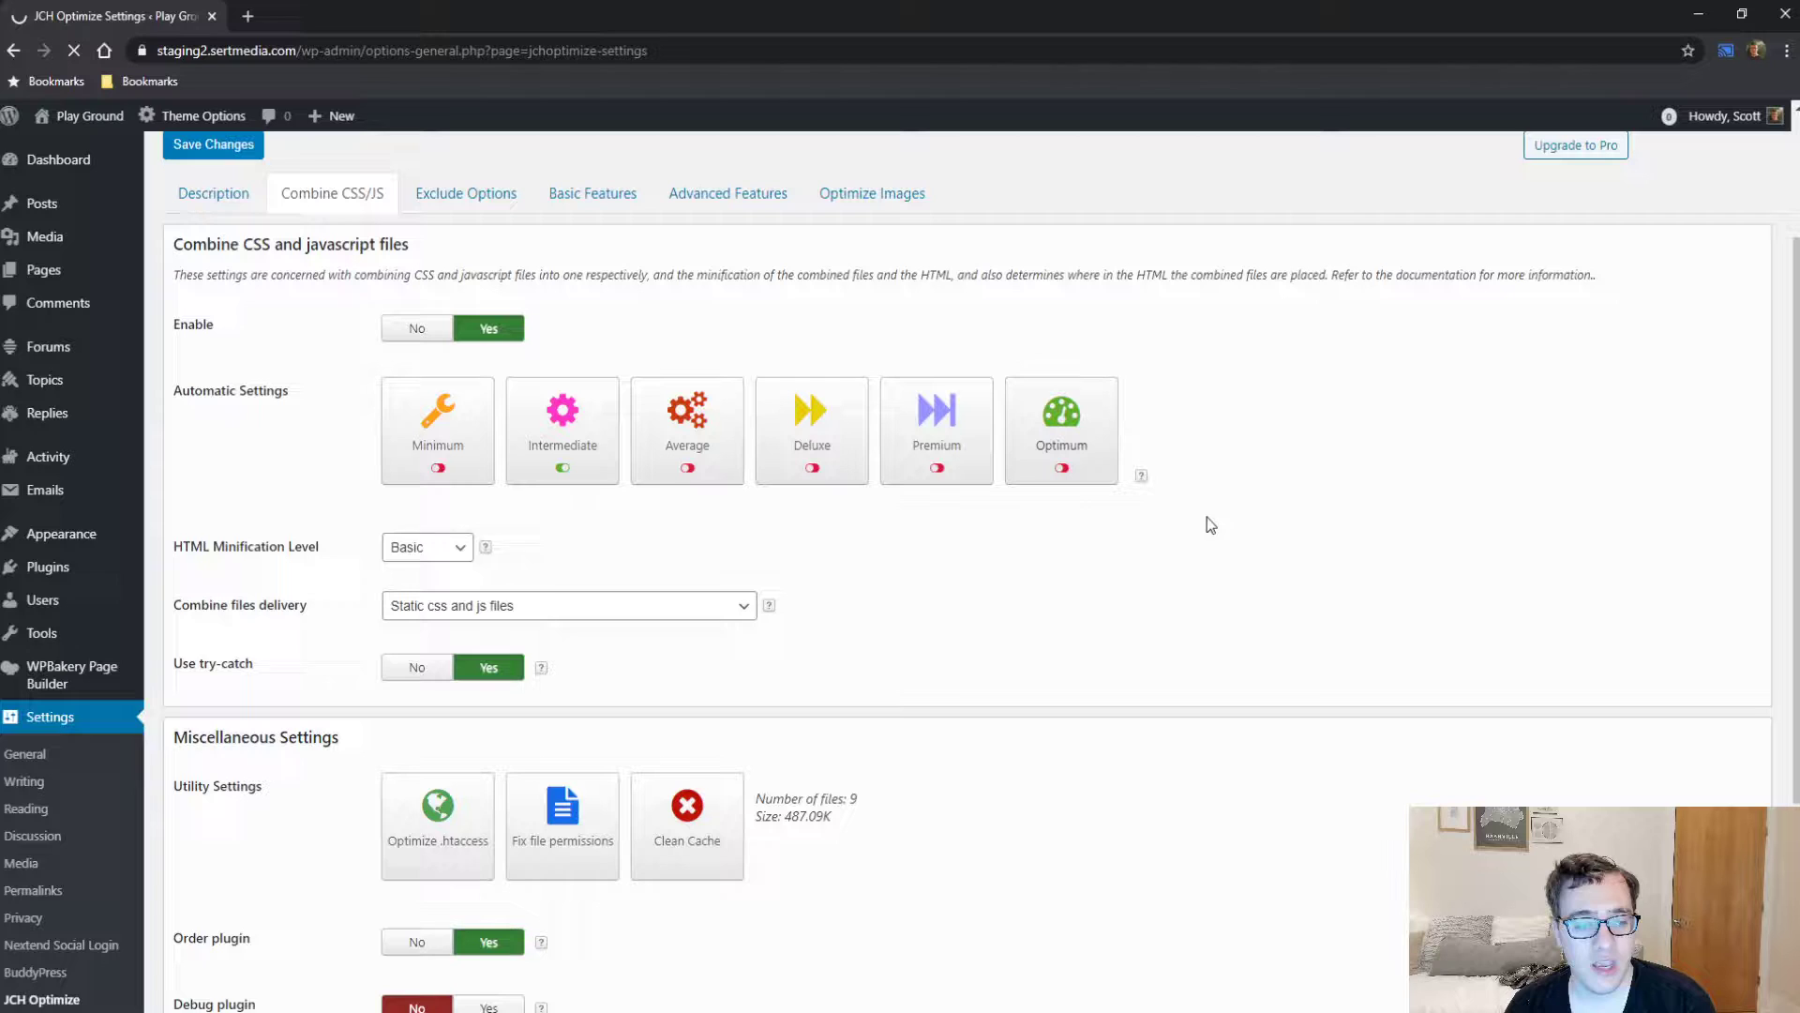
pyautogui.scroll(-5, 1007, 534)
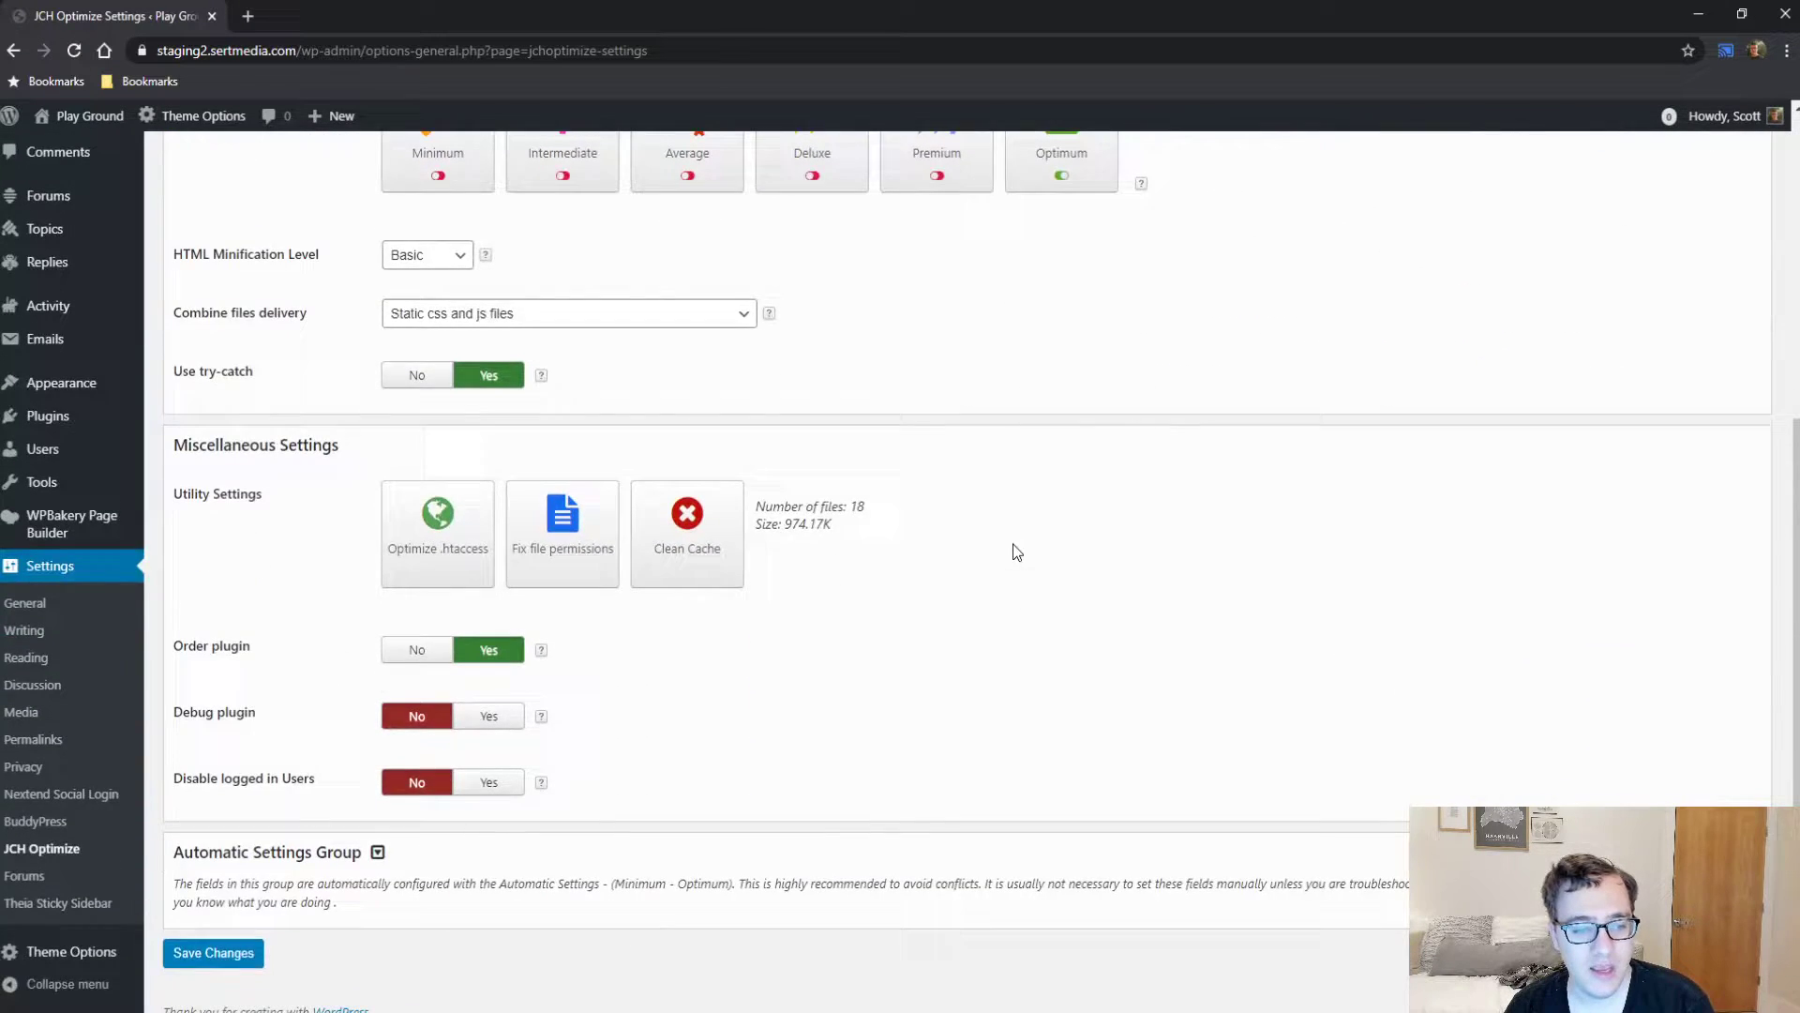
pyautogui.scroll(4, 994, 539)
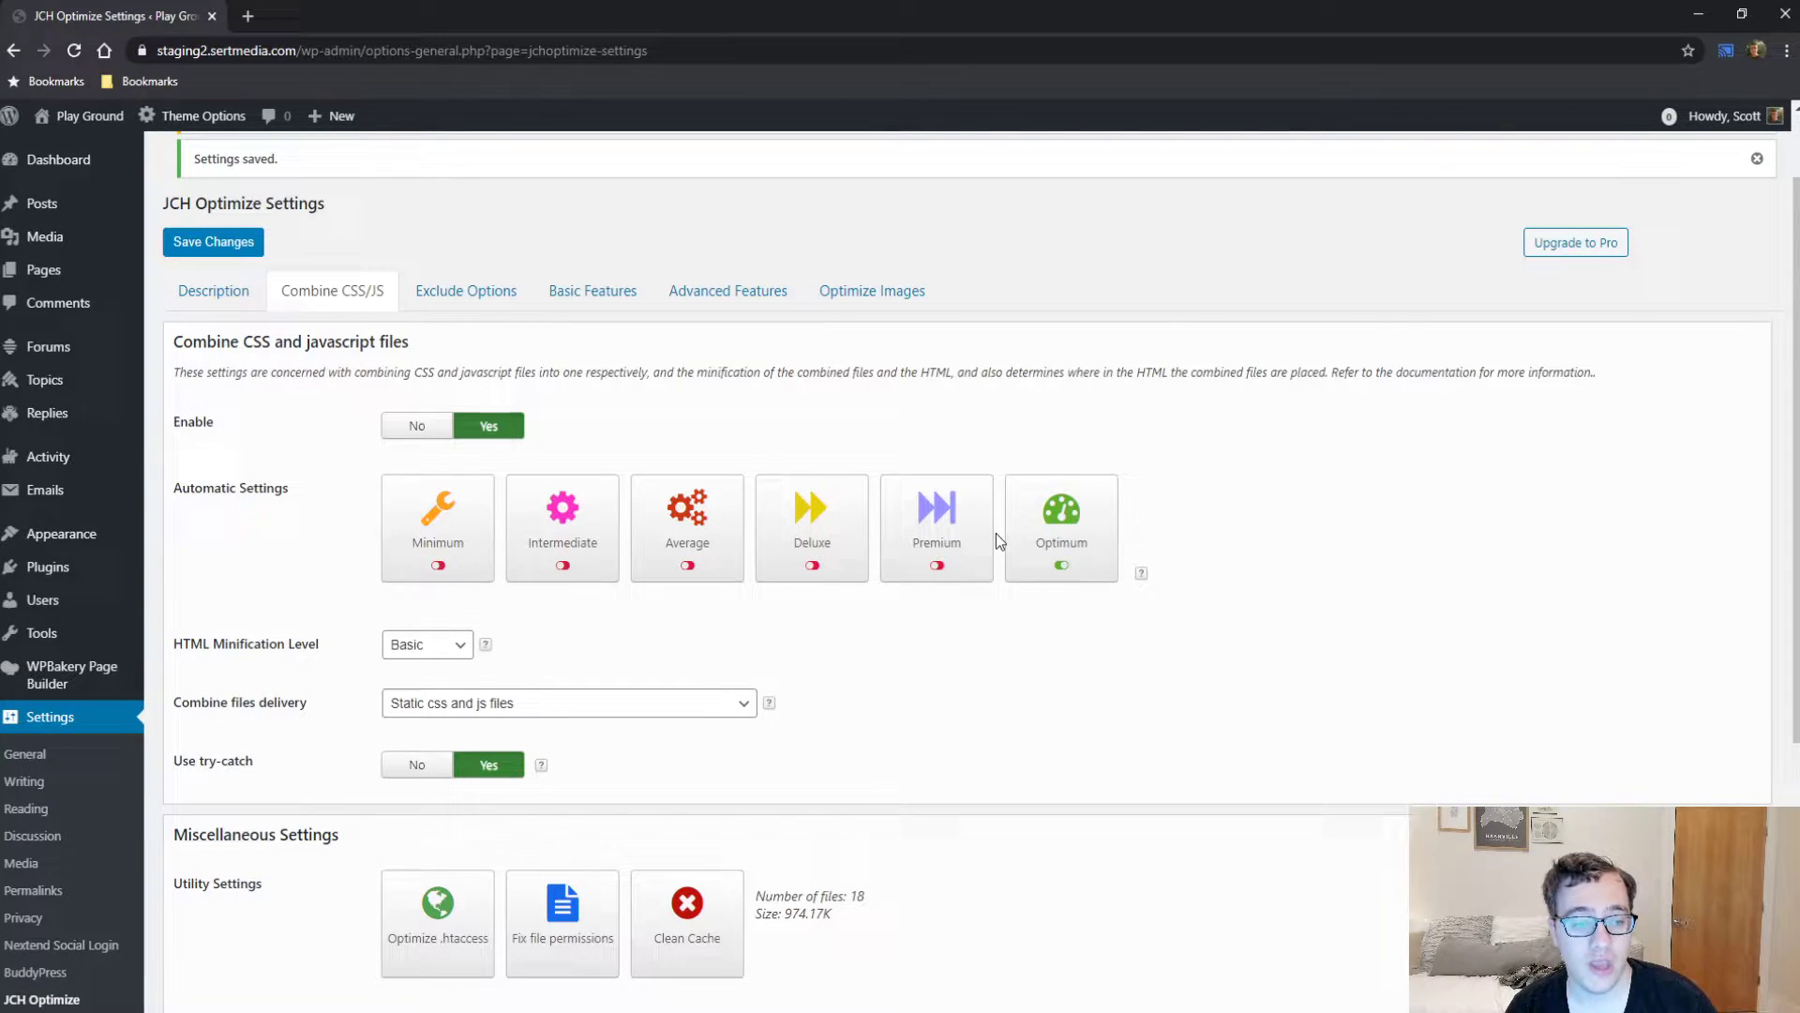
# Set HTML Minification Level to Ultra and save the changes.
pyautogui.click(461, 647)
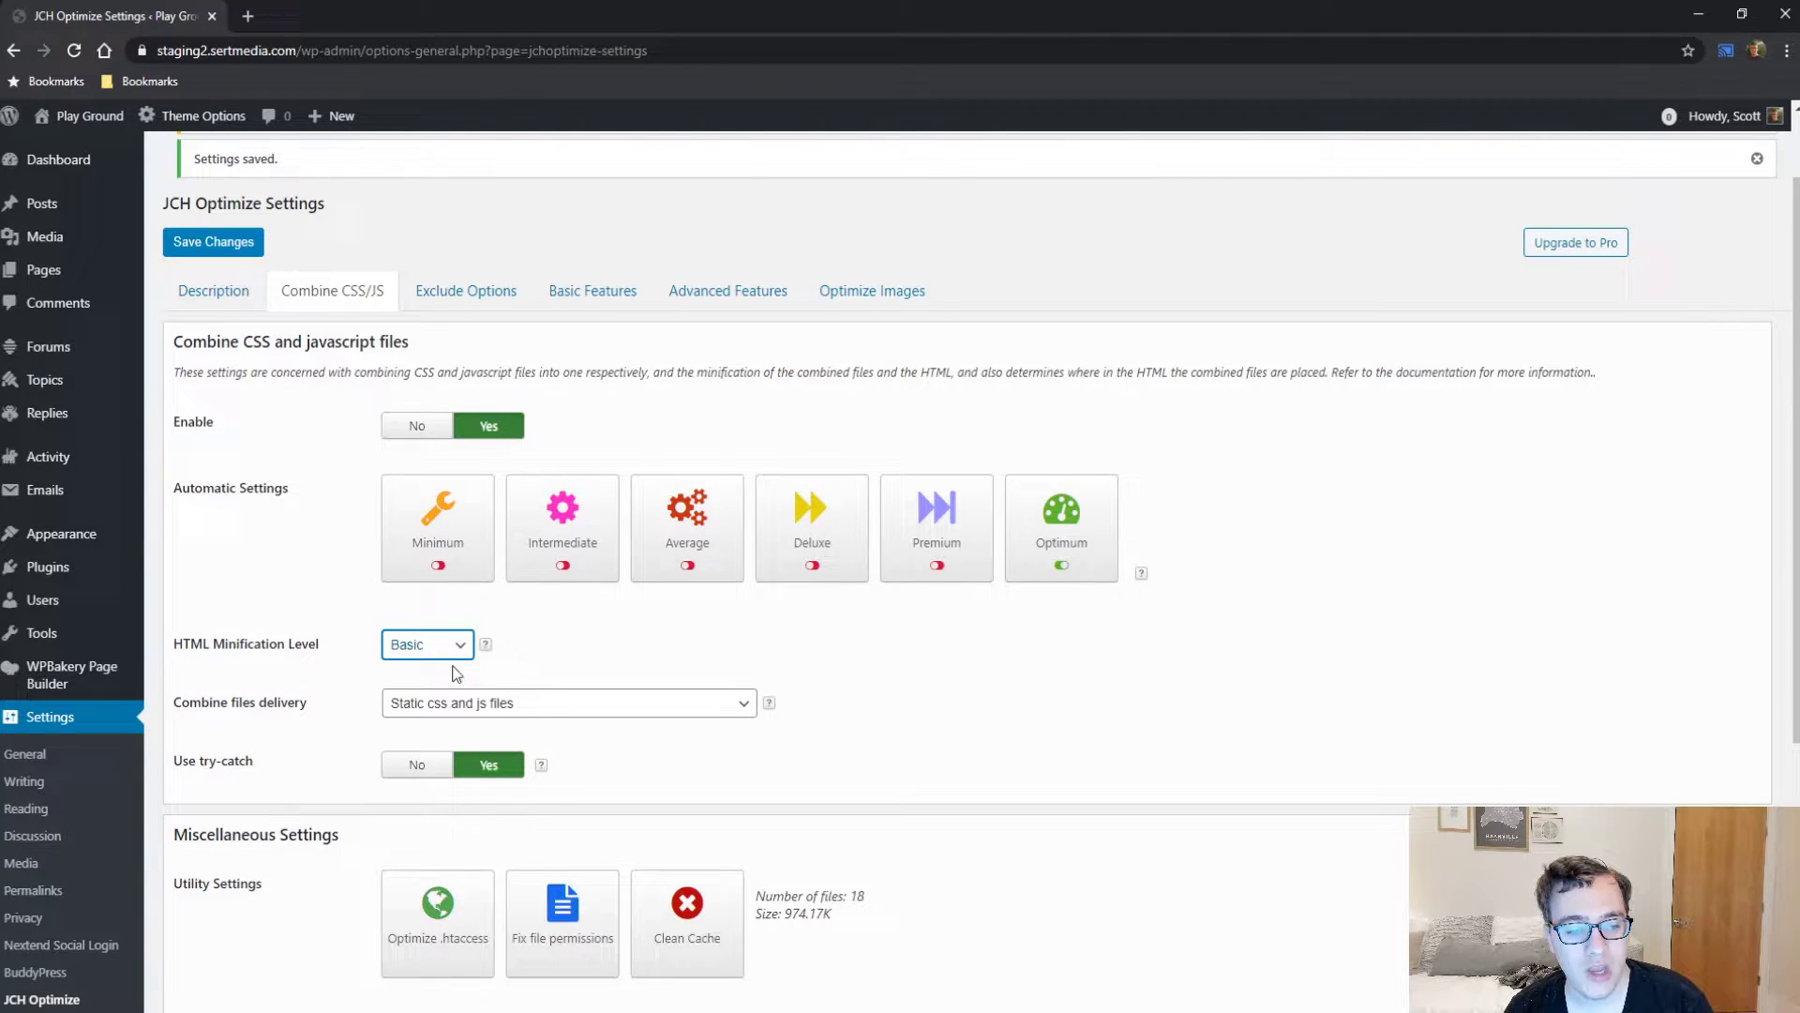
pyautogui.moveTo(486, 654)
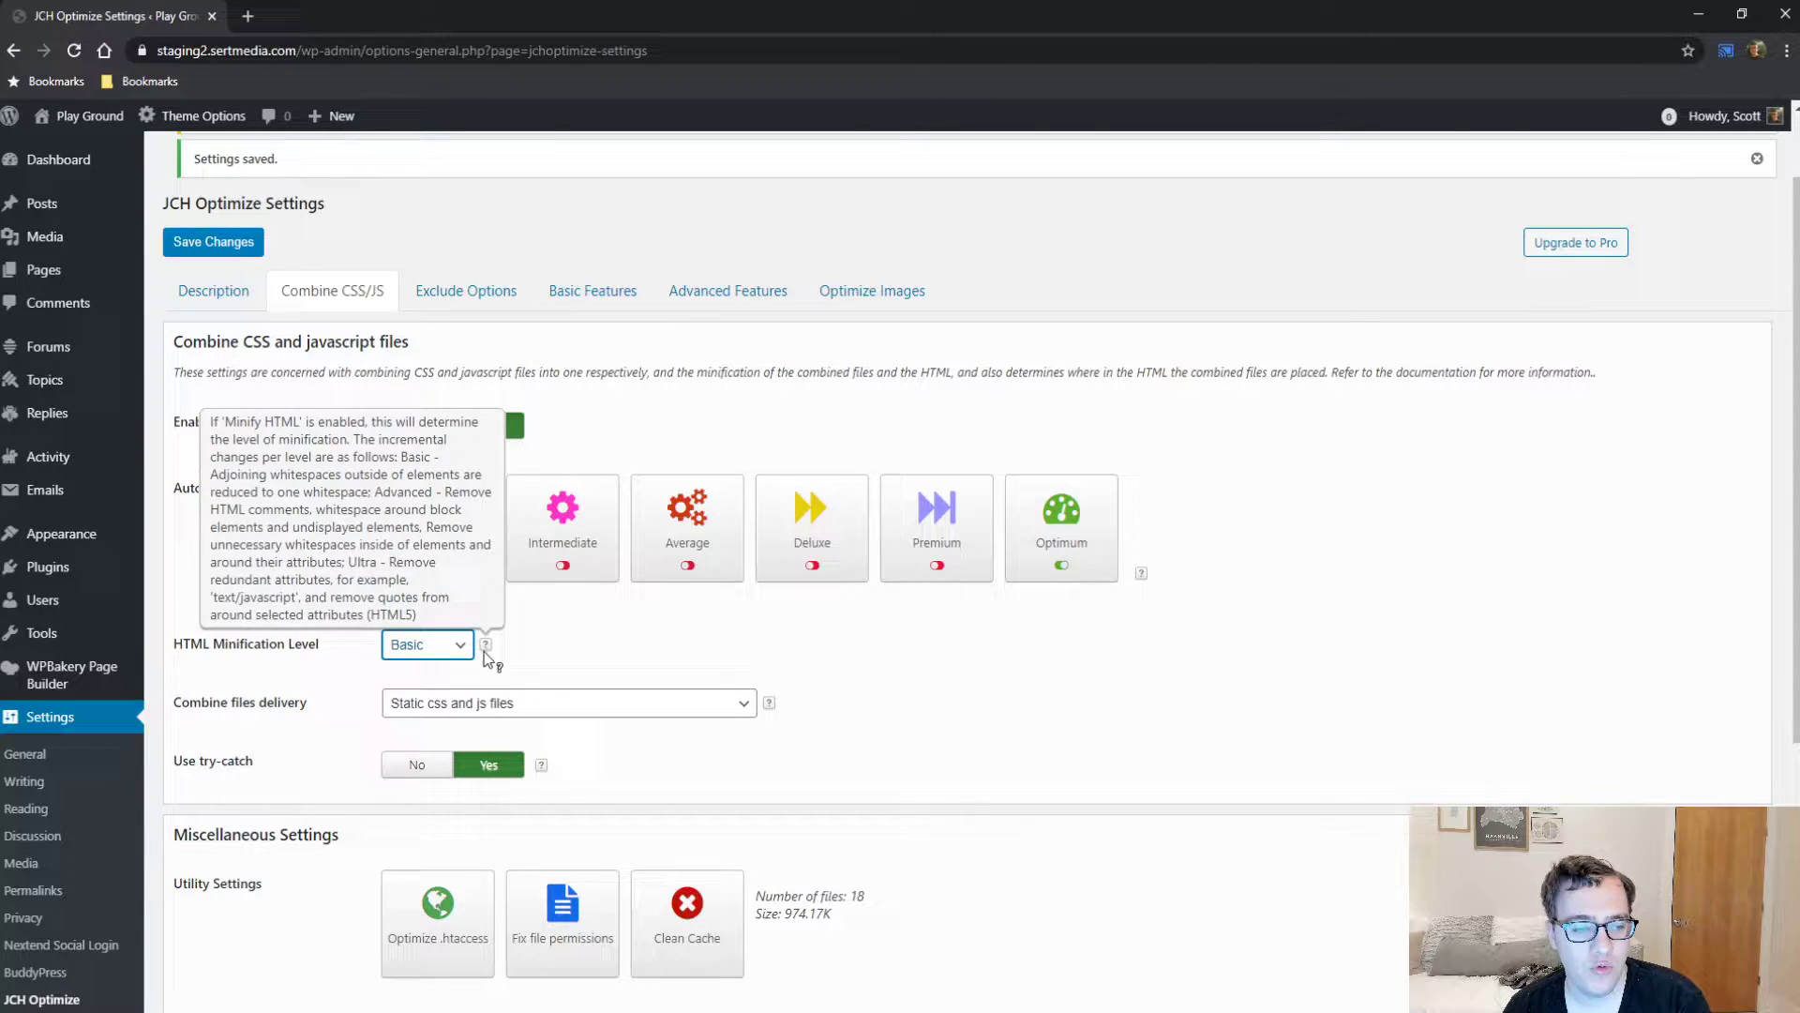
pyautogui.press('Down')
pyautogui.press('Down')
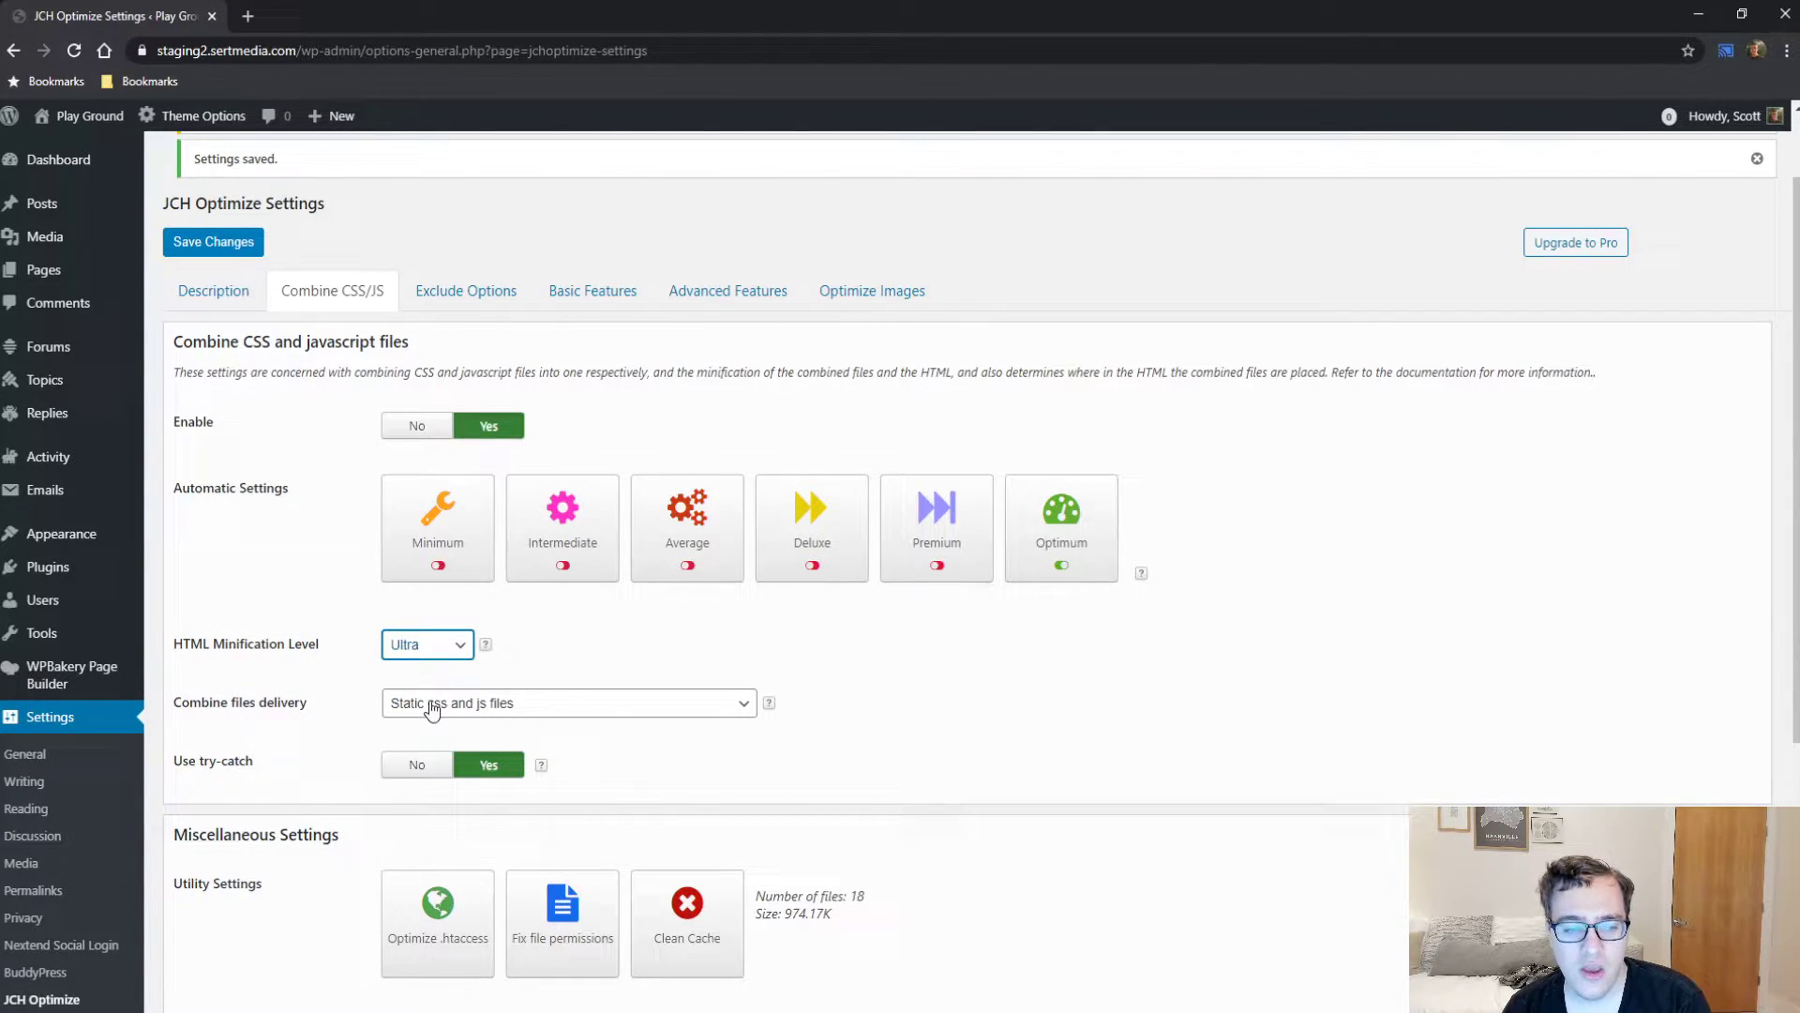
pyautogui.scroll(-4, 757, 783)
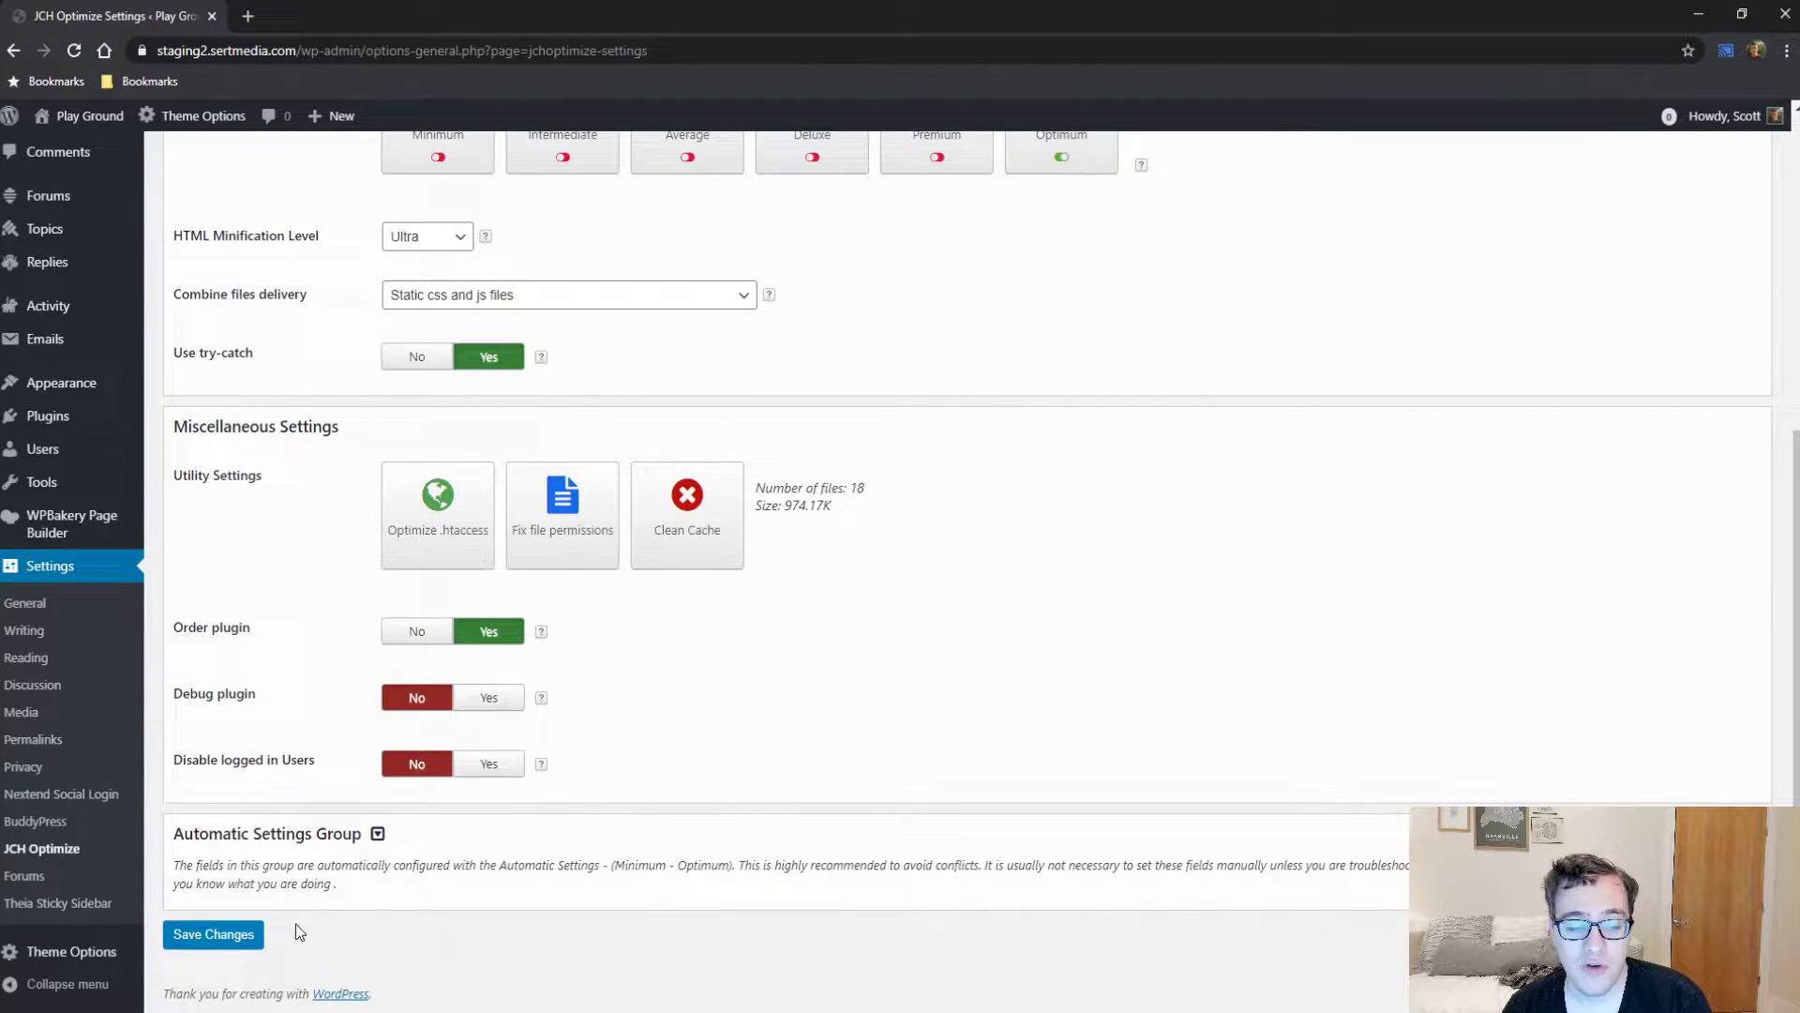
pyautogui.click(218, 937)
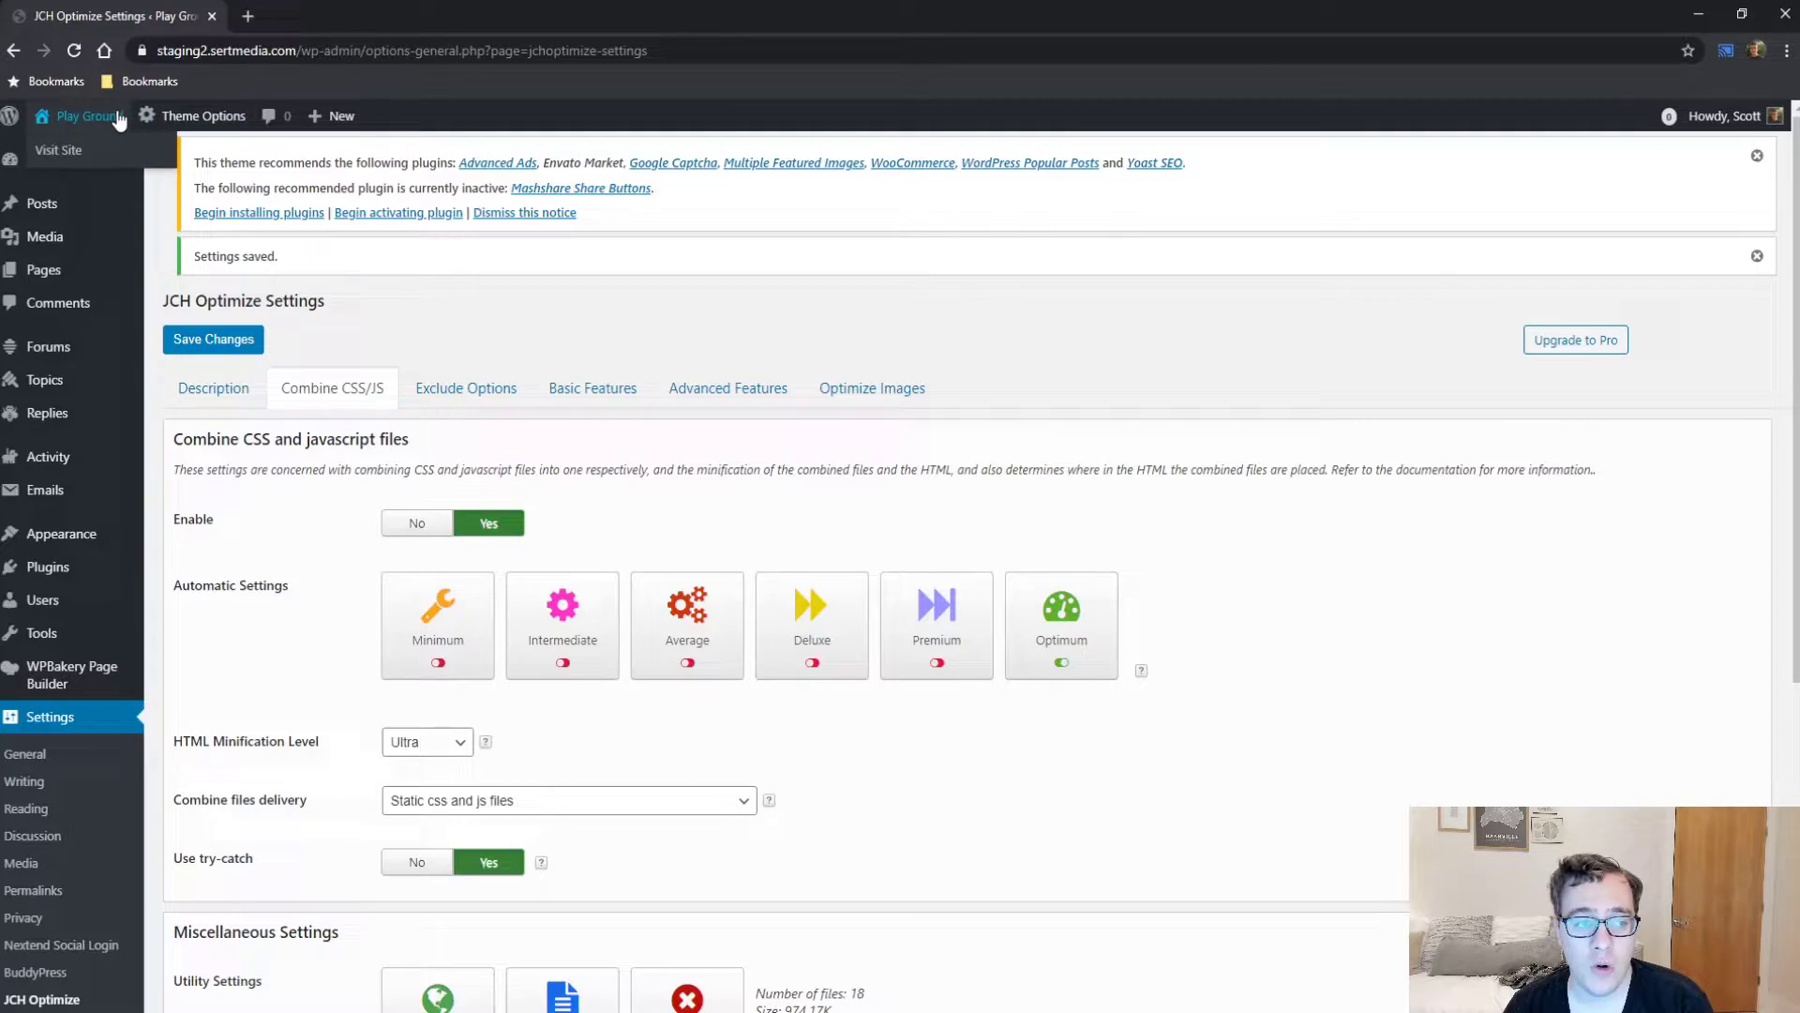
# Open the Play Ground front page in a new tab and view its page source.
pyautogui.middleClick(118, 117)
pyautogui.click(317, 13)
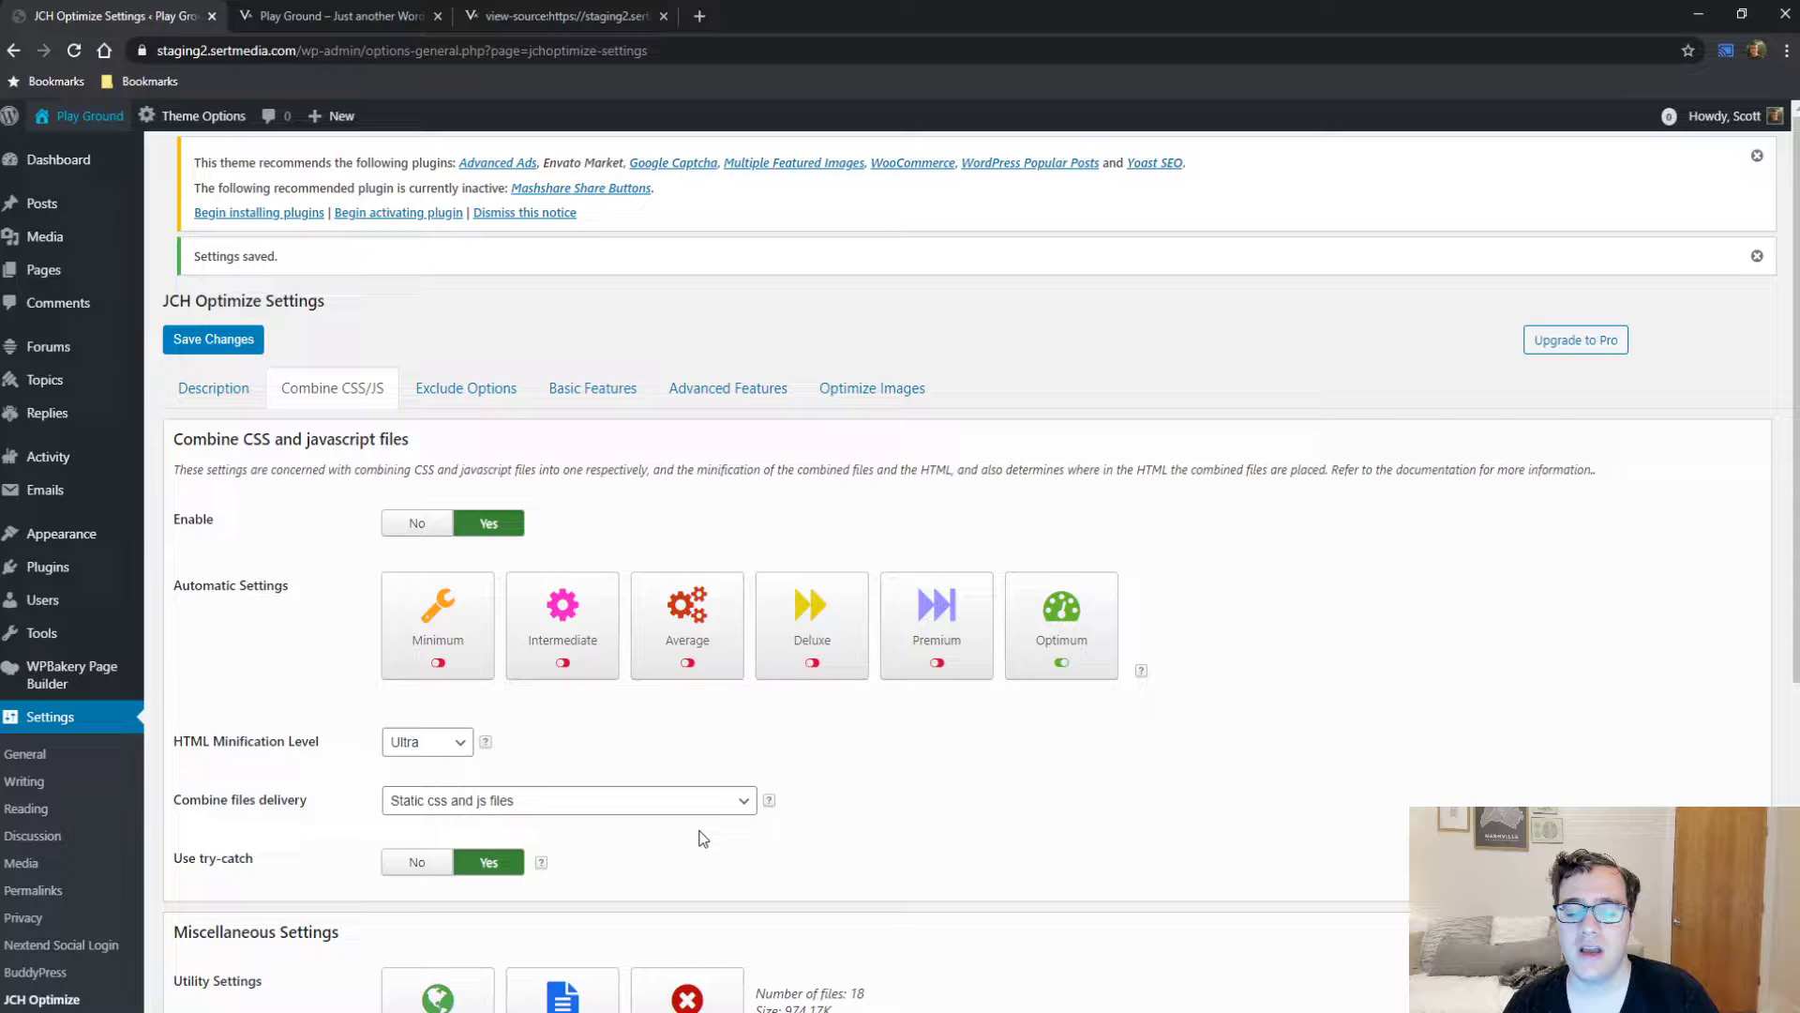
pyautogui.scroll(-1, 716, 814)
pyautogui.scroll(-2, 716, 814)
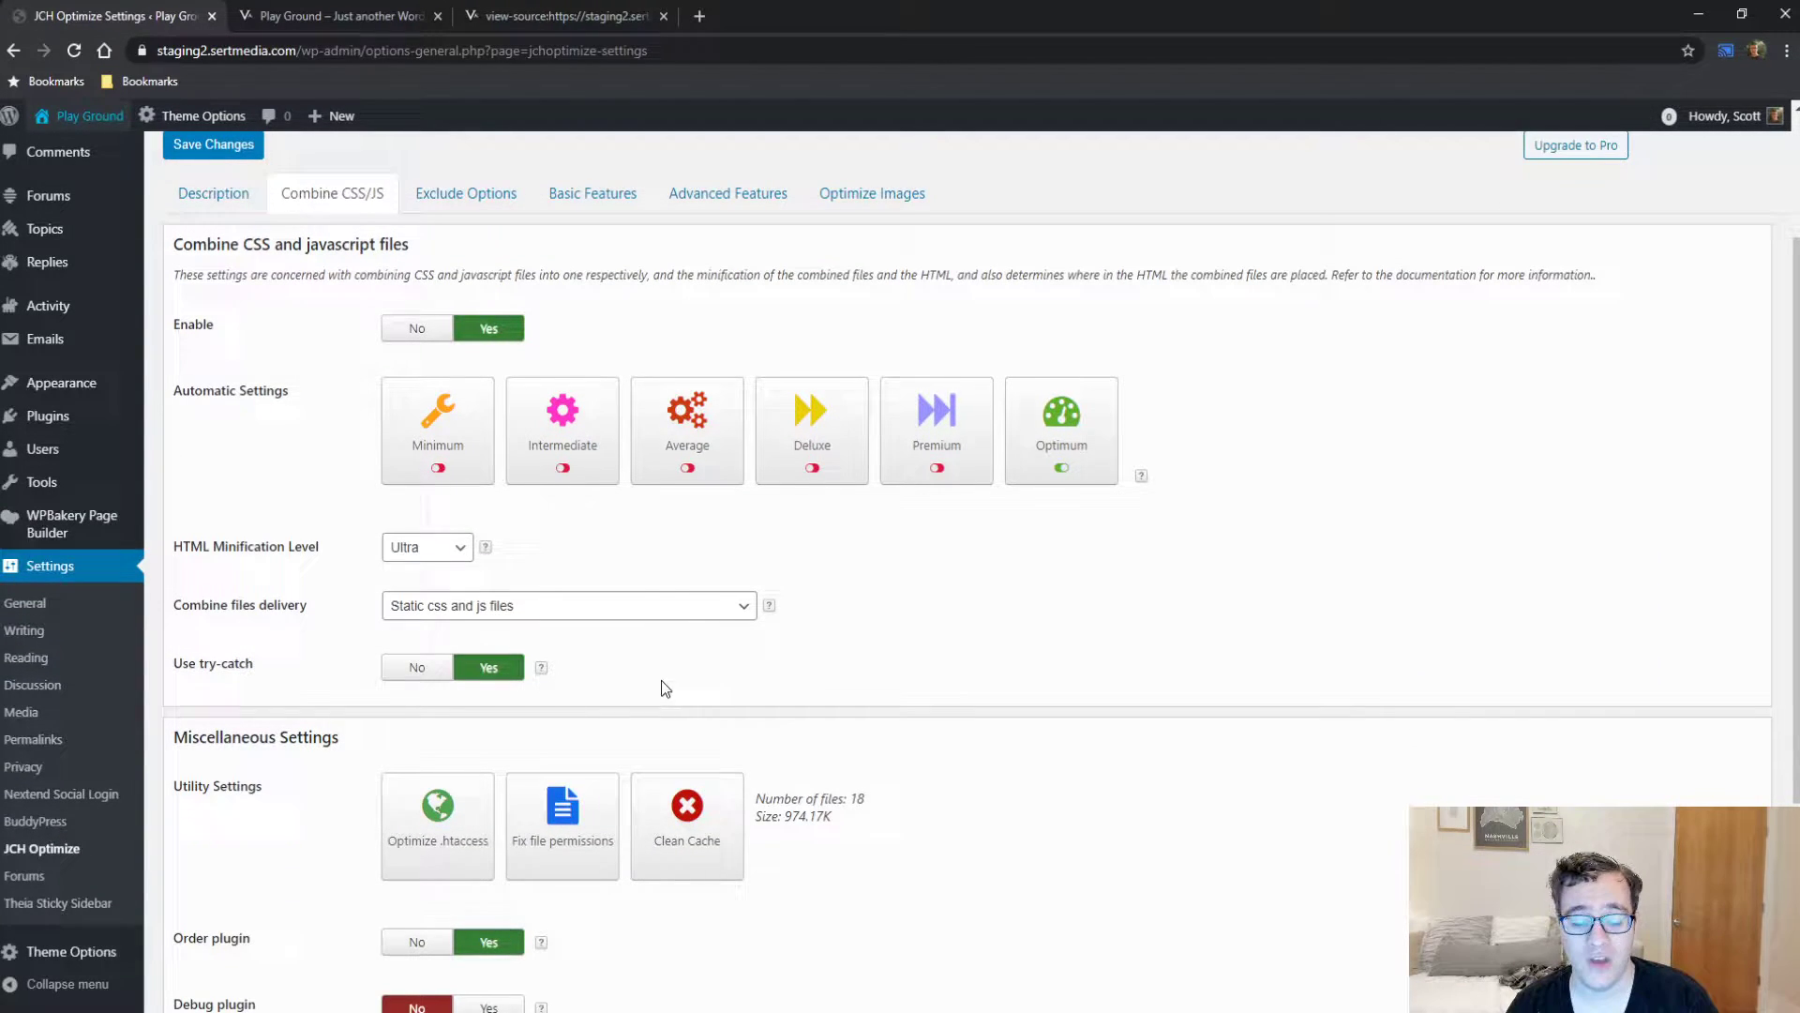
pyautogui.moveTo(541, 669)
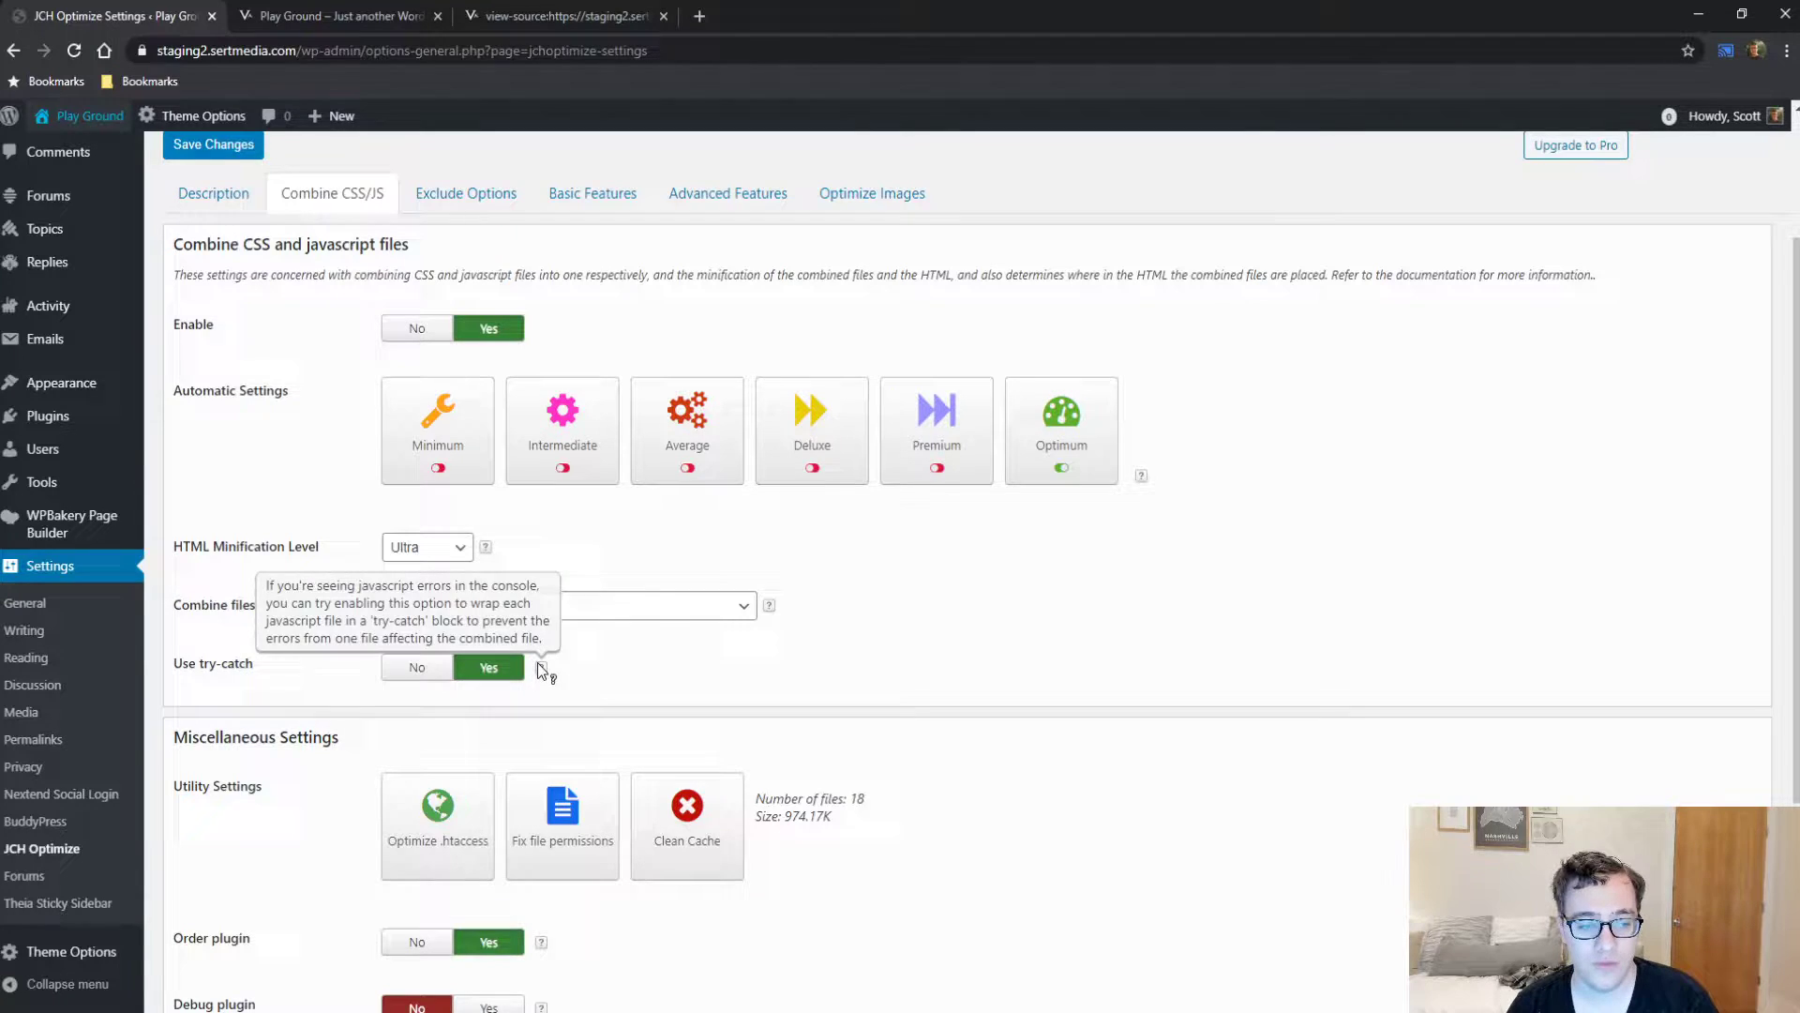
pyautogui.click(573, 621)
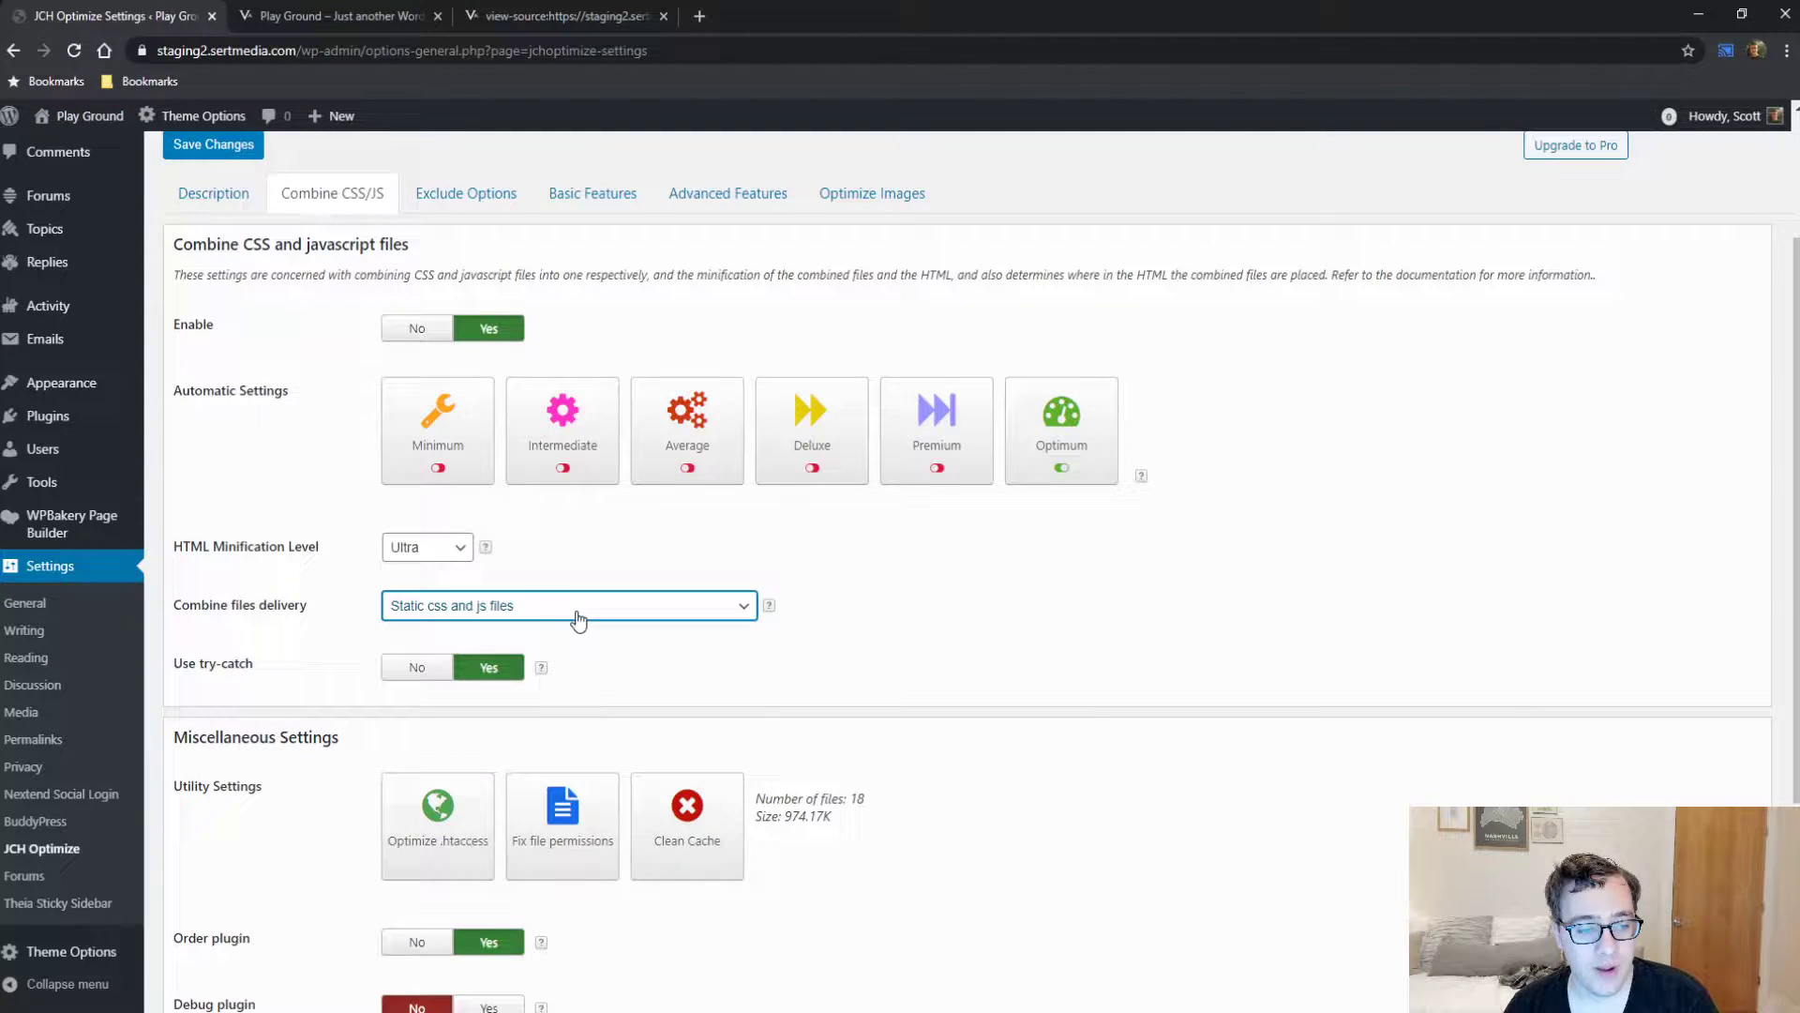
pyautogui.doubleClick(942, 631)
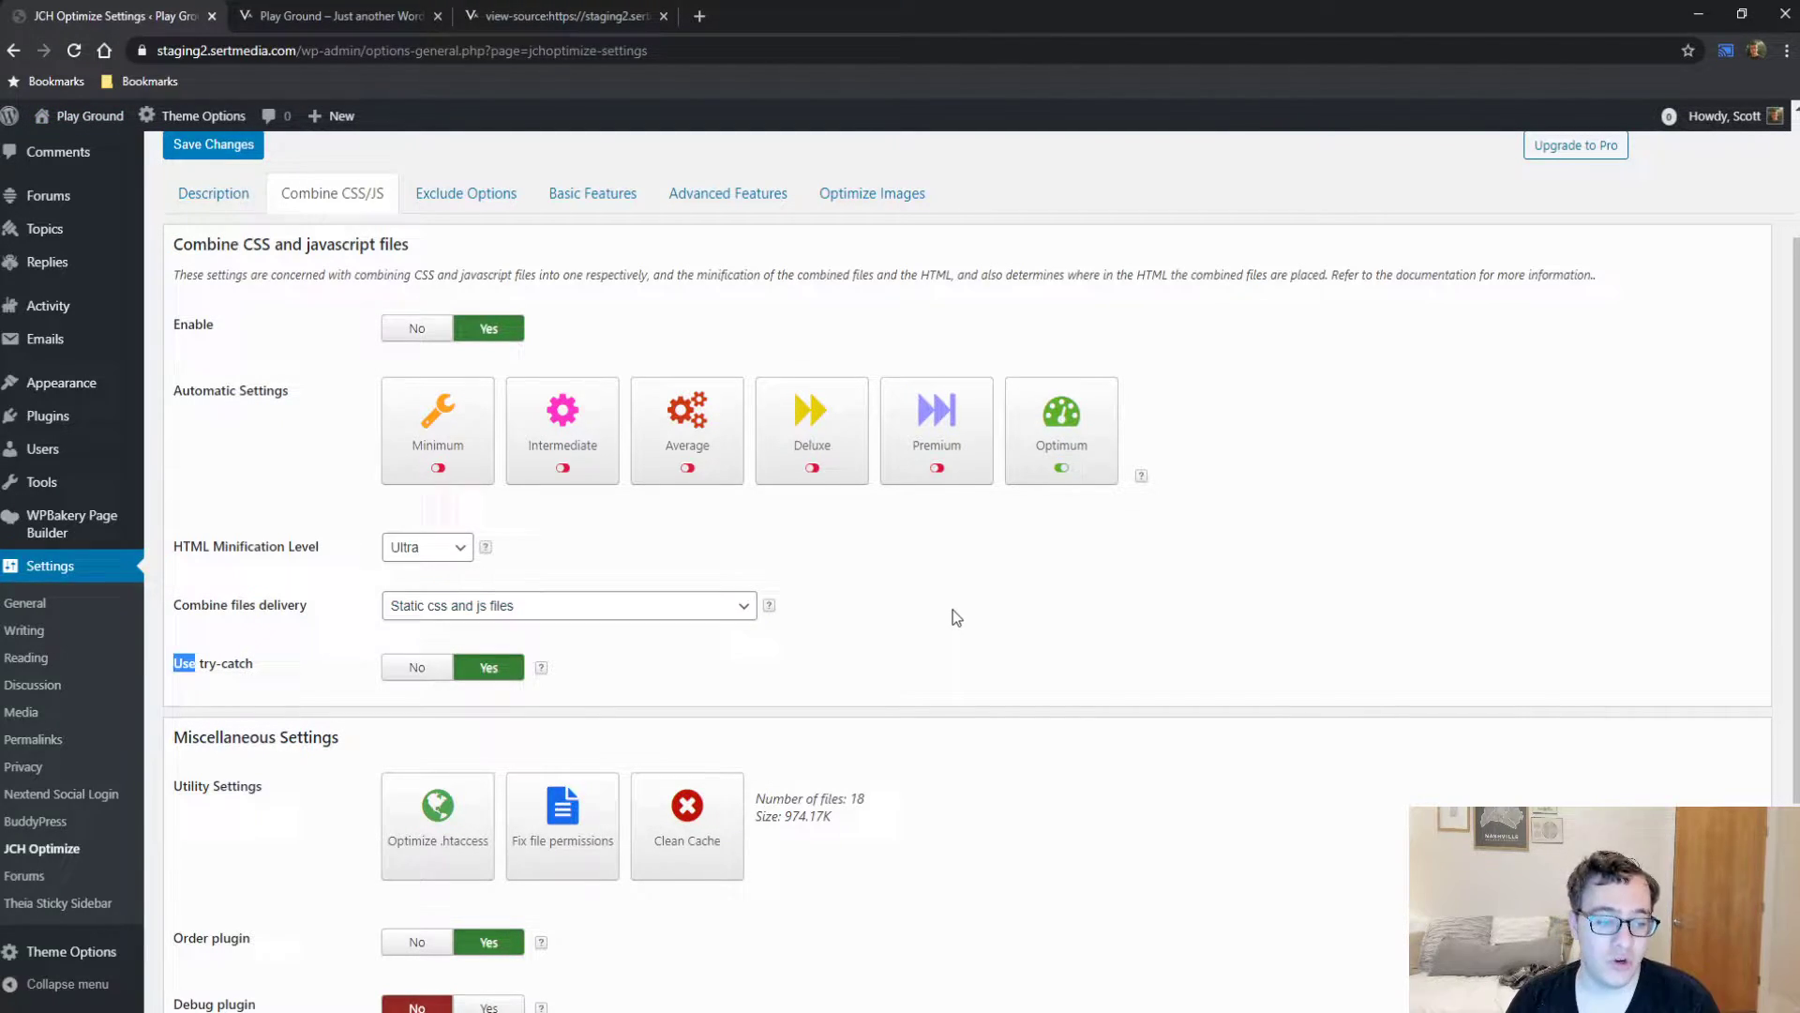
pyautogui.scroll(-3, 952, 610)
pyautogui.scroll(5, 839, 556)
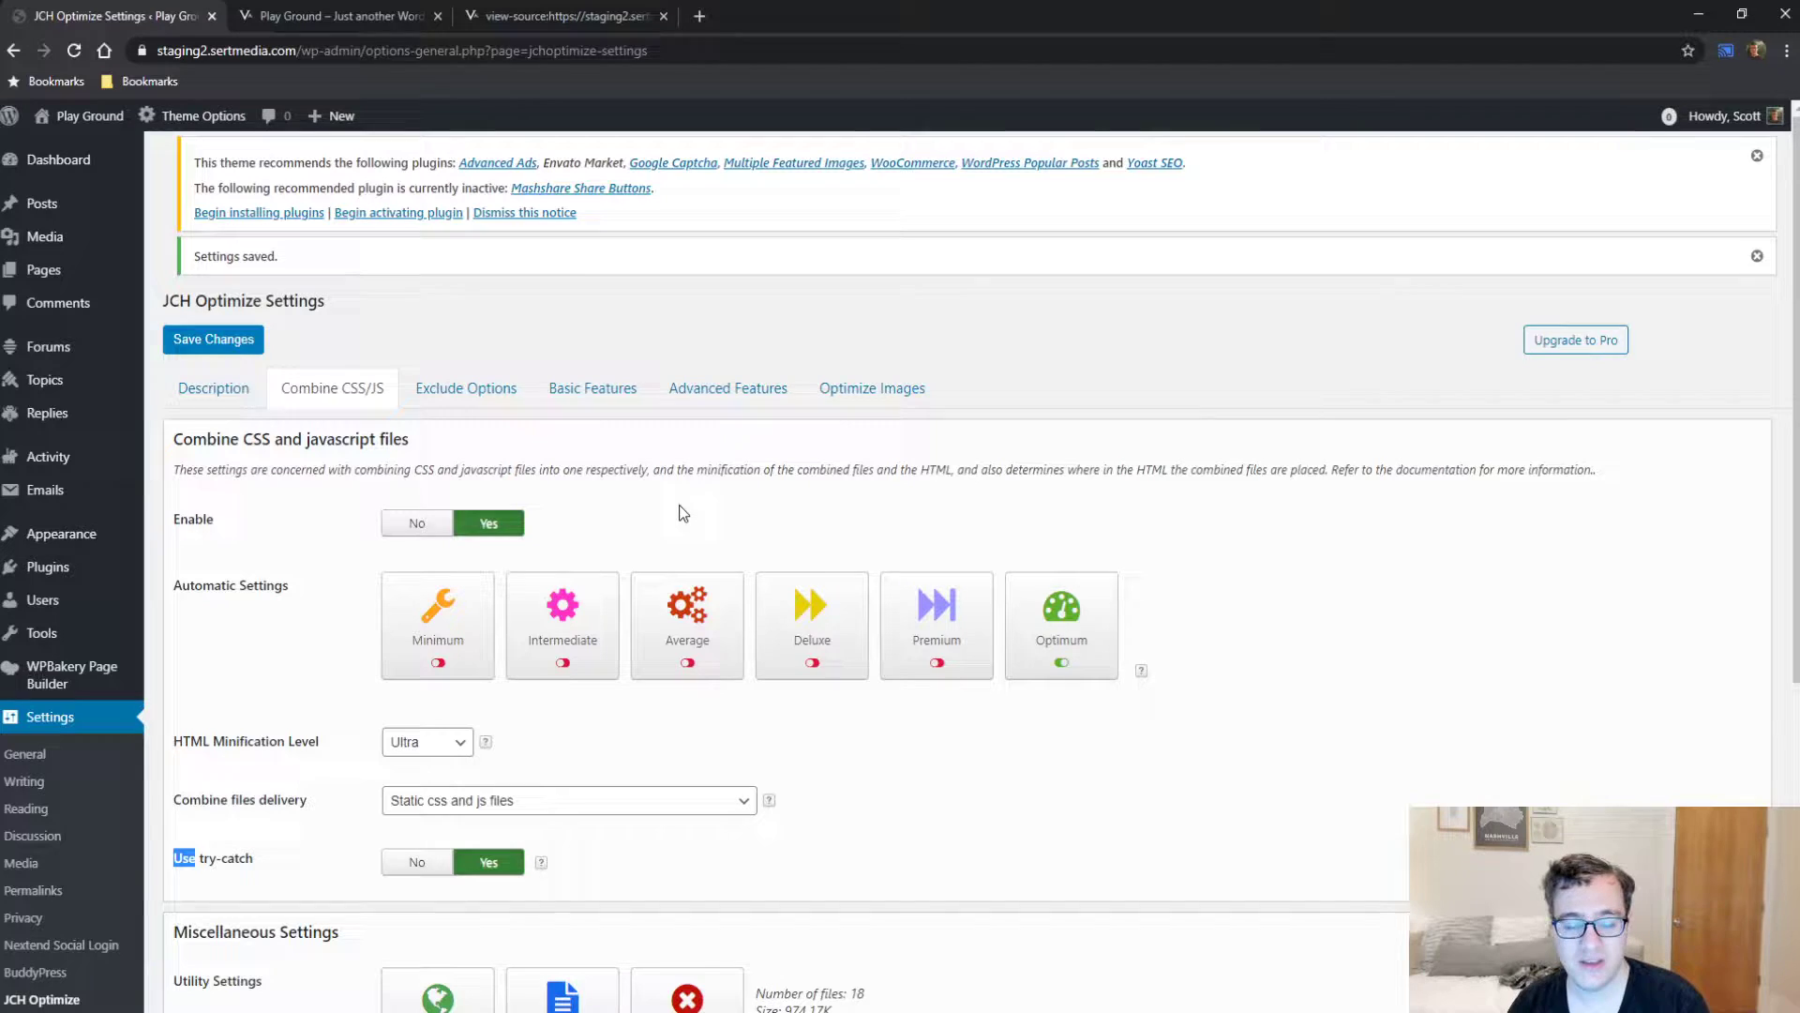
pyautogui.scroll(-1, 863, 614)
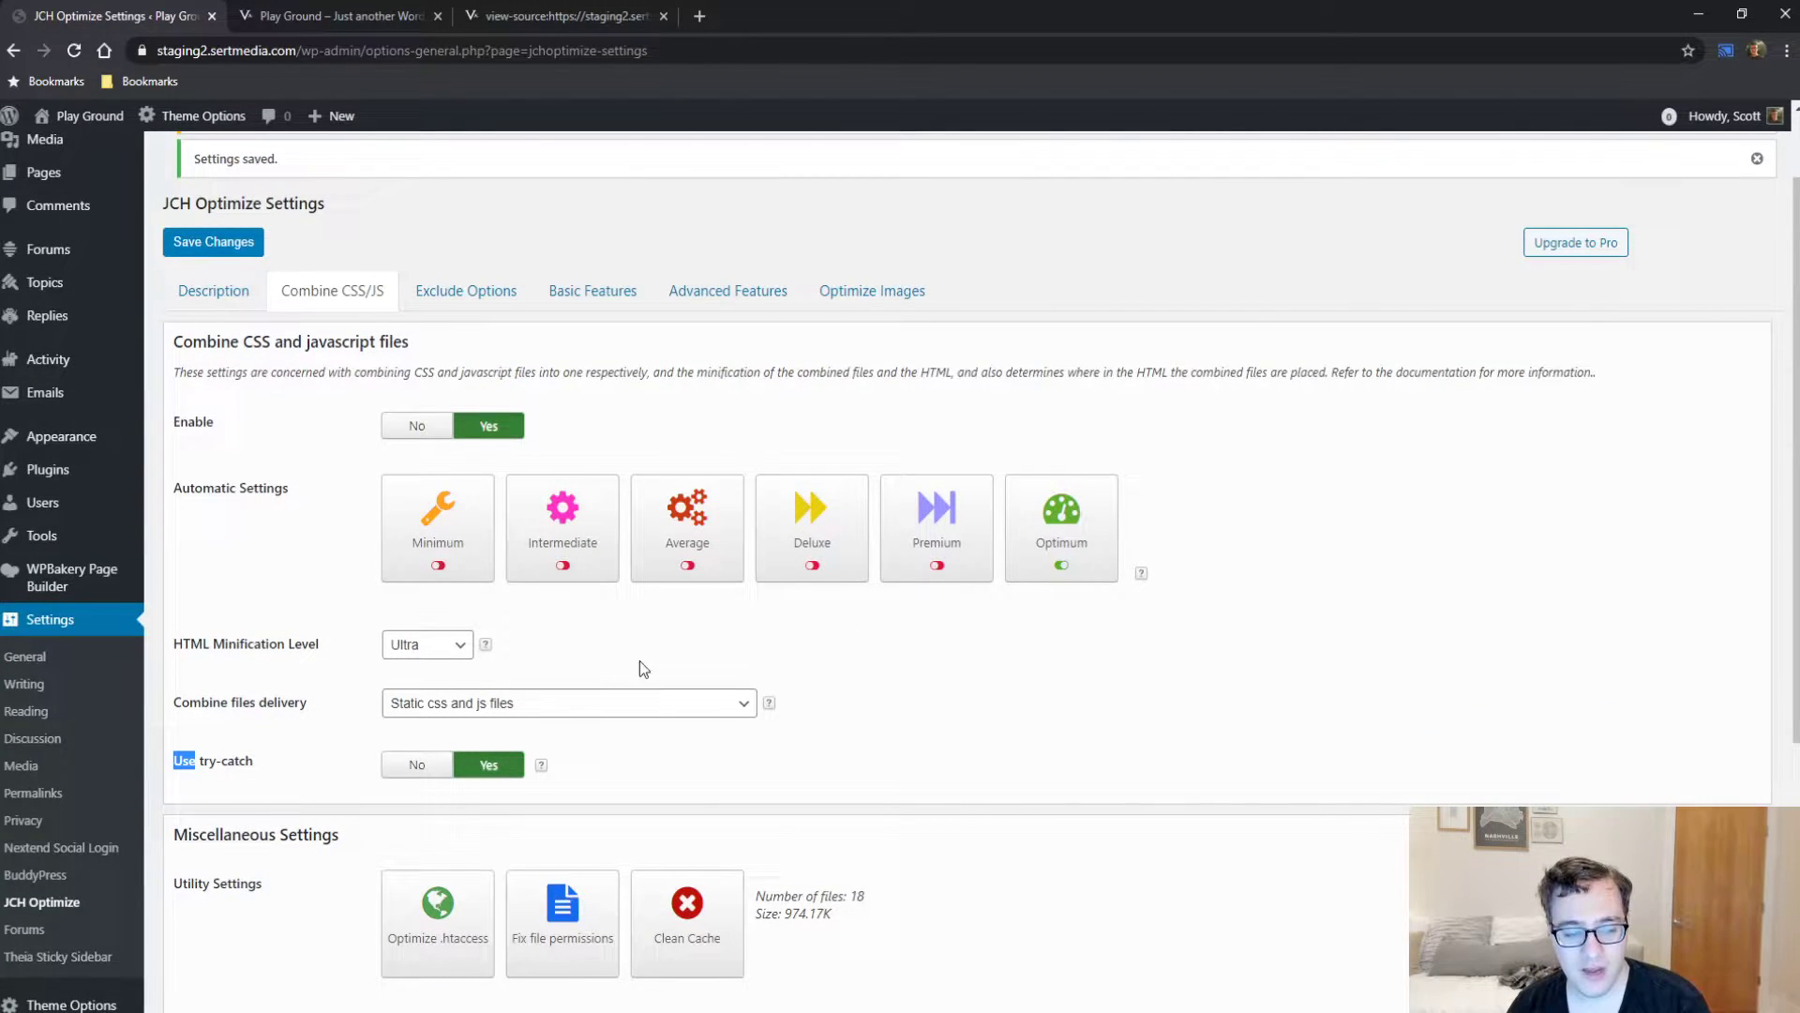
pyautogui.click(437, 767)
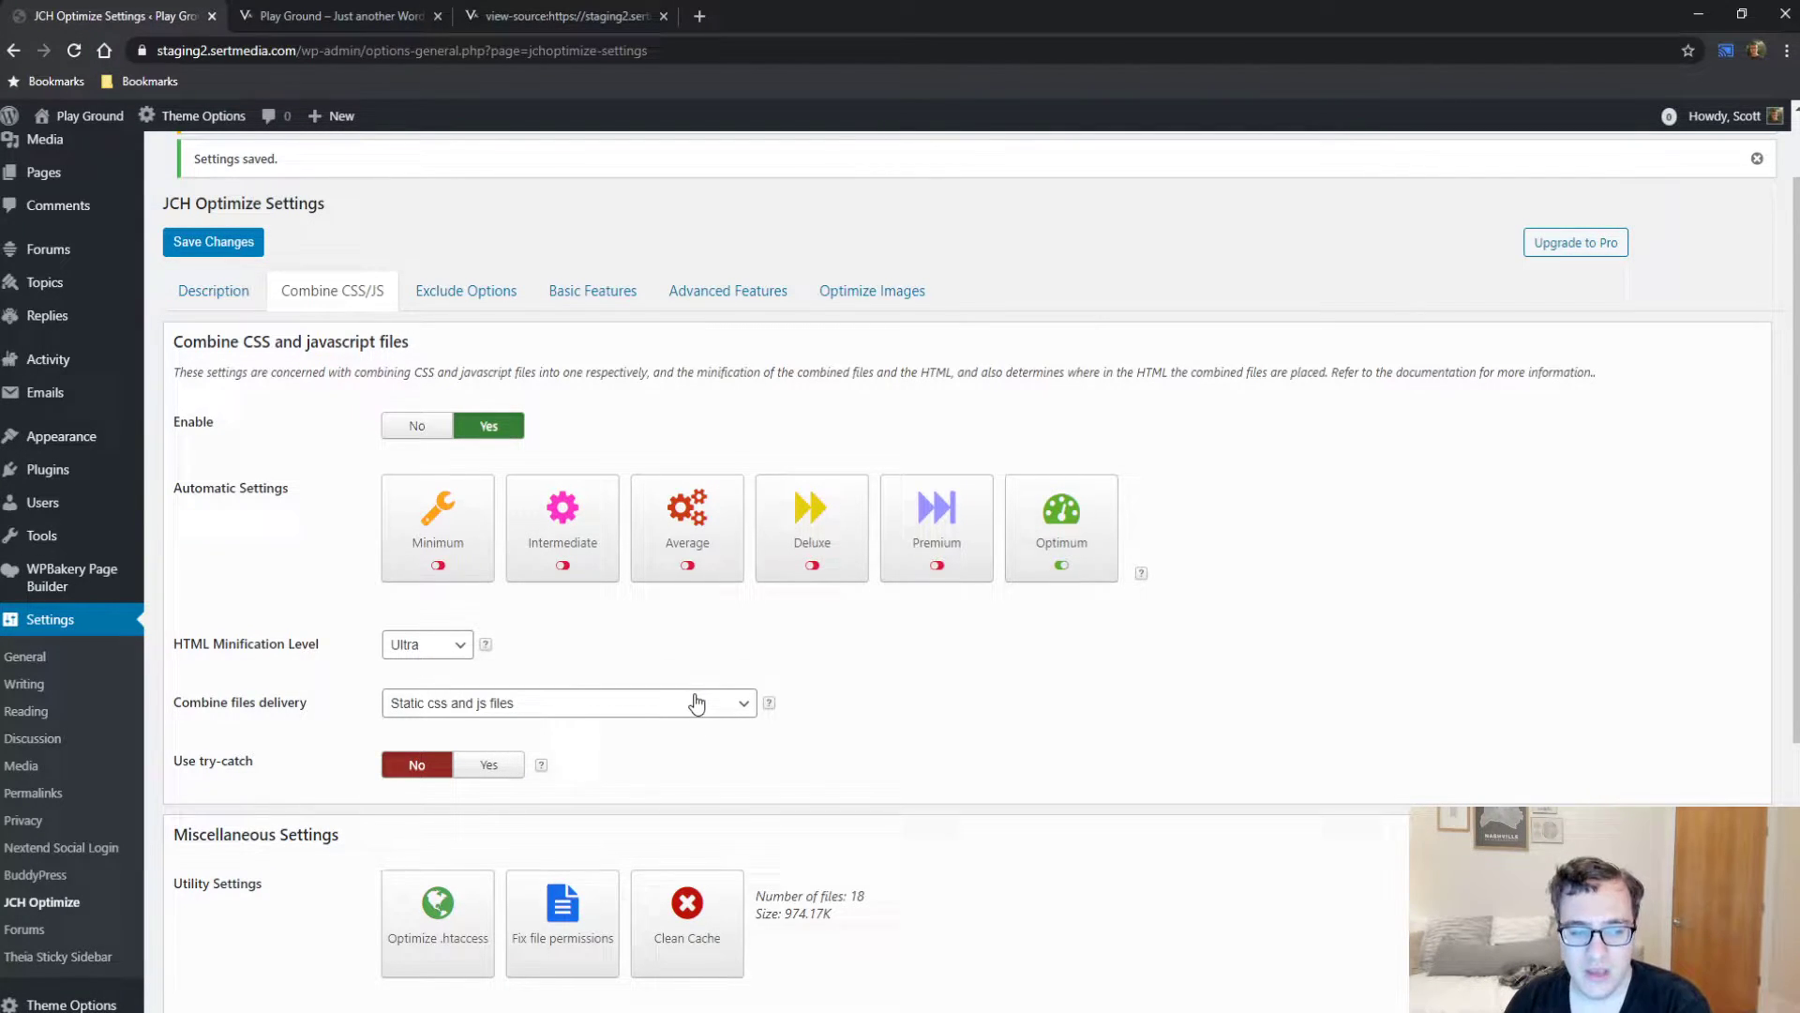
pyautogui.click(522, 714)
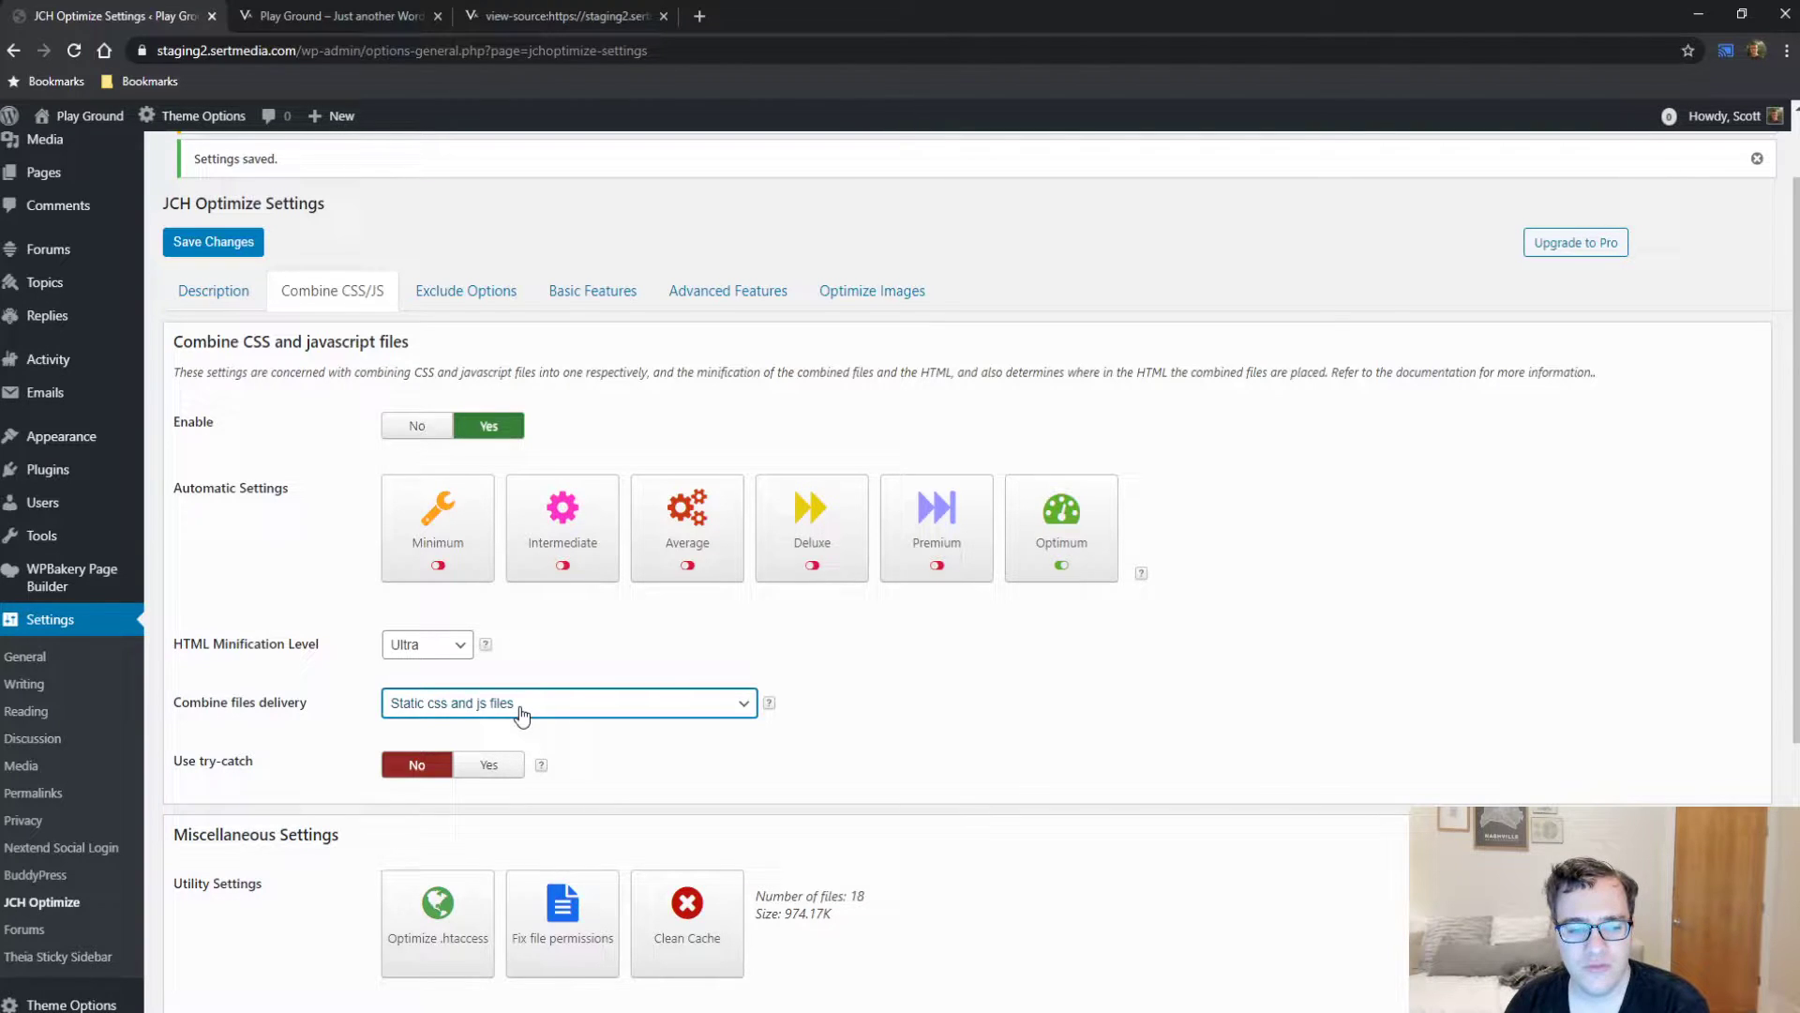
pyautogui.click(976, 678)
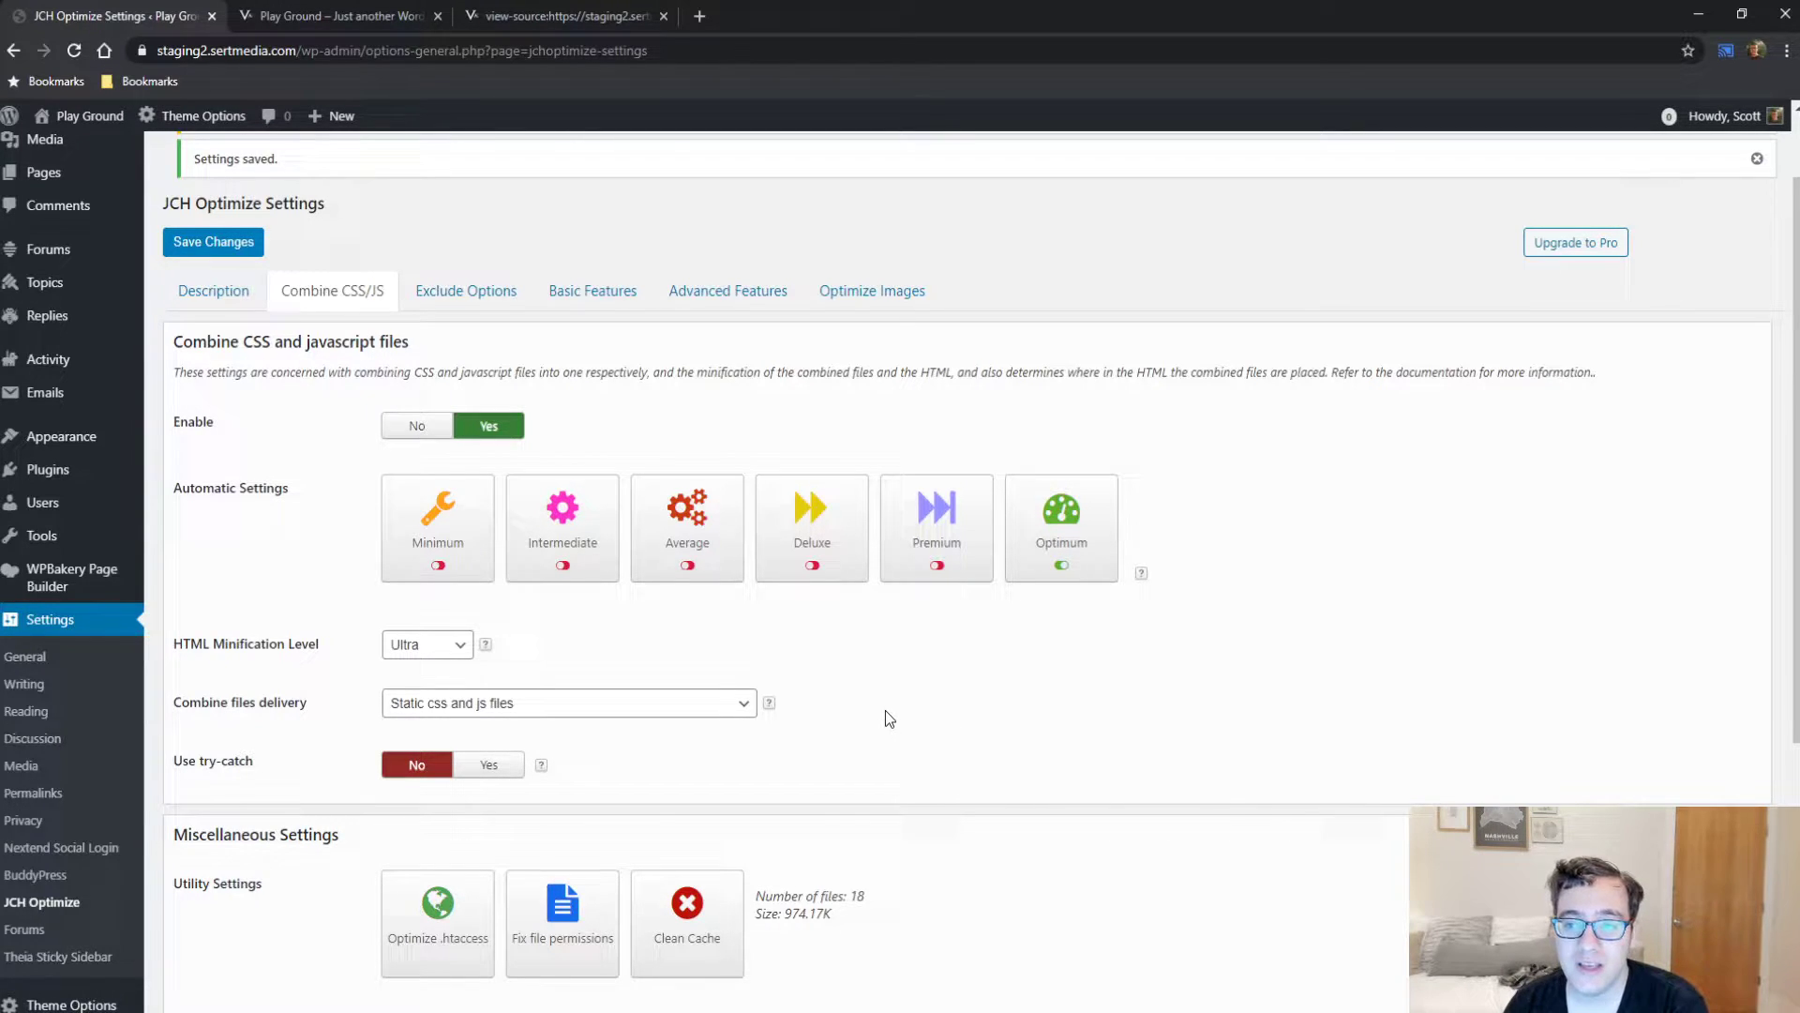
pyautogui.scroll(-4, 811, 727)
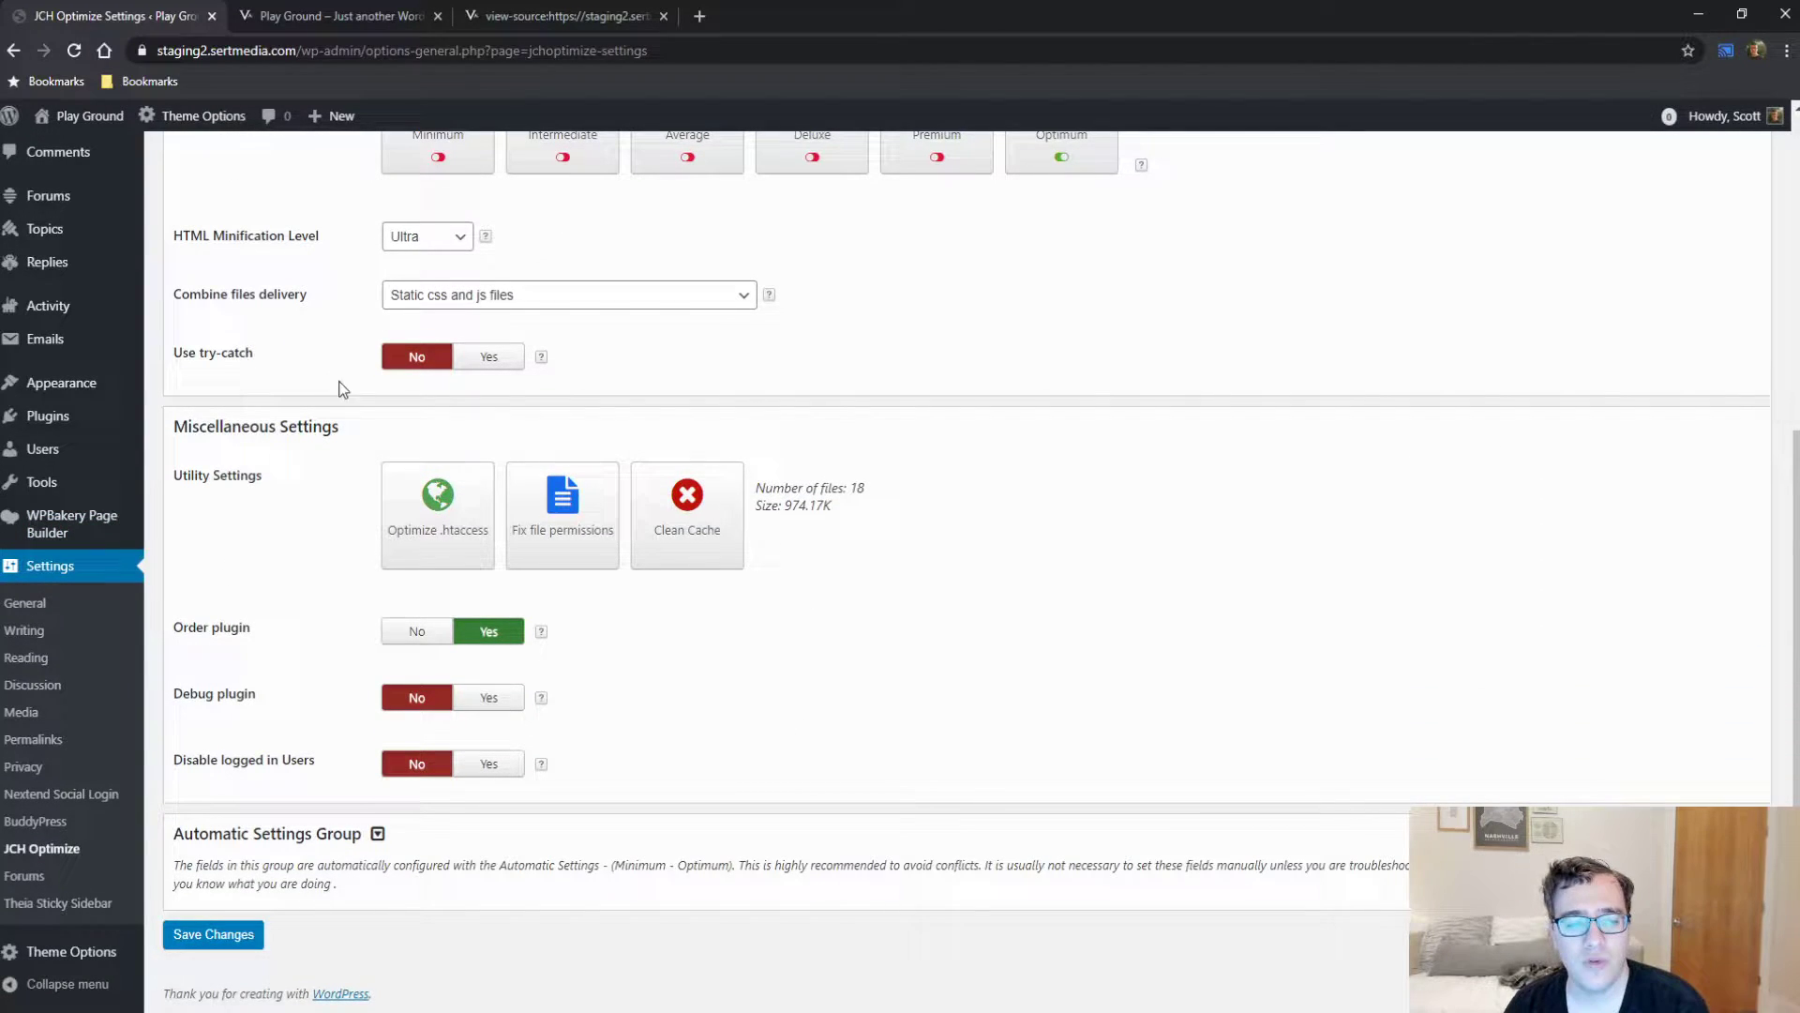
# Optimize the site's .htaccess file and reload the settings, checking the Play Ground homepage.
pyautogui.click(428, 532)
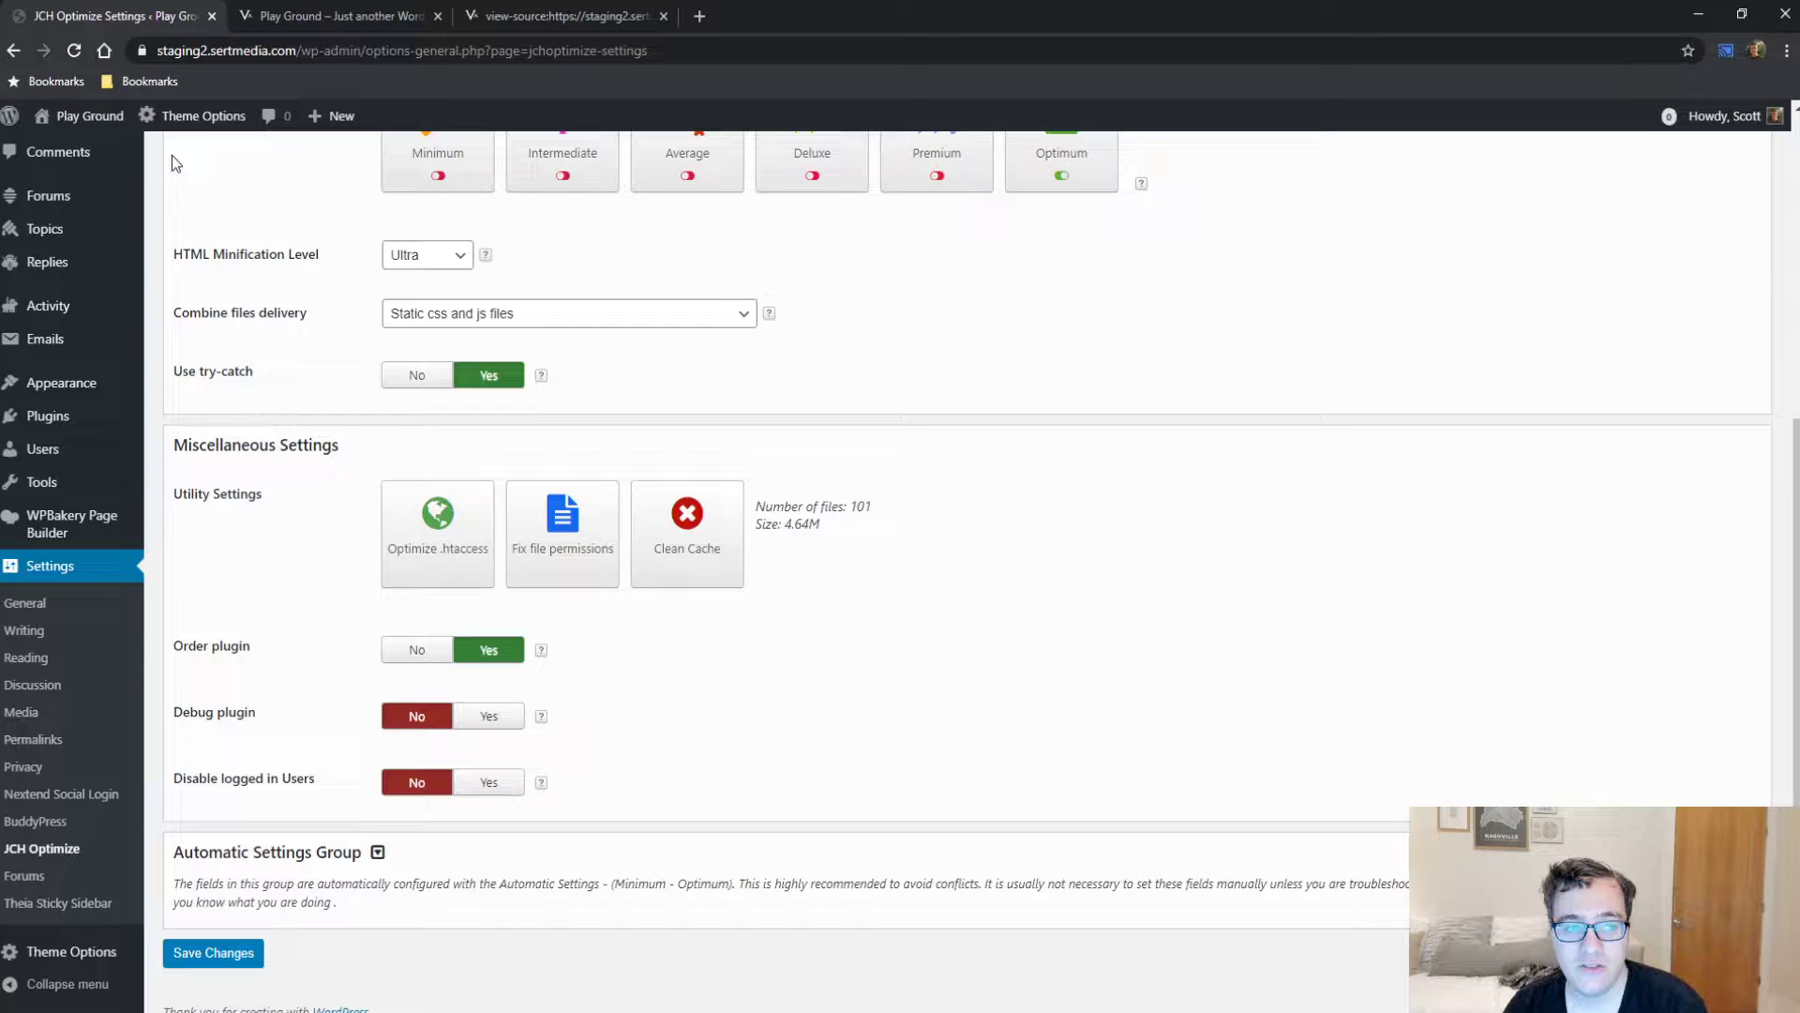
pyautogui.click(75, 53)
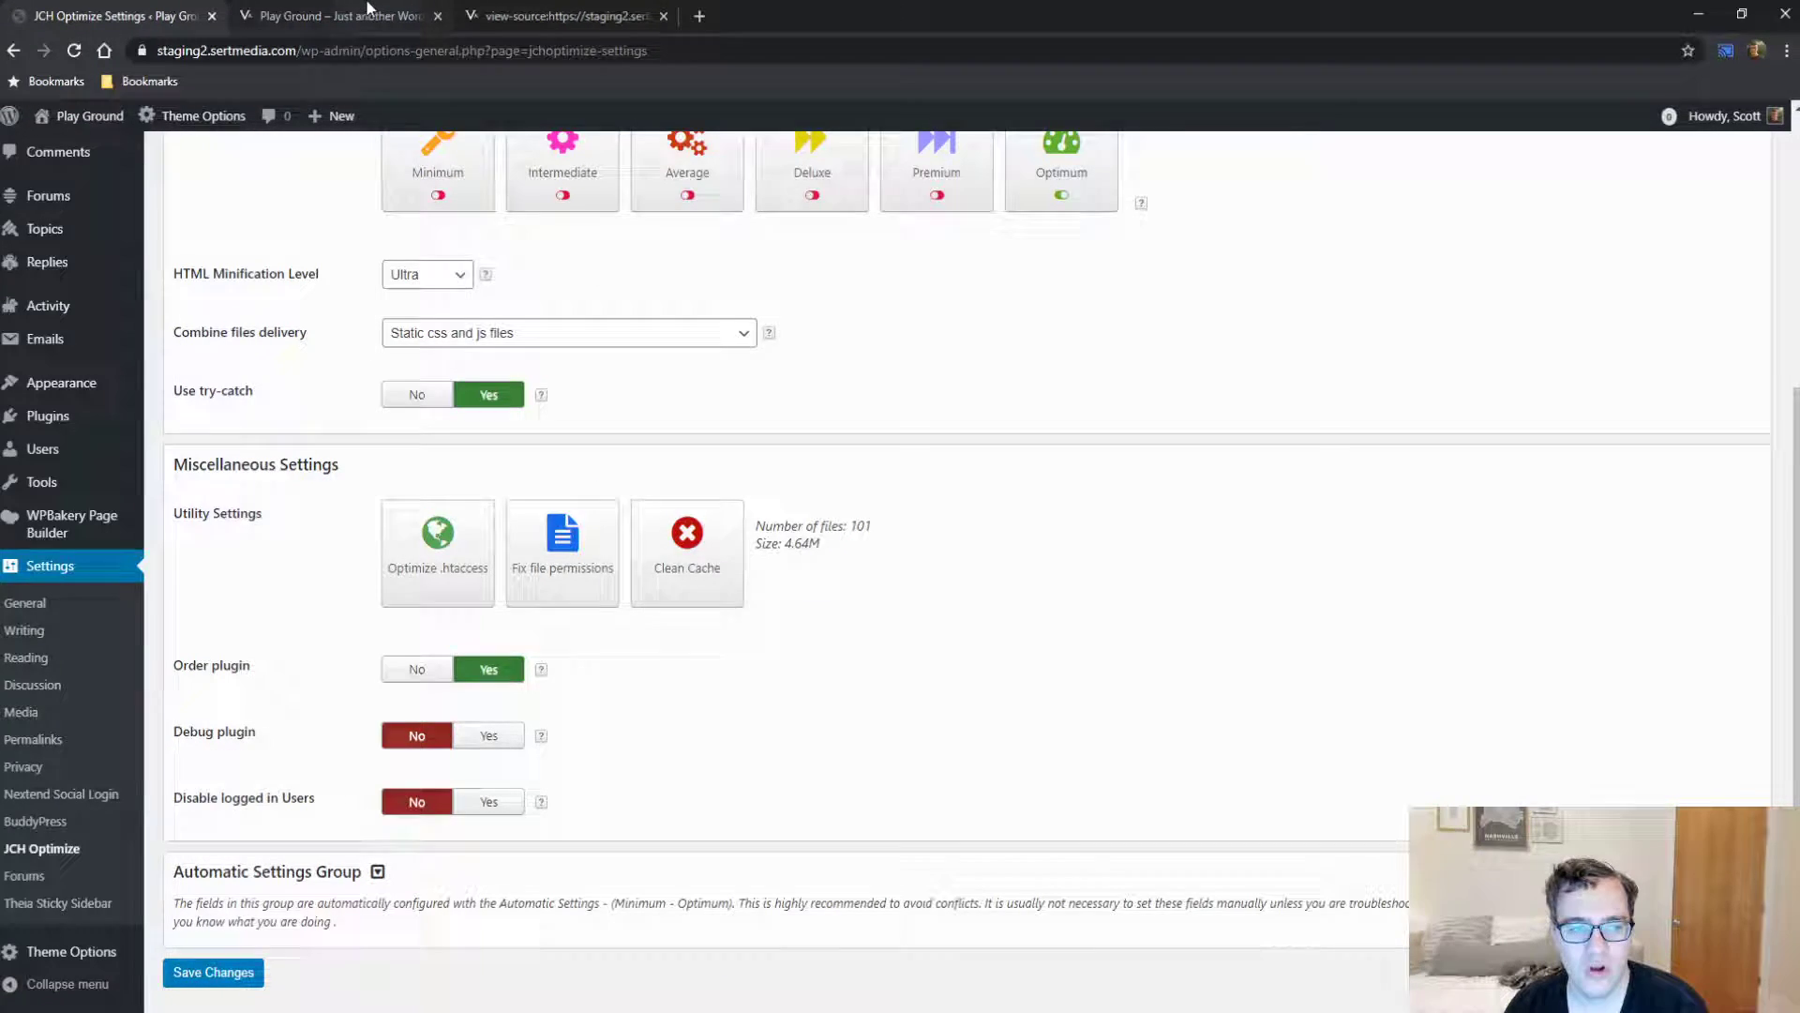
pyautogui.click(398, 17)
pyautogui.click(94, 16)
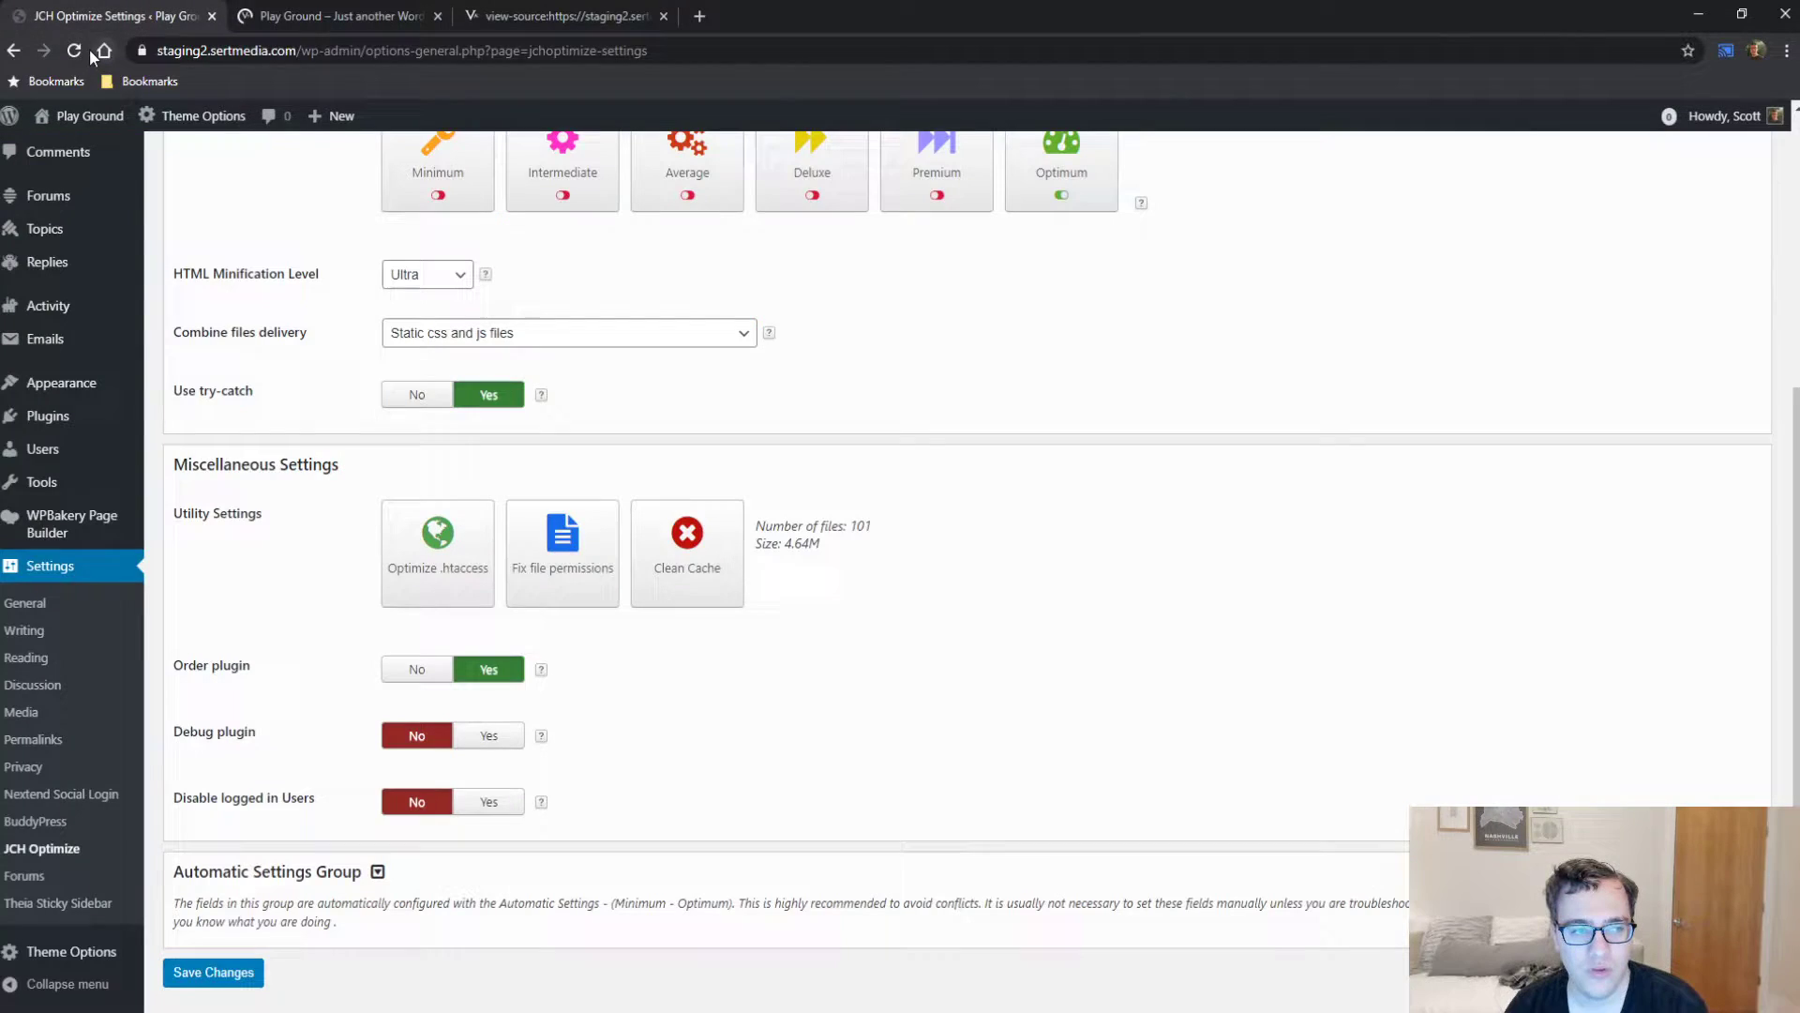
pyautogui.click(82, 51)
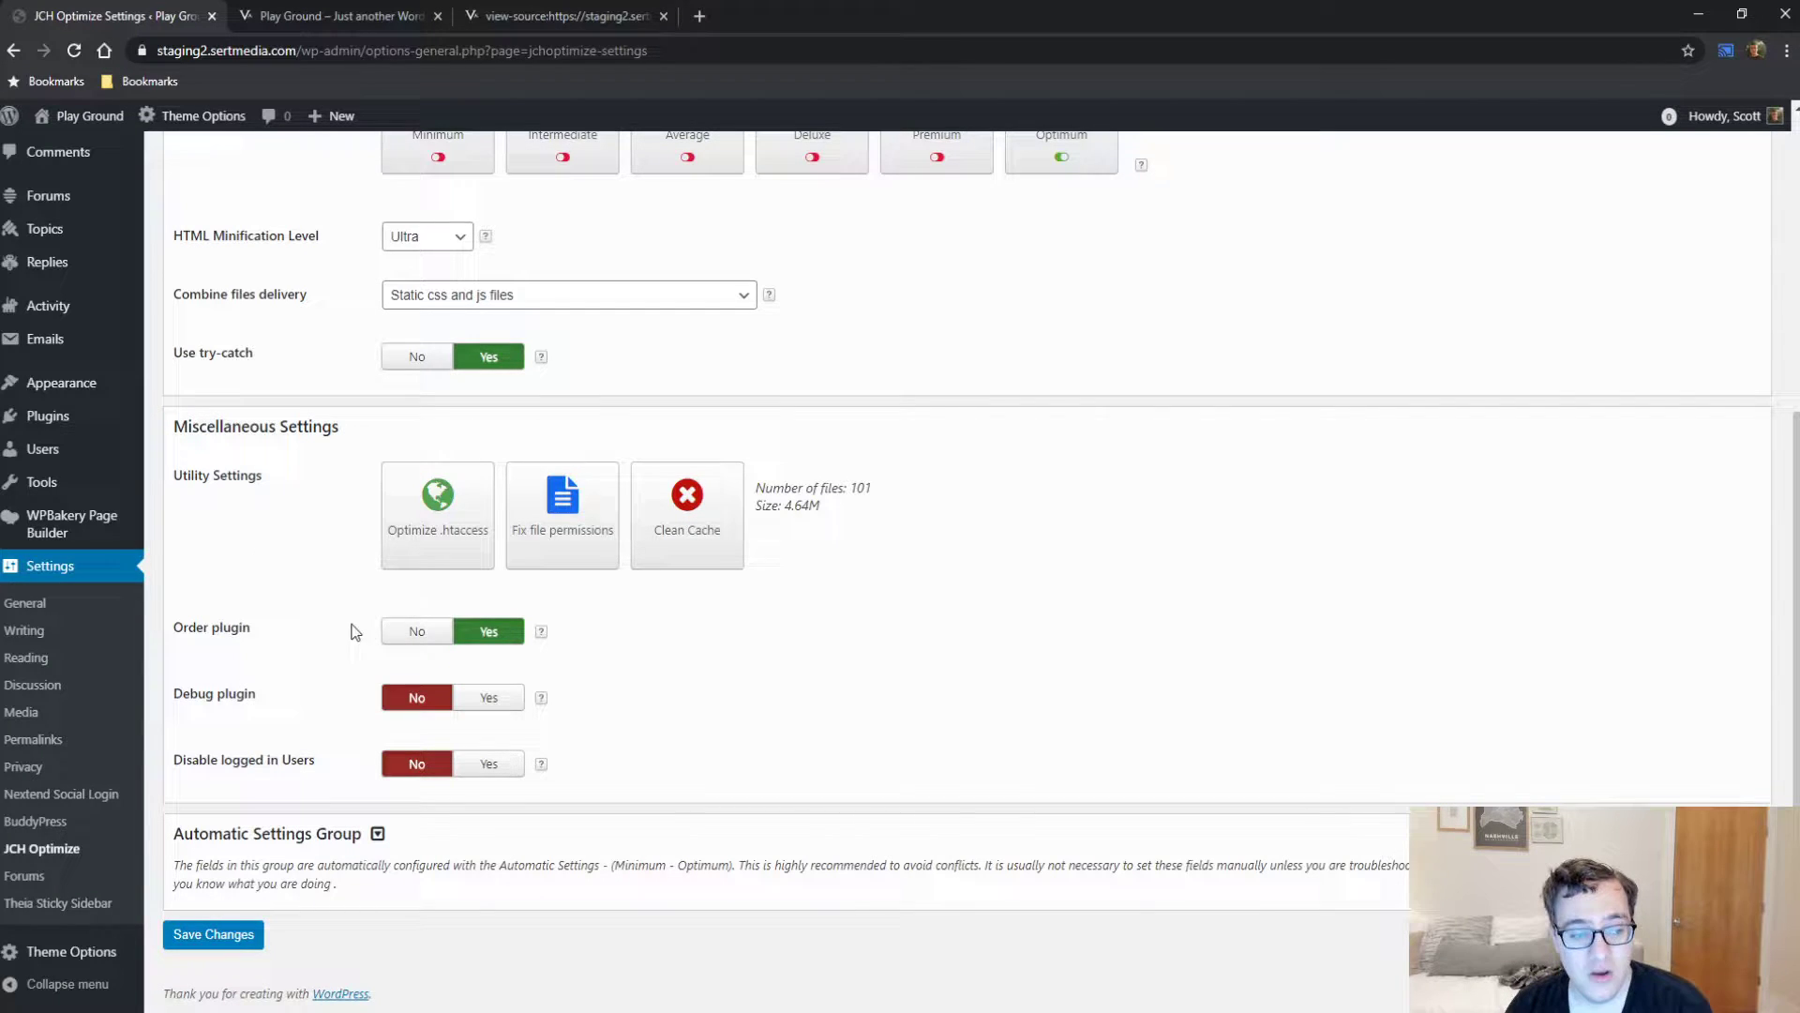
pyautogui.moveTo(540, 635)
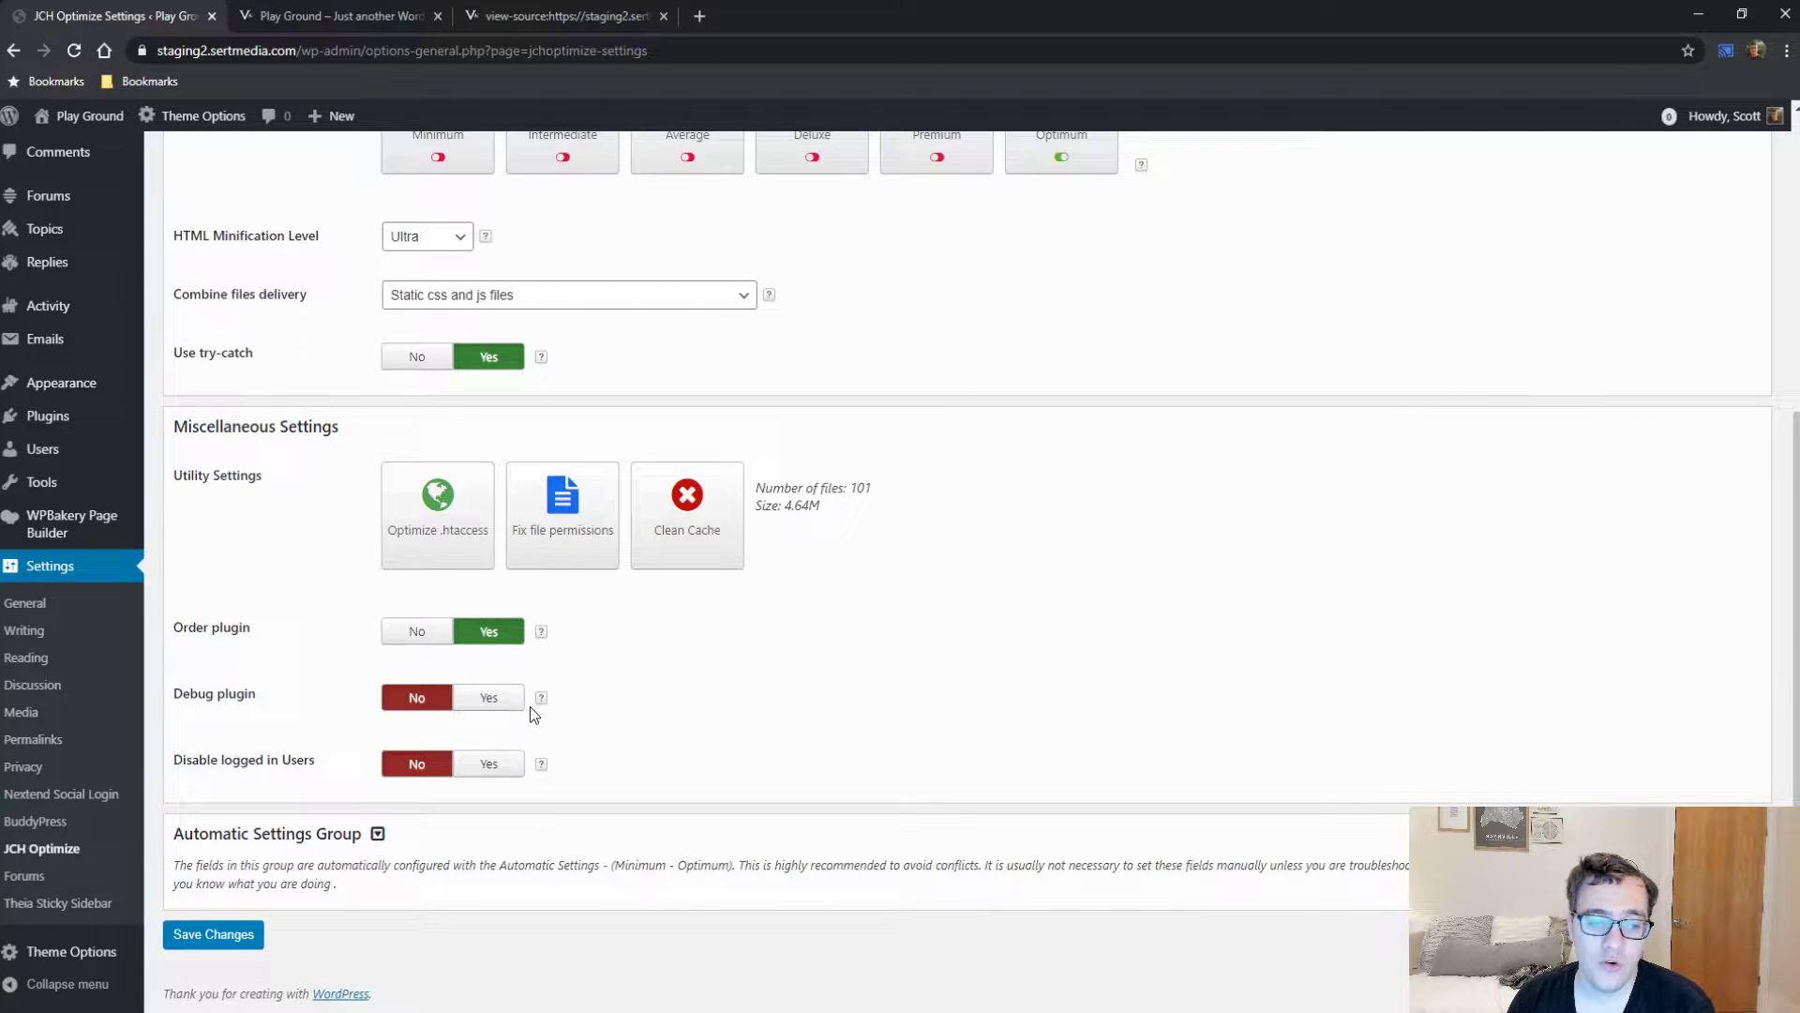
pyautogui.moveTo(542, 701)
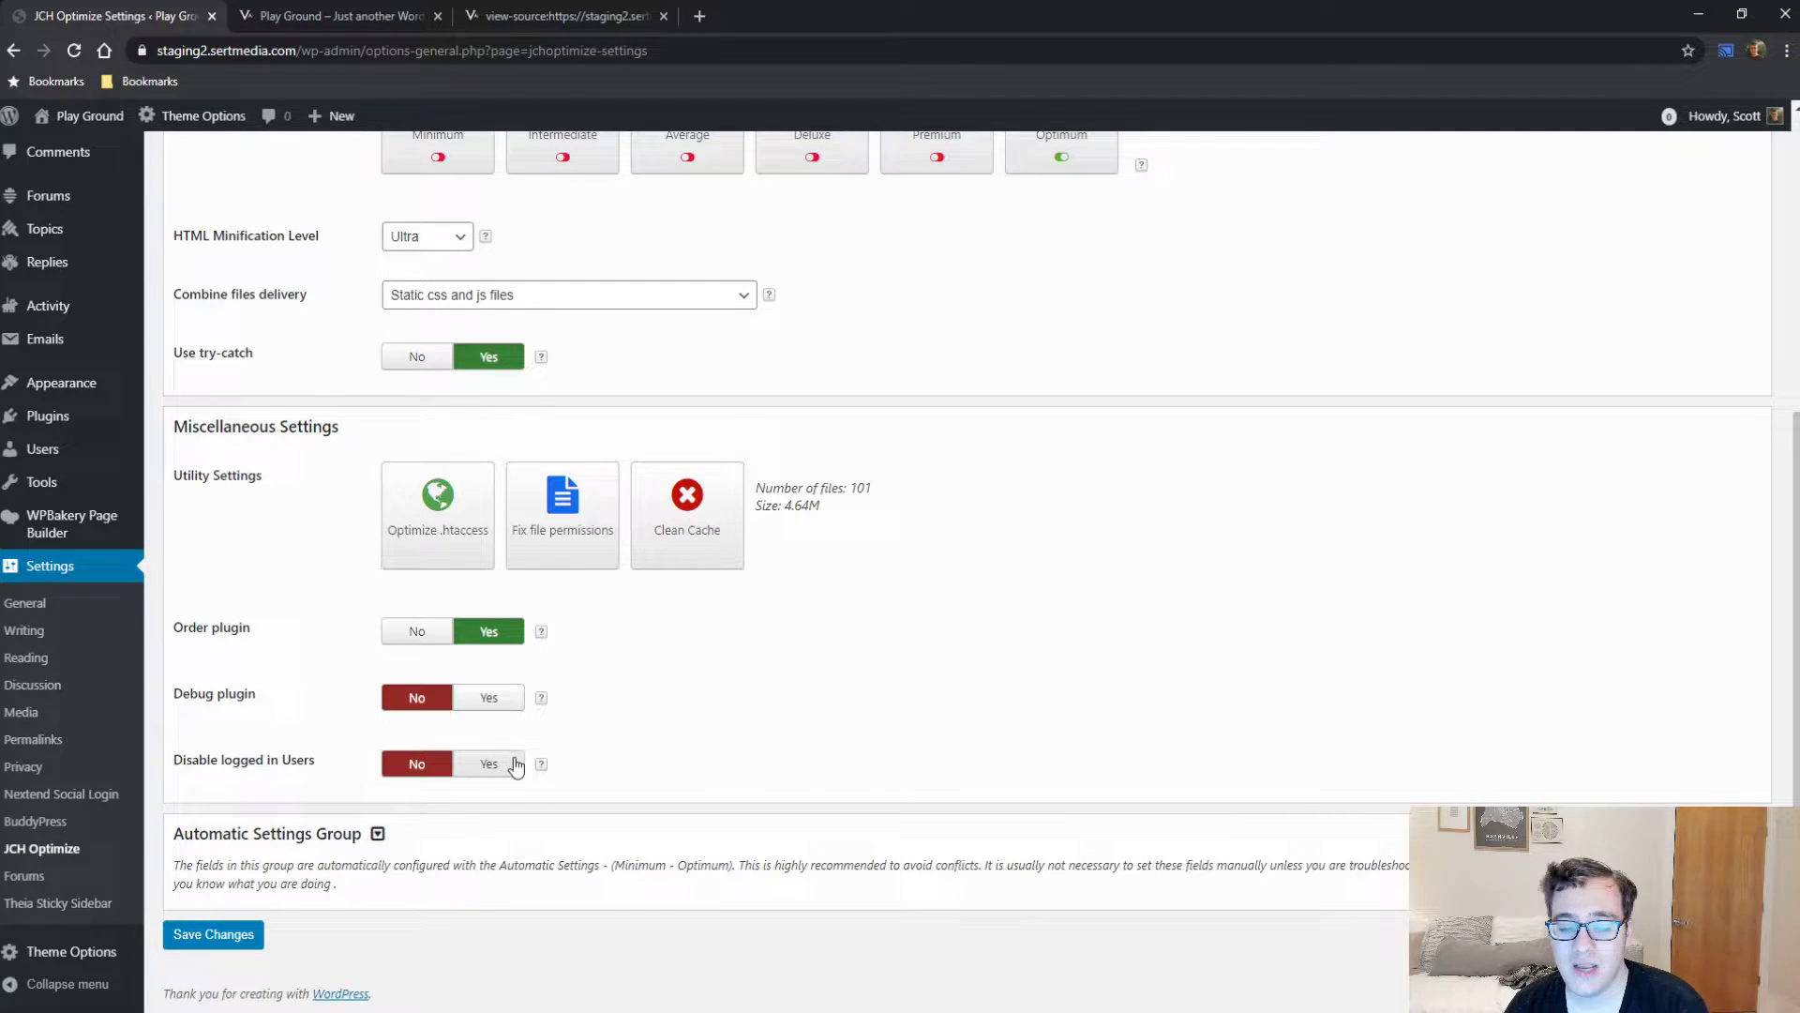
pyautogui.moveTo(542, 773)
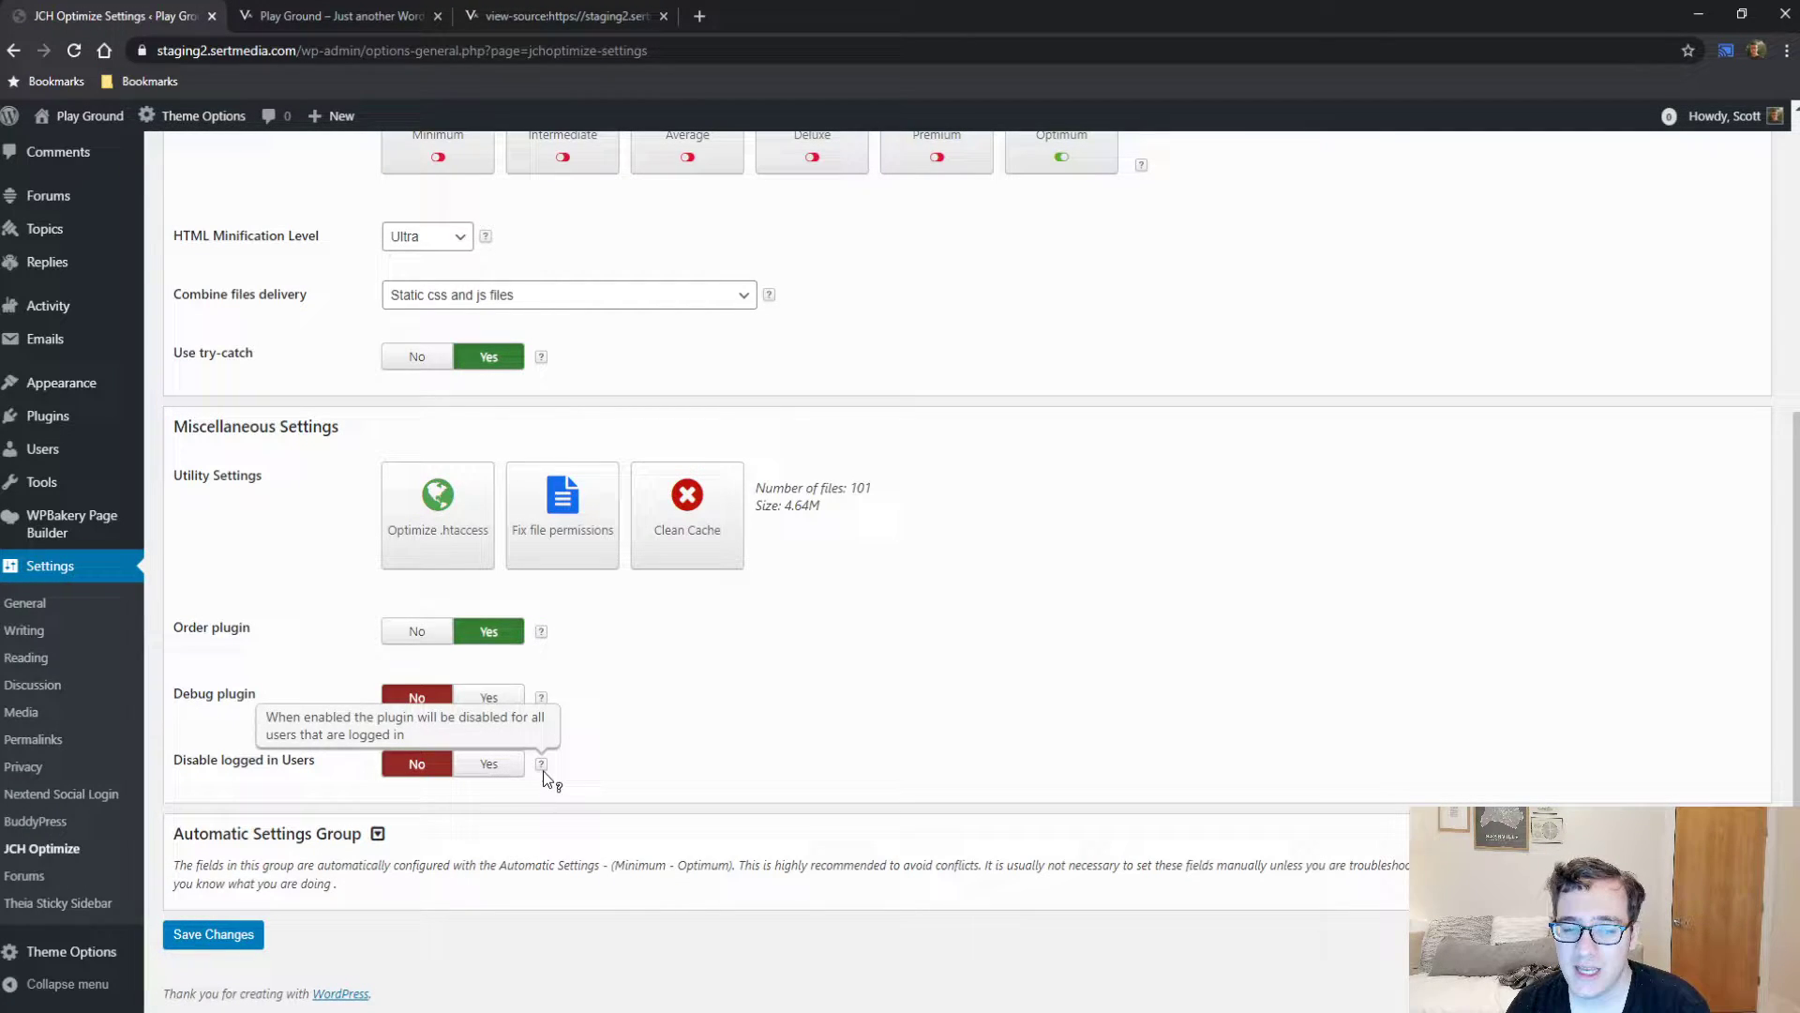
pyautogui.scroll(5, 617, 769)
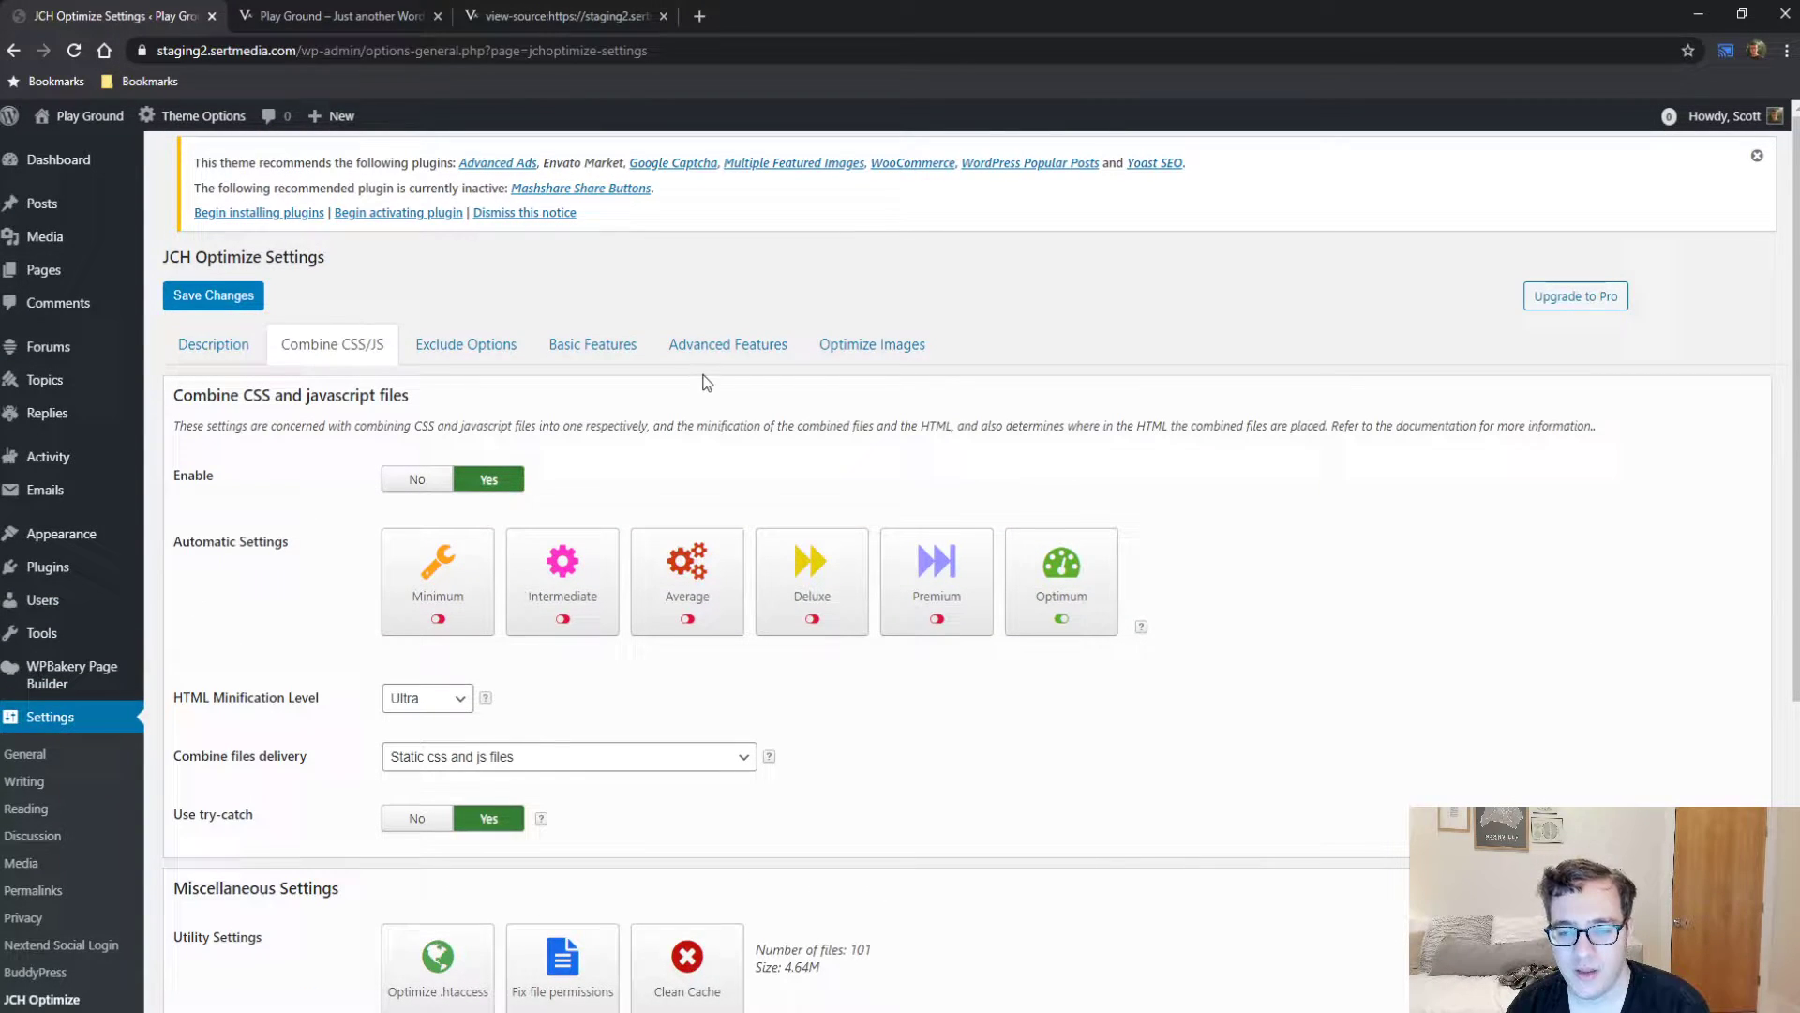
# Switch to Exclude Options and leave the 'Exclude these urls' list empty.
pyautogui.click(463, 368)
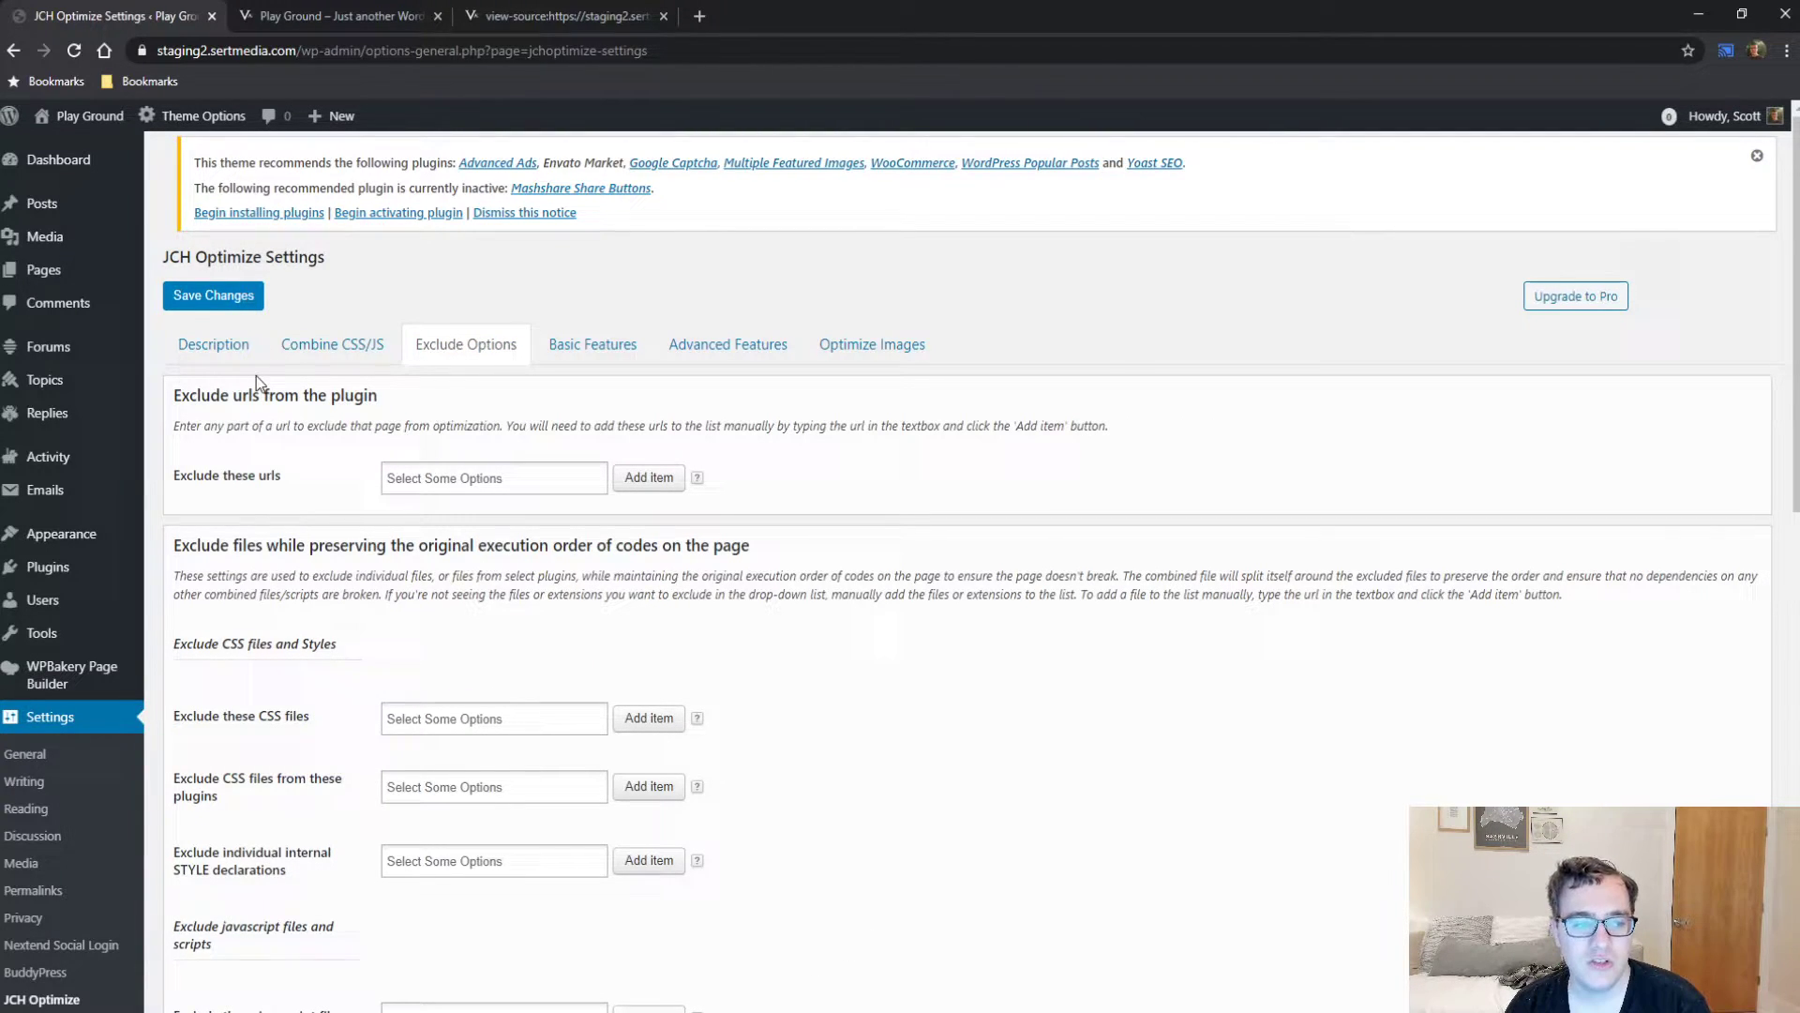
pyautogui.moveTo(244, 394); pyautogui.dragTo(1005, 427)
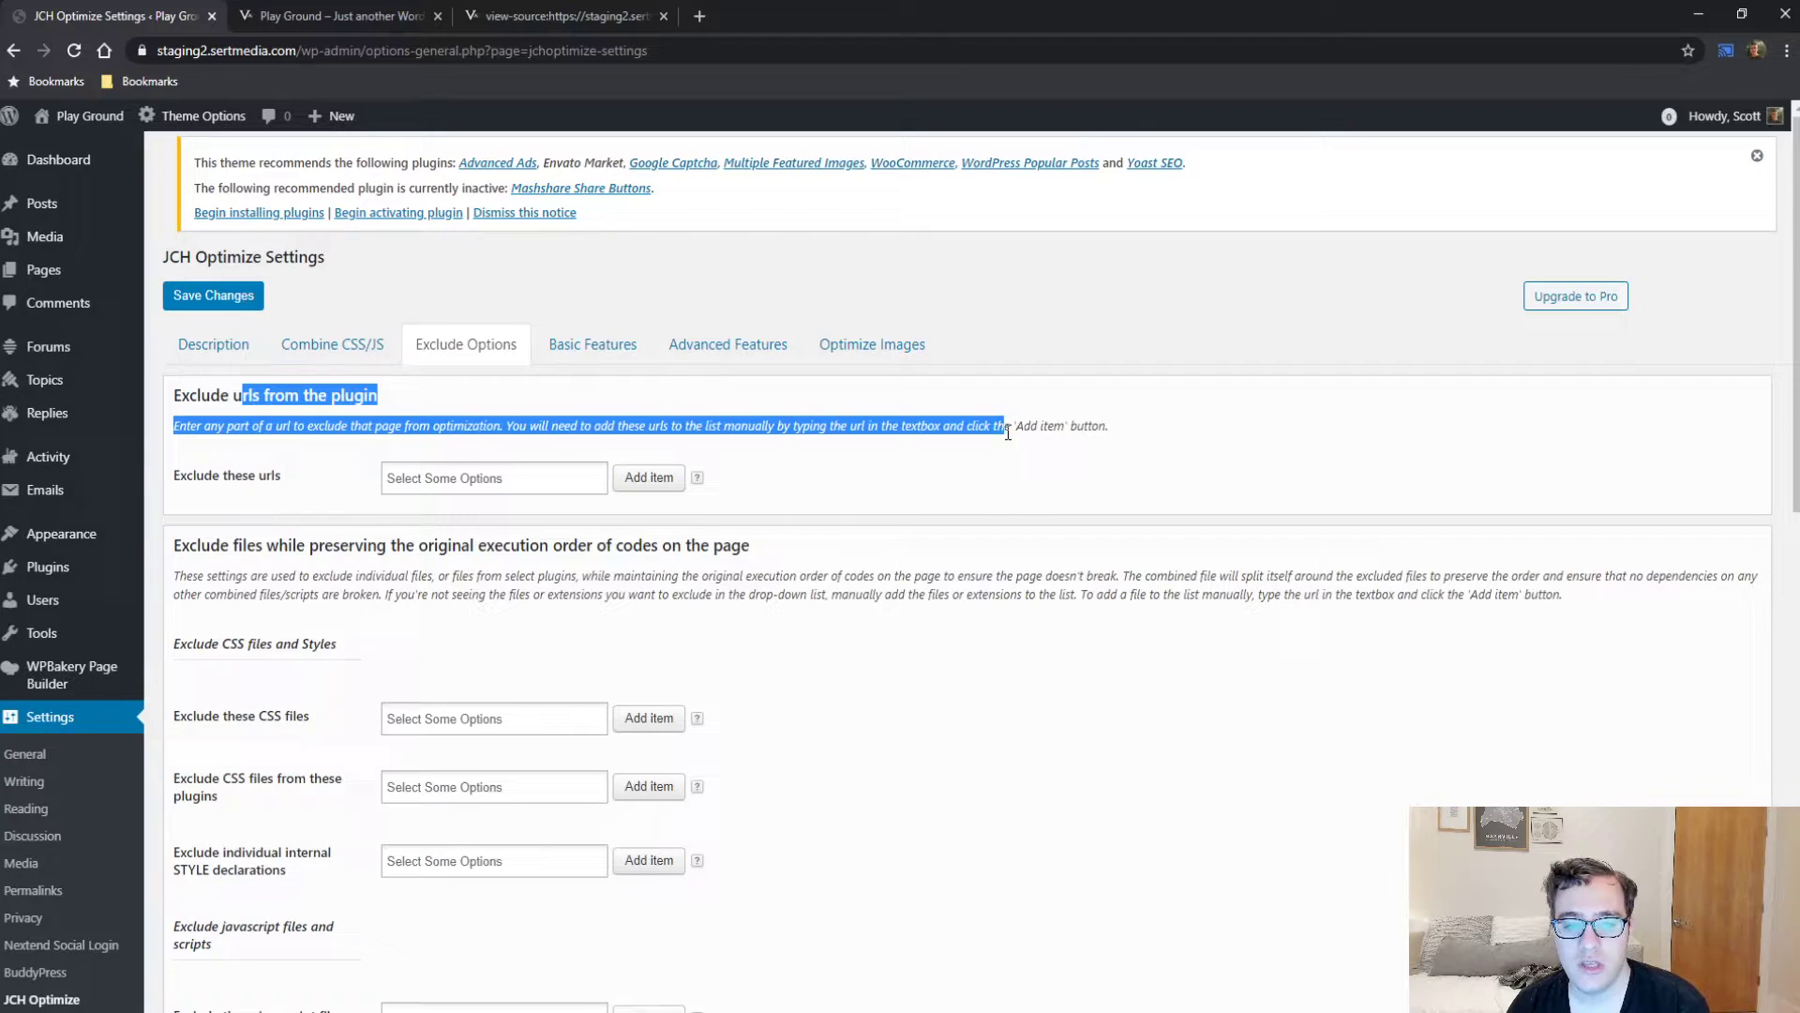
pyautogui.tripleClick(473, 427)
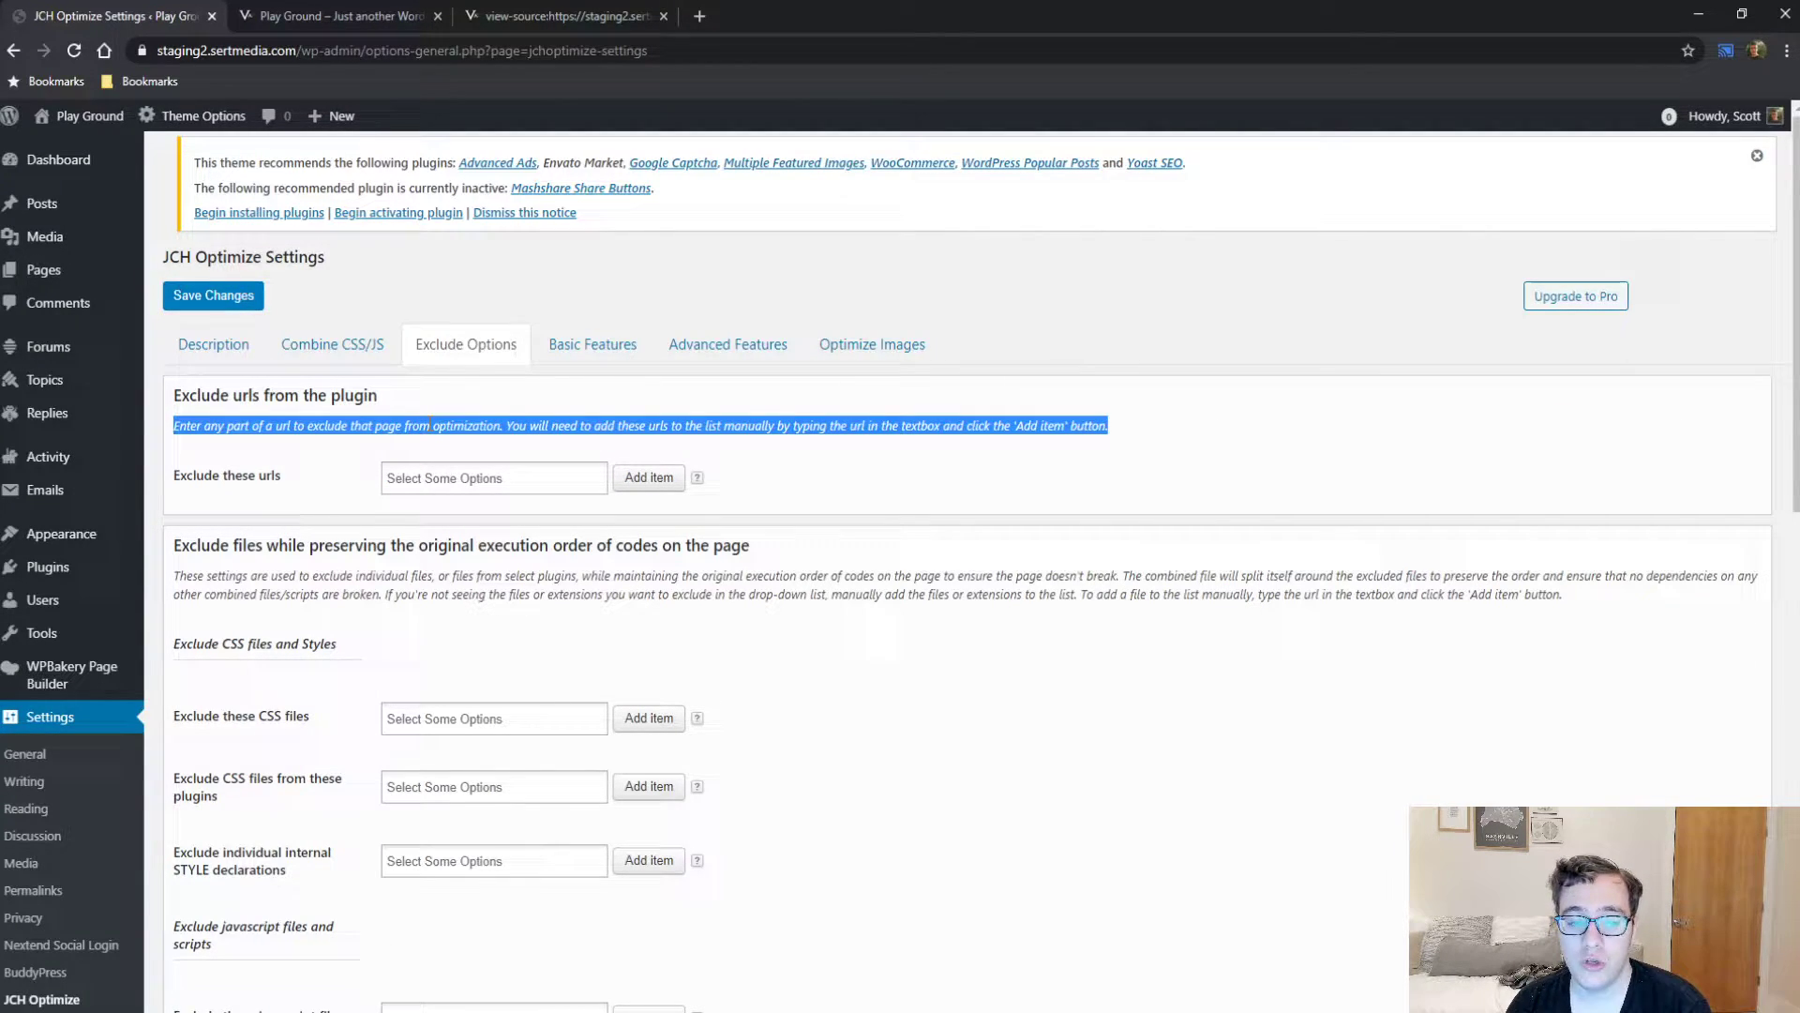
pyautogui.click(459, 480)
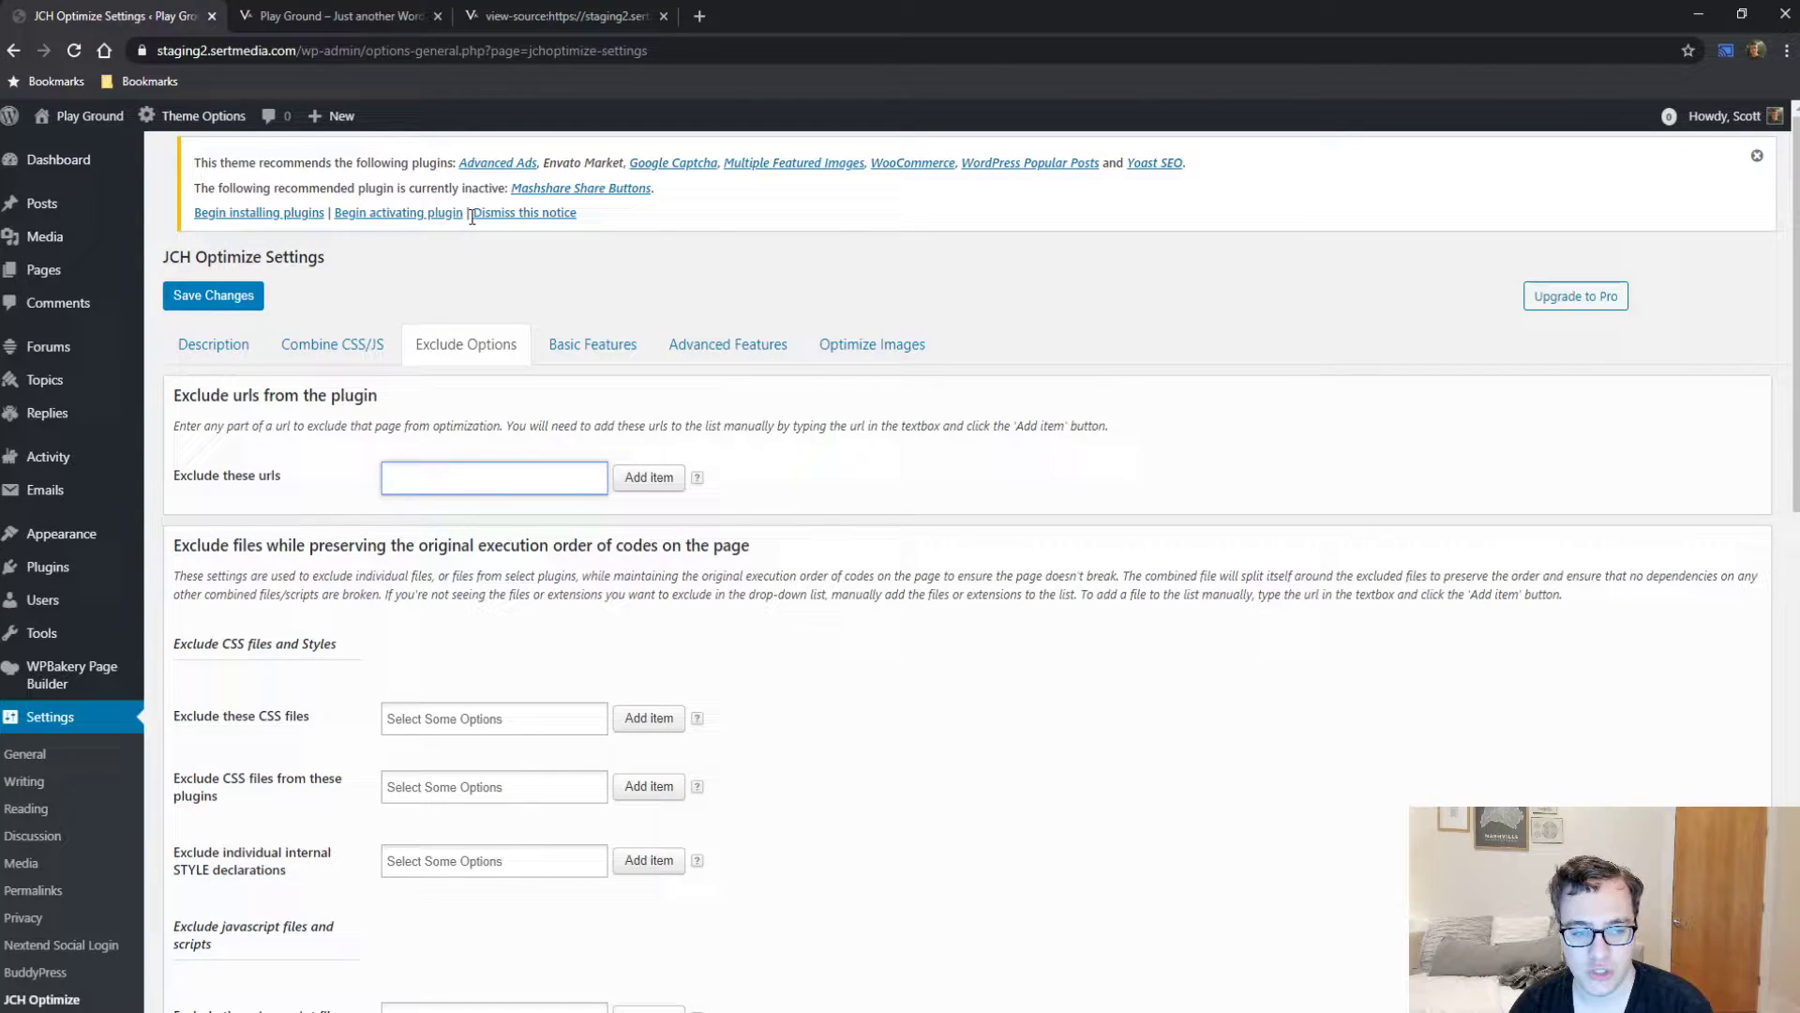
pyautogui.write('/')
pyautogui.press('BackSpace')
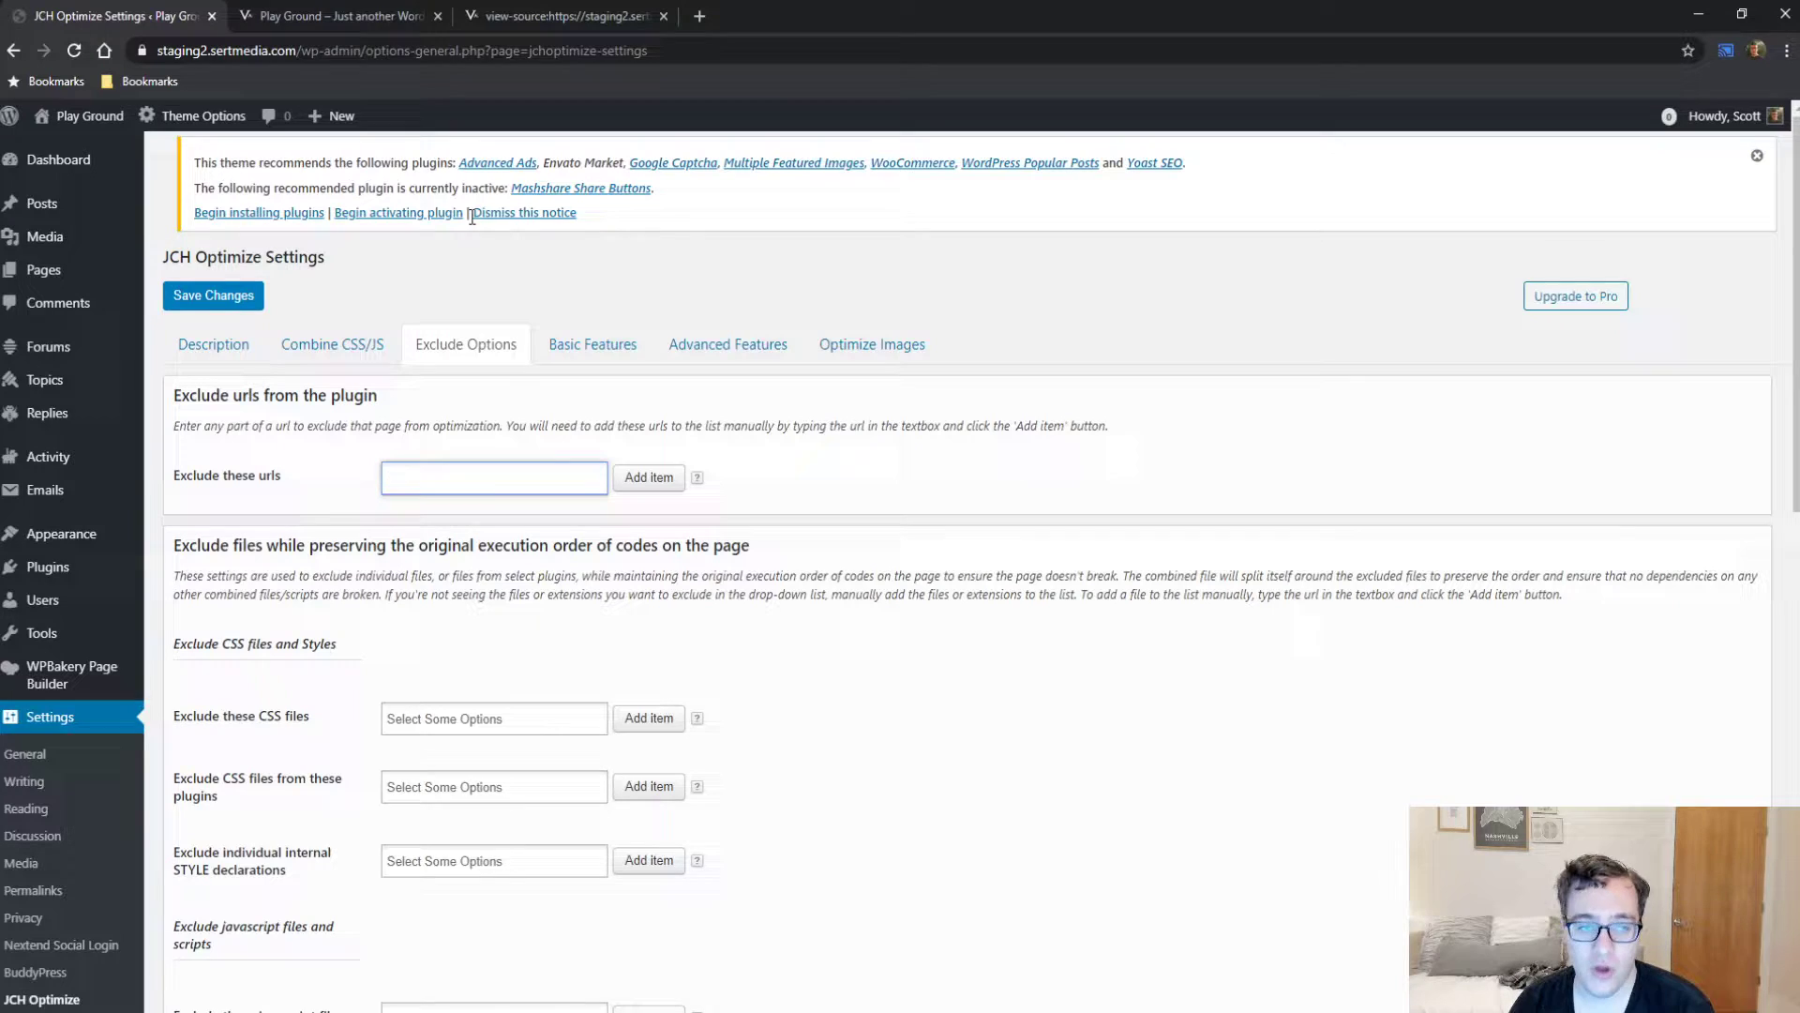
pyautogui.scroll(-3, 769, 436)
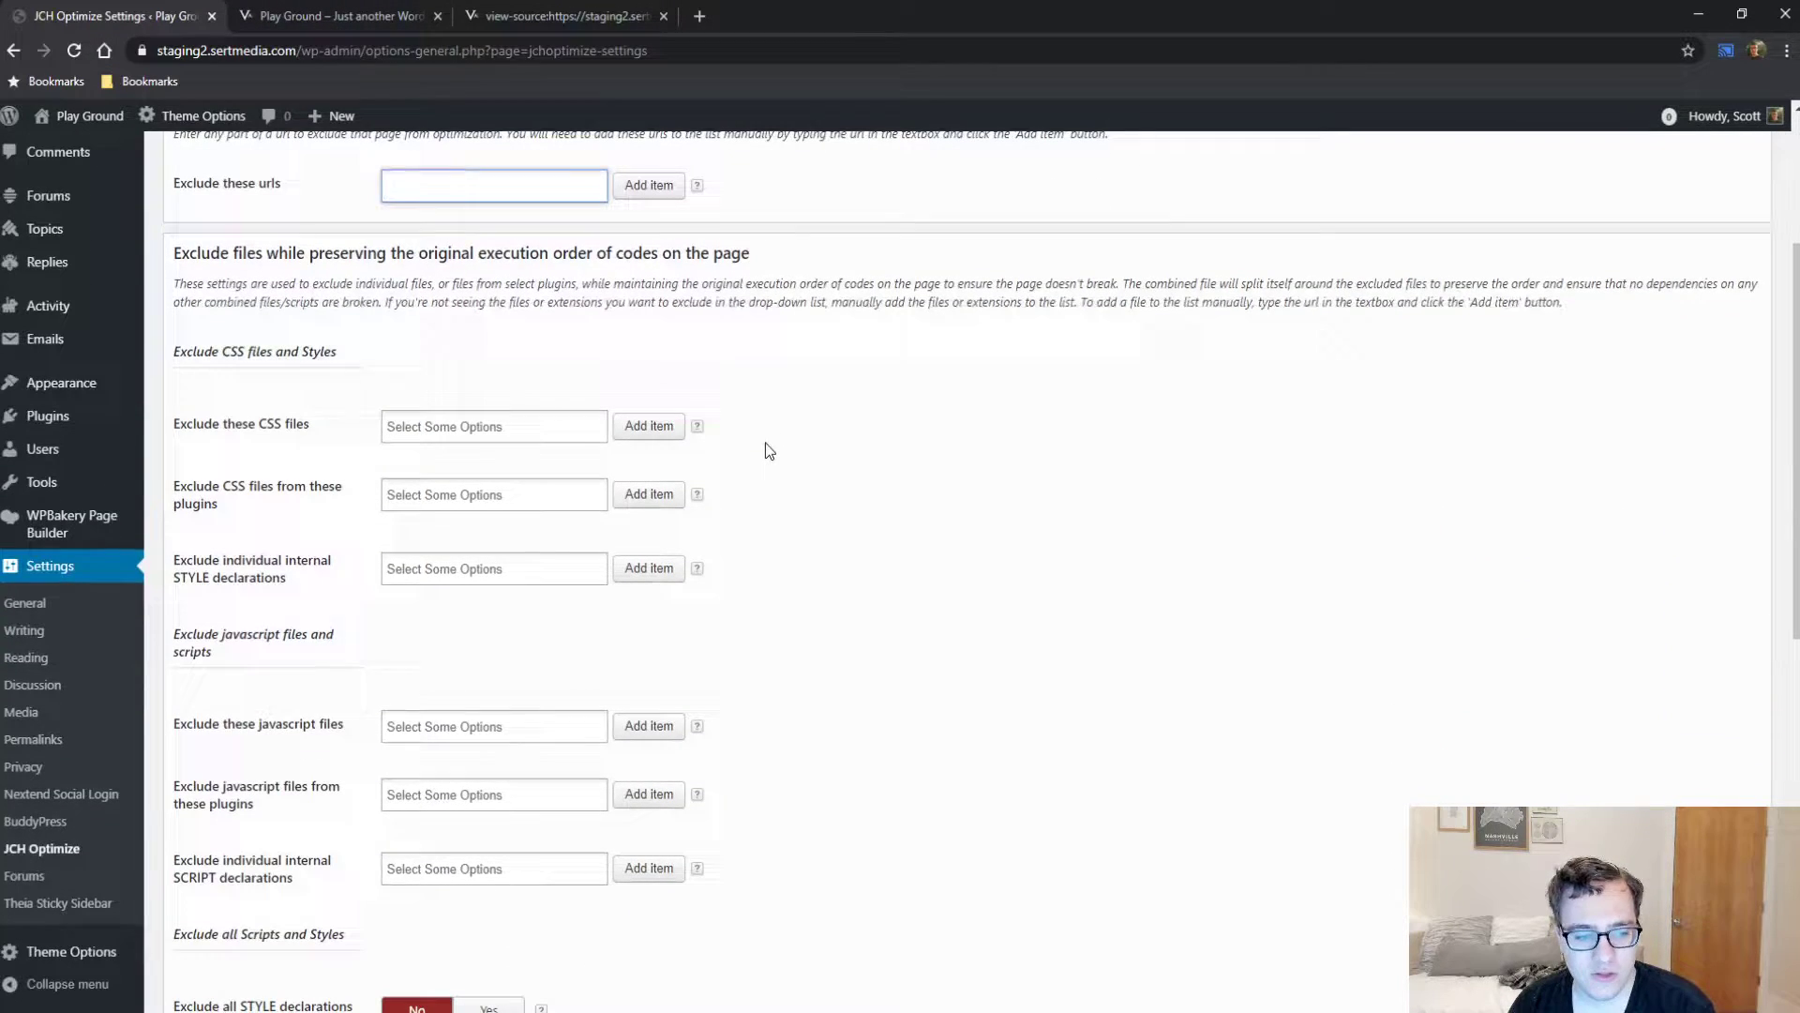
pyautogui.scroll(3, 703, 403)
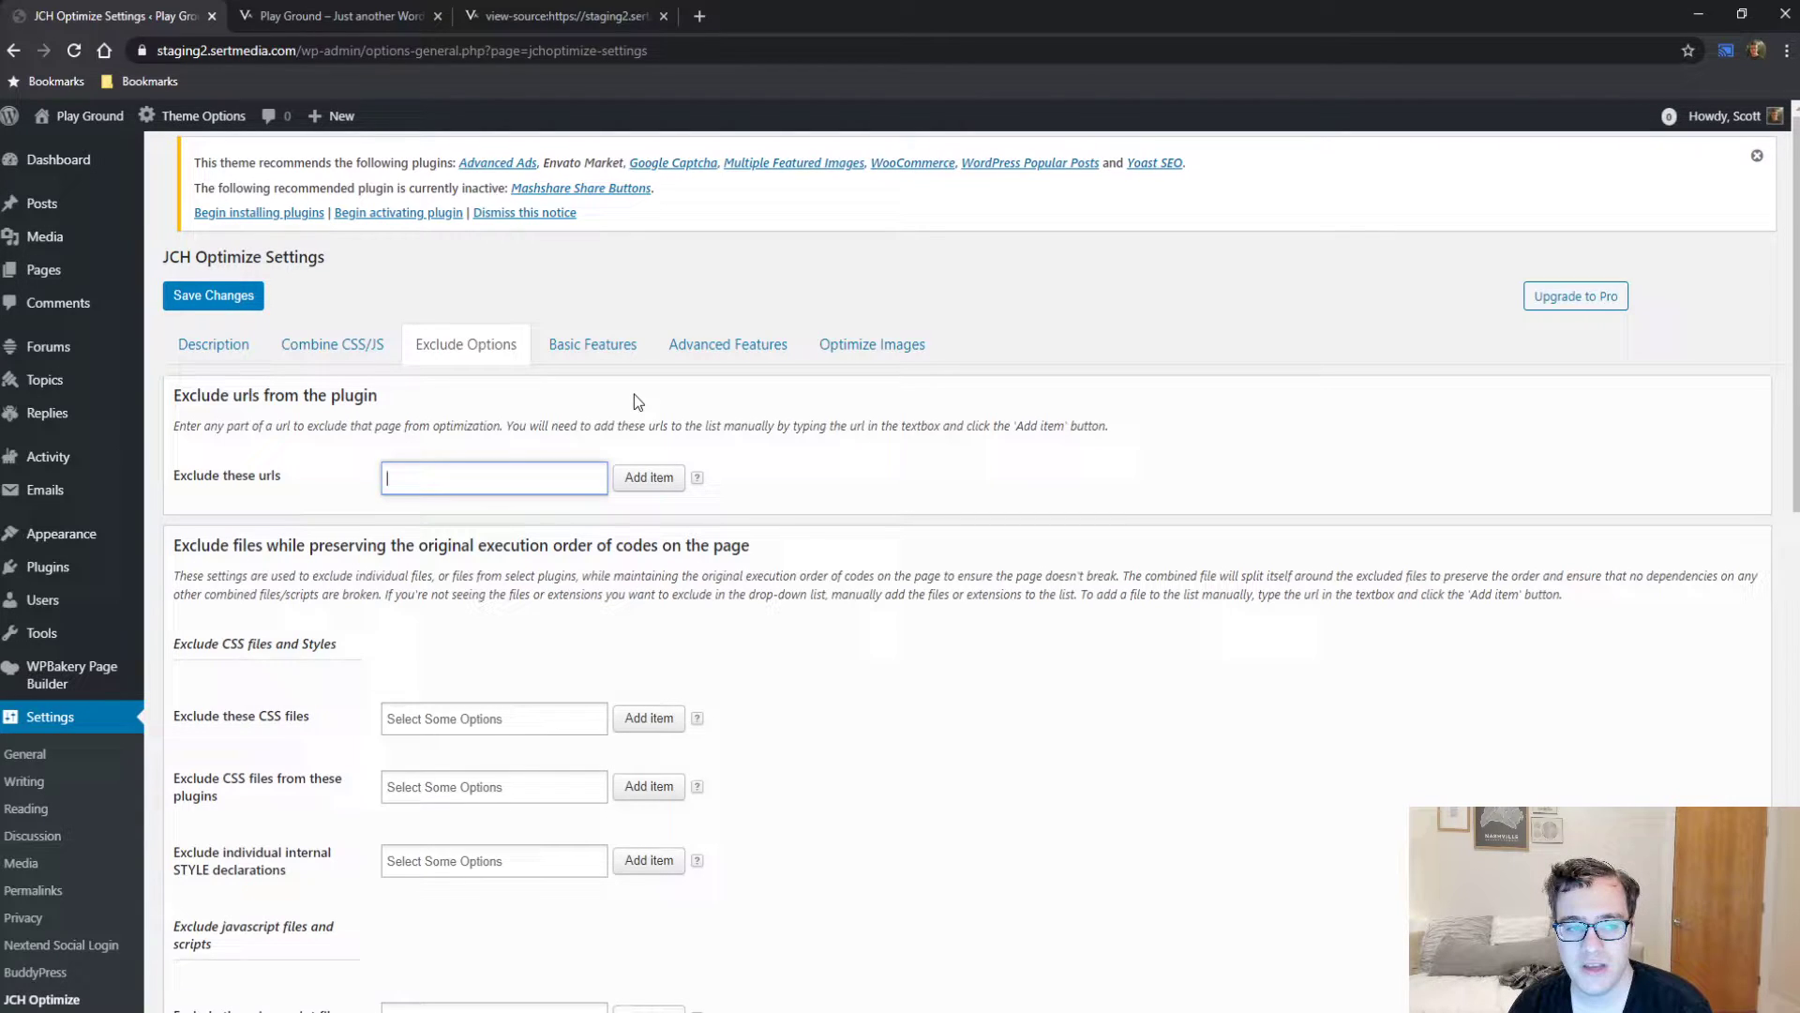
pyautogui.scroll(-2, 630, 407)
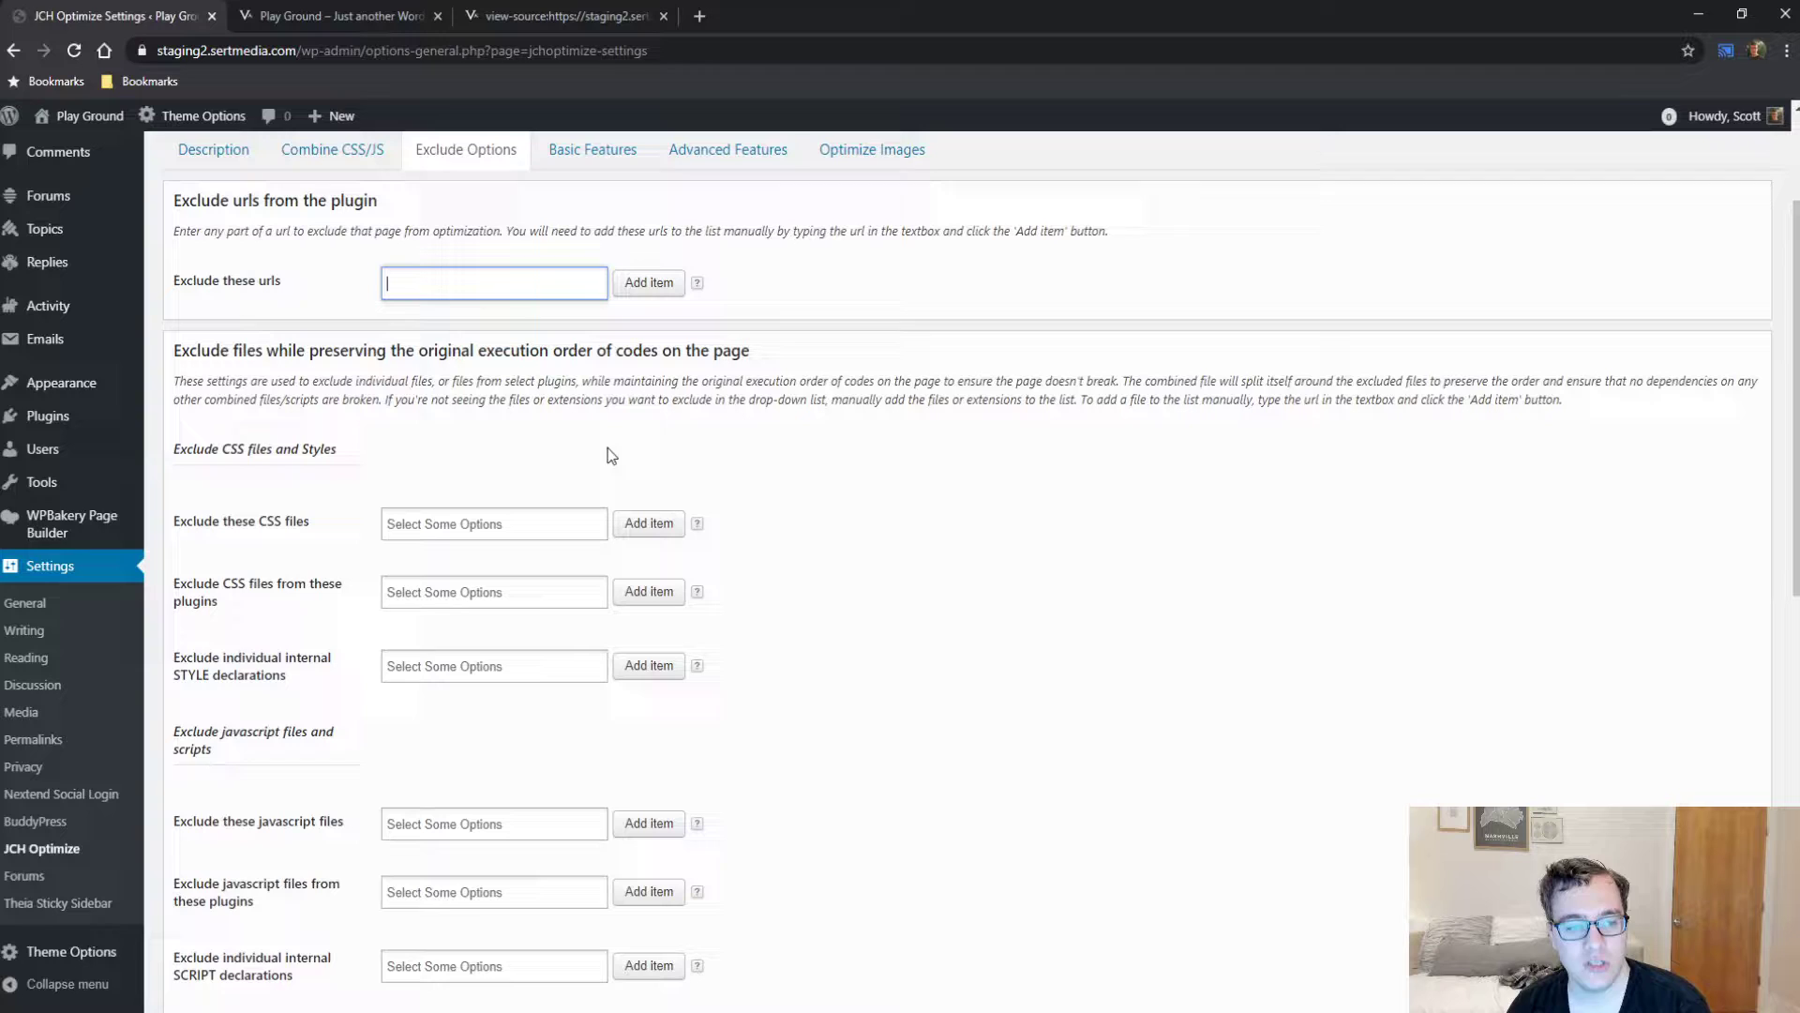
pyautogui.moveTo(378, 350); pyautogui.dragTo(483, 362)
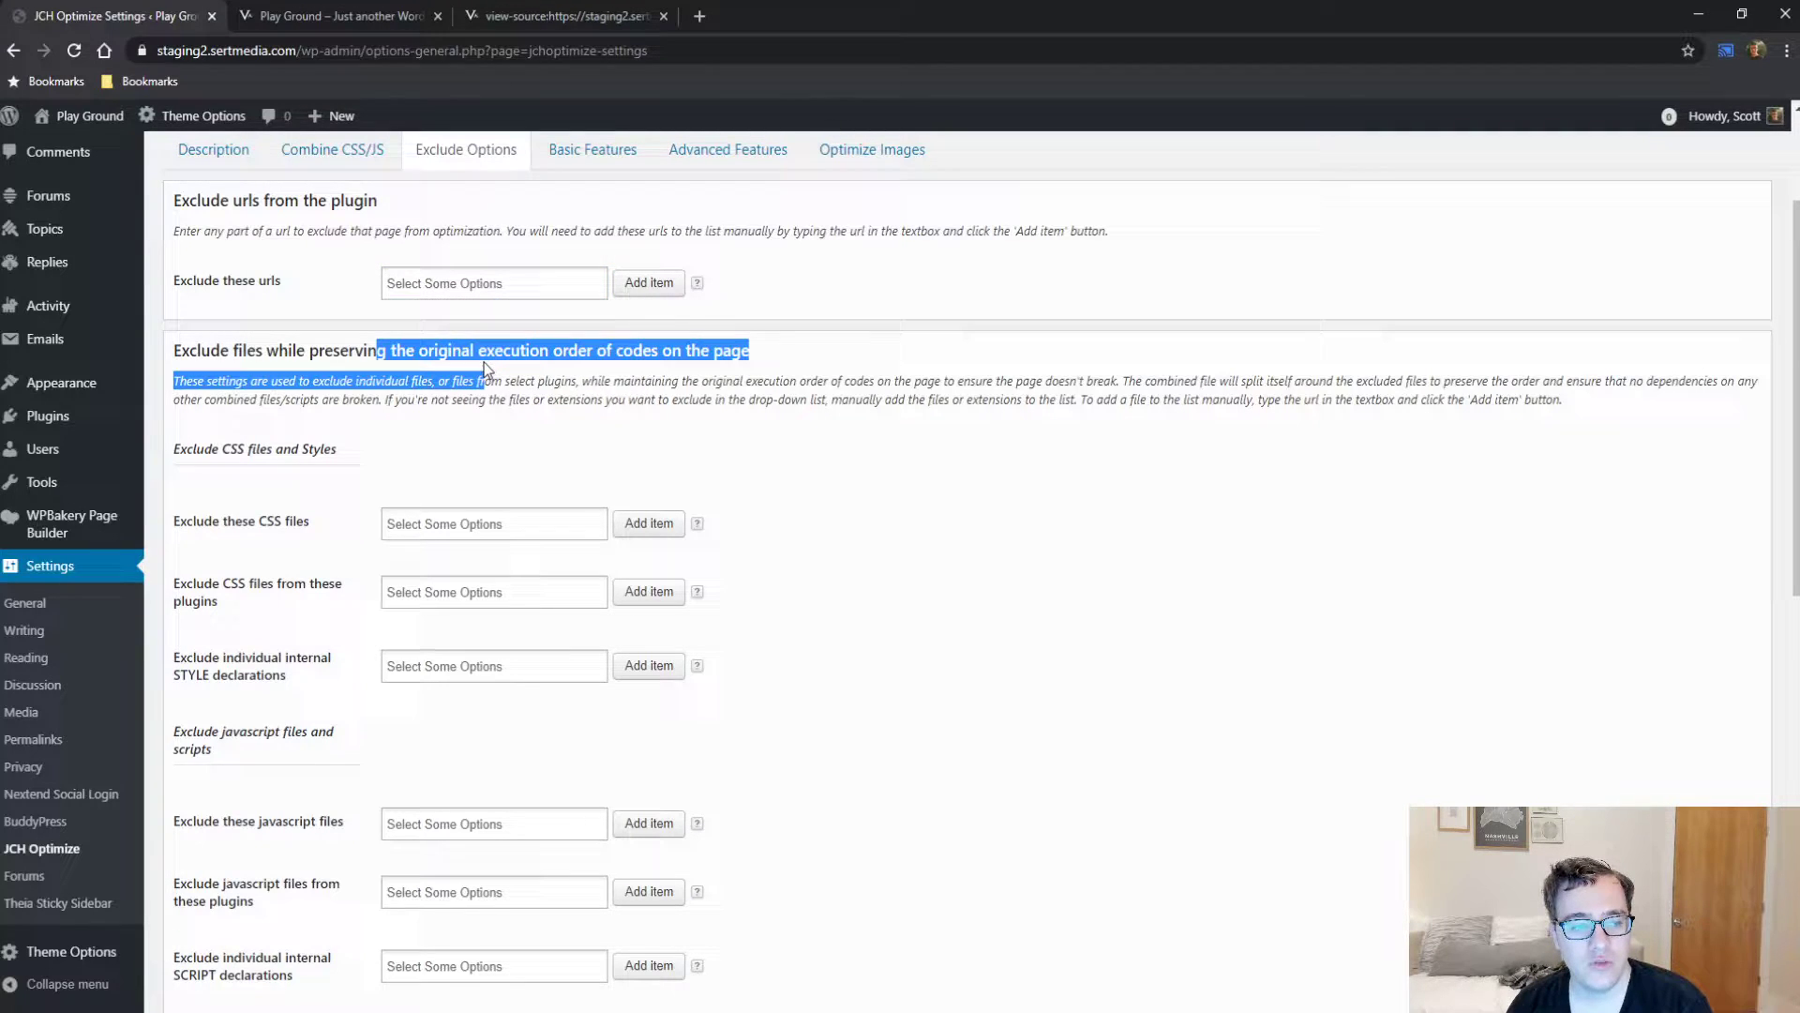
pyautogui.doubleClick(497, 350)
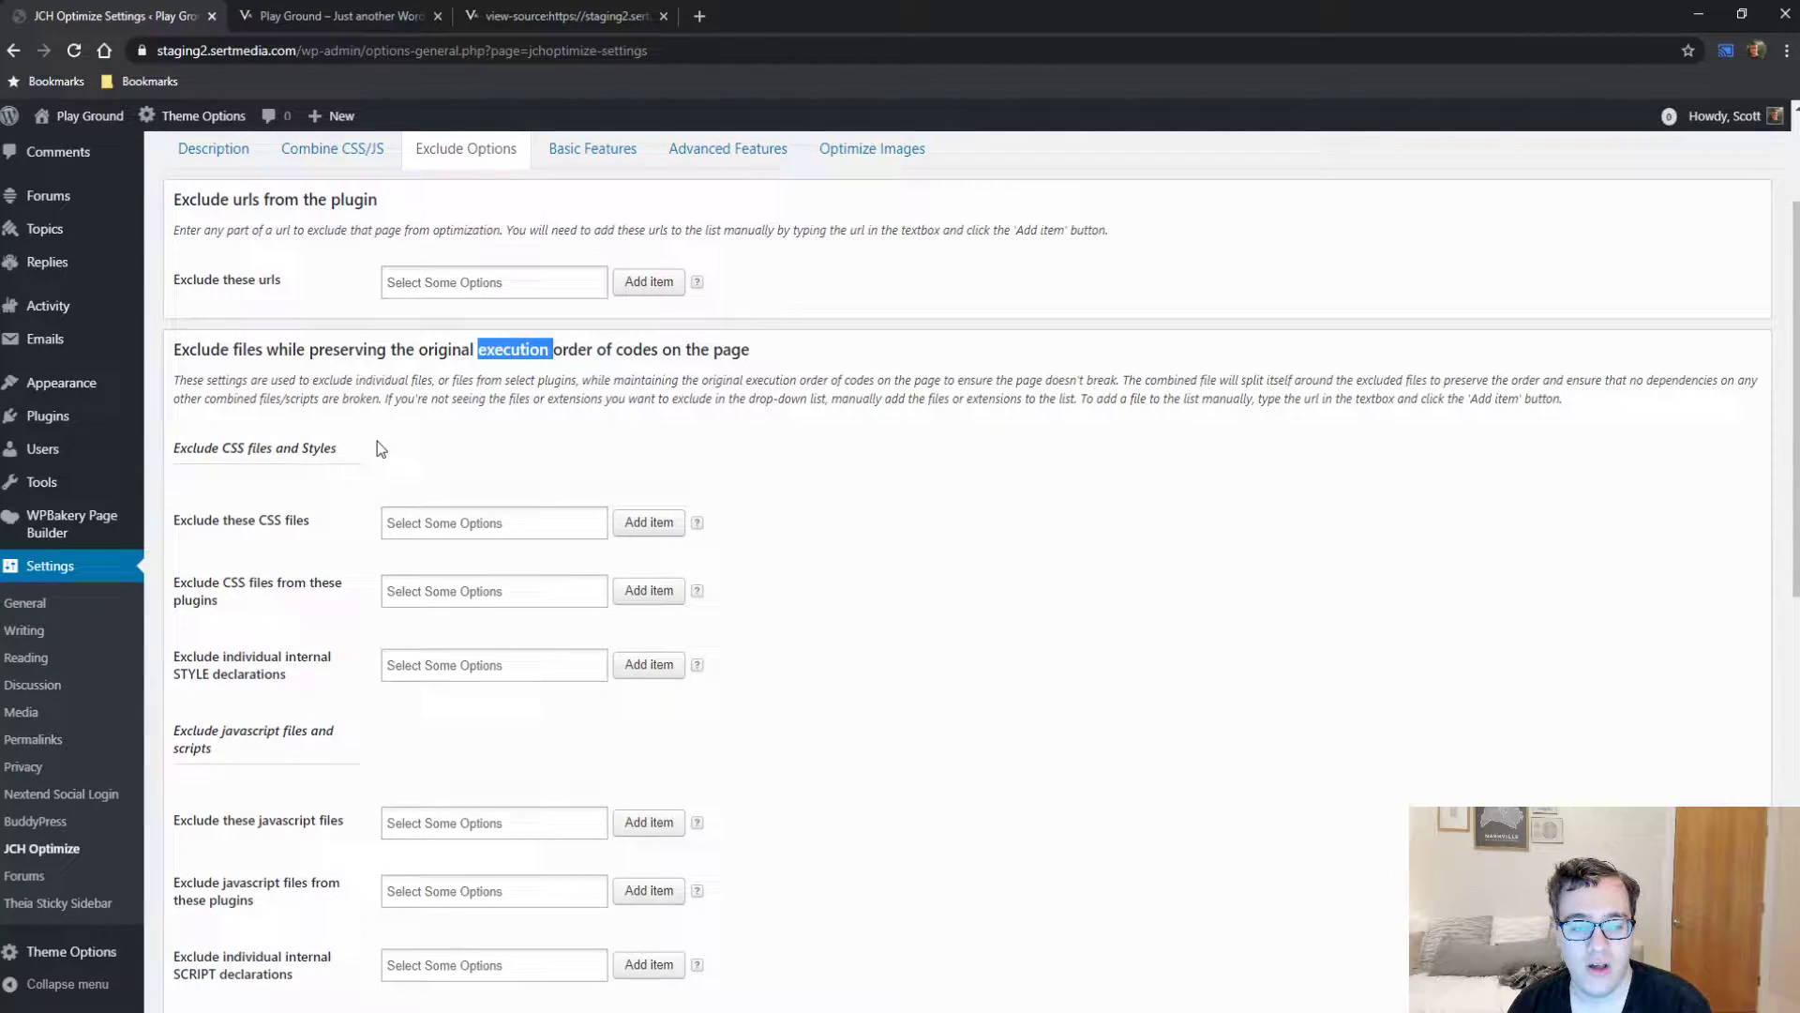
pyautogui.scroll(-2, 376, 441)
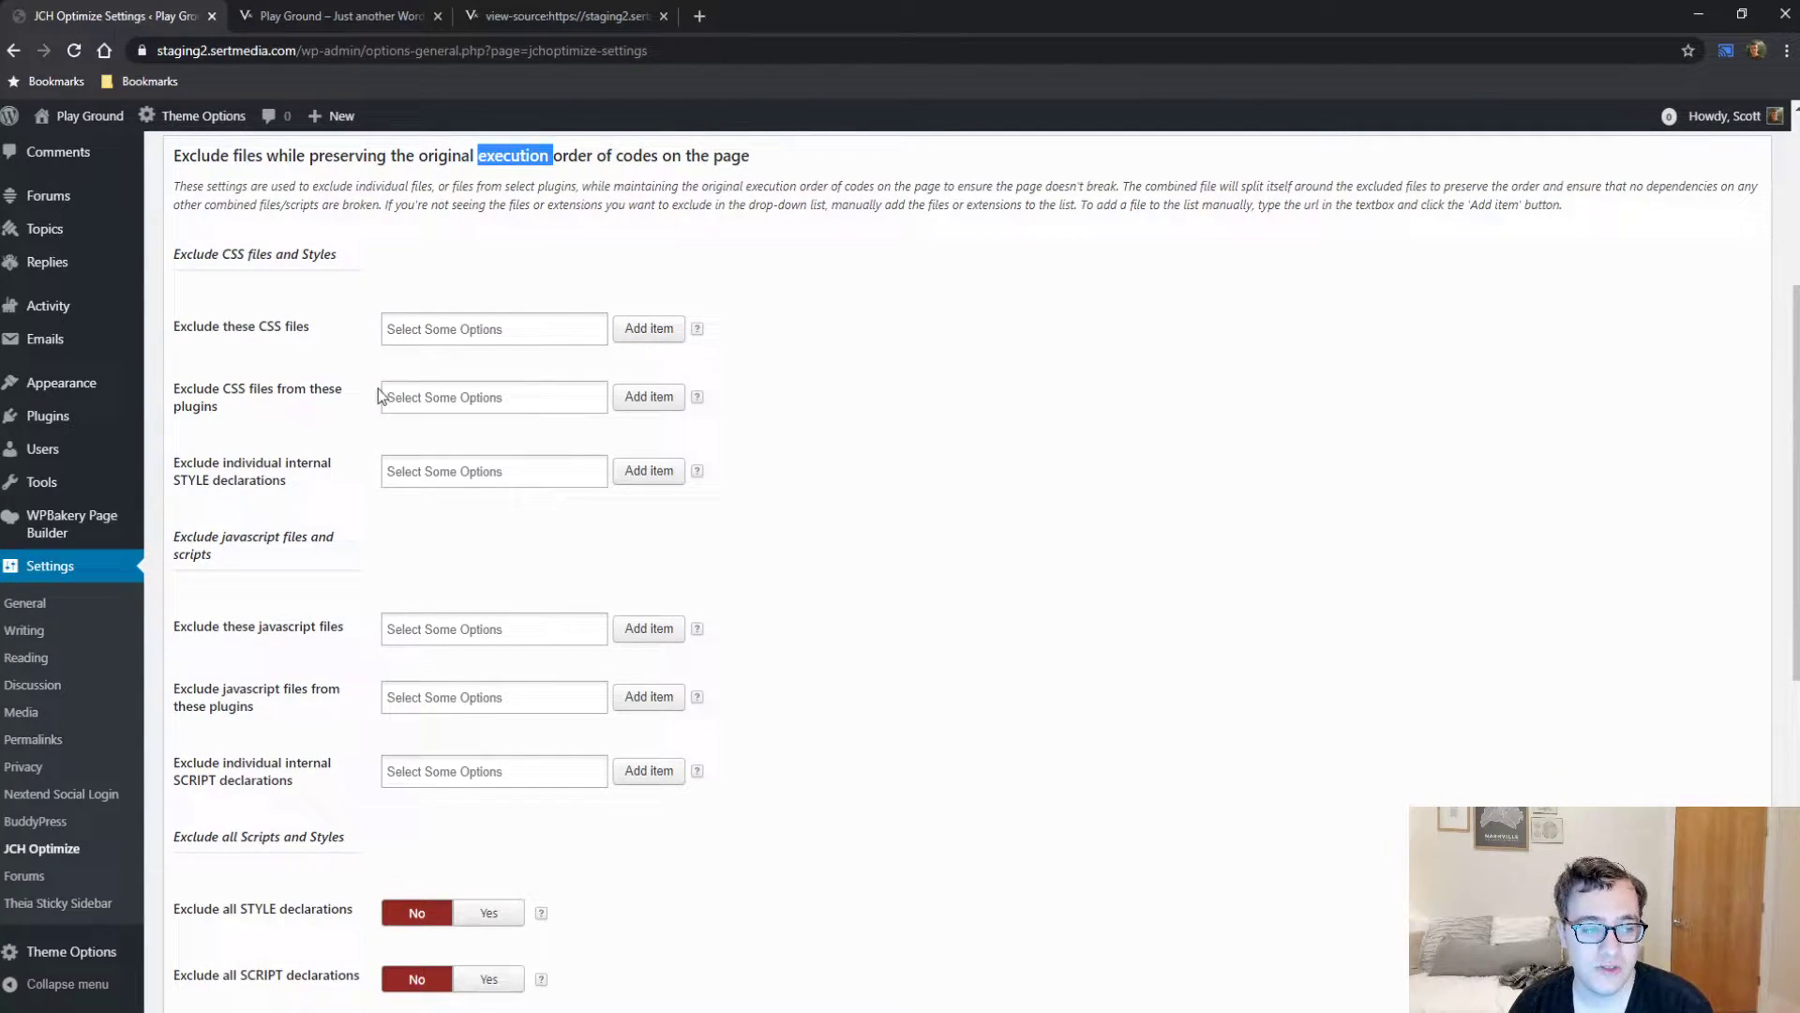
pyautogui.click(508, 322)
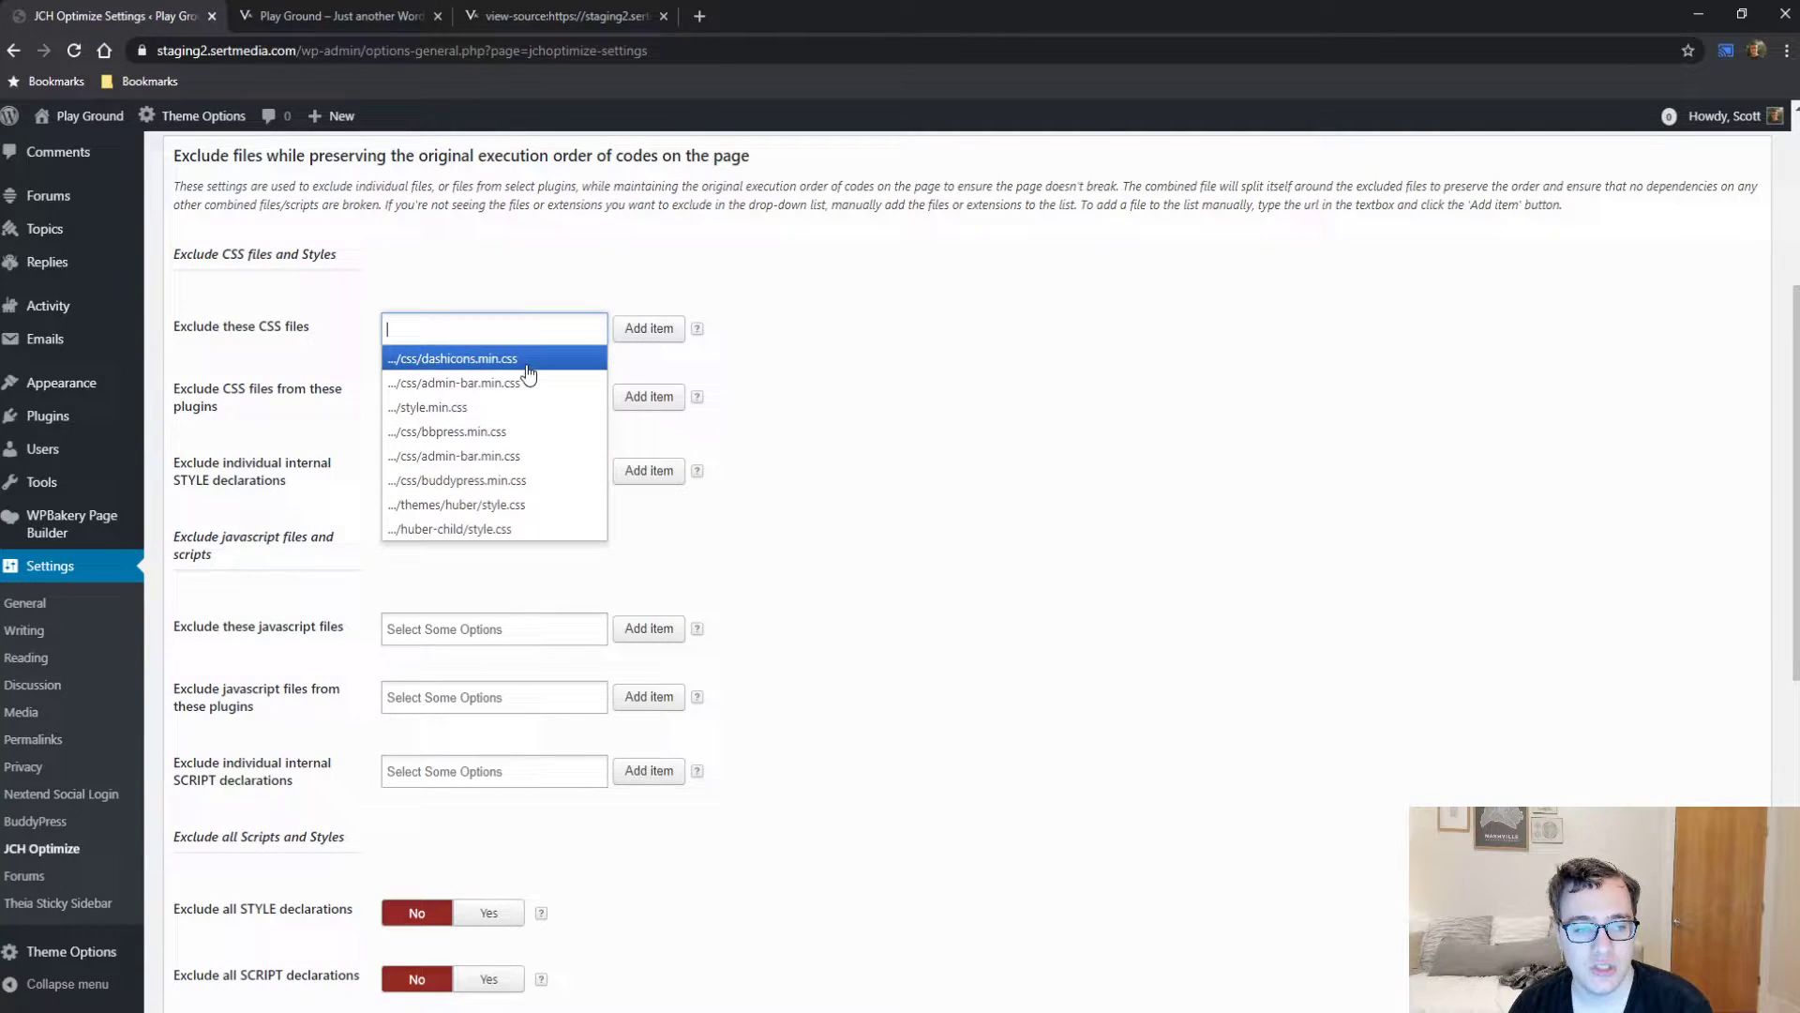
pyautogui.click(529, 278)
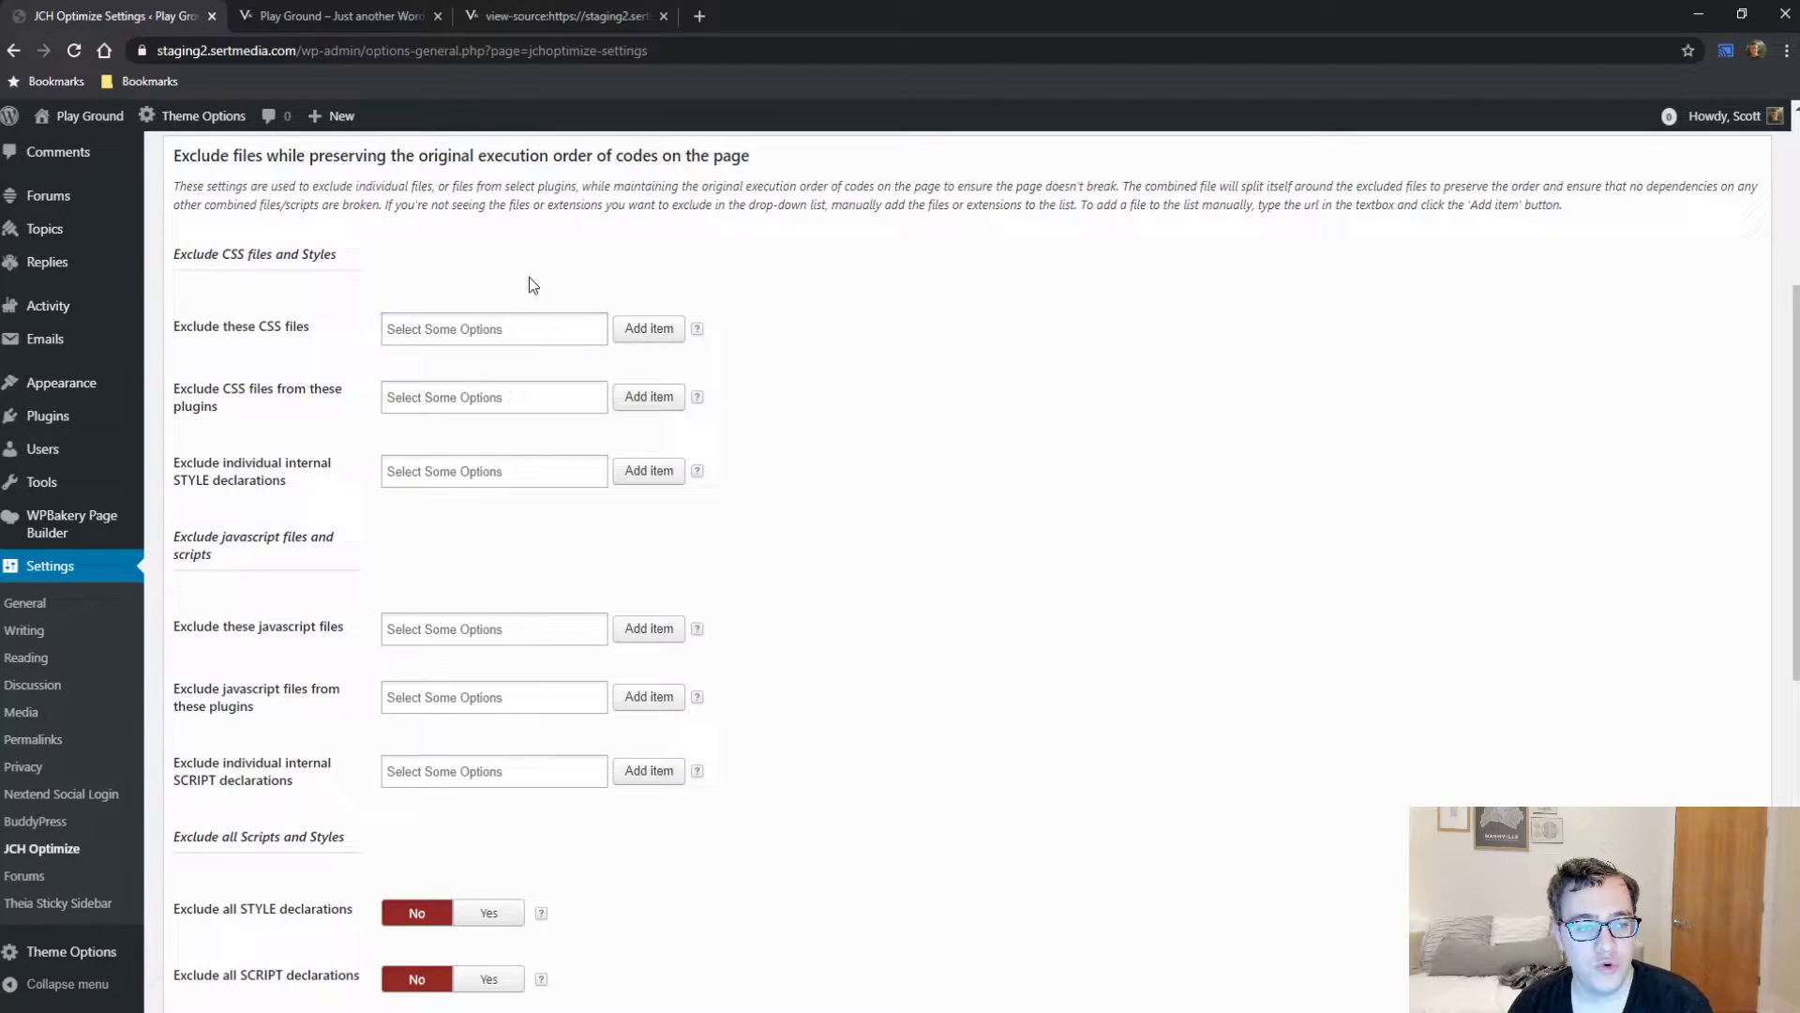
pyautogui.moveTo(322, 389); pyautogui.dragTo(255, 389)
pyautogui.click(436, 390)
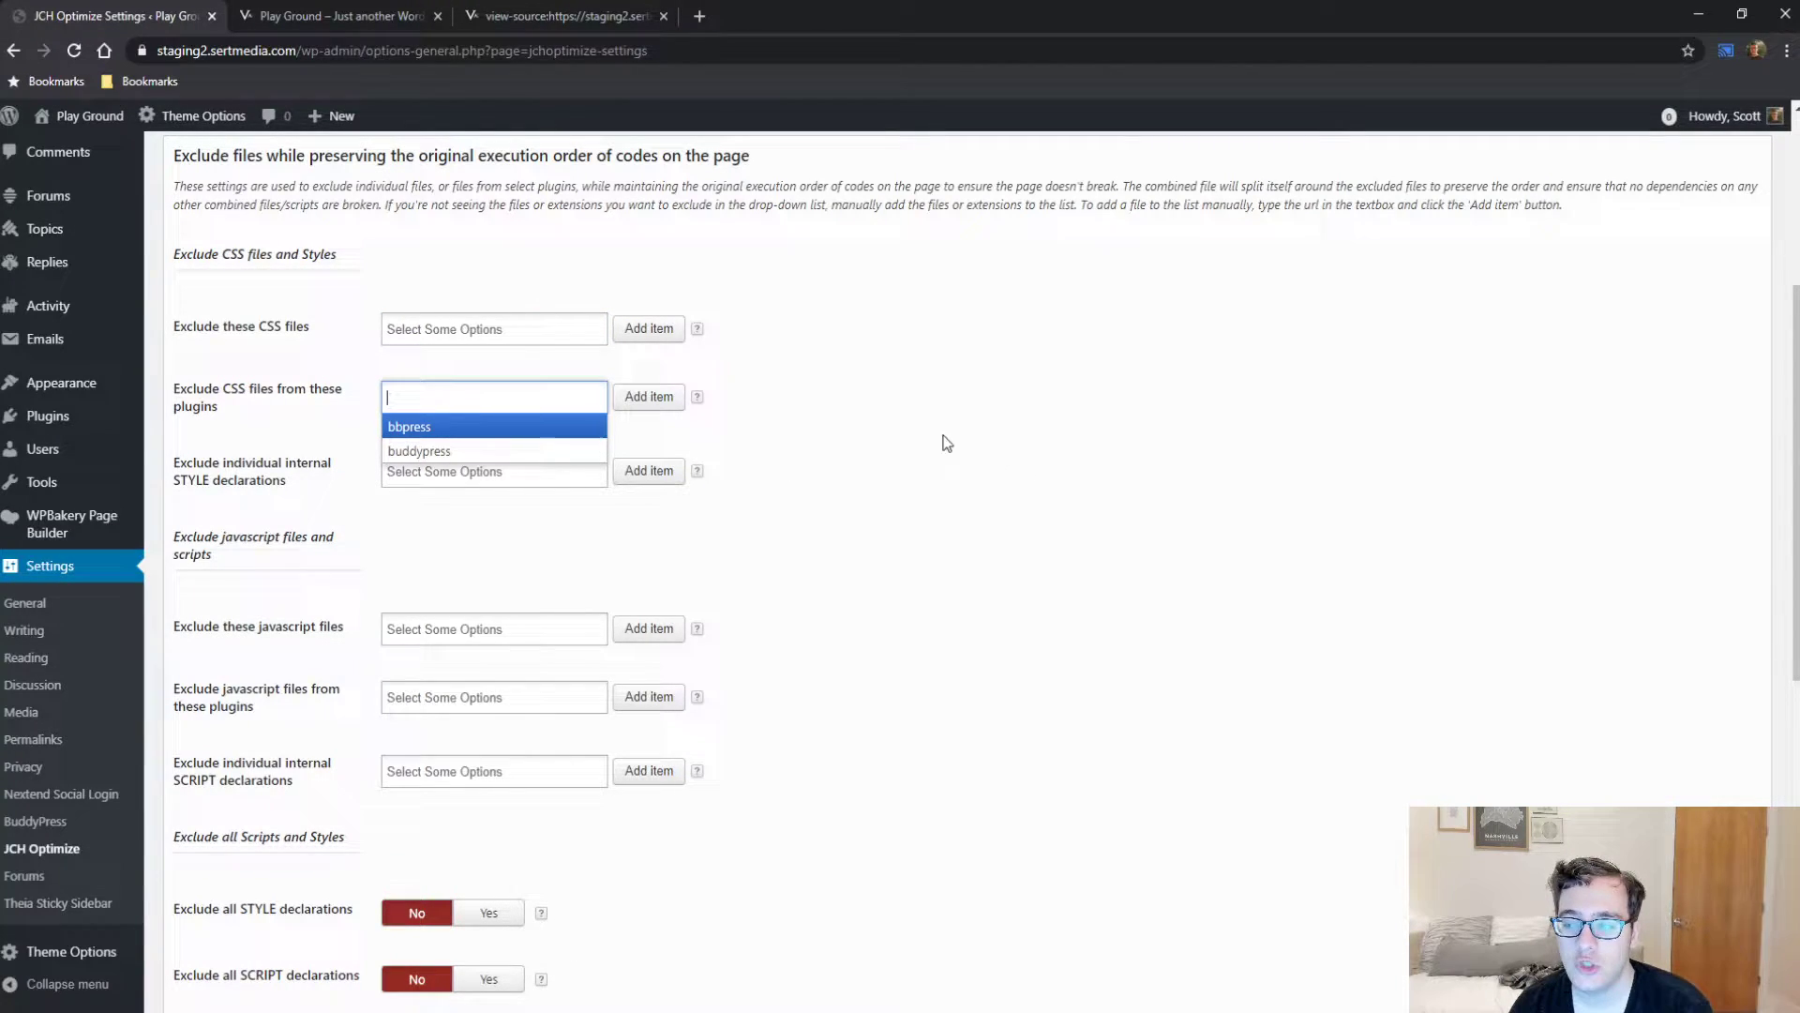
pyautogui.doubleClick(825, 413)
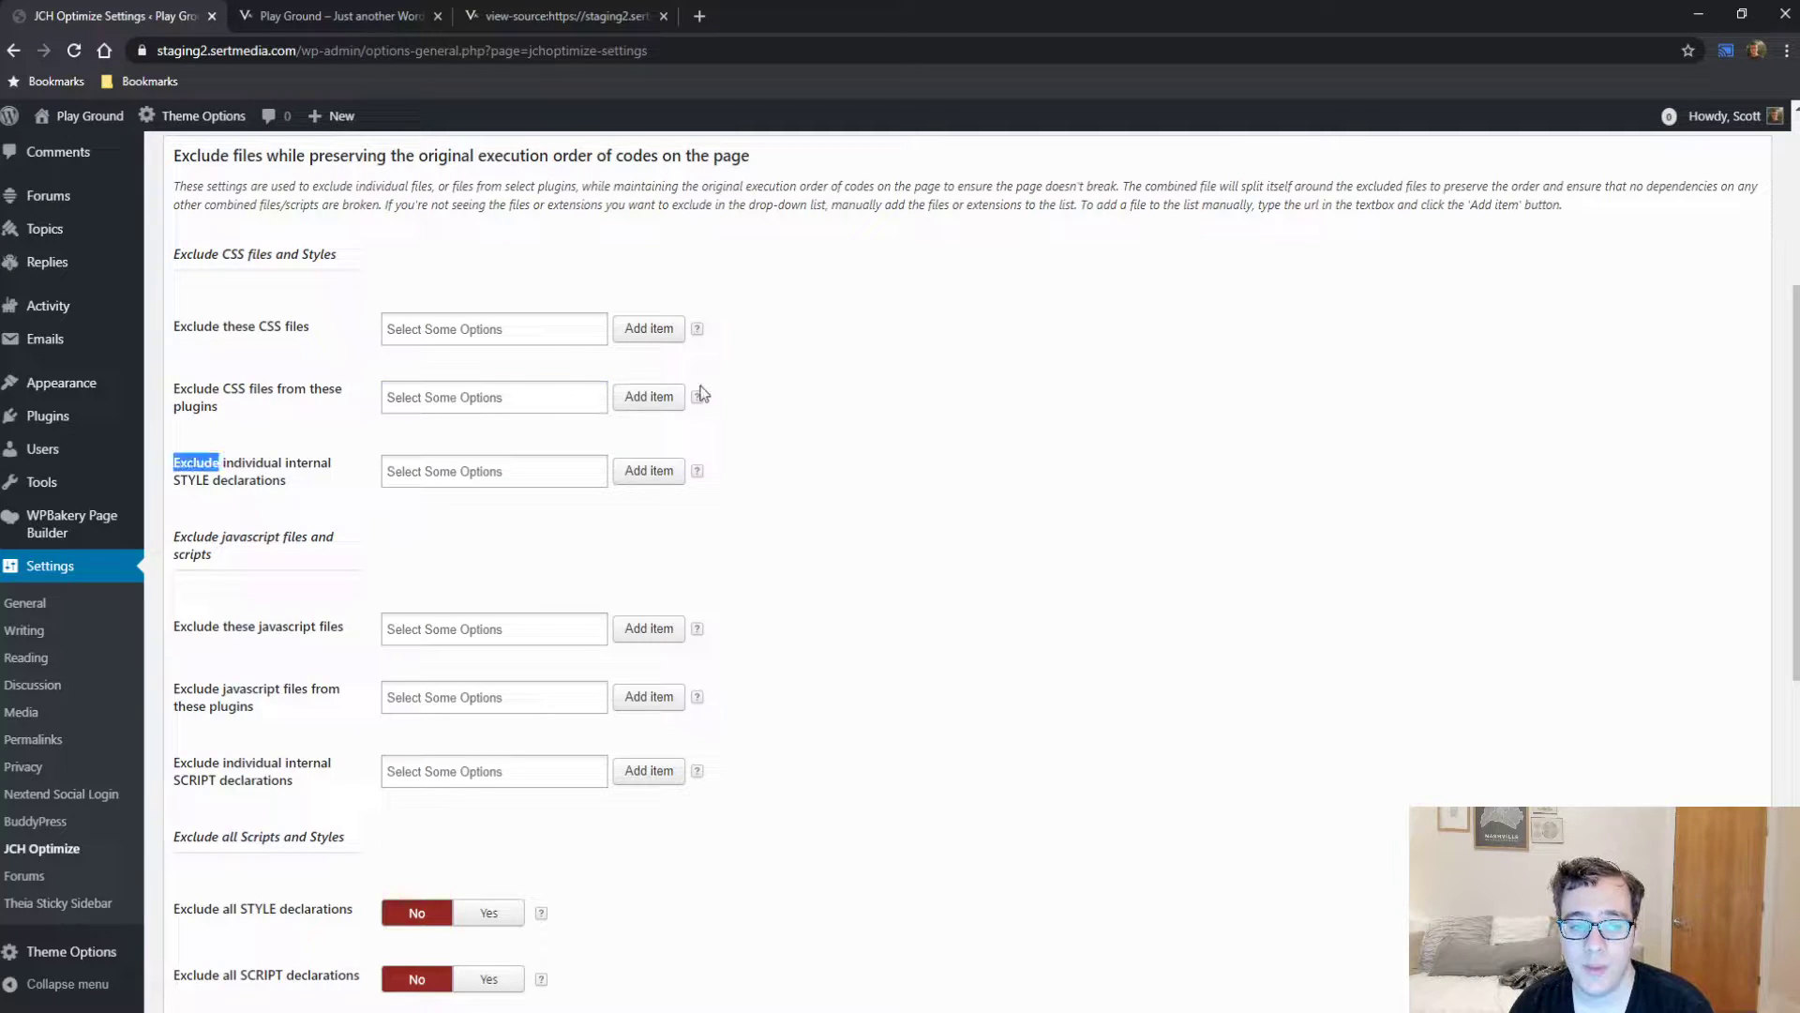
pyautogui.click(536, 390)
pyautogui.click(883, 405)
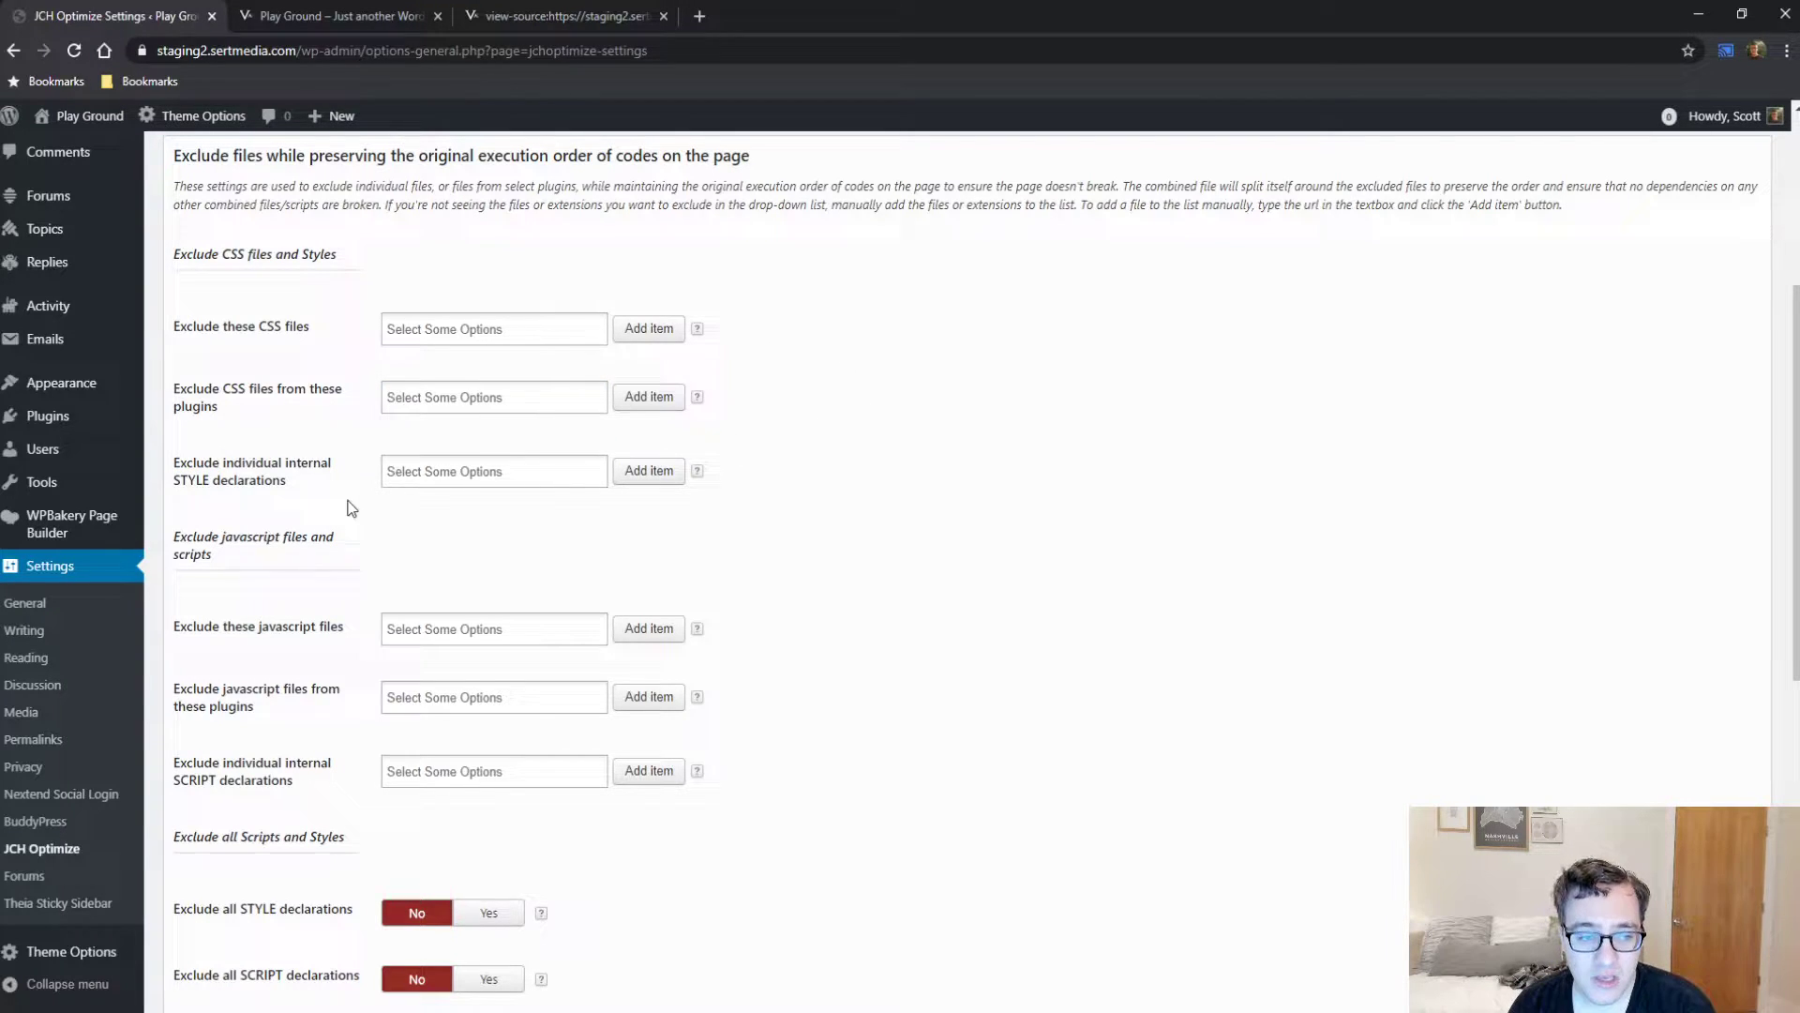
pyautogui.moveTo(280, 473); pyautogui.dragTo(178, 464)
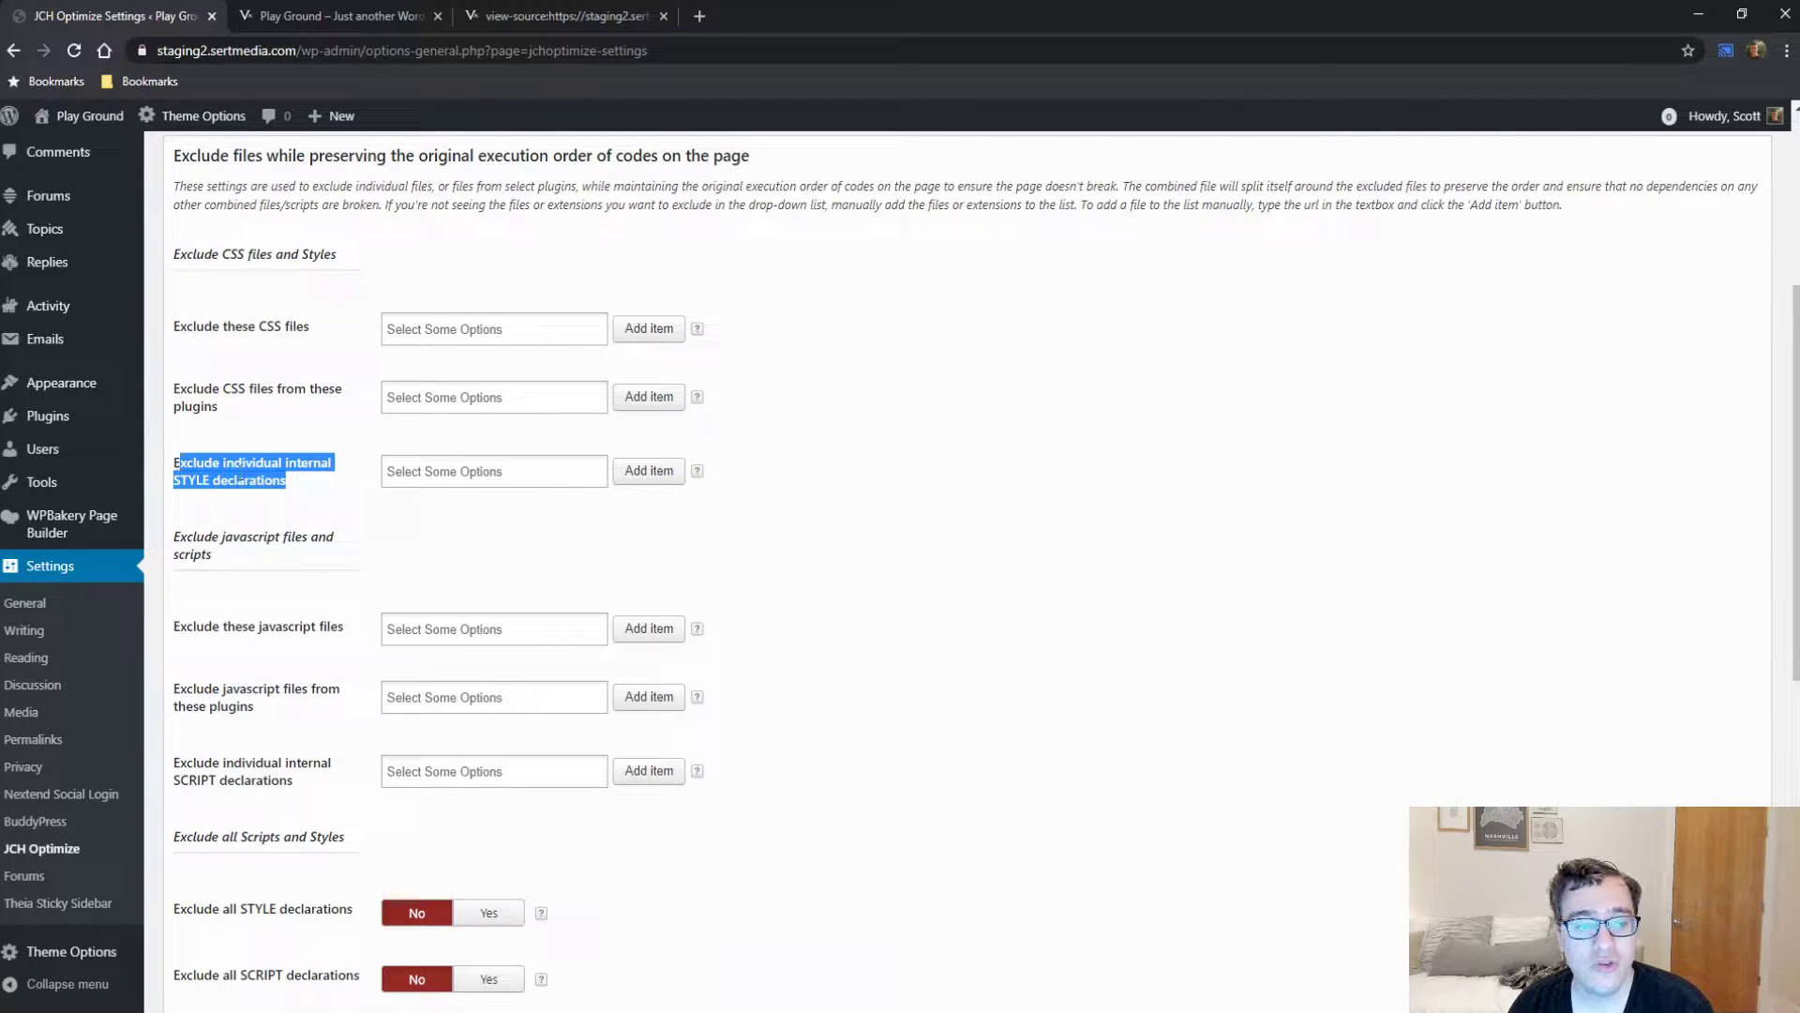
pyautogui.click(430, 464)
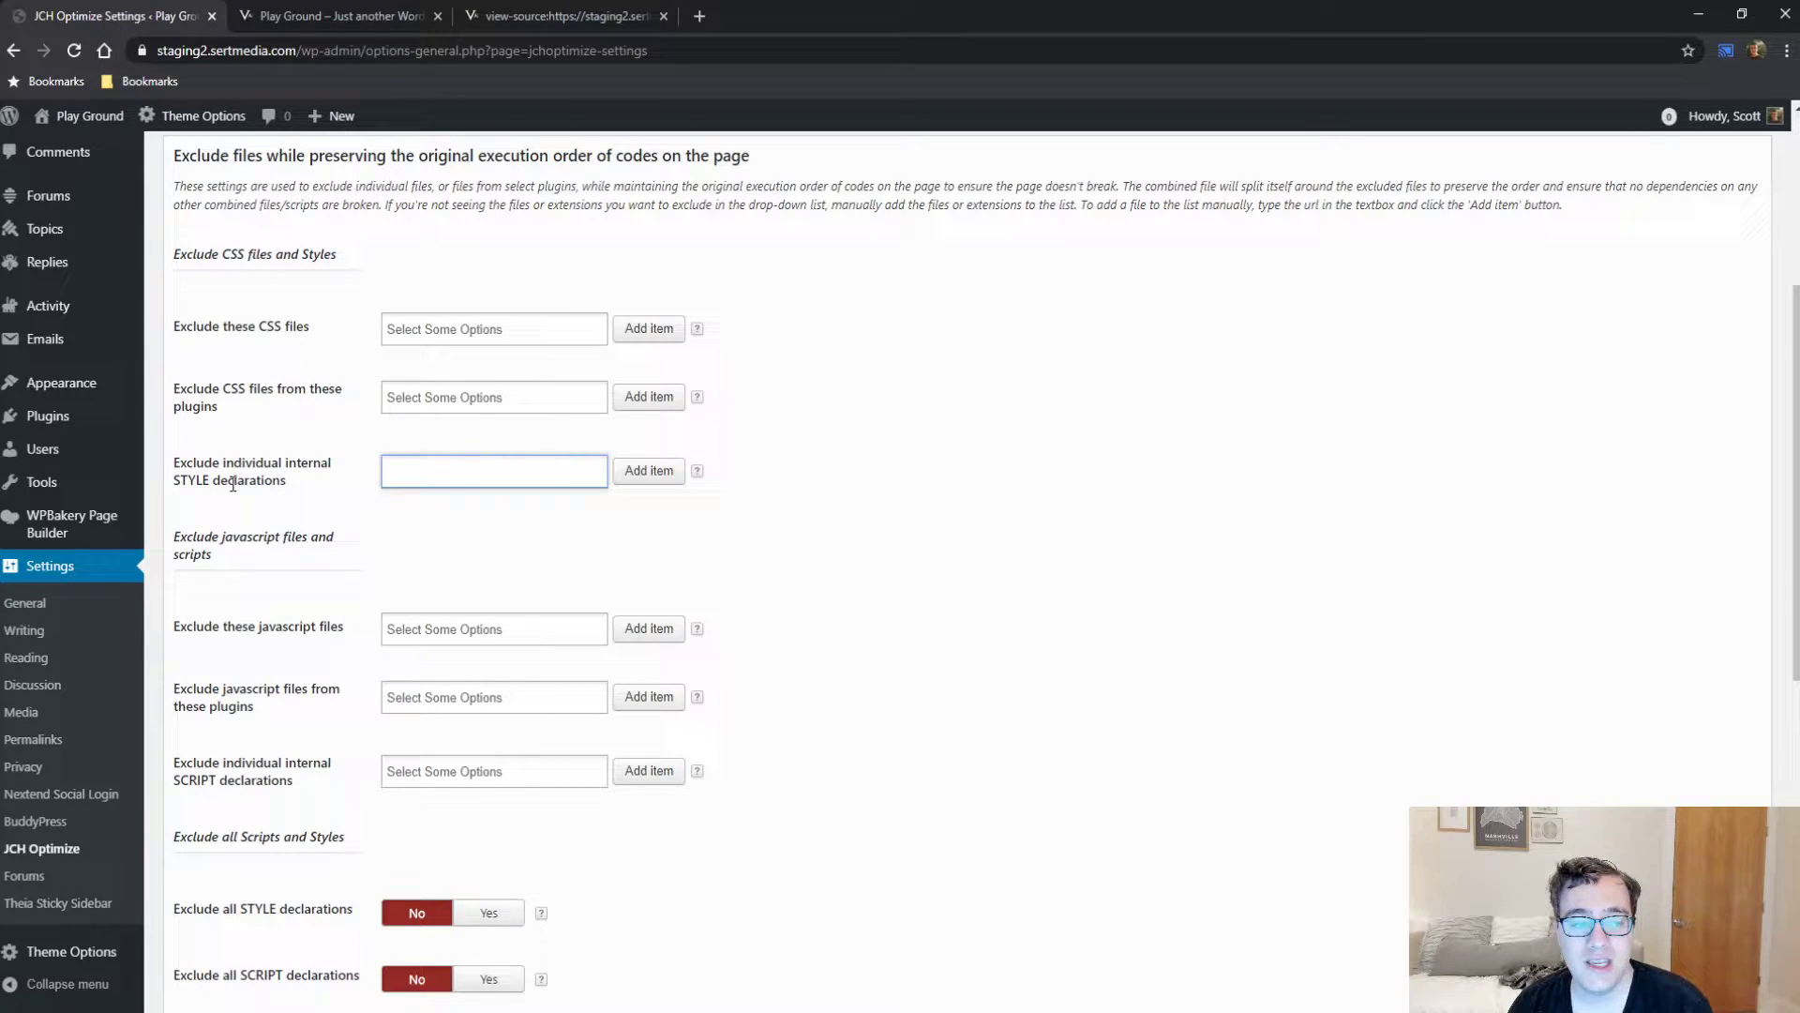
pyautogui.moveTo(233, 484); pyautogui.dragTo(192, 460)
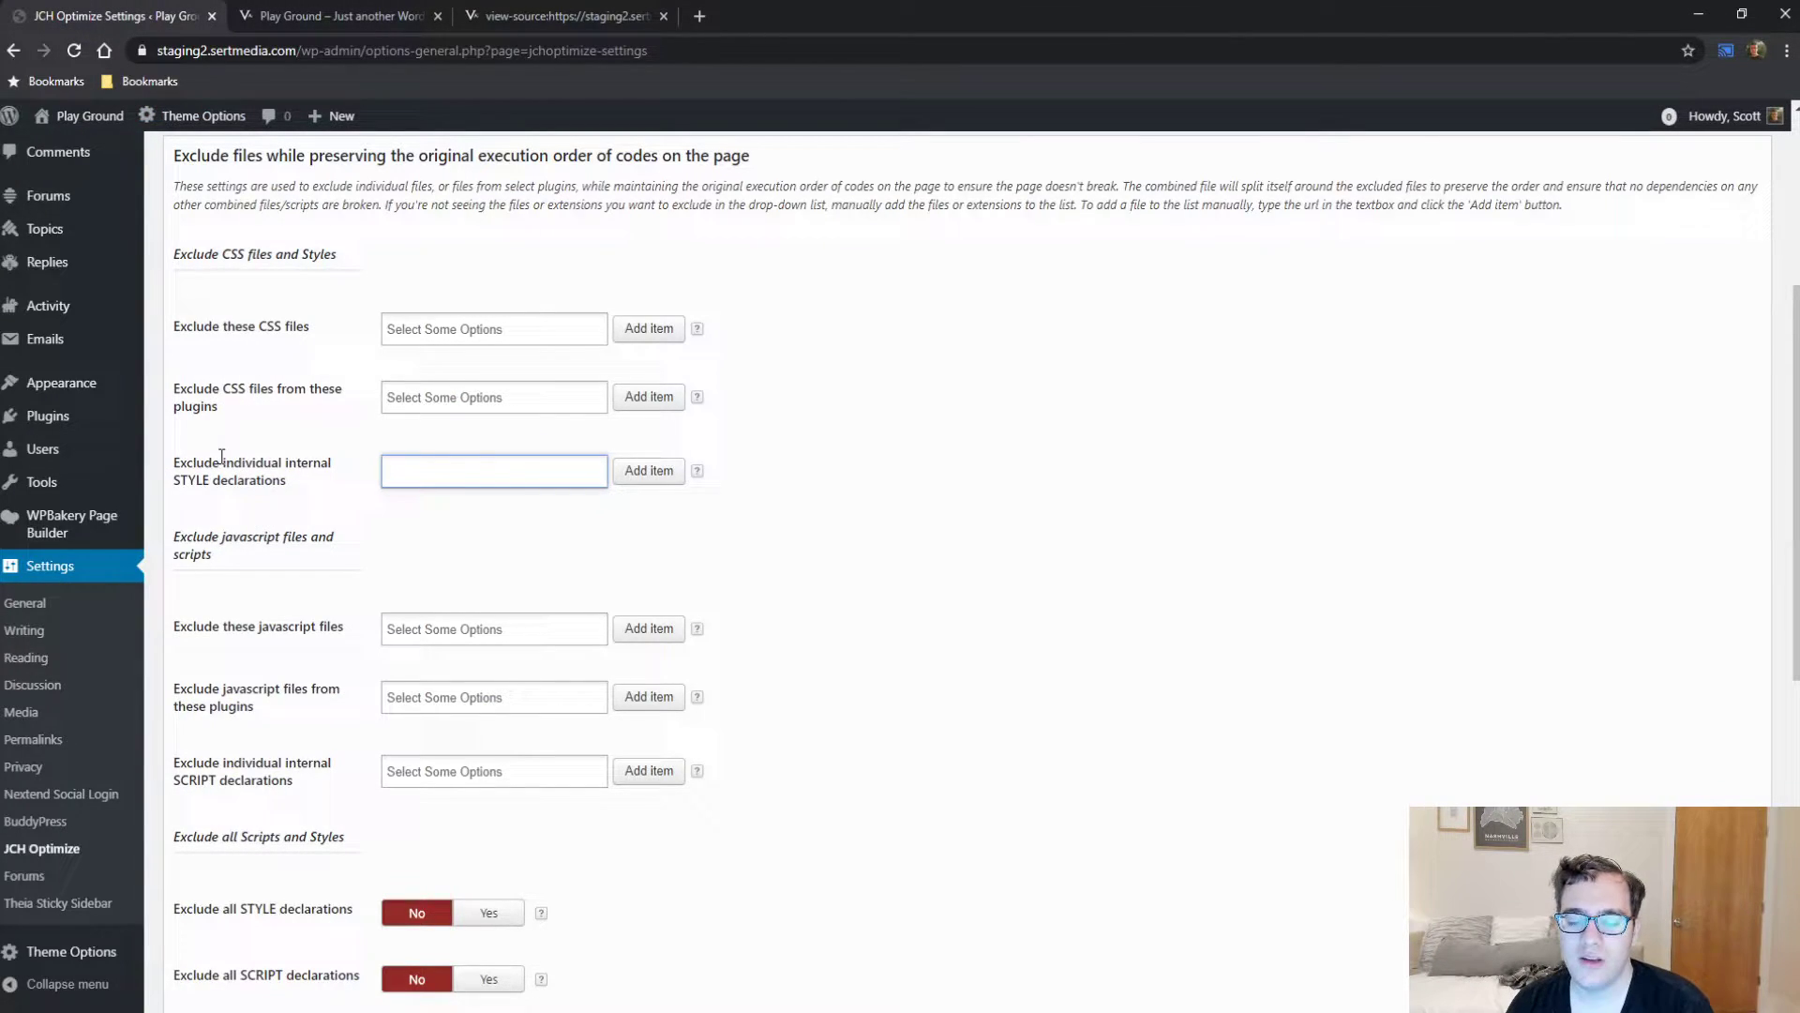
# Exclude .../js/jquery/jquery.js from the combined JavaScript files.
pyautogui.scroll(-1, 268, 587)
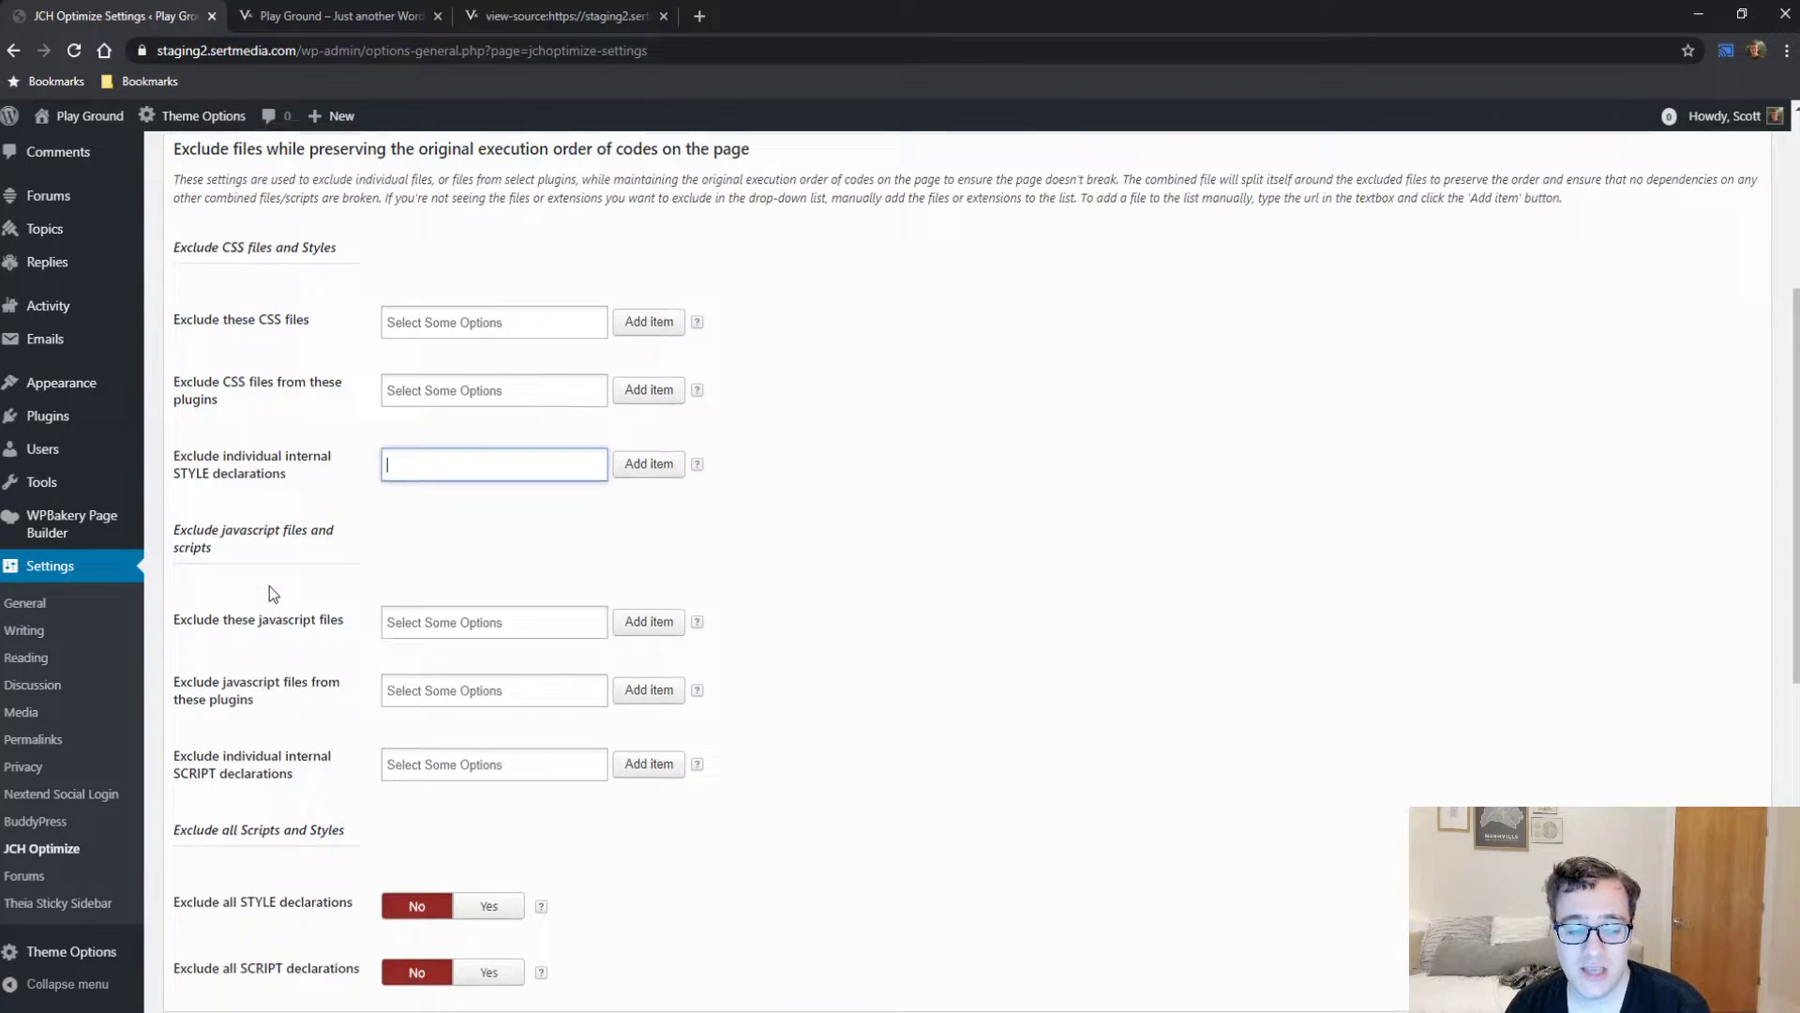
pyautogui.click(430, 530)
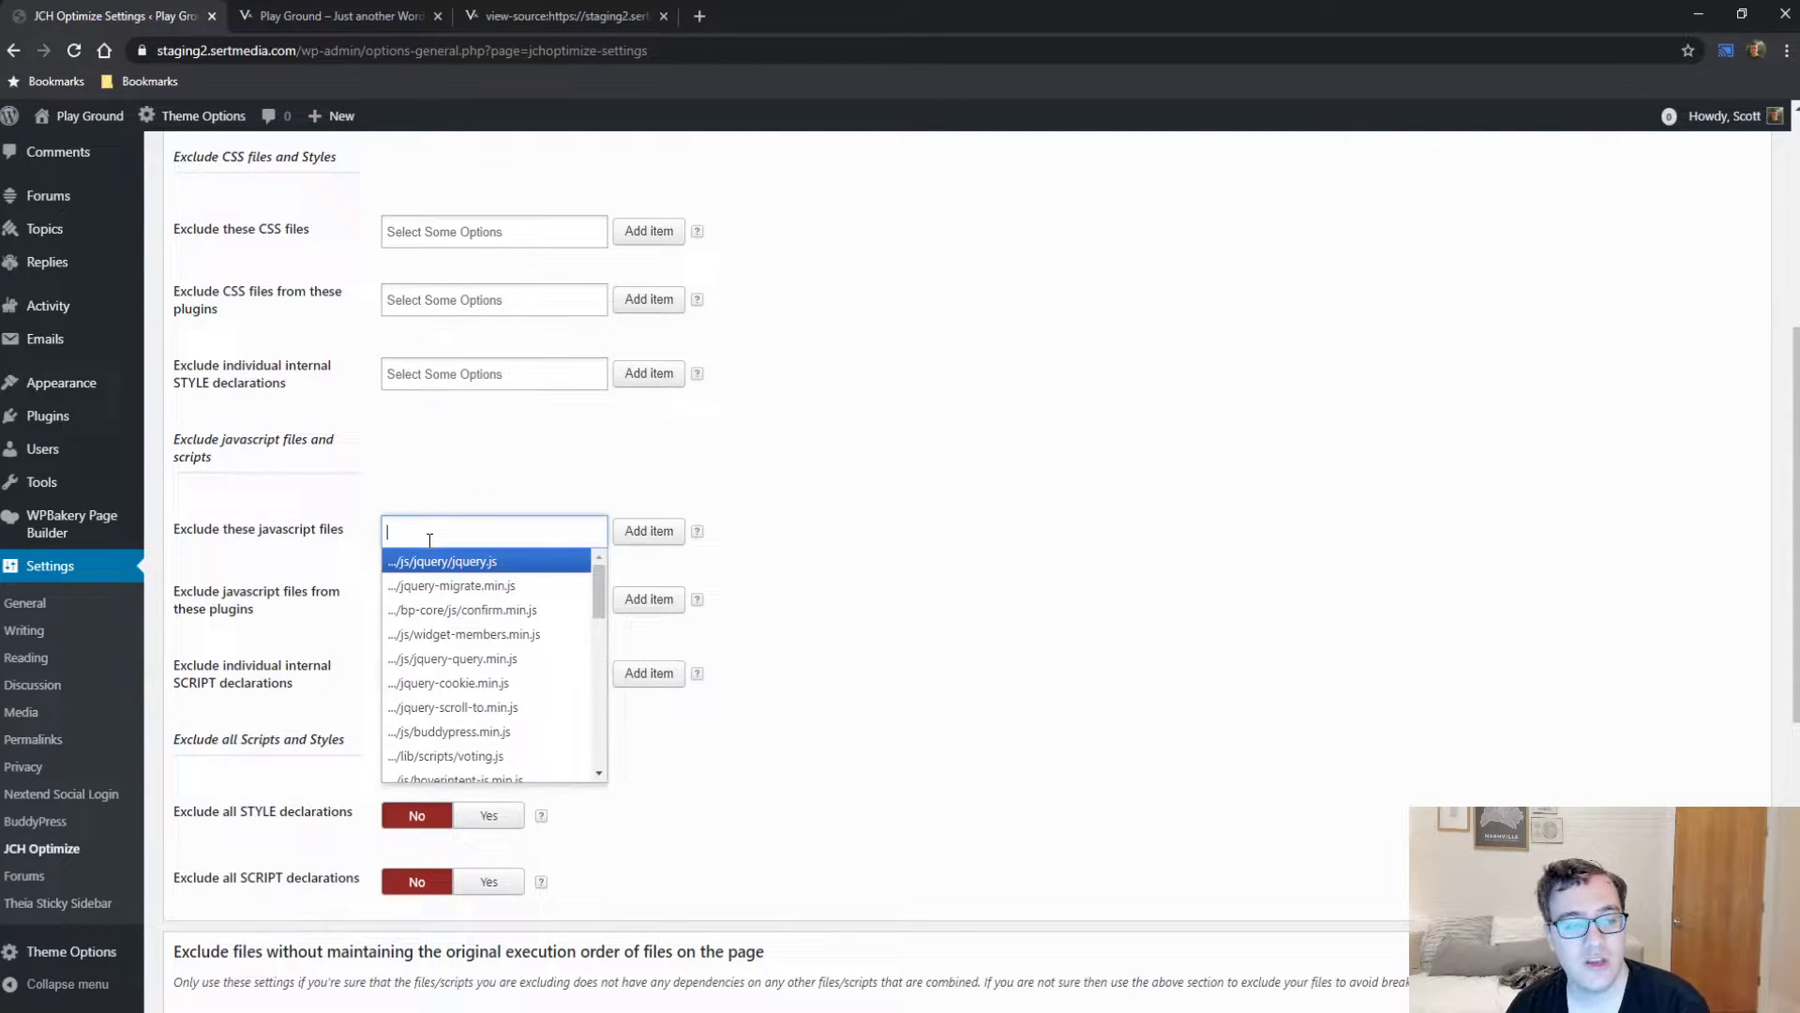
pyautogui.scroll(-2, 505, 632)
pyautogui.scroll(4, 505, 632)
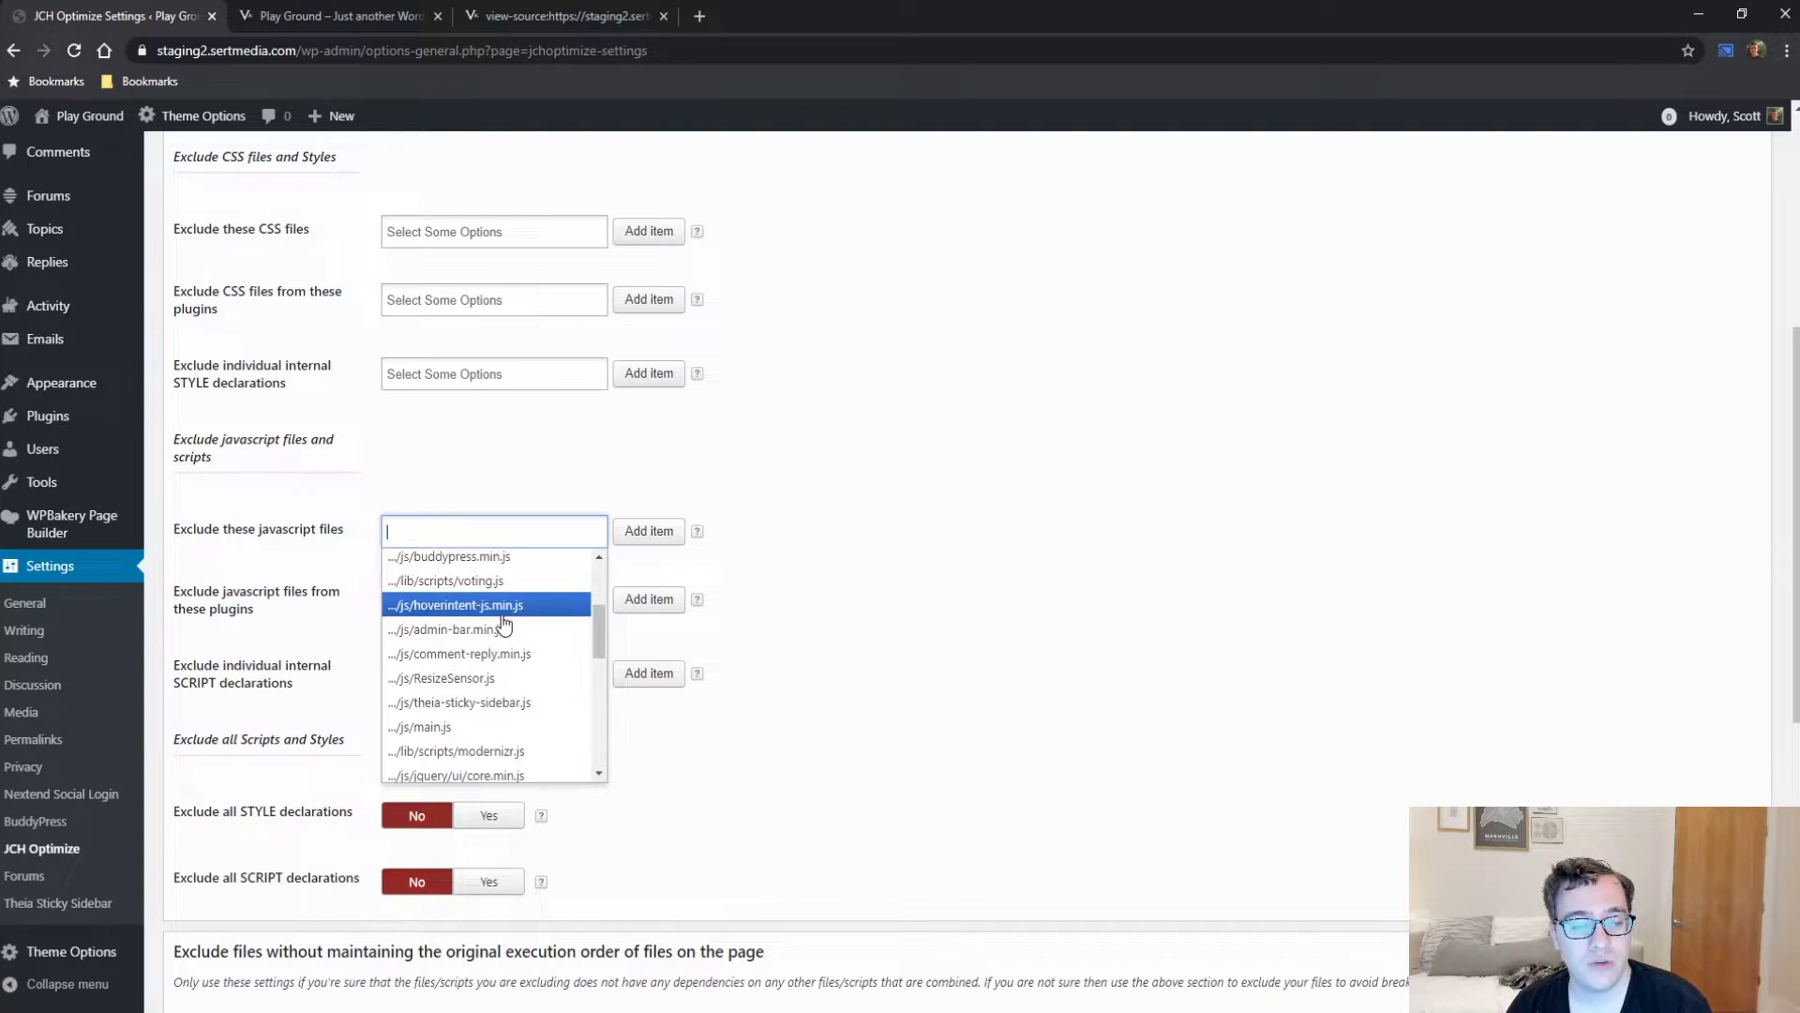
pyautogui.click(368, 14)
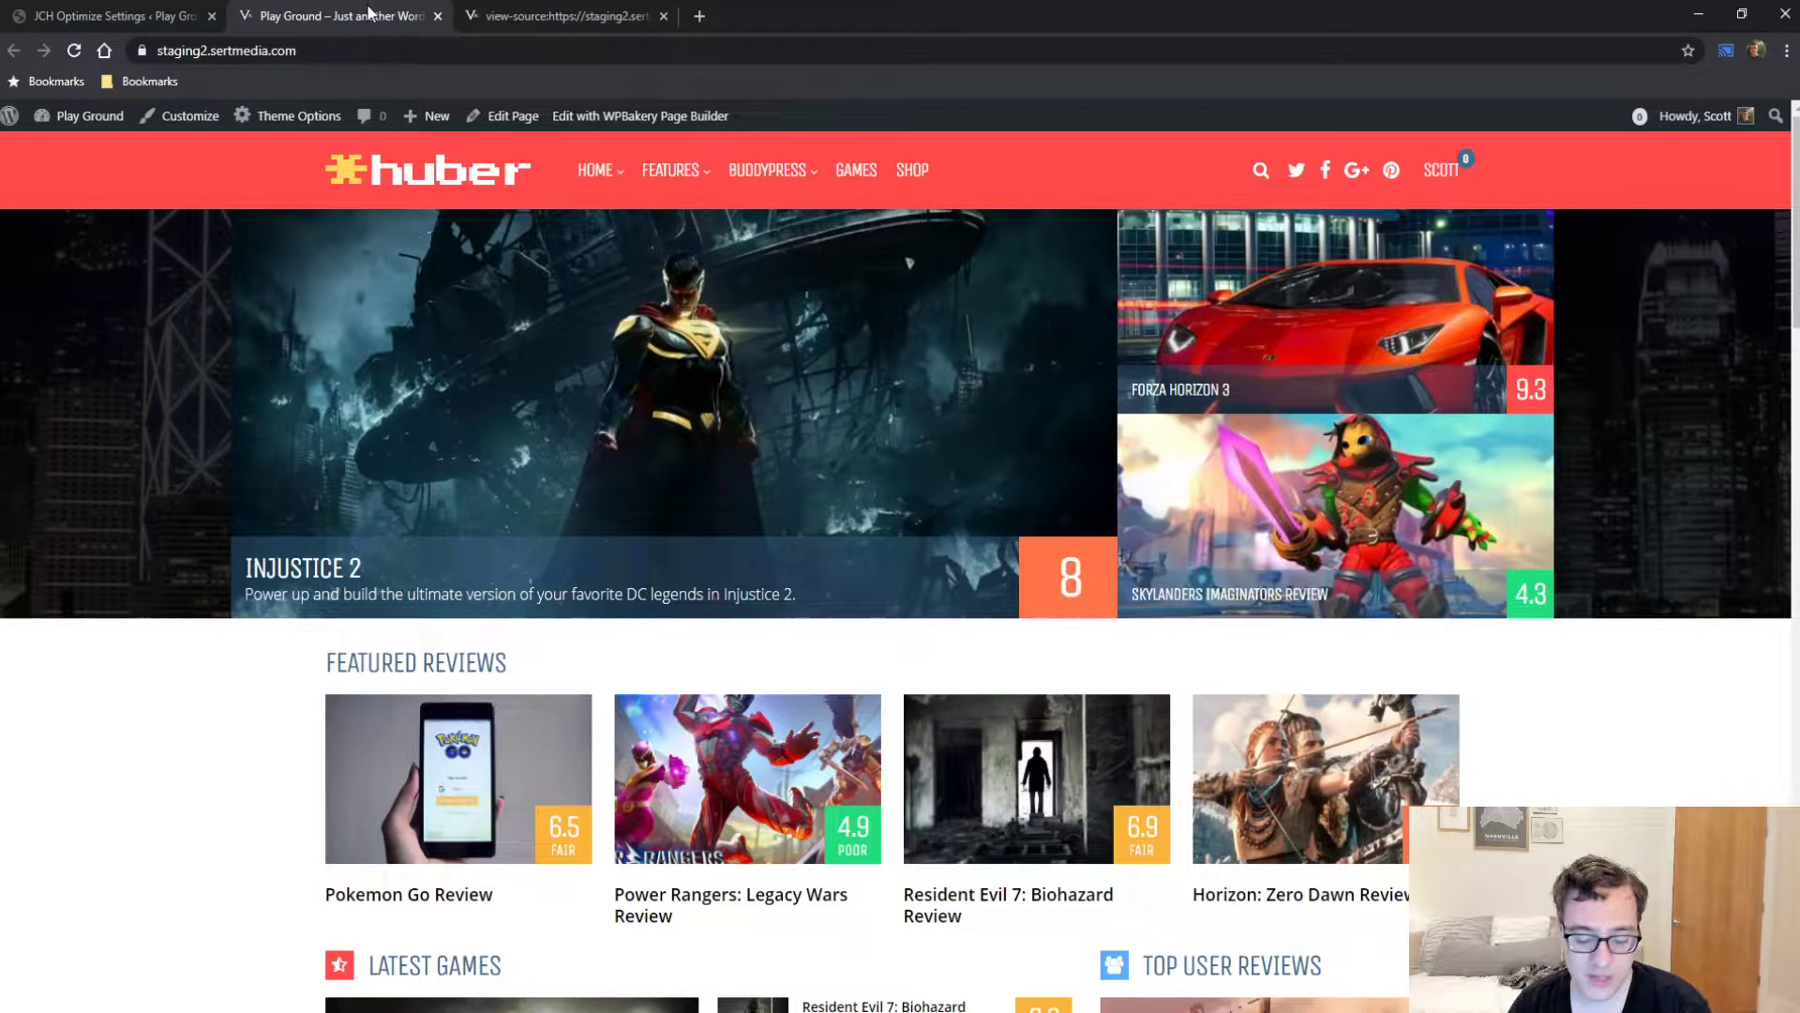
pyautogui.press('F12')
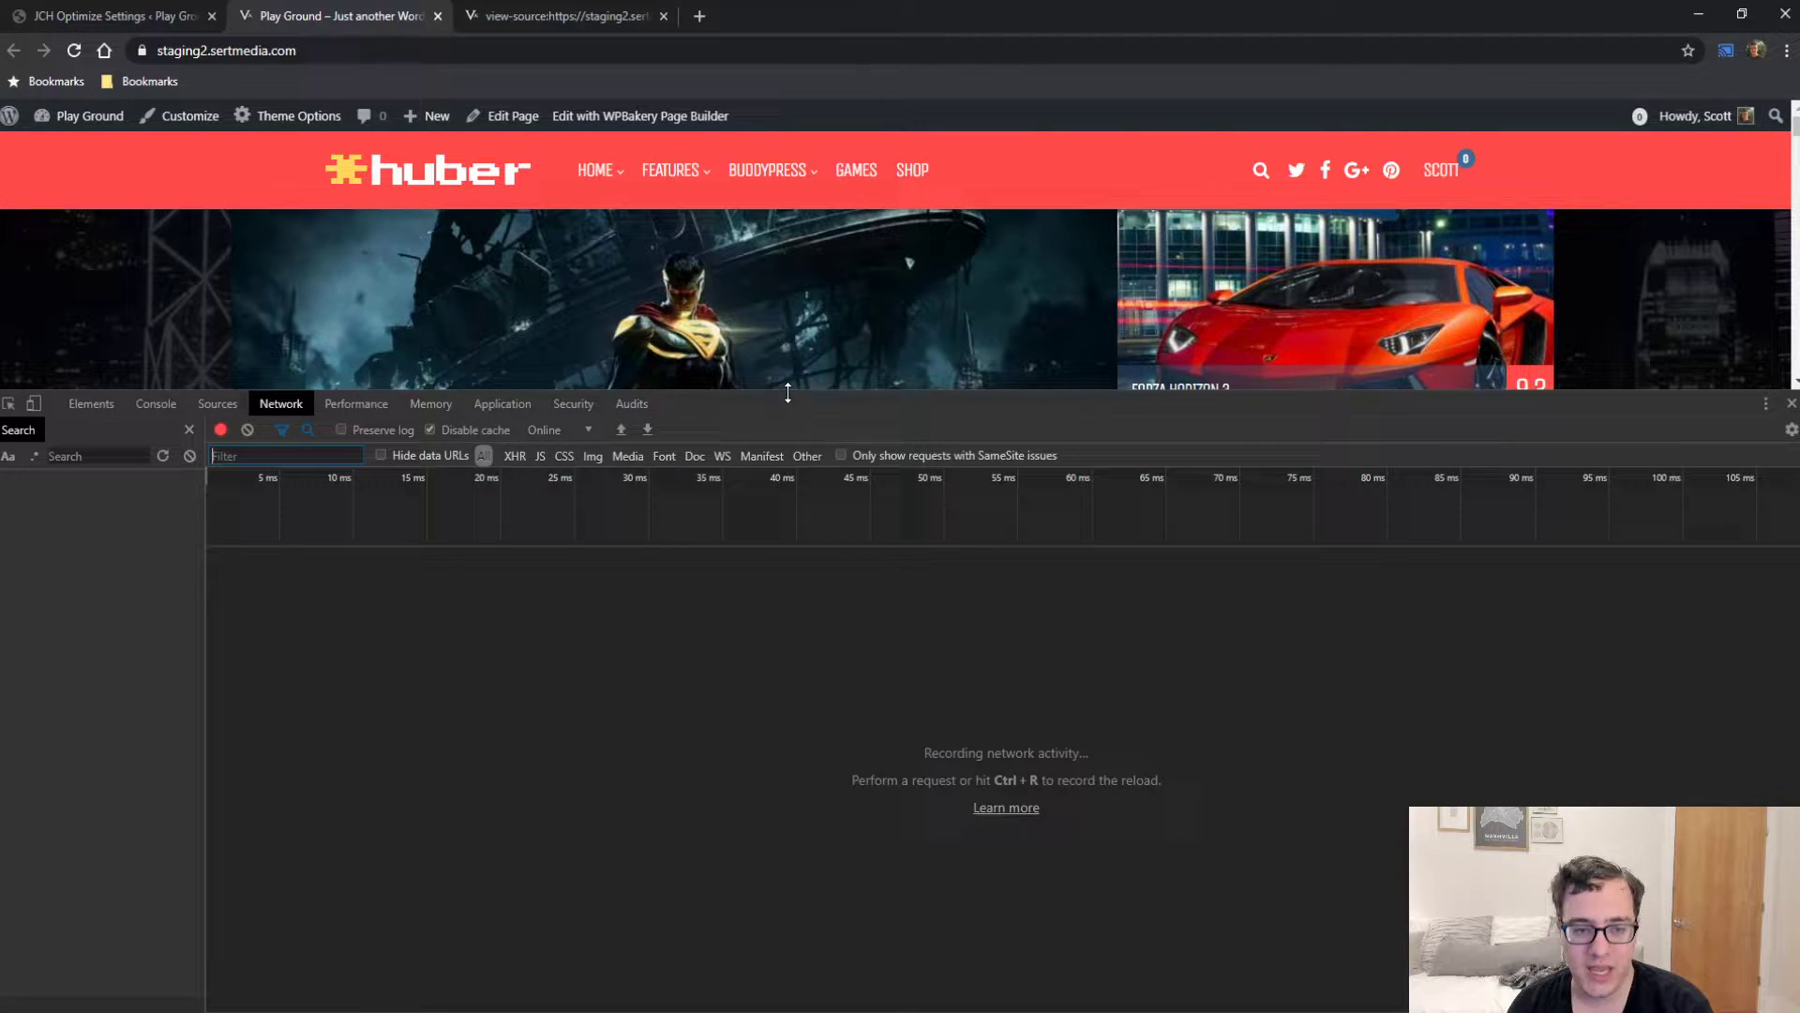
pyautogui.click(28, 11)
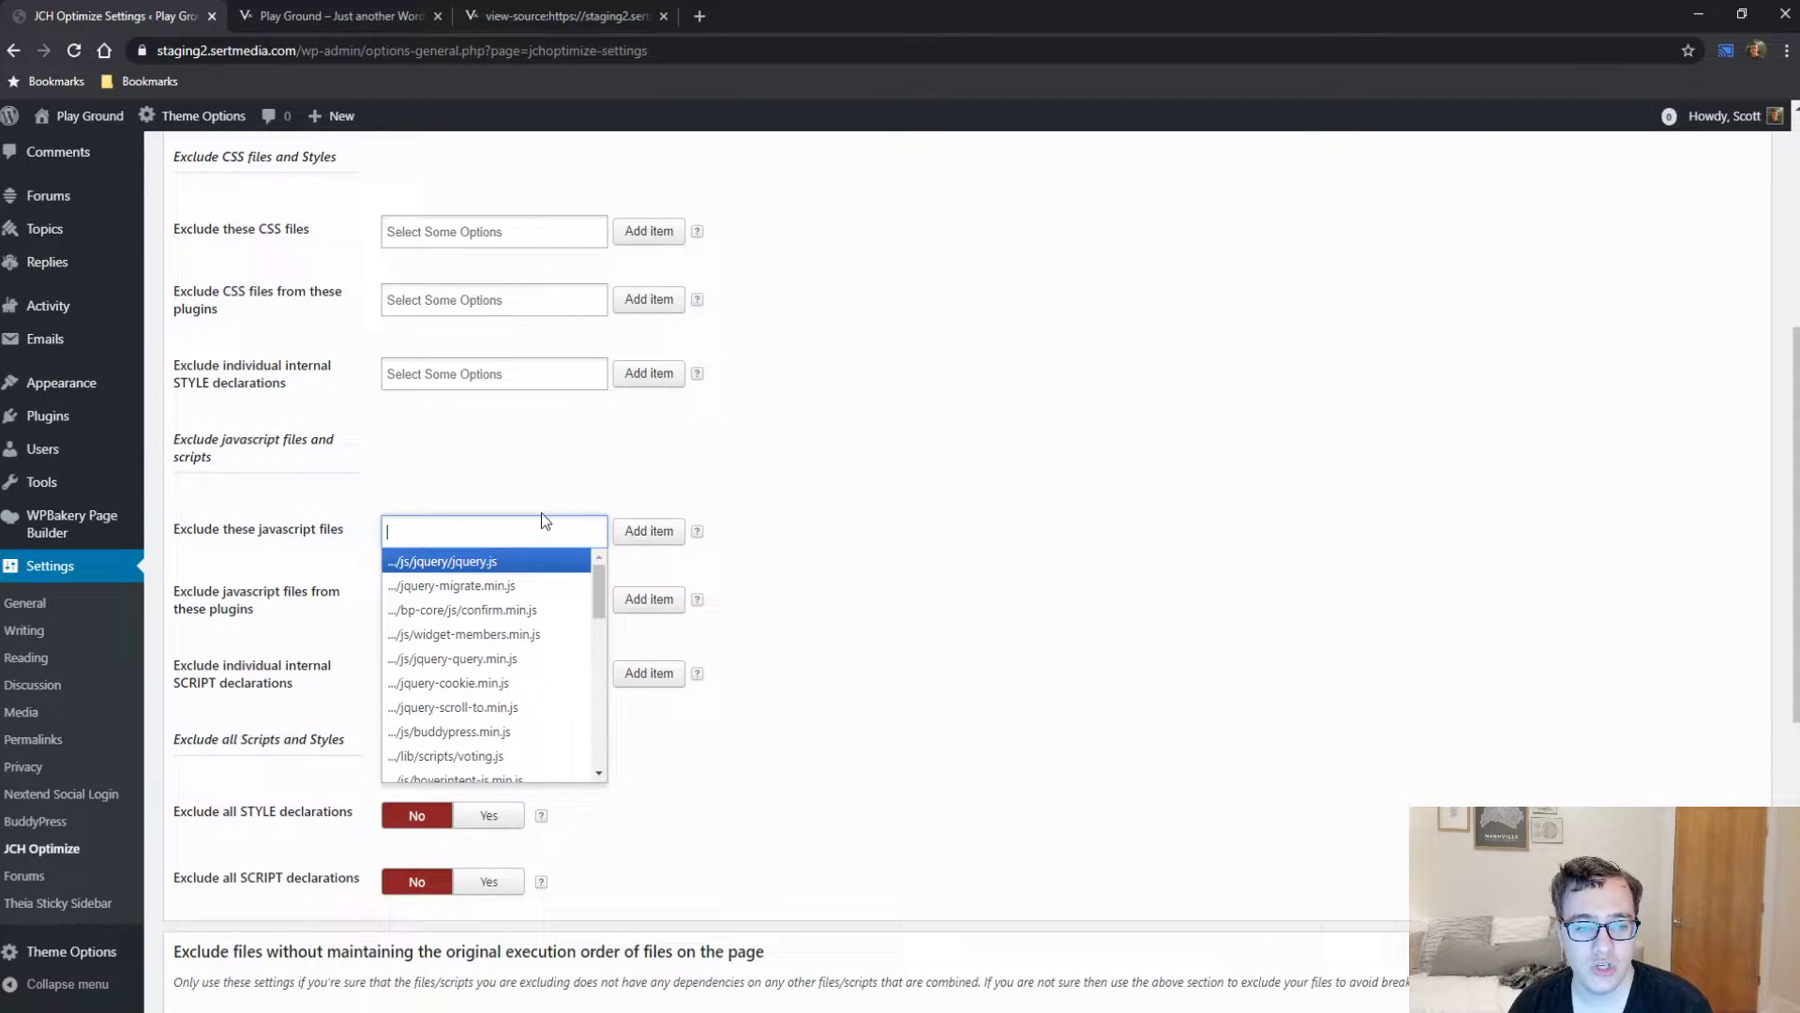
pyautogui.click(480, 562)
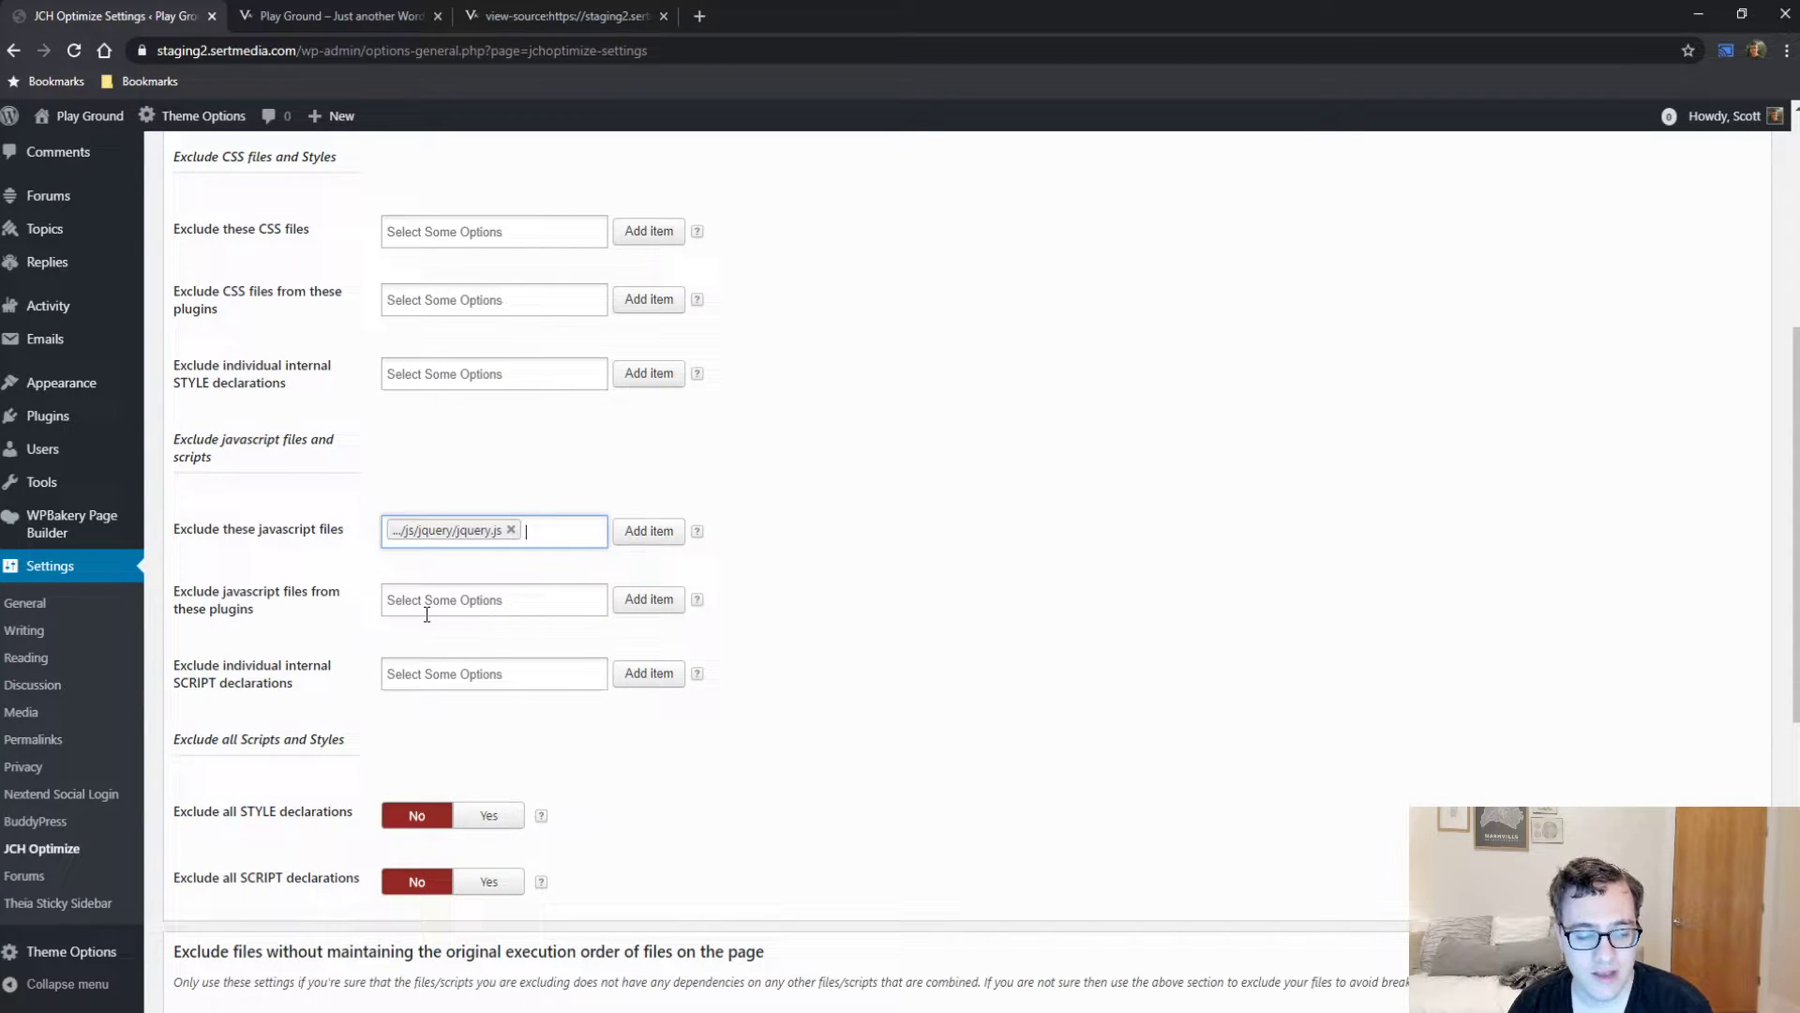
# Enter 'cdata' into the internal SCRIPT declarations exclusion box.
pyautogui.click(454, 672)
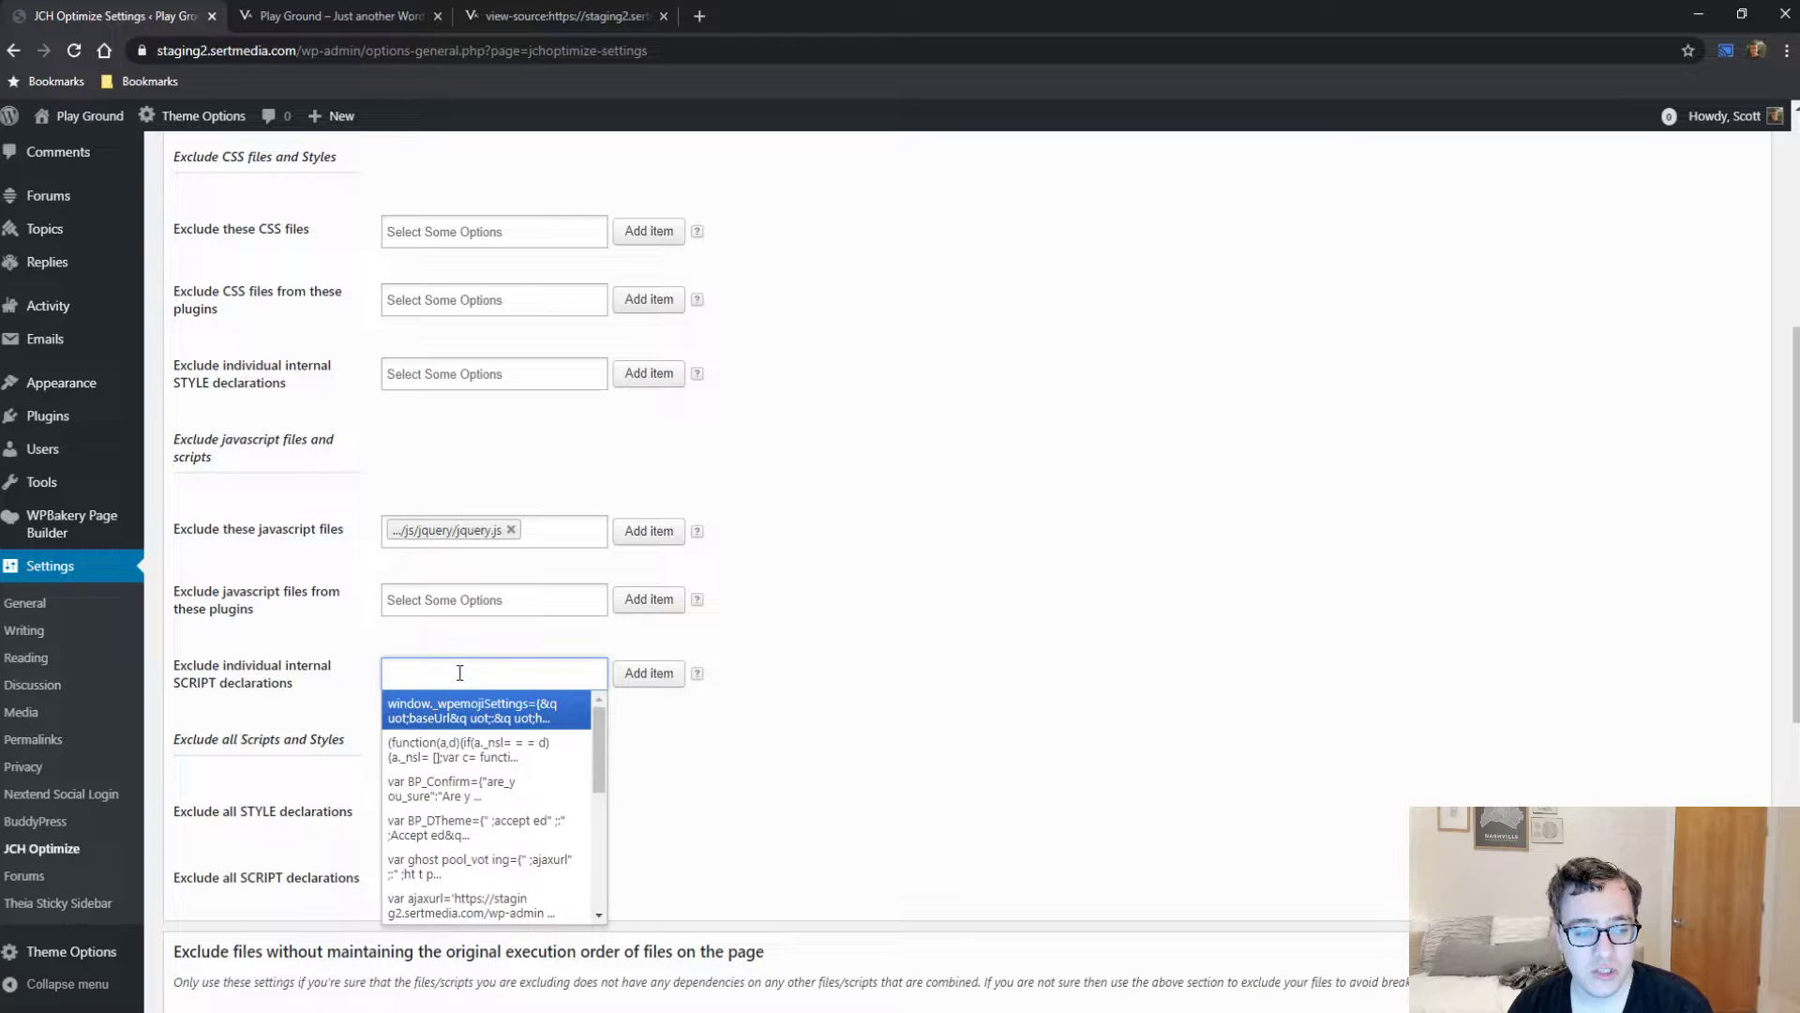
pyautogui.scroll(-4, 521, 758)
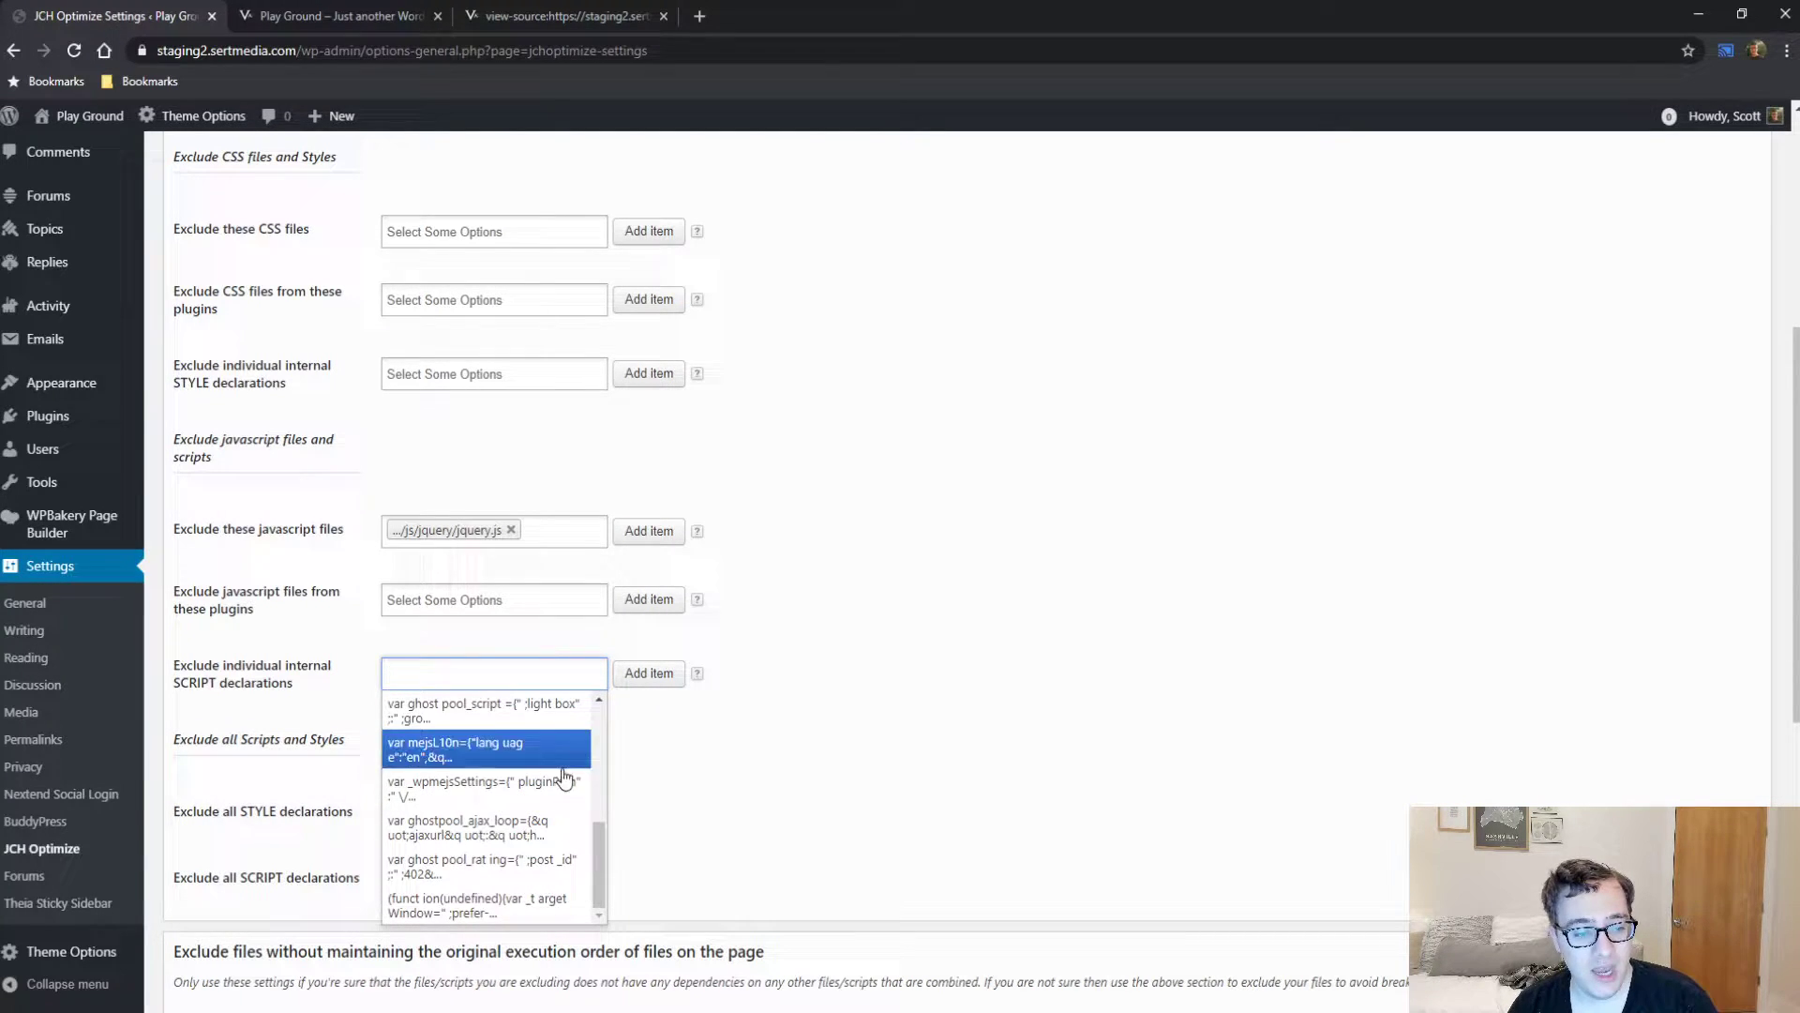
pyautogui.scroll(3, 528, 885)
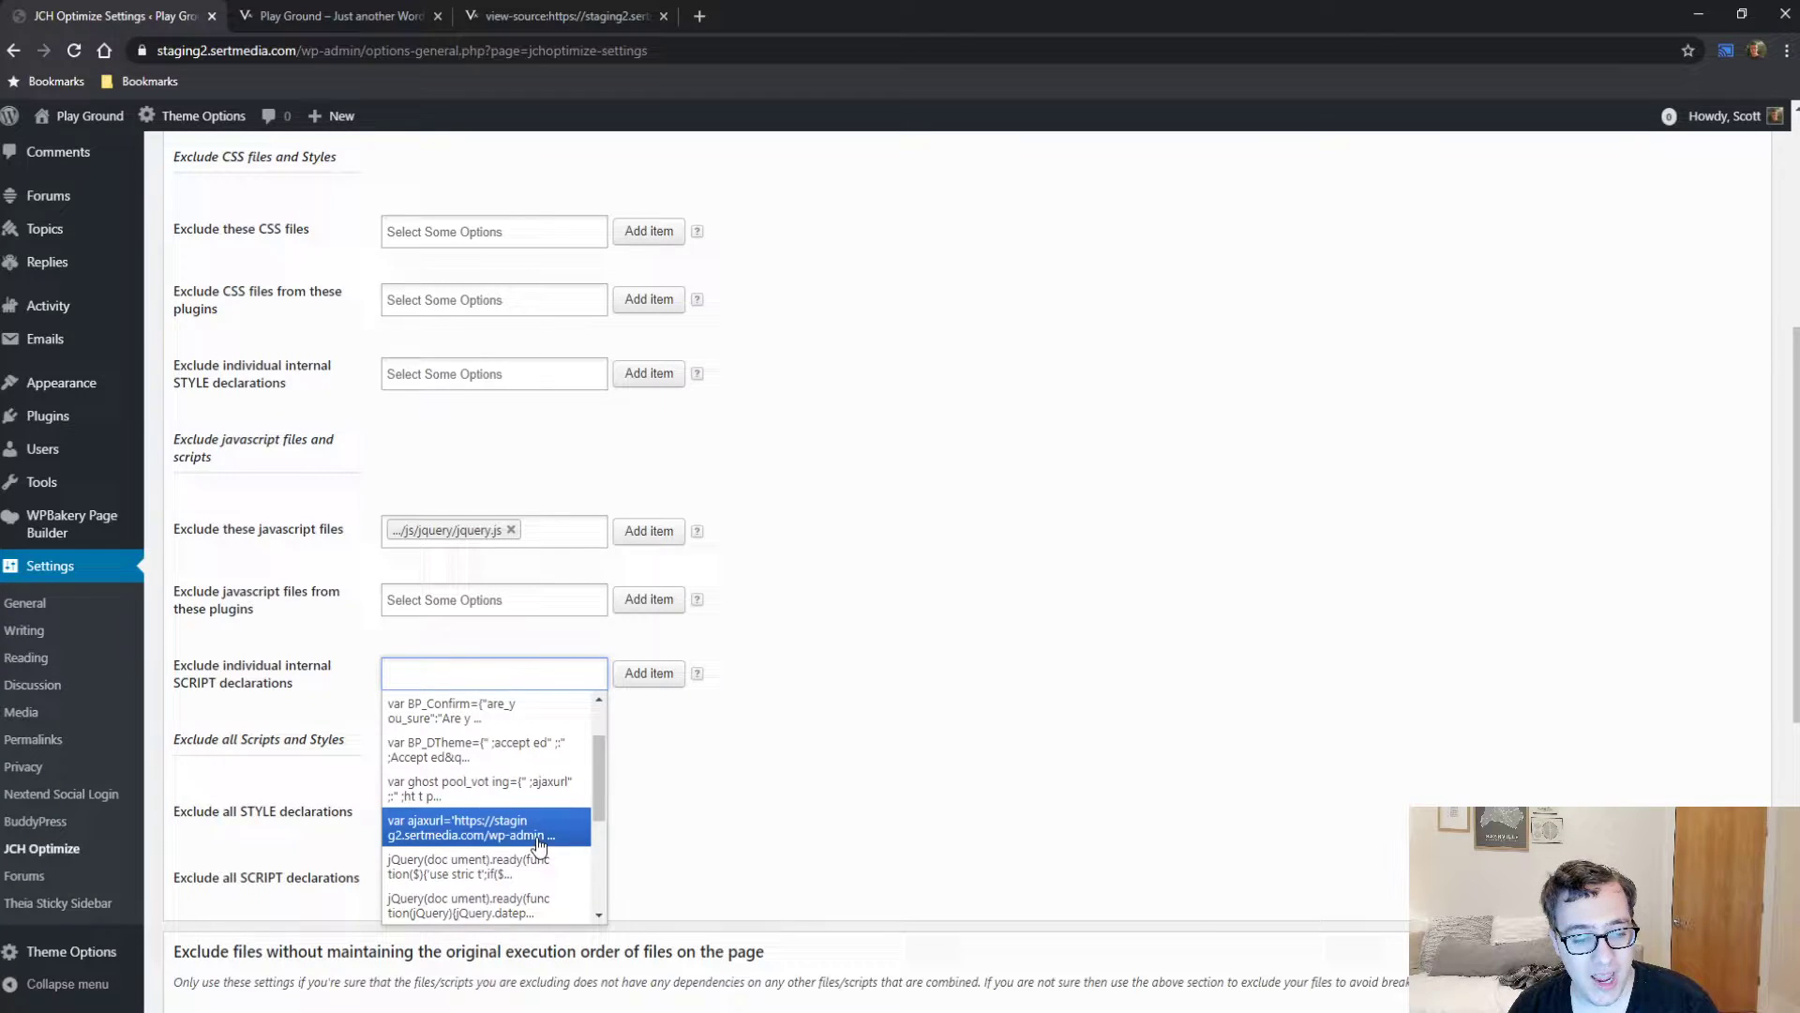
pyautogui.scroll(1, 537, 841)
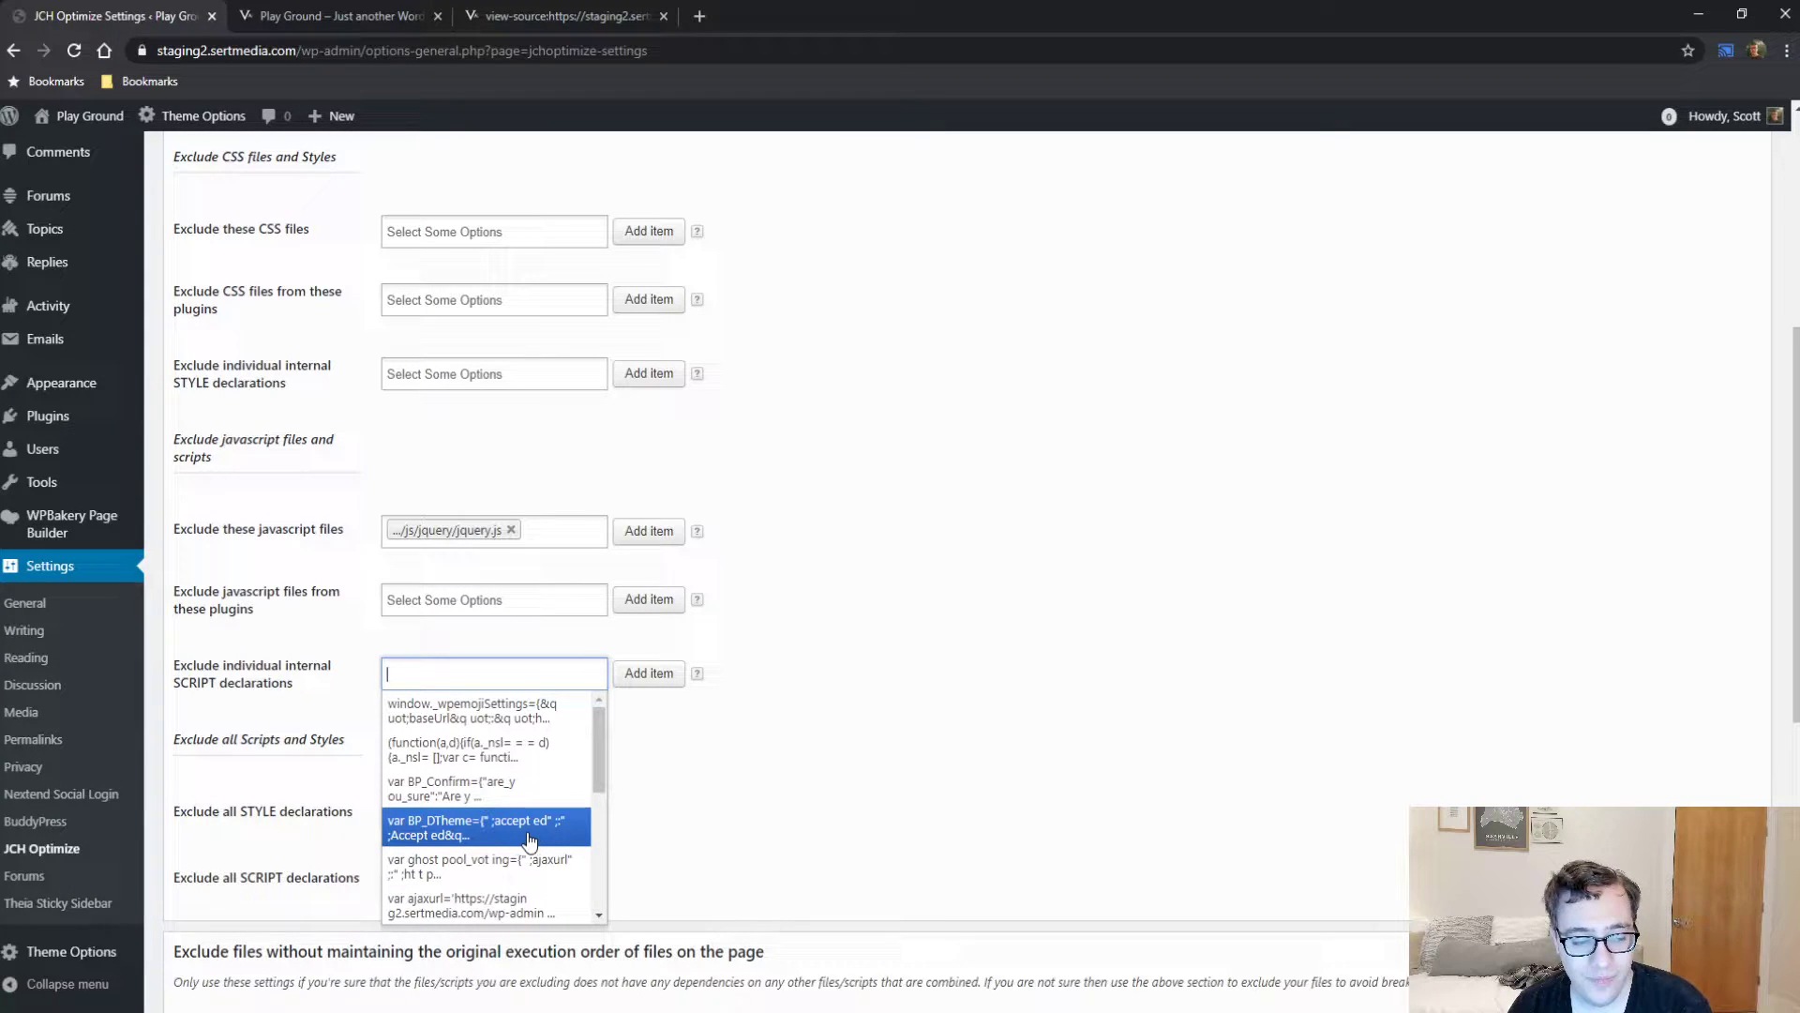
pyautogui.scroll(-1, 525, 835)
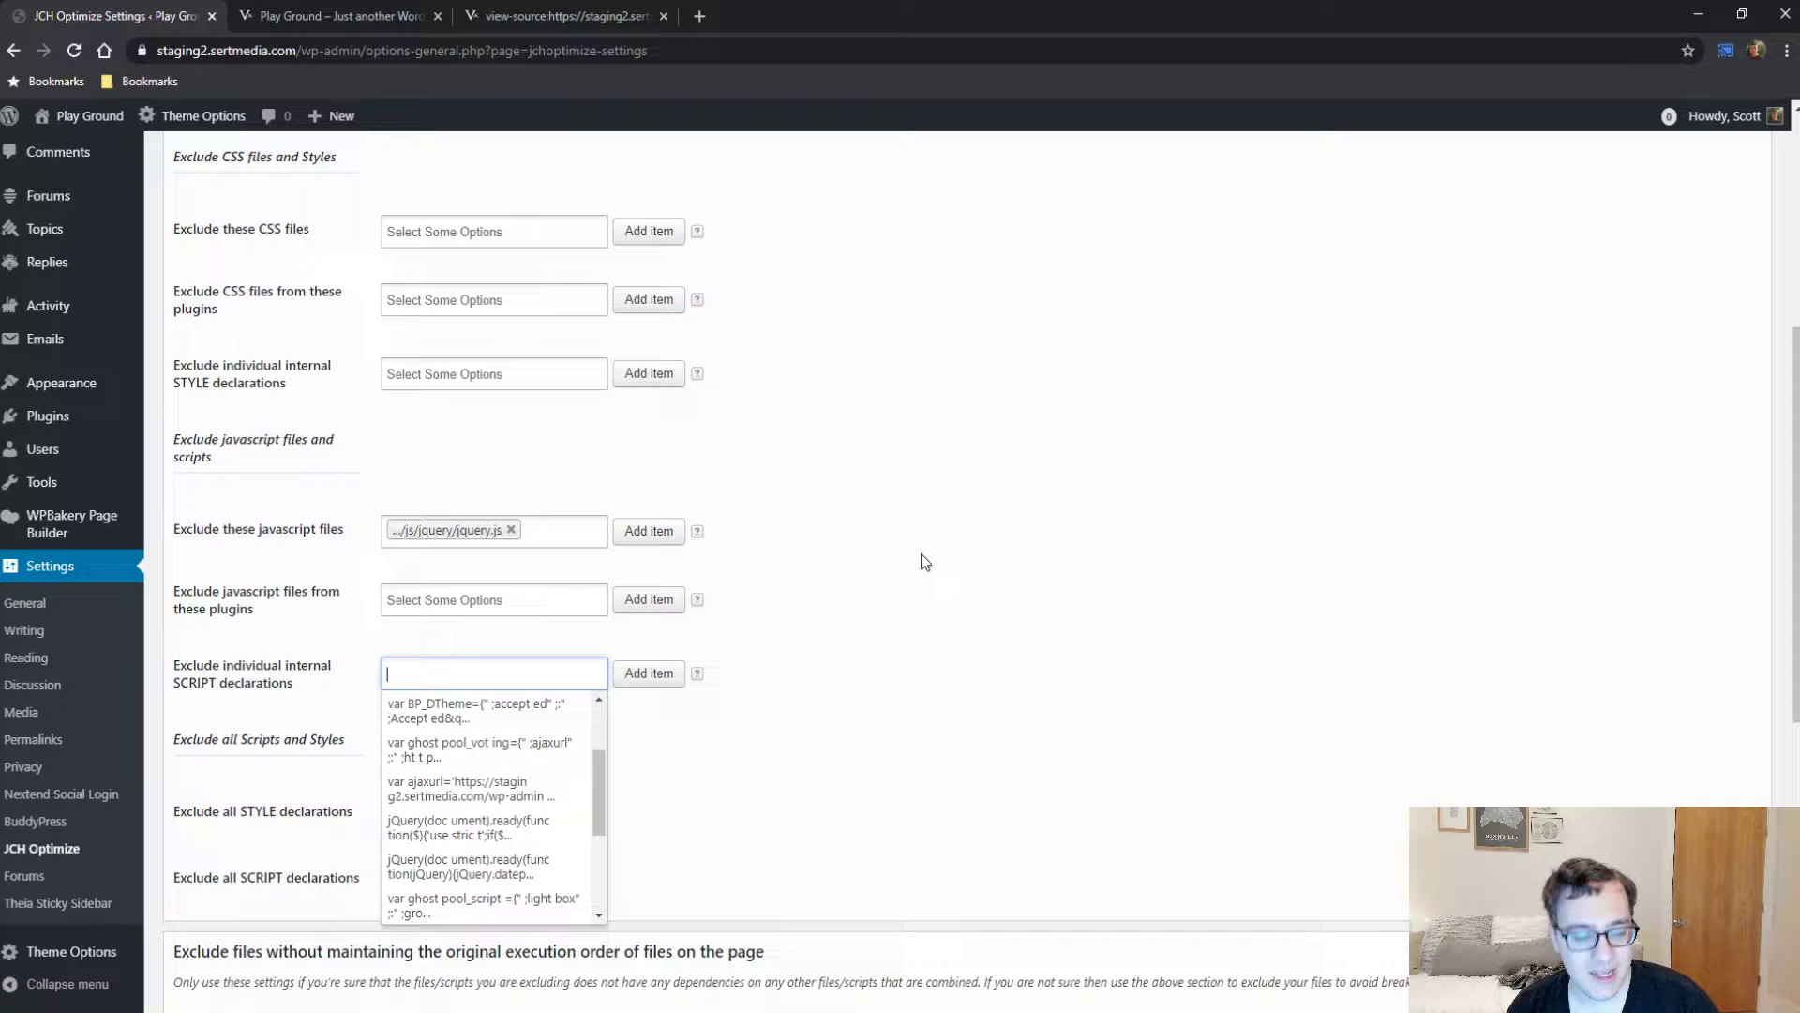
pyautogui.press('Escape')
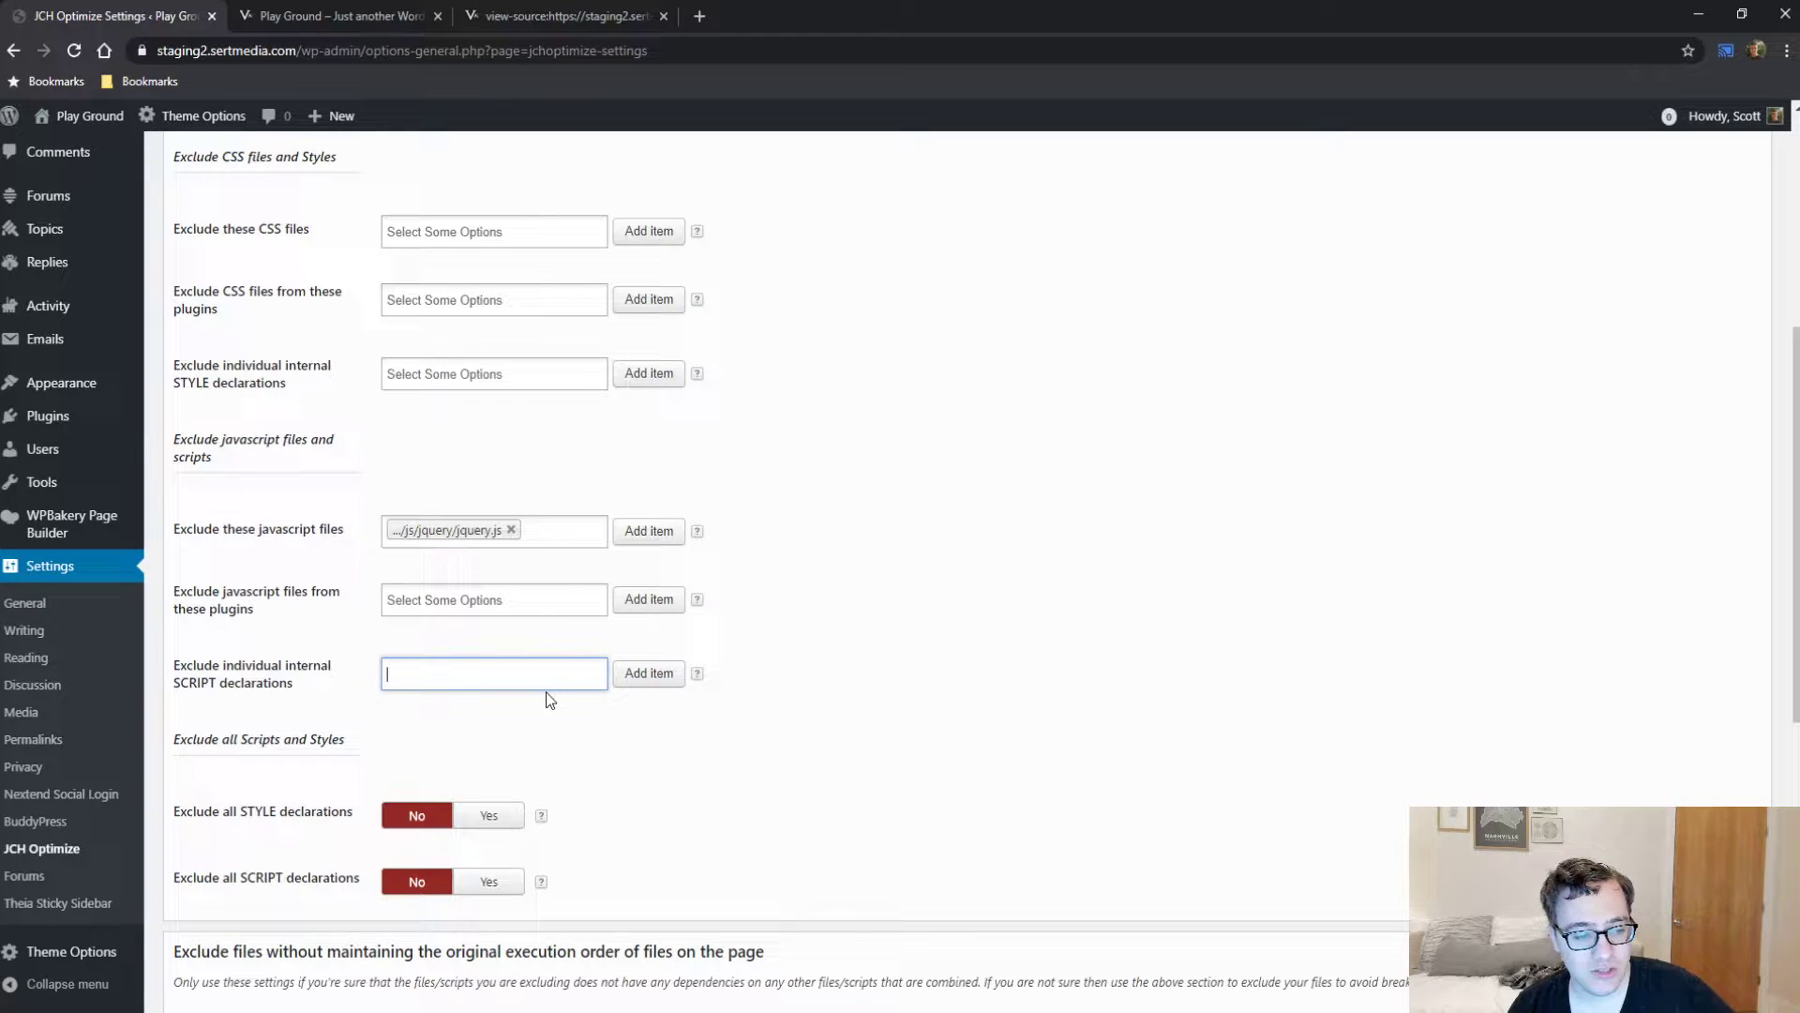
pyautogui.write('cdata')
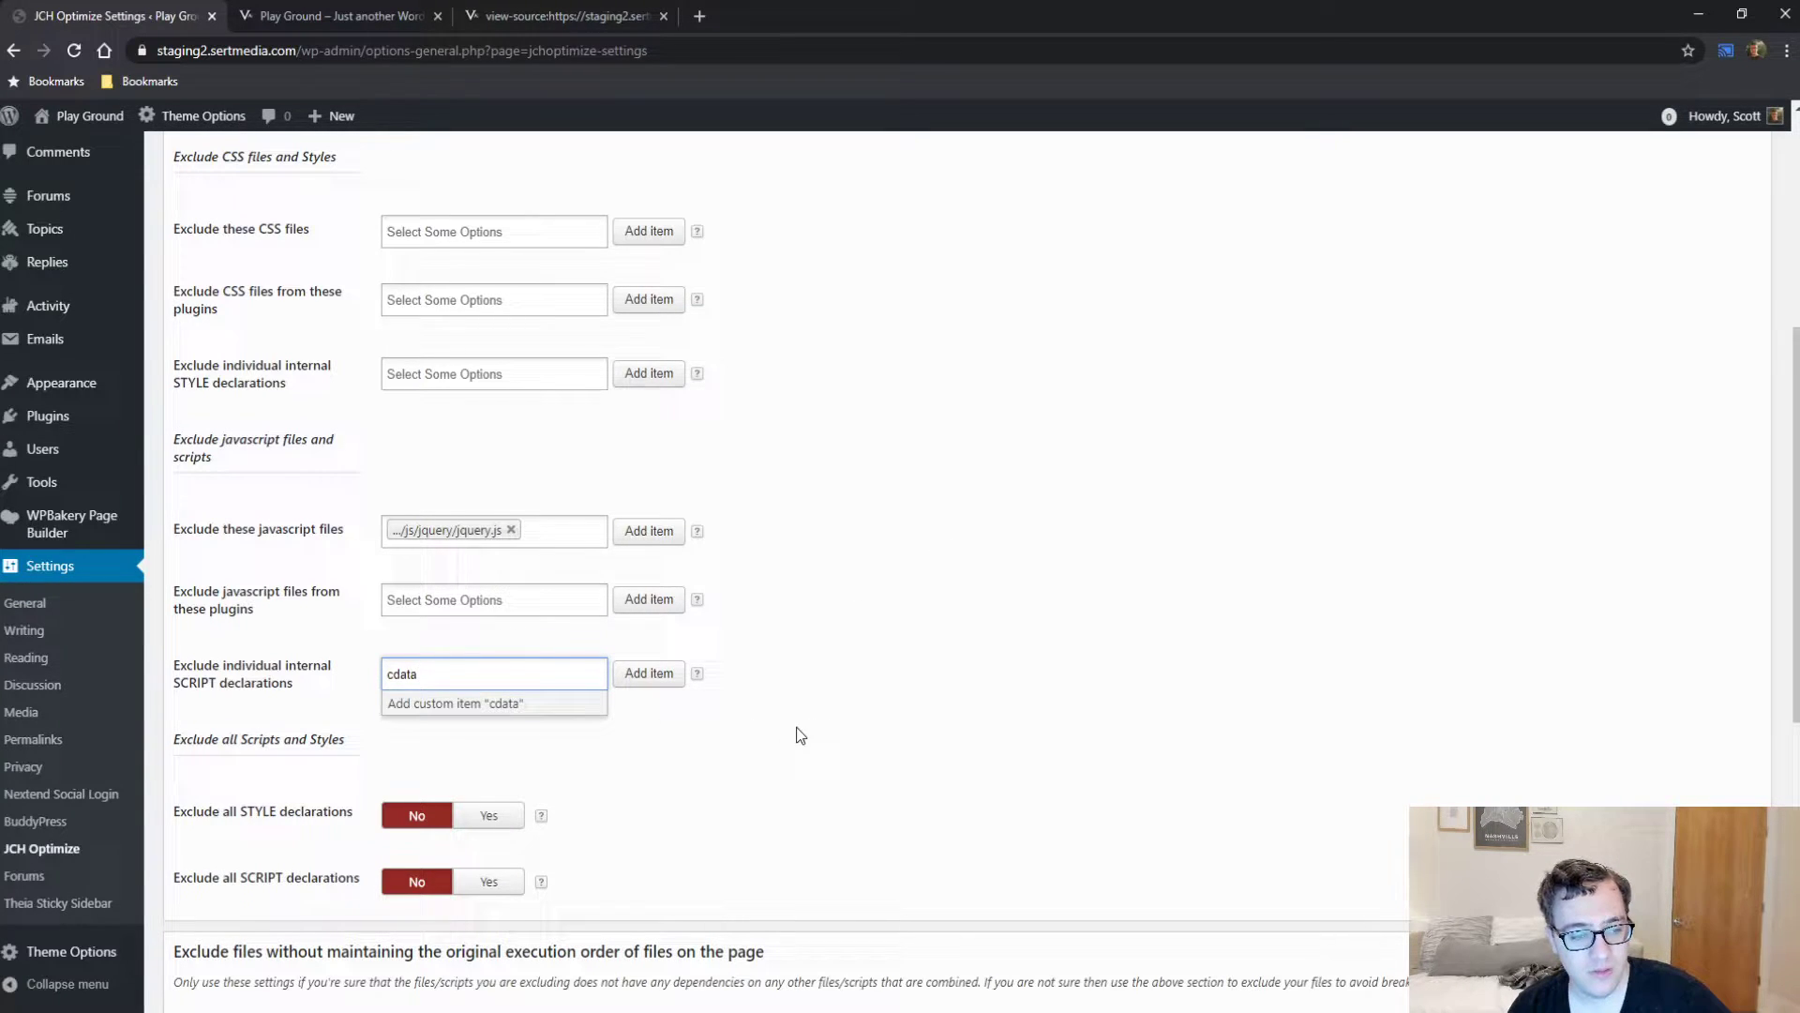
# Add cdata as a declaration exclusion and set 'Exclude all SCRIPT declarations' to Yes.
pyautogui.click(651, 677)
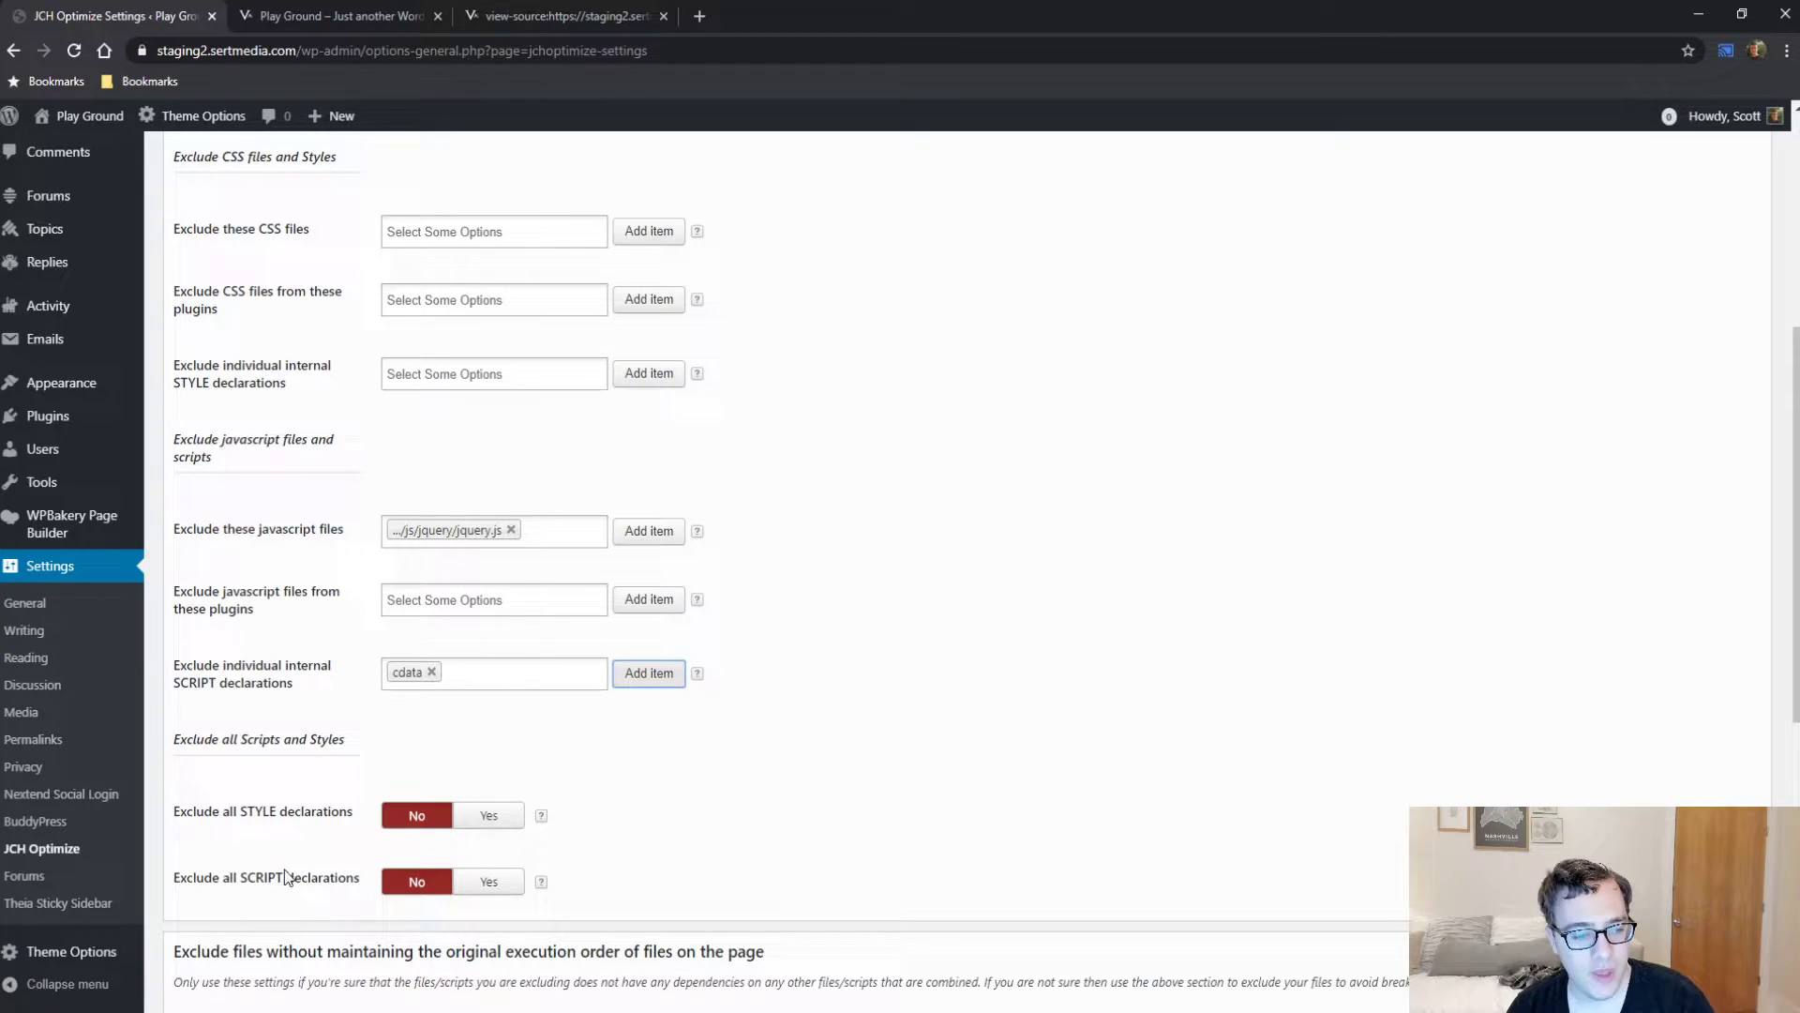
pyautogui.moveTo(543, 887)
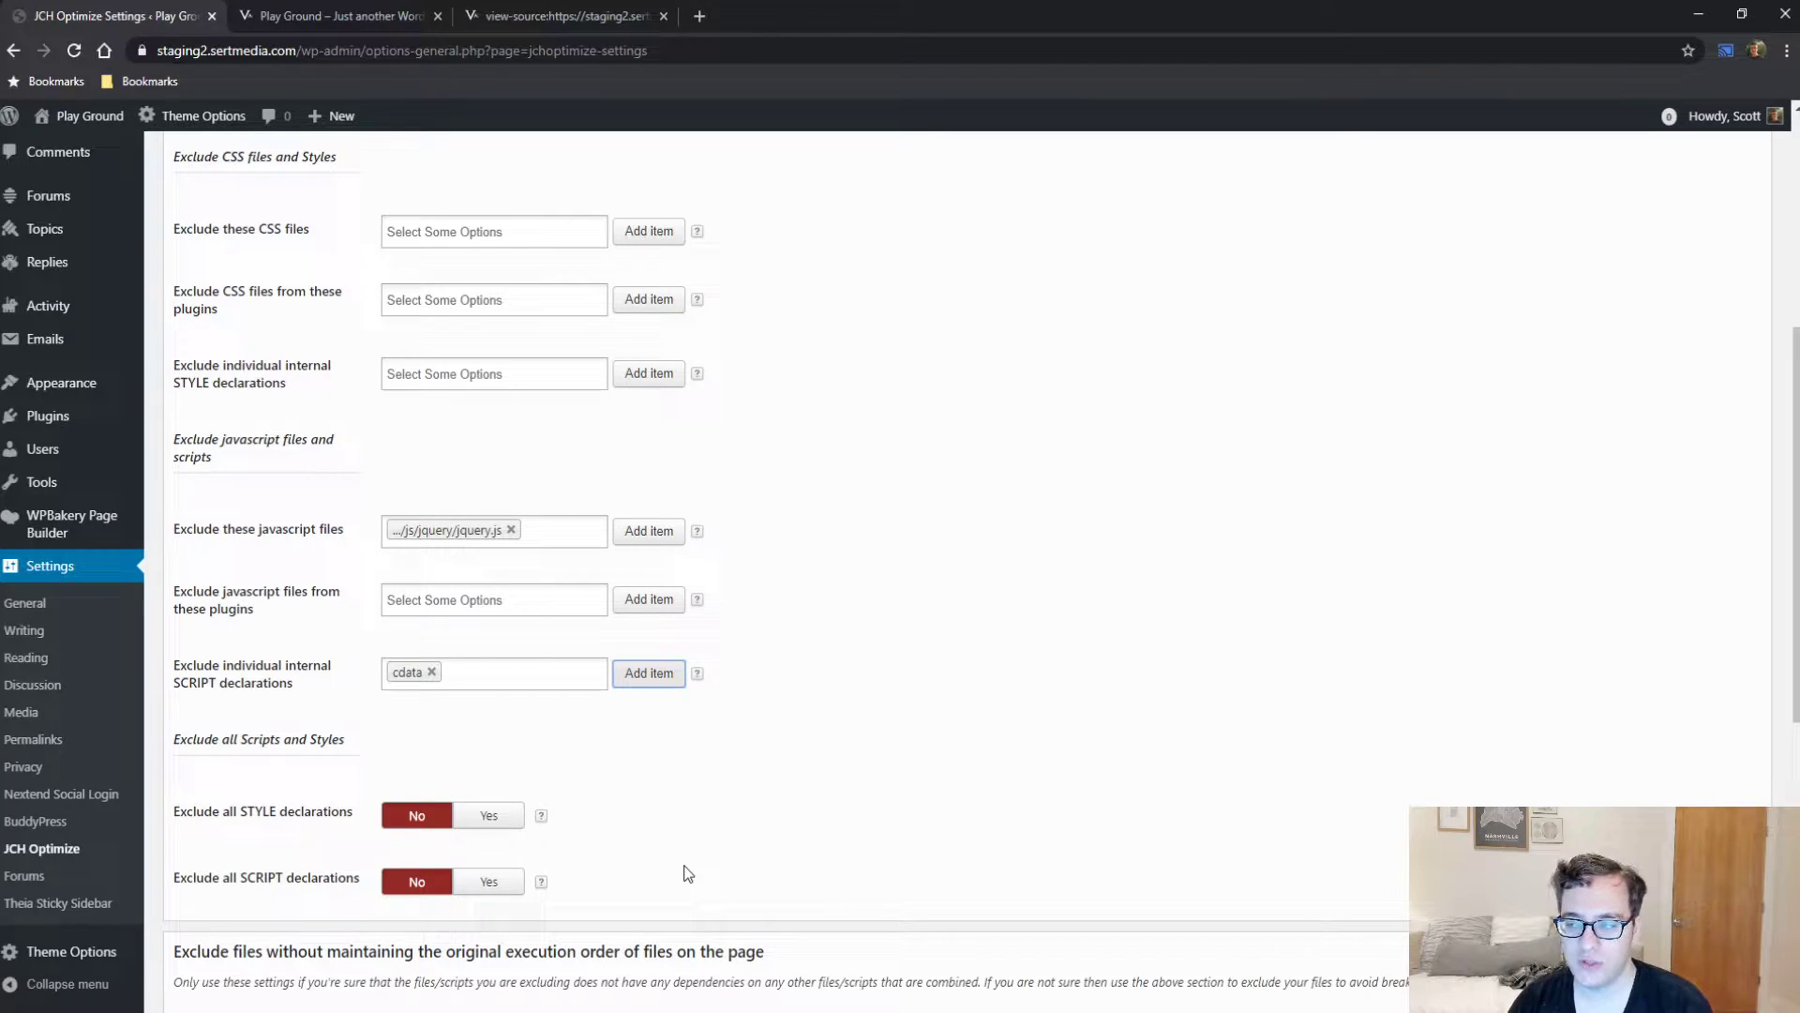
pyautogui.click(506, 884)
pyautogui.scroll(-4, 1152, 745)
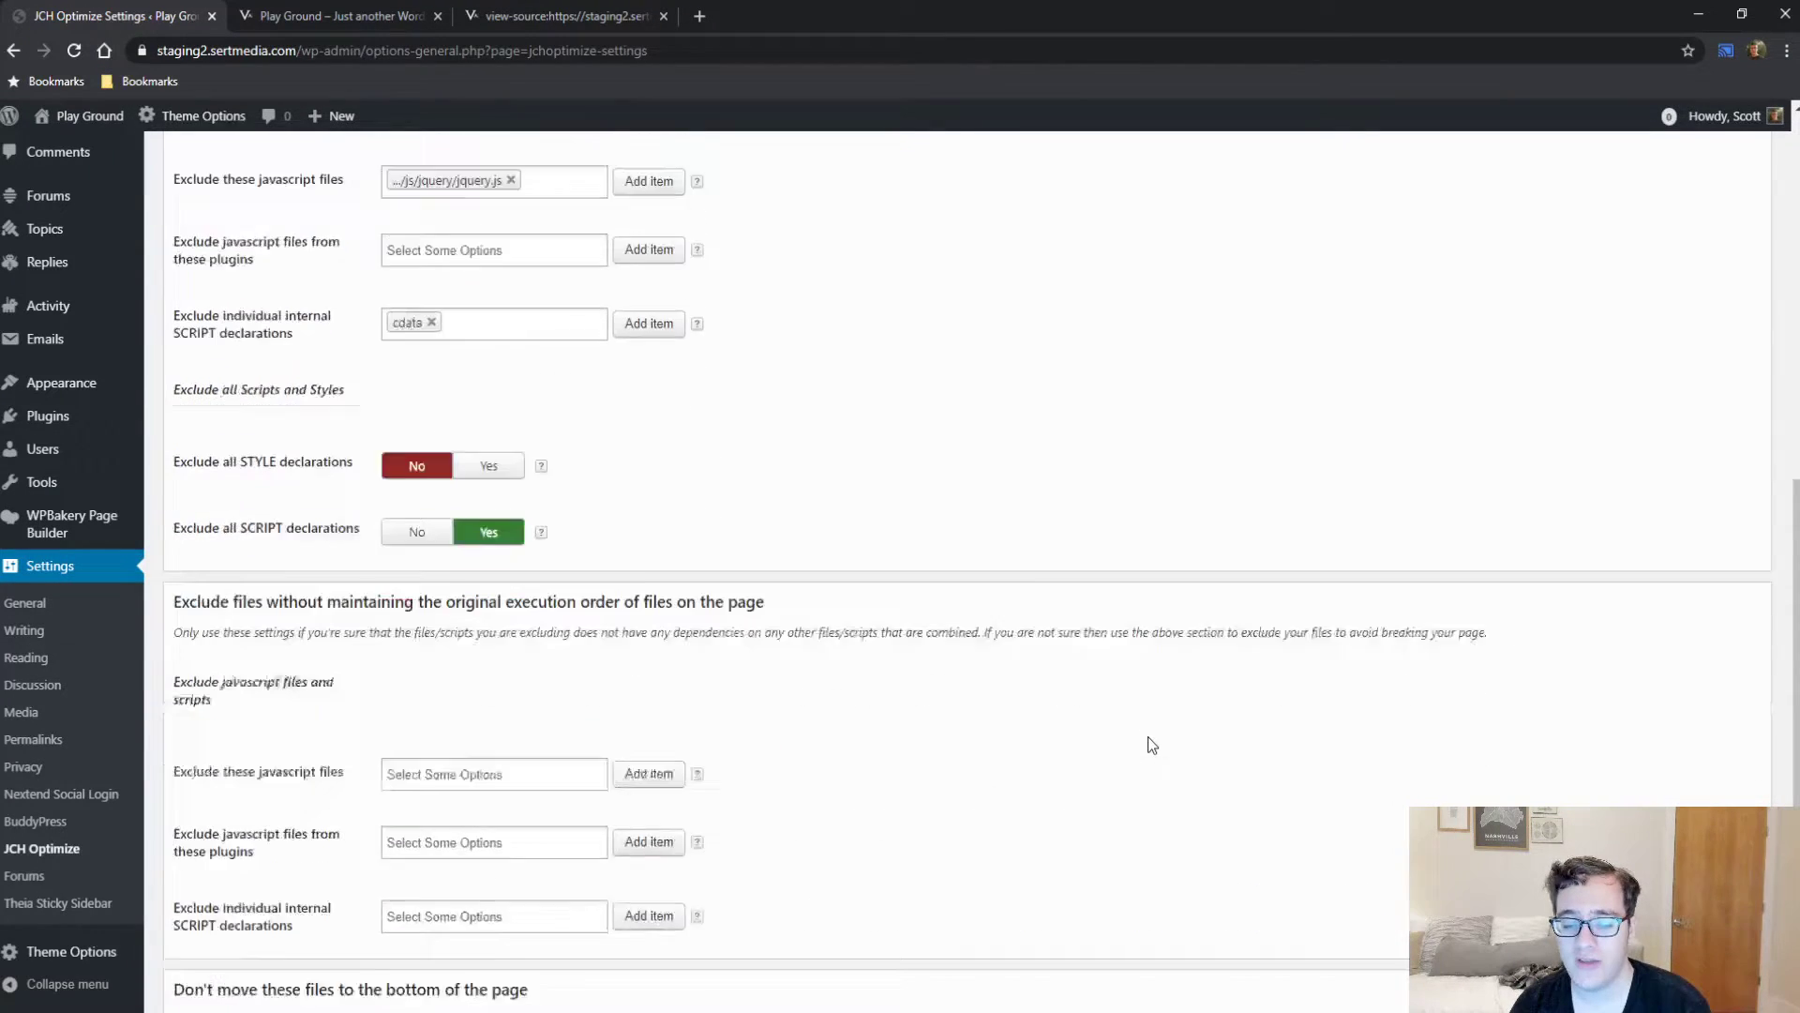
pyautogui.scroll(-2, 1152, 746)
pyautogui.scroll(3, 635, 548)
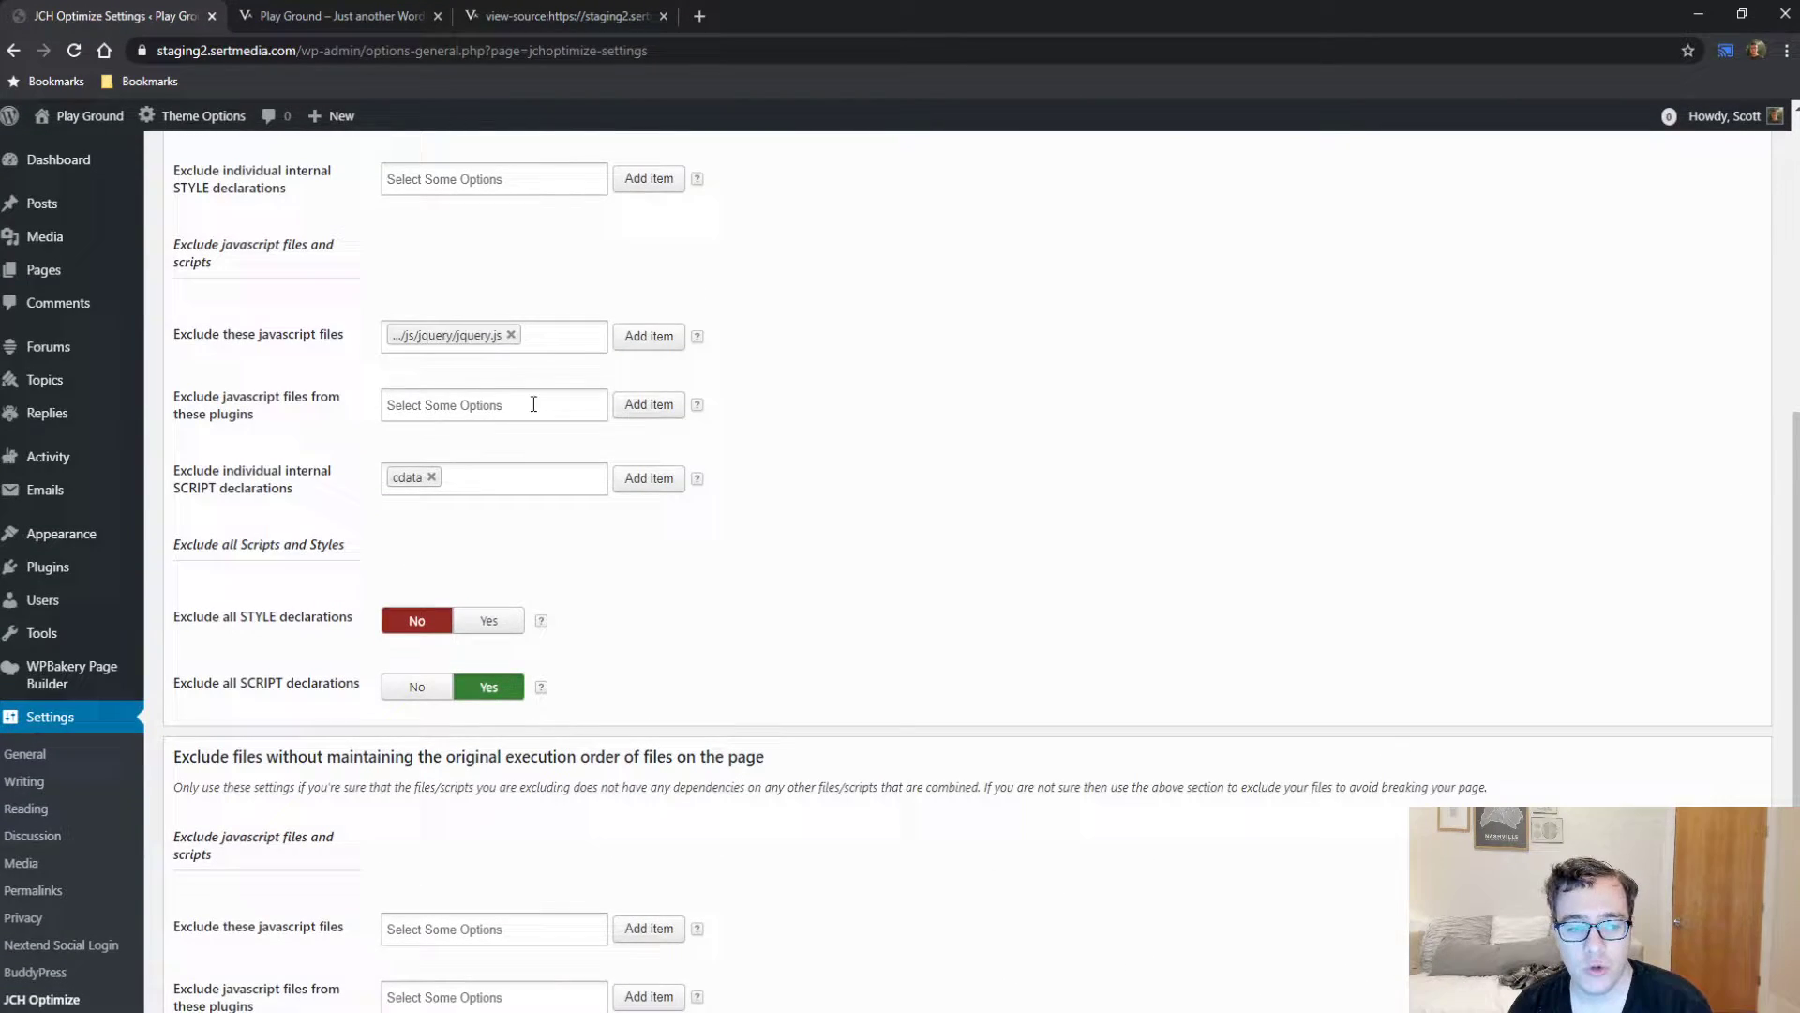
# Remove the cdata declaration entry, leaving jquery.js excluded.
pyautogui.click(564, 345)
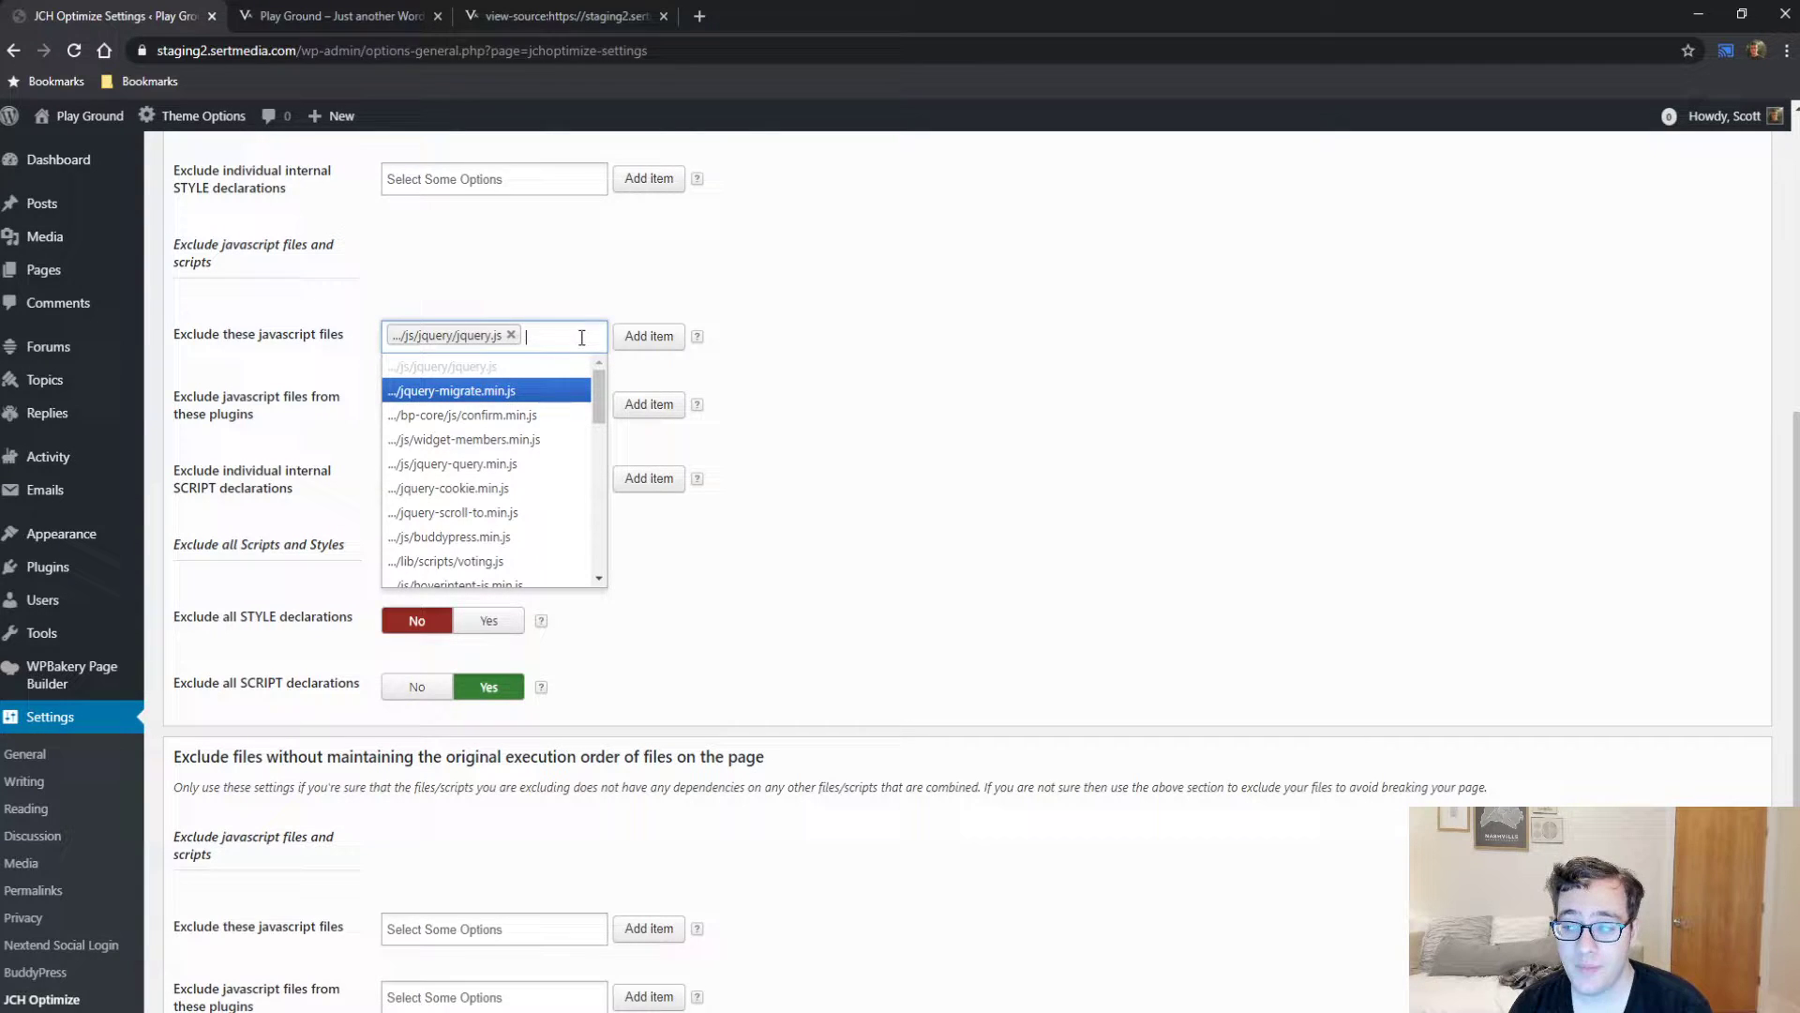
pyautogui.click(979, 390)
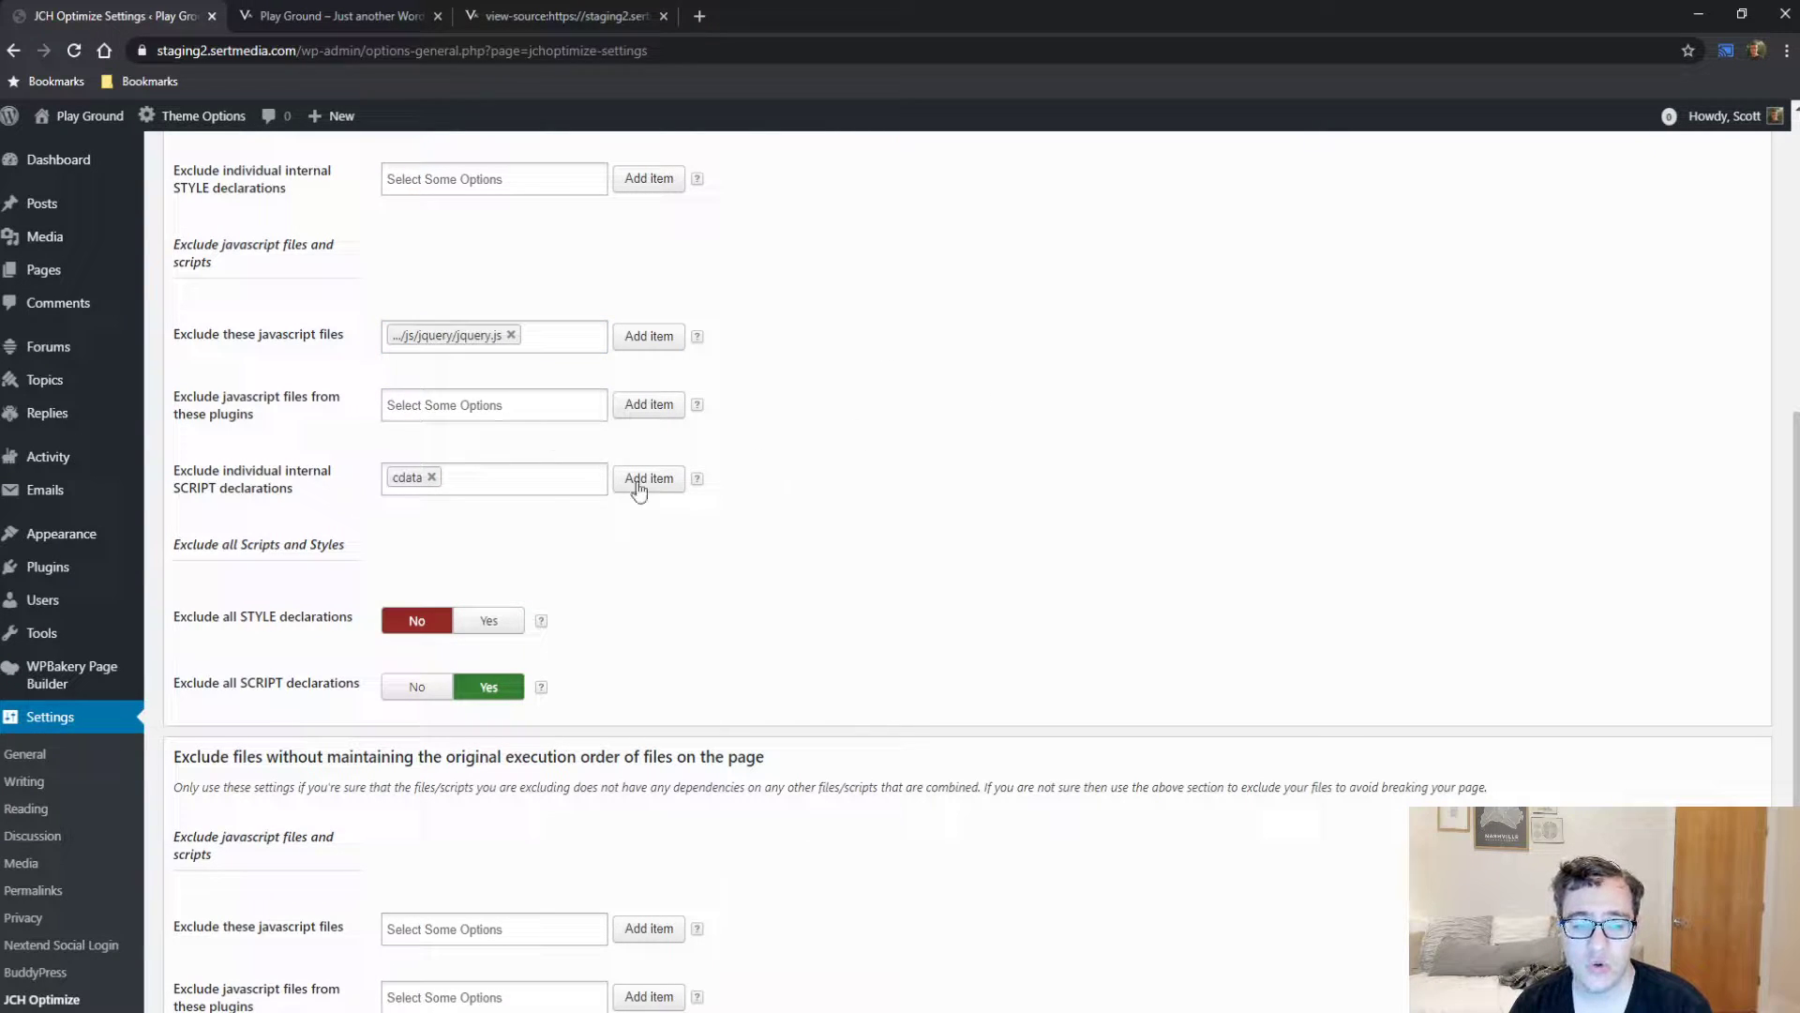
pyautogui.click(433, 479)
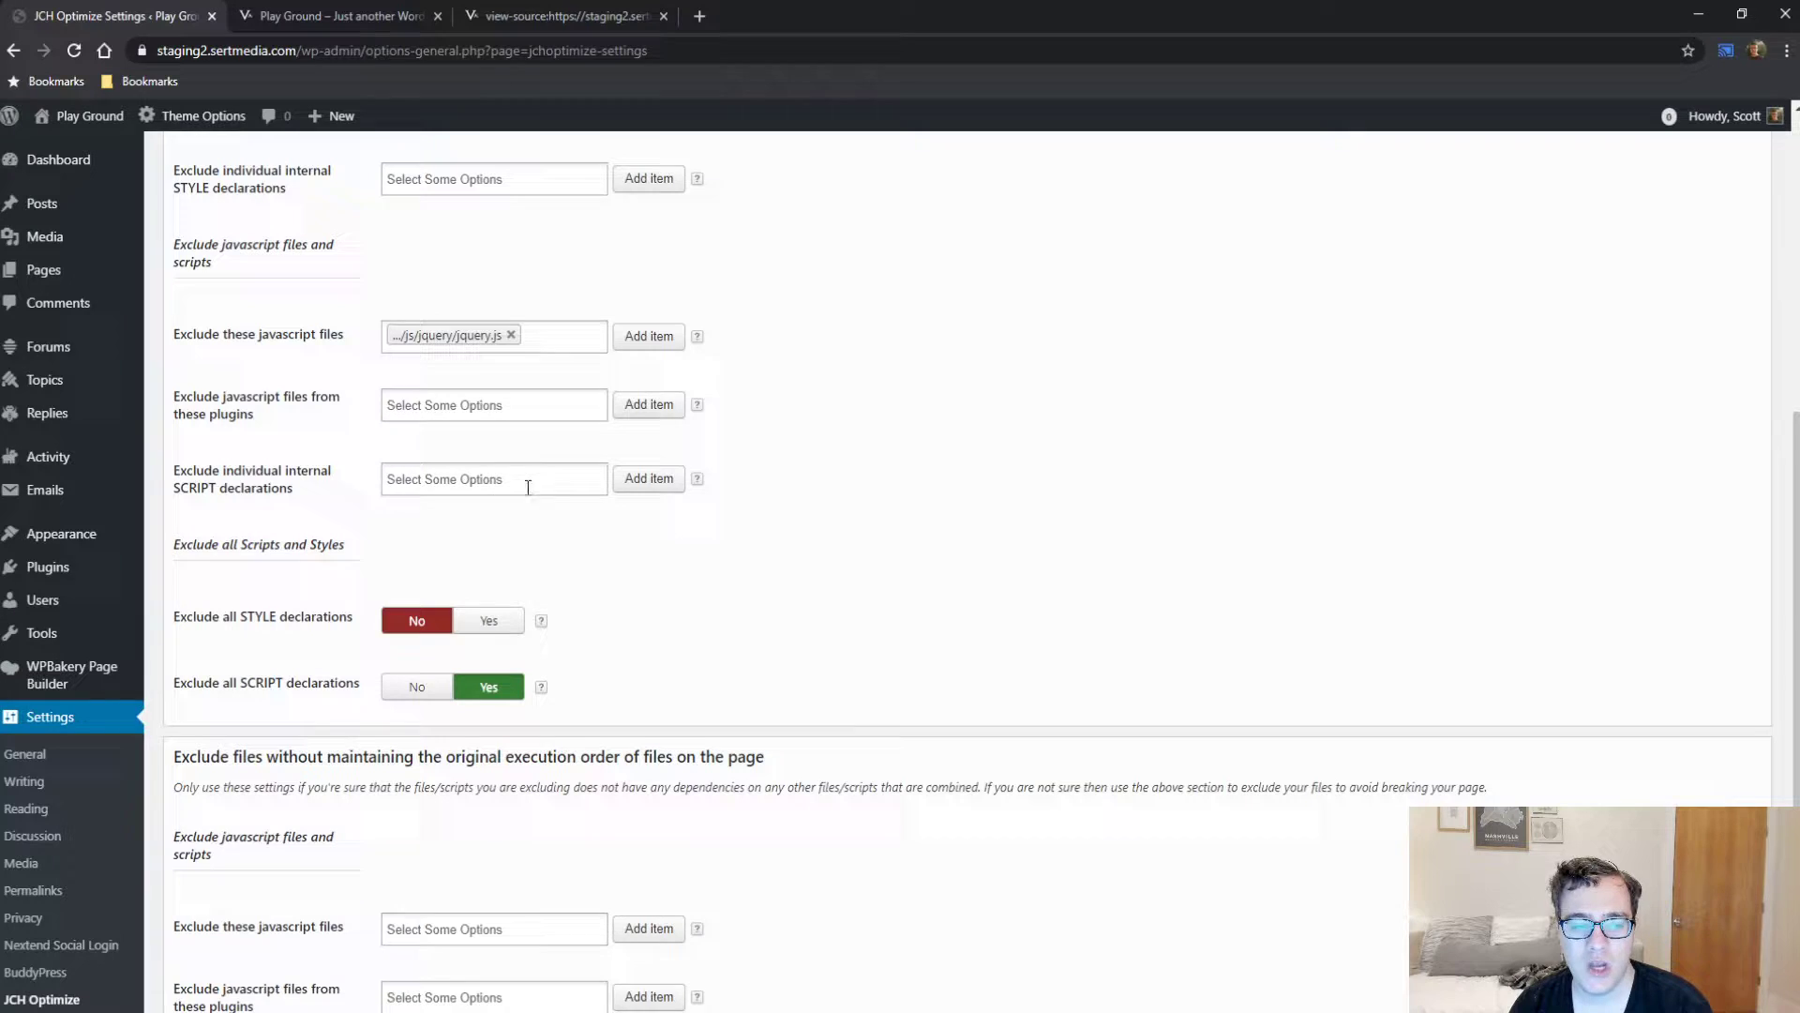
pyautogui.click(461, 484)
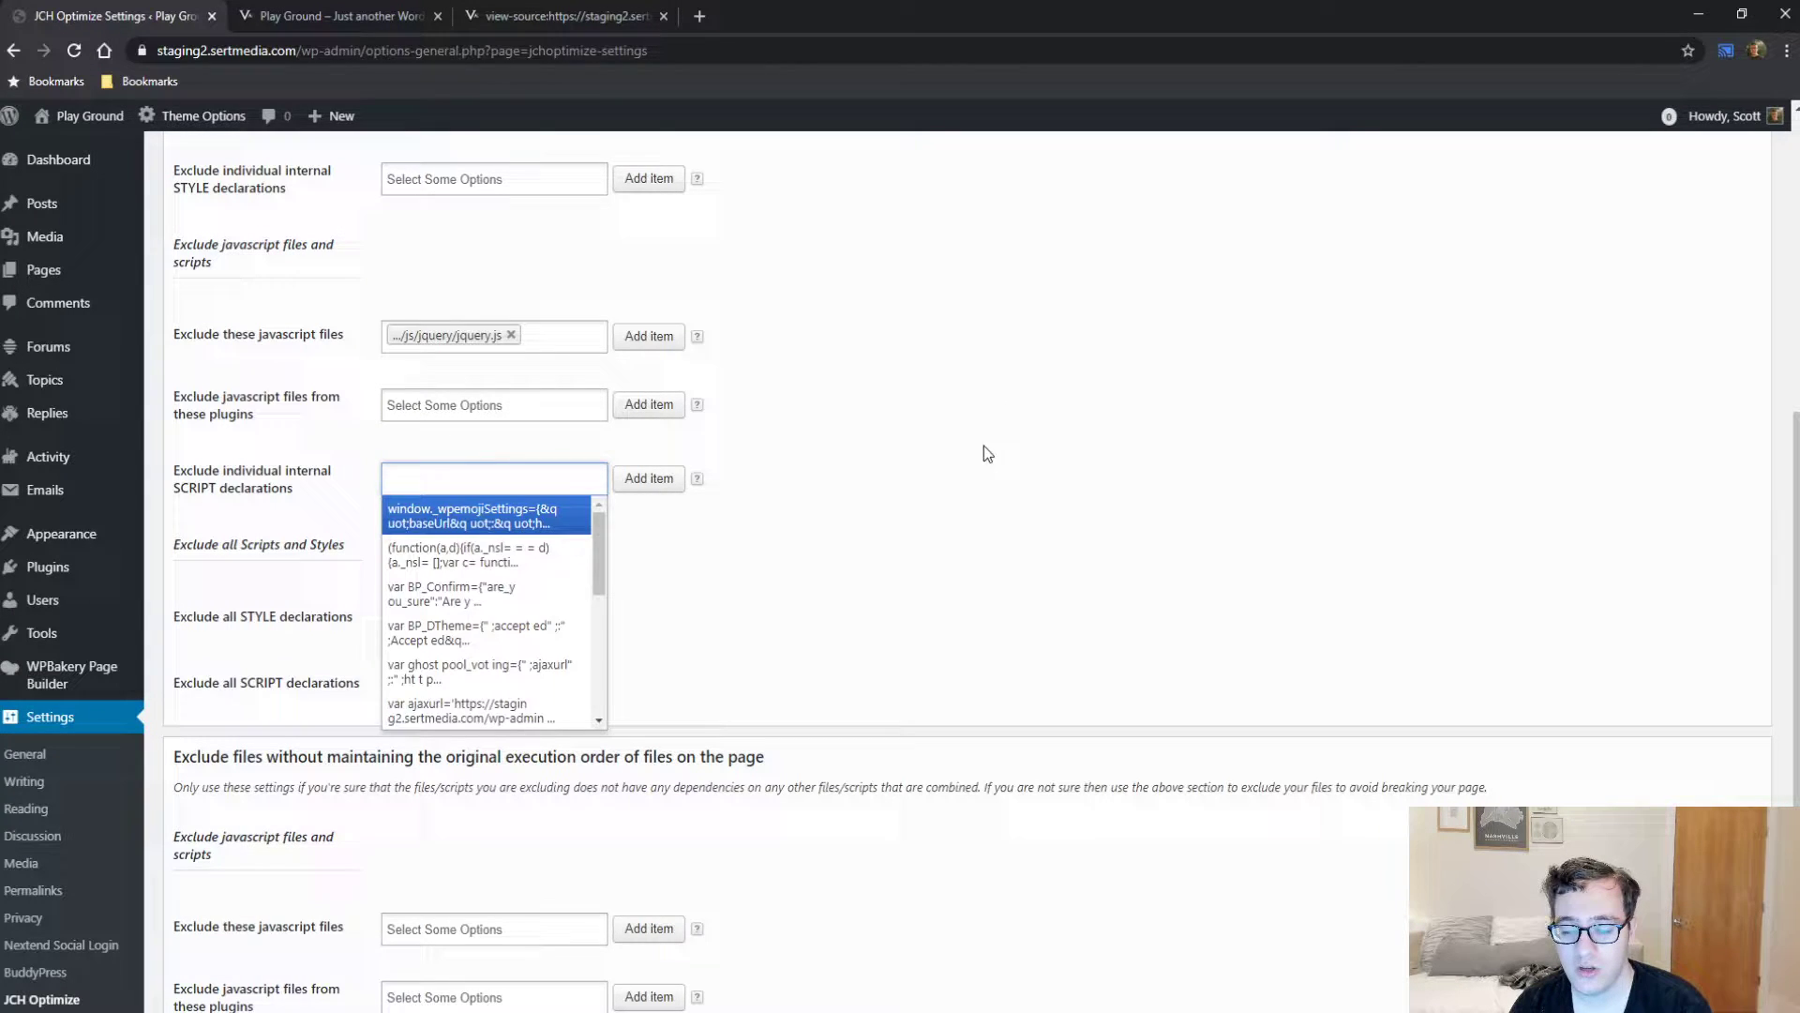
pyautogui.click(972, 476)
# Review the execution-order and 'Don't move these files' options, then save the exclusion changes.
pyautogui.scroll(-3, 834, 548)
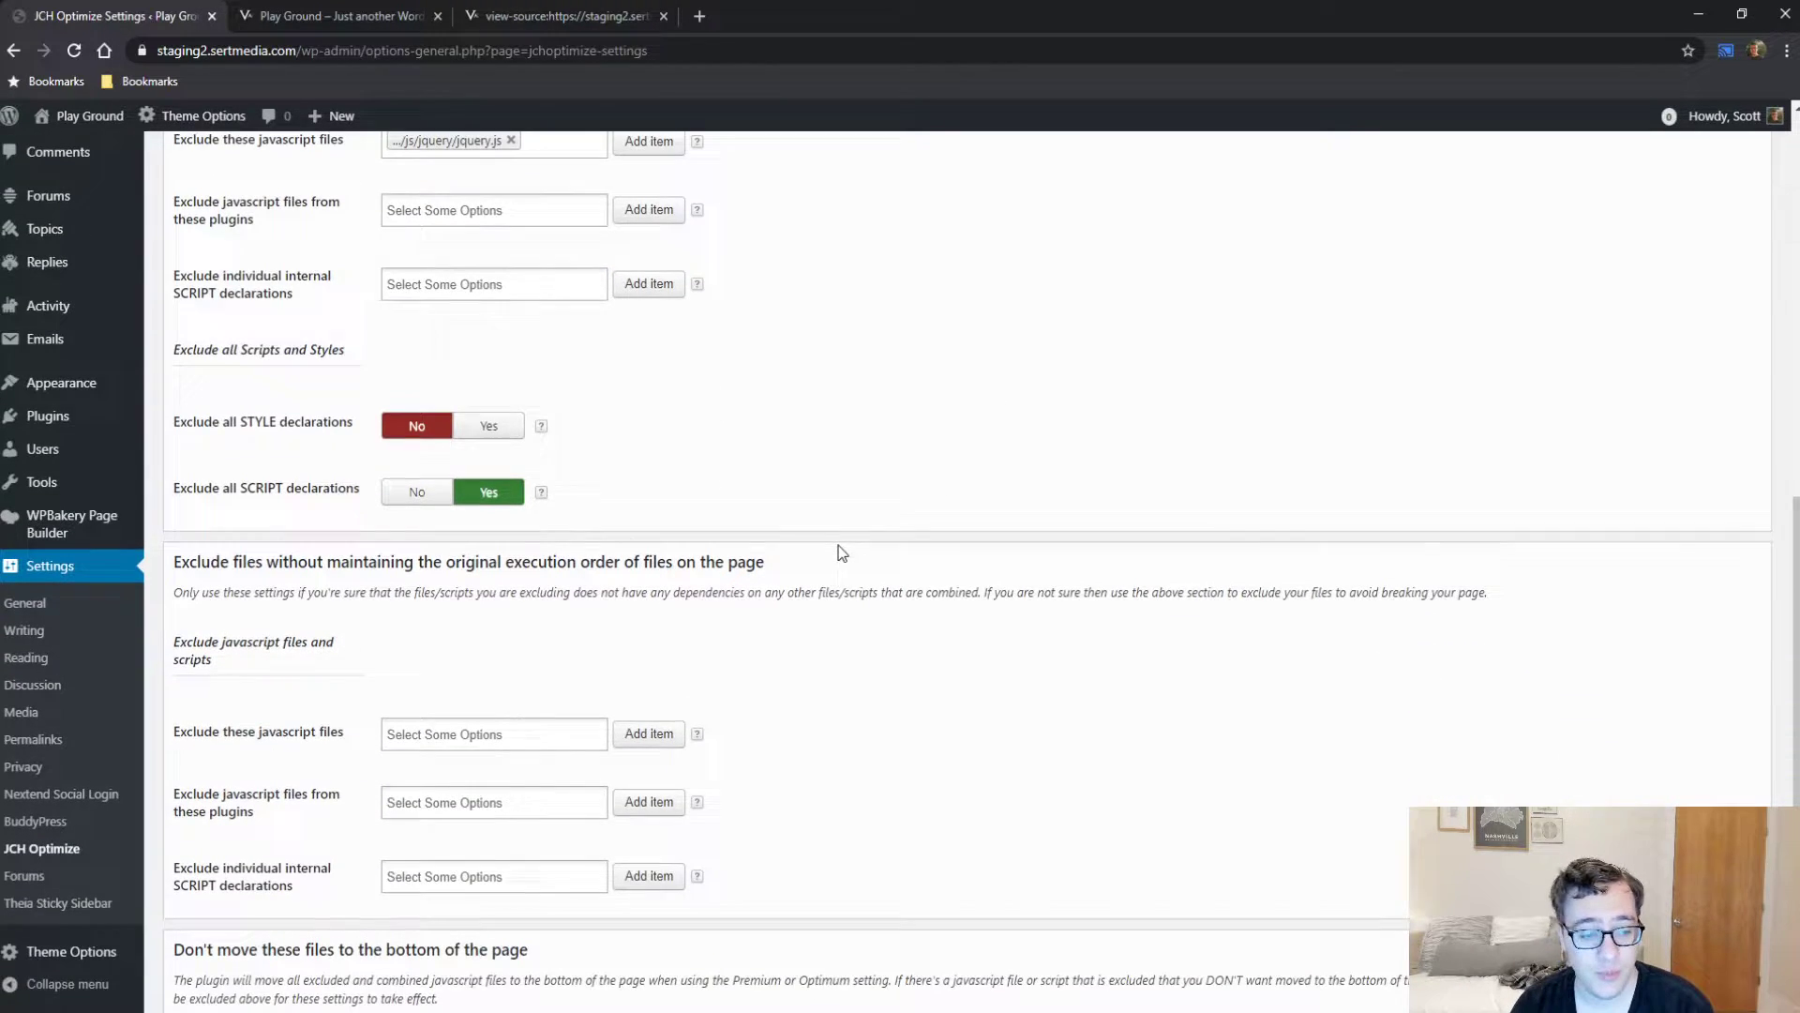
pyautogui.doubleClick(541, 464)
pyautogui.click(541, 464)
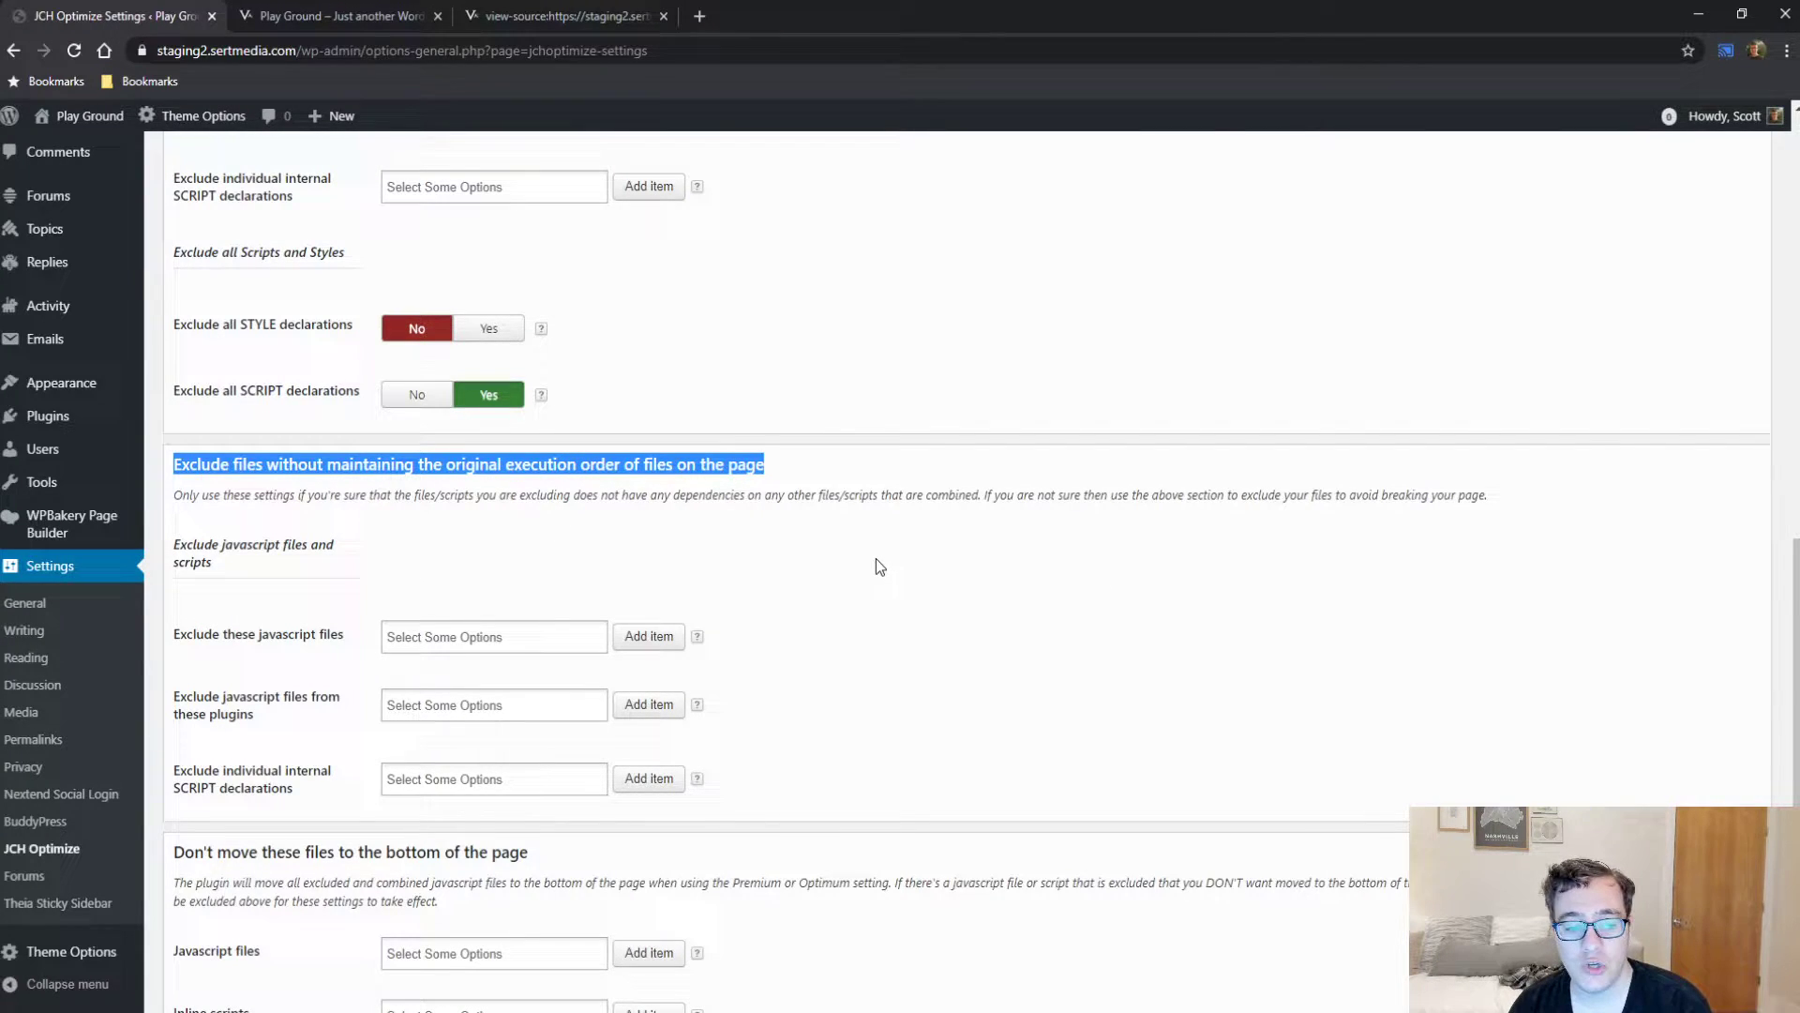
pyautogui.scroll(-2, 877, 559)
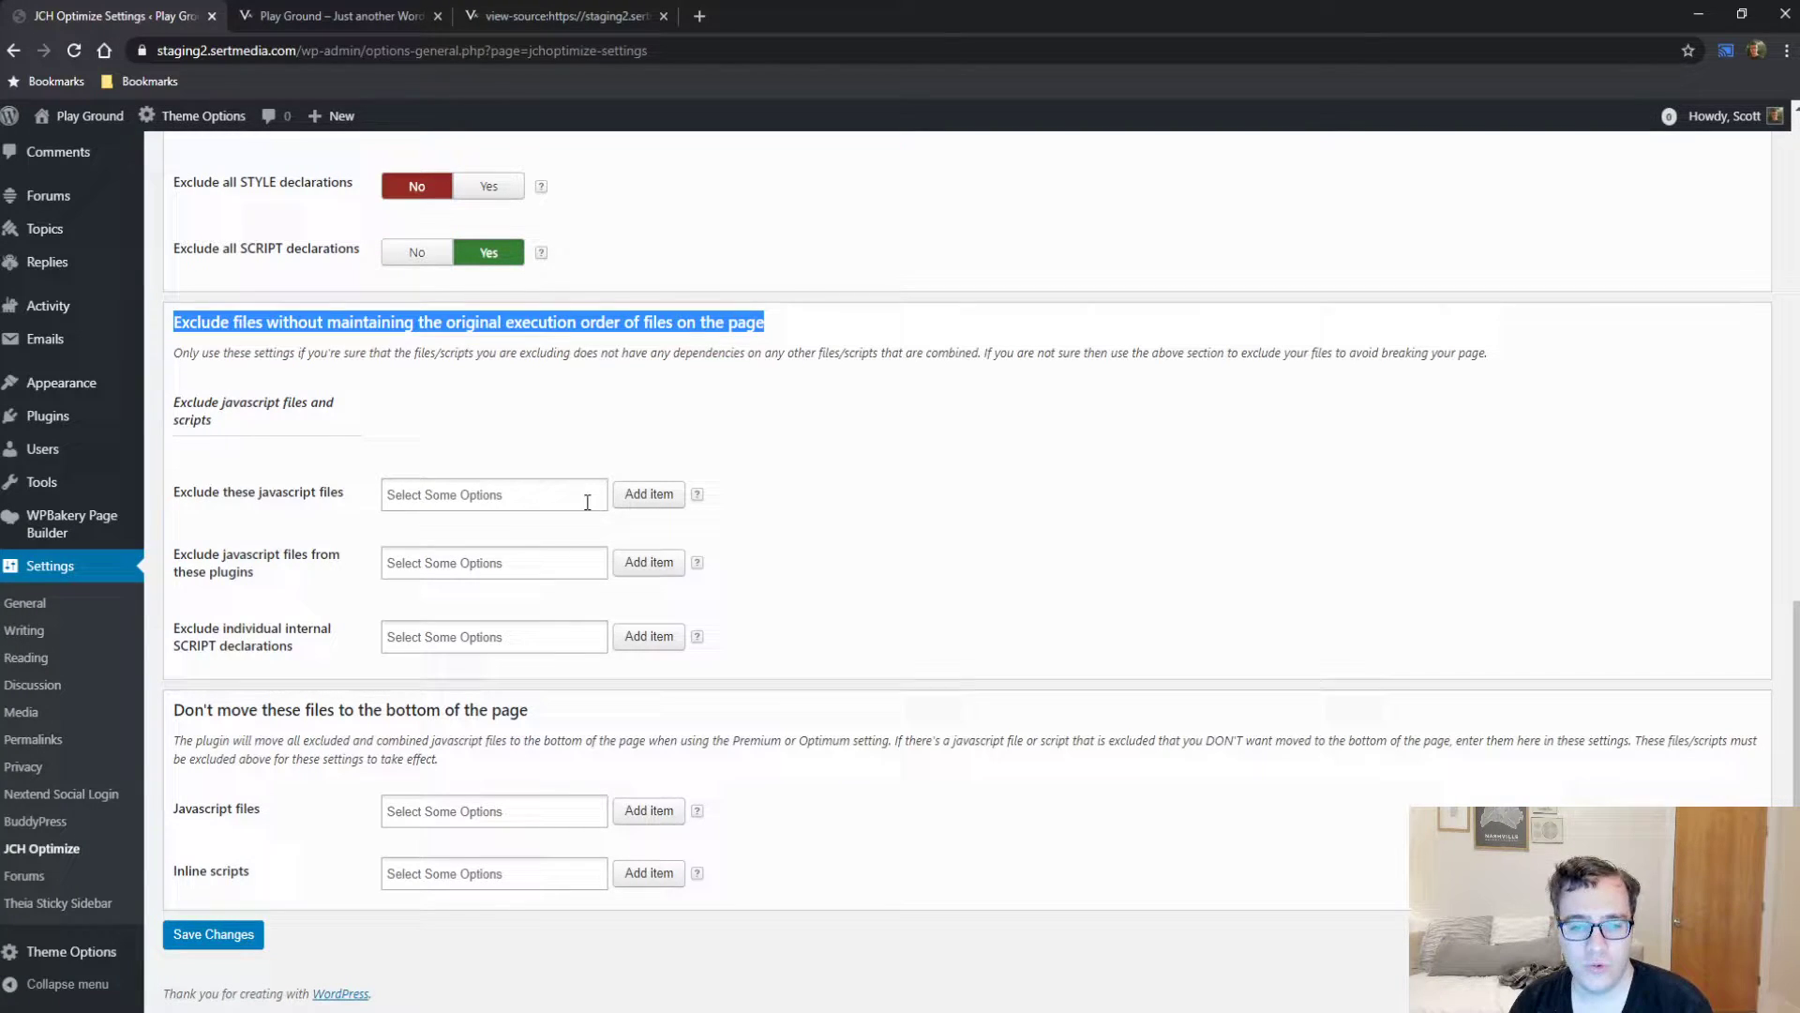
pyautogui.tripleClick(349, 712)
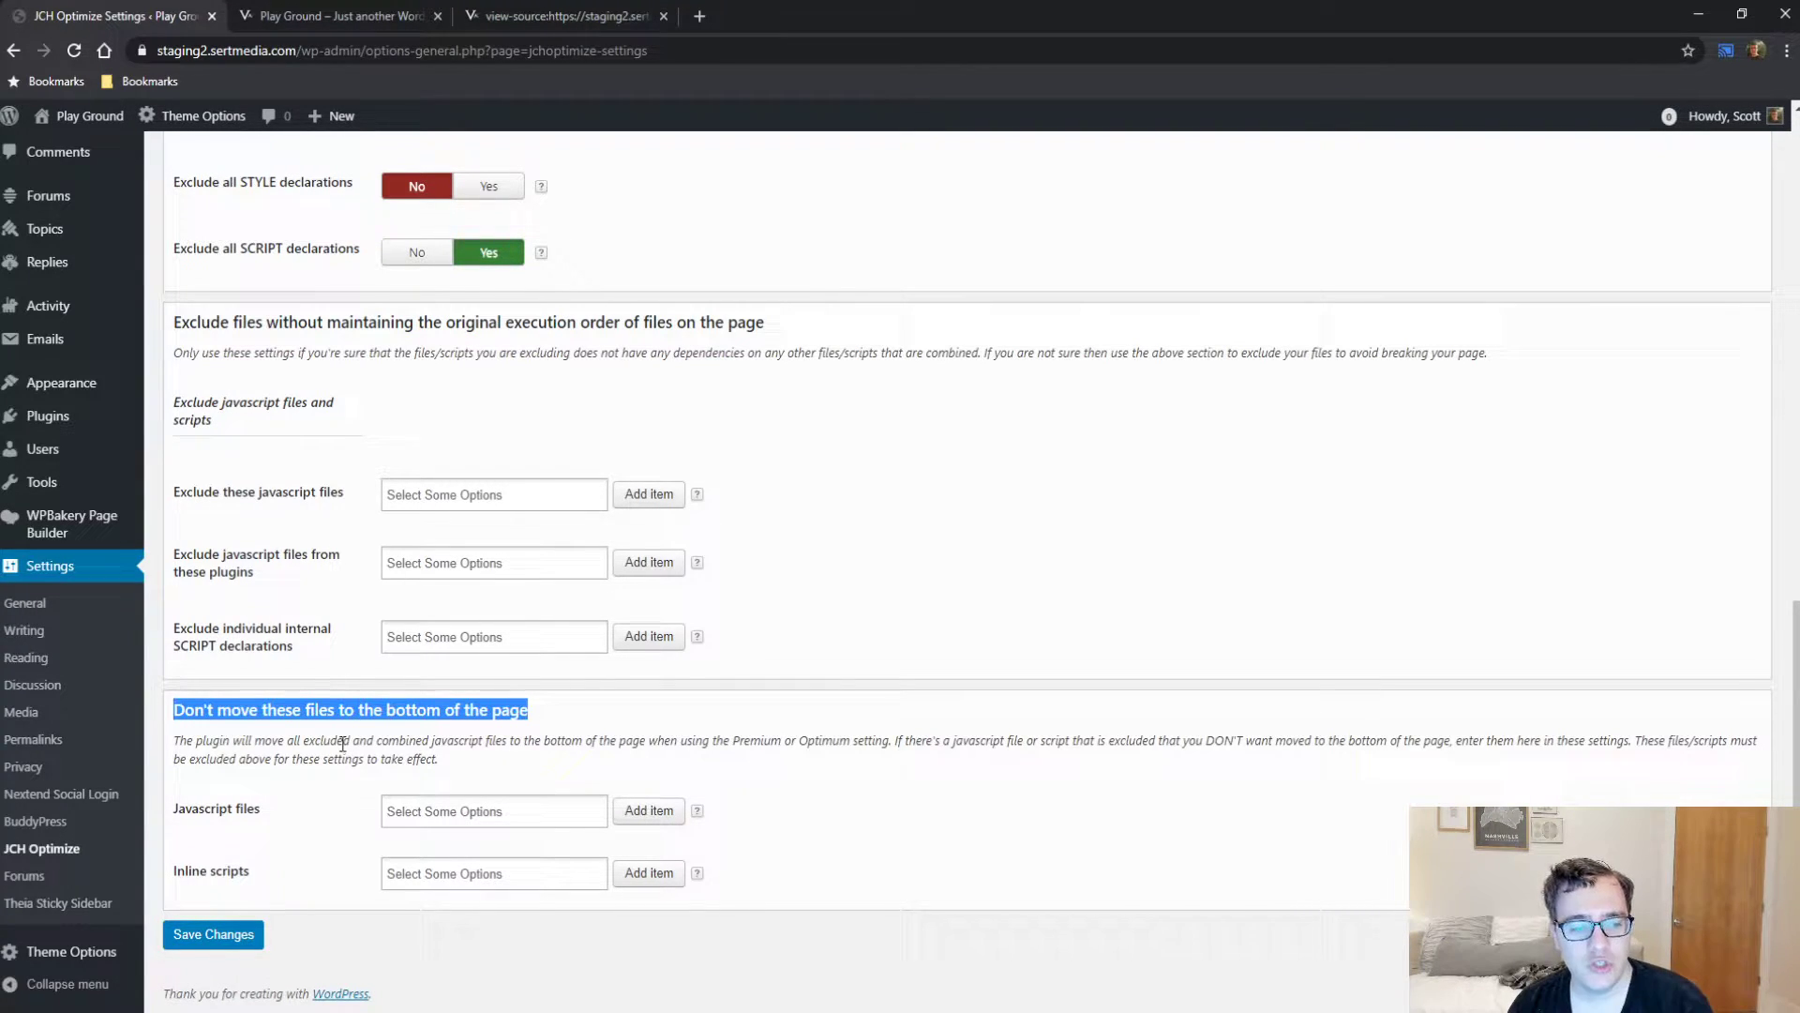
pyautogui.click(495, 812)
pyautogui.moveTo(880, 750); pyautogui.dragTo(638, 764)
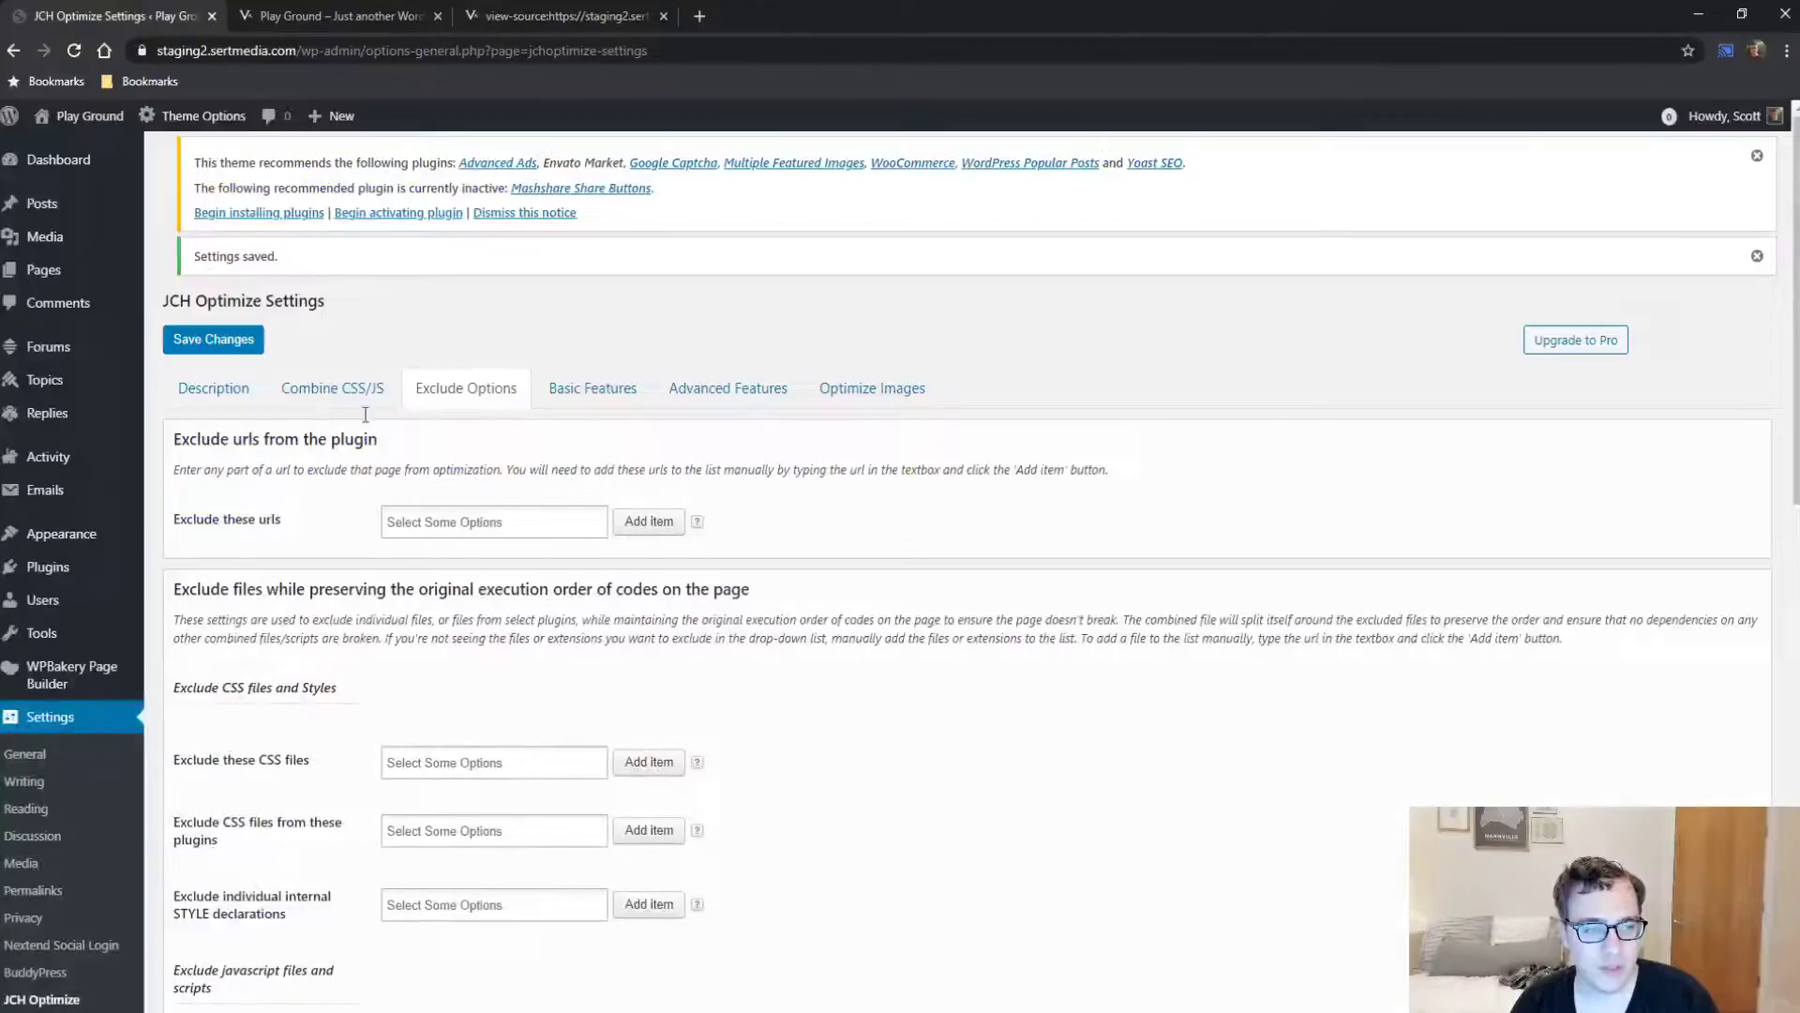
pyautogui.scroll(-10, 506, 628)
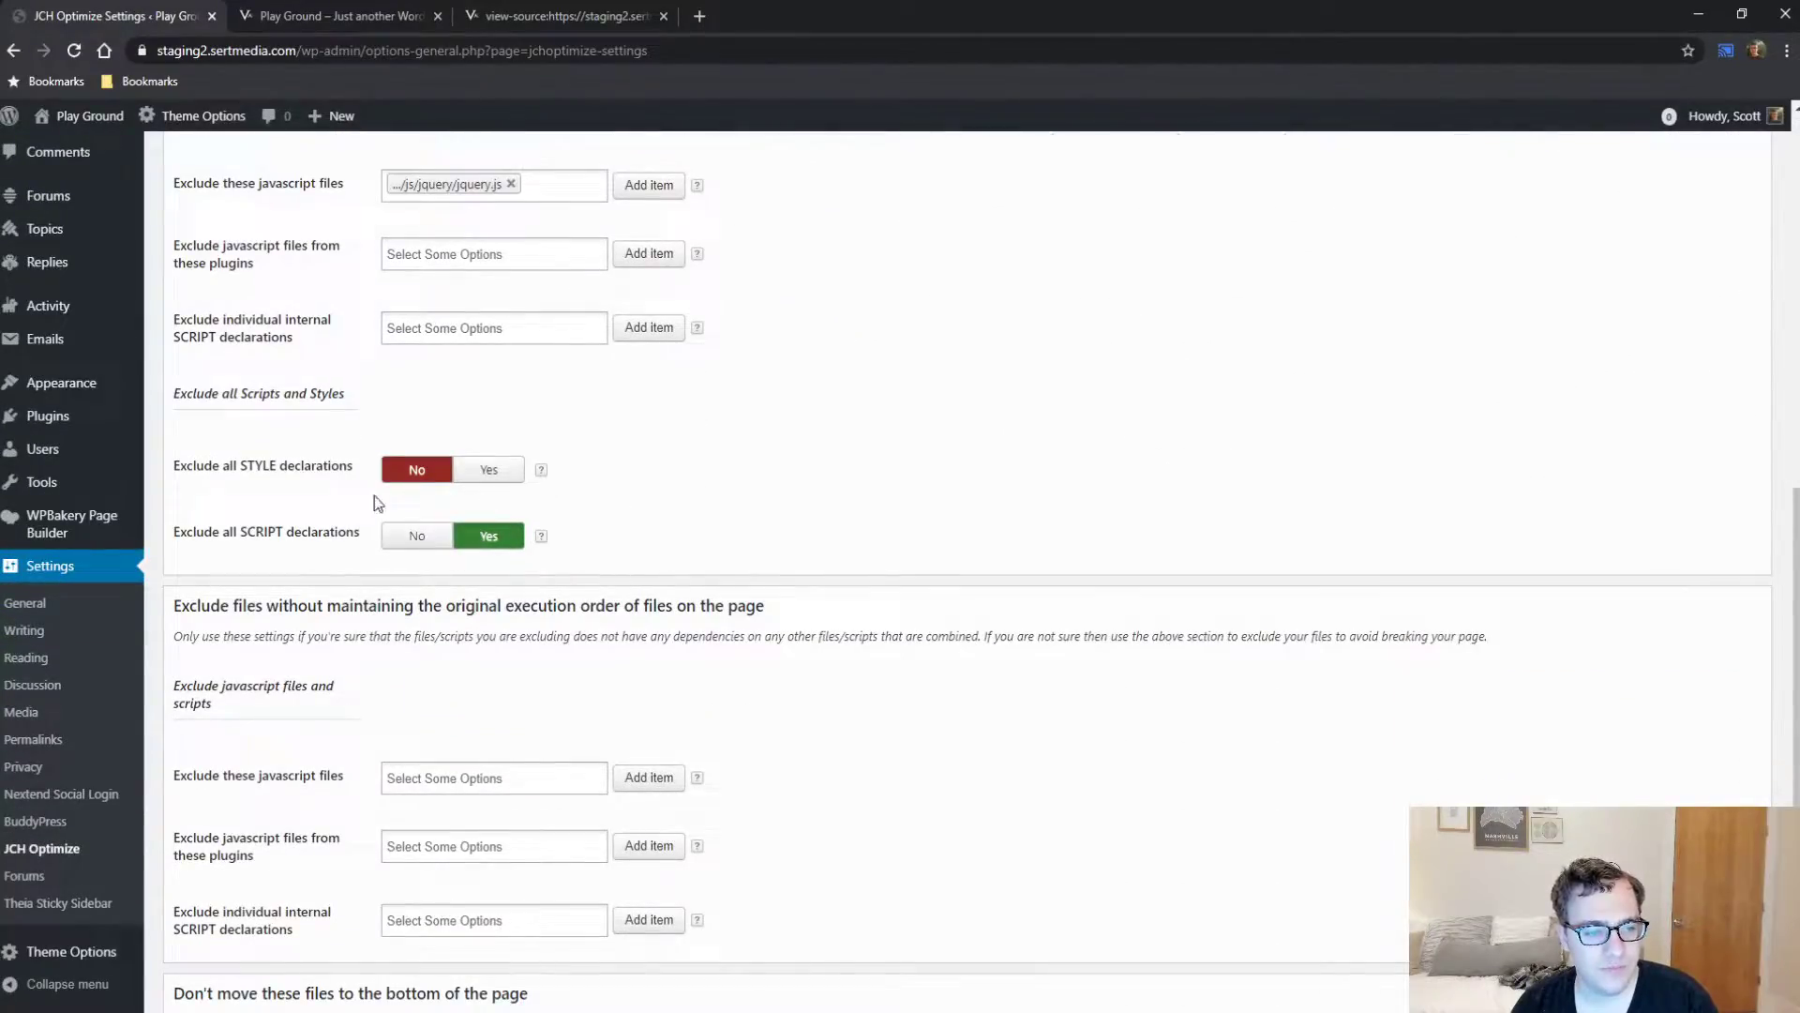
pyautogui.scroll(-3, 582, 530)
pyautogui.scroll(11, 871, 663)
pyautogui.scroll(-5, 539, 542)
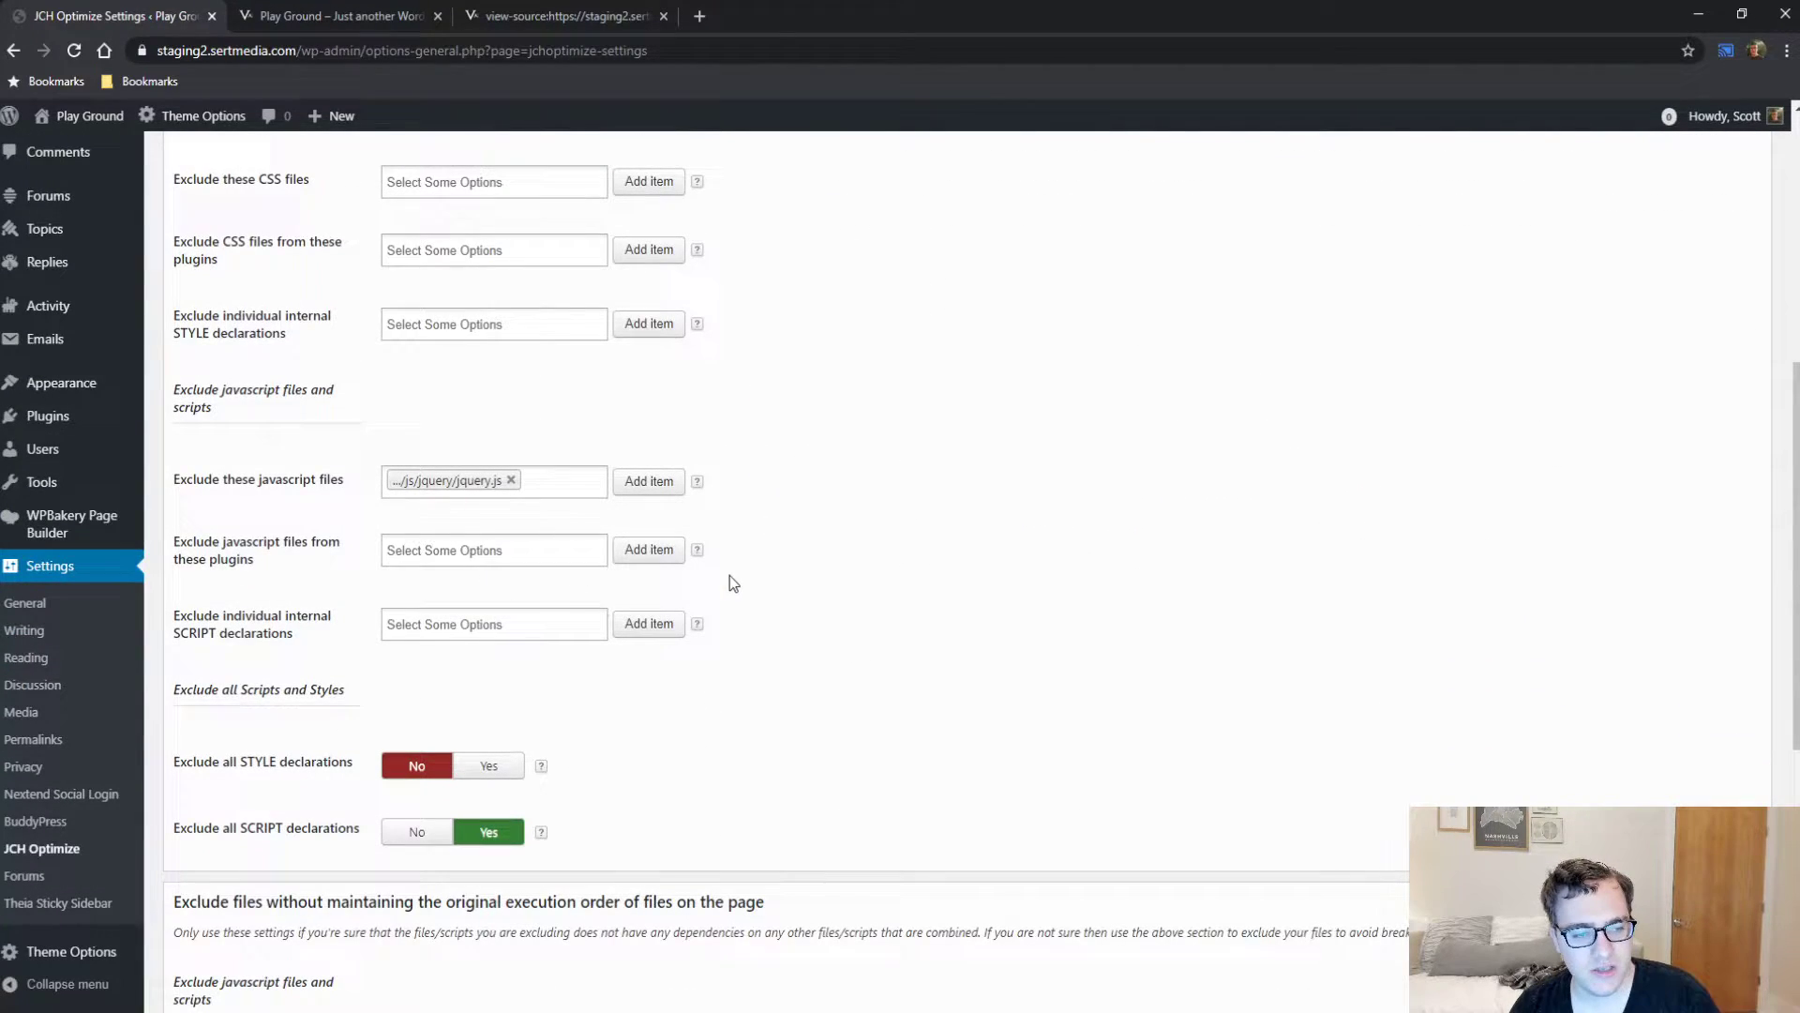
pyautogui.scroll(4, 728, 582)
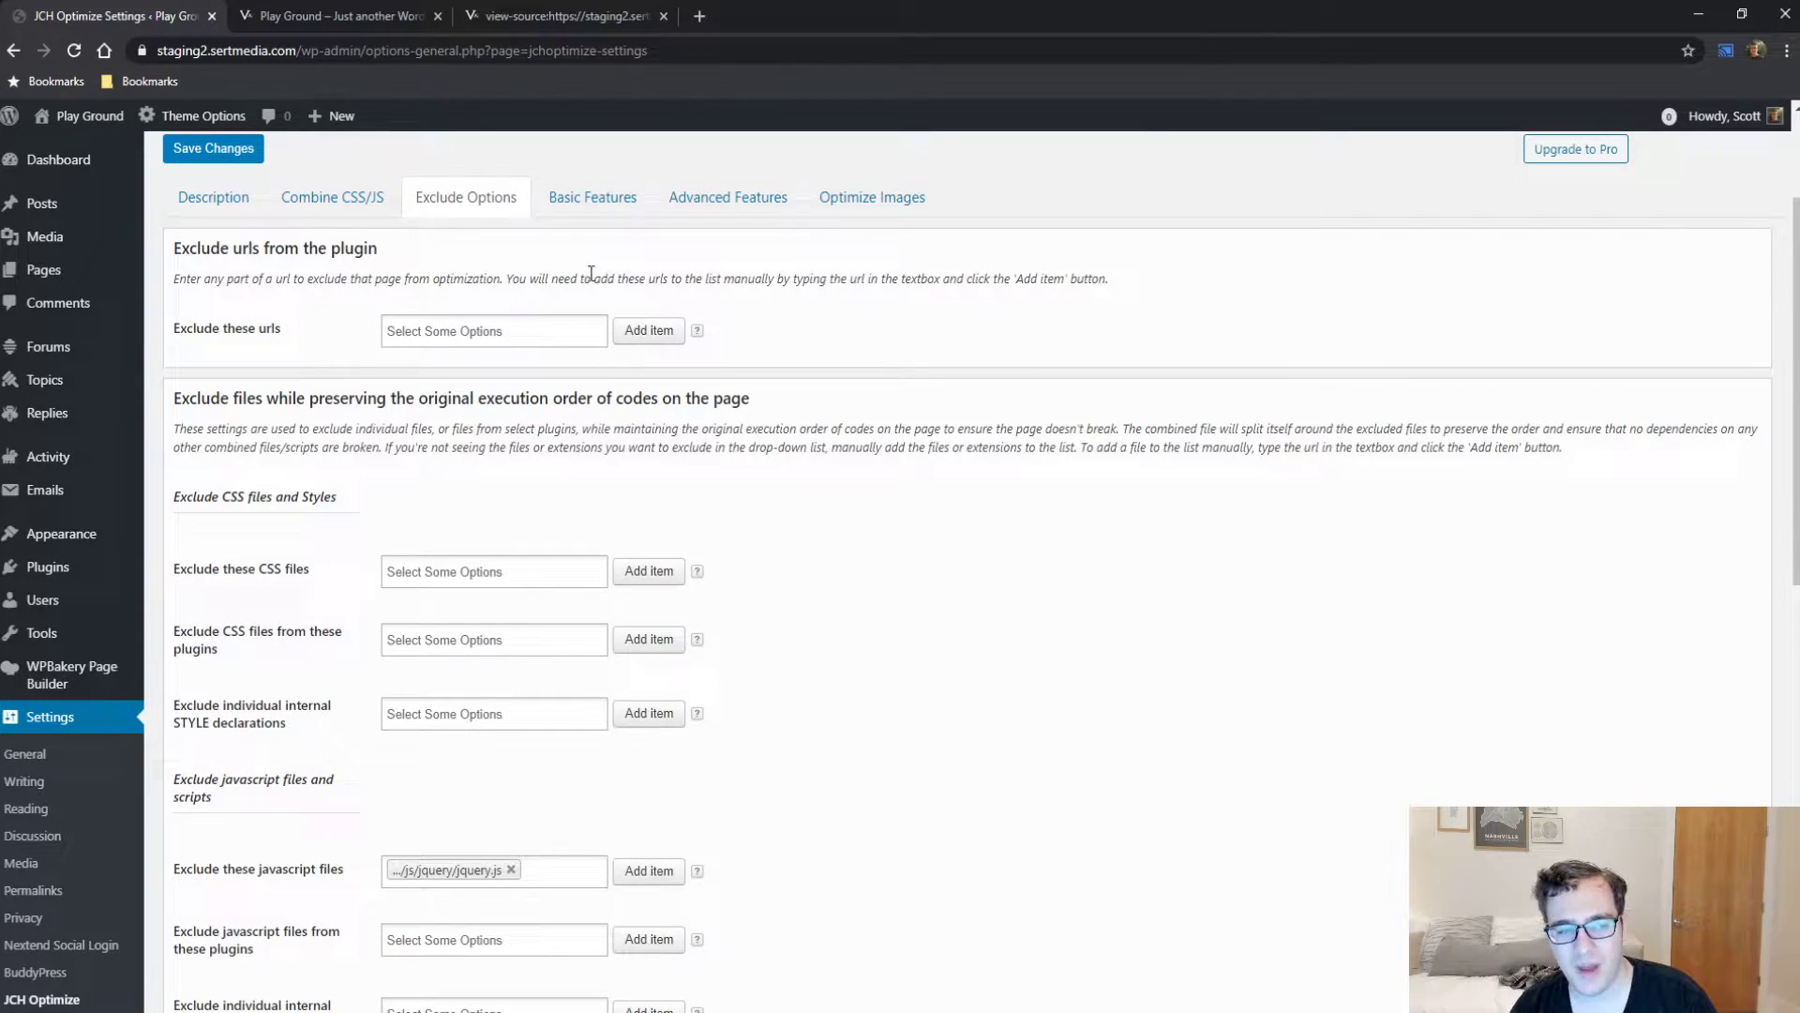
# On Basic Features, set Page Cache Enable to Yes with a 12-hour cache lifetime.
pyautogui.click(583, 199)
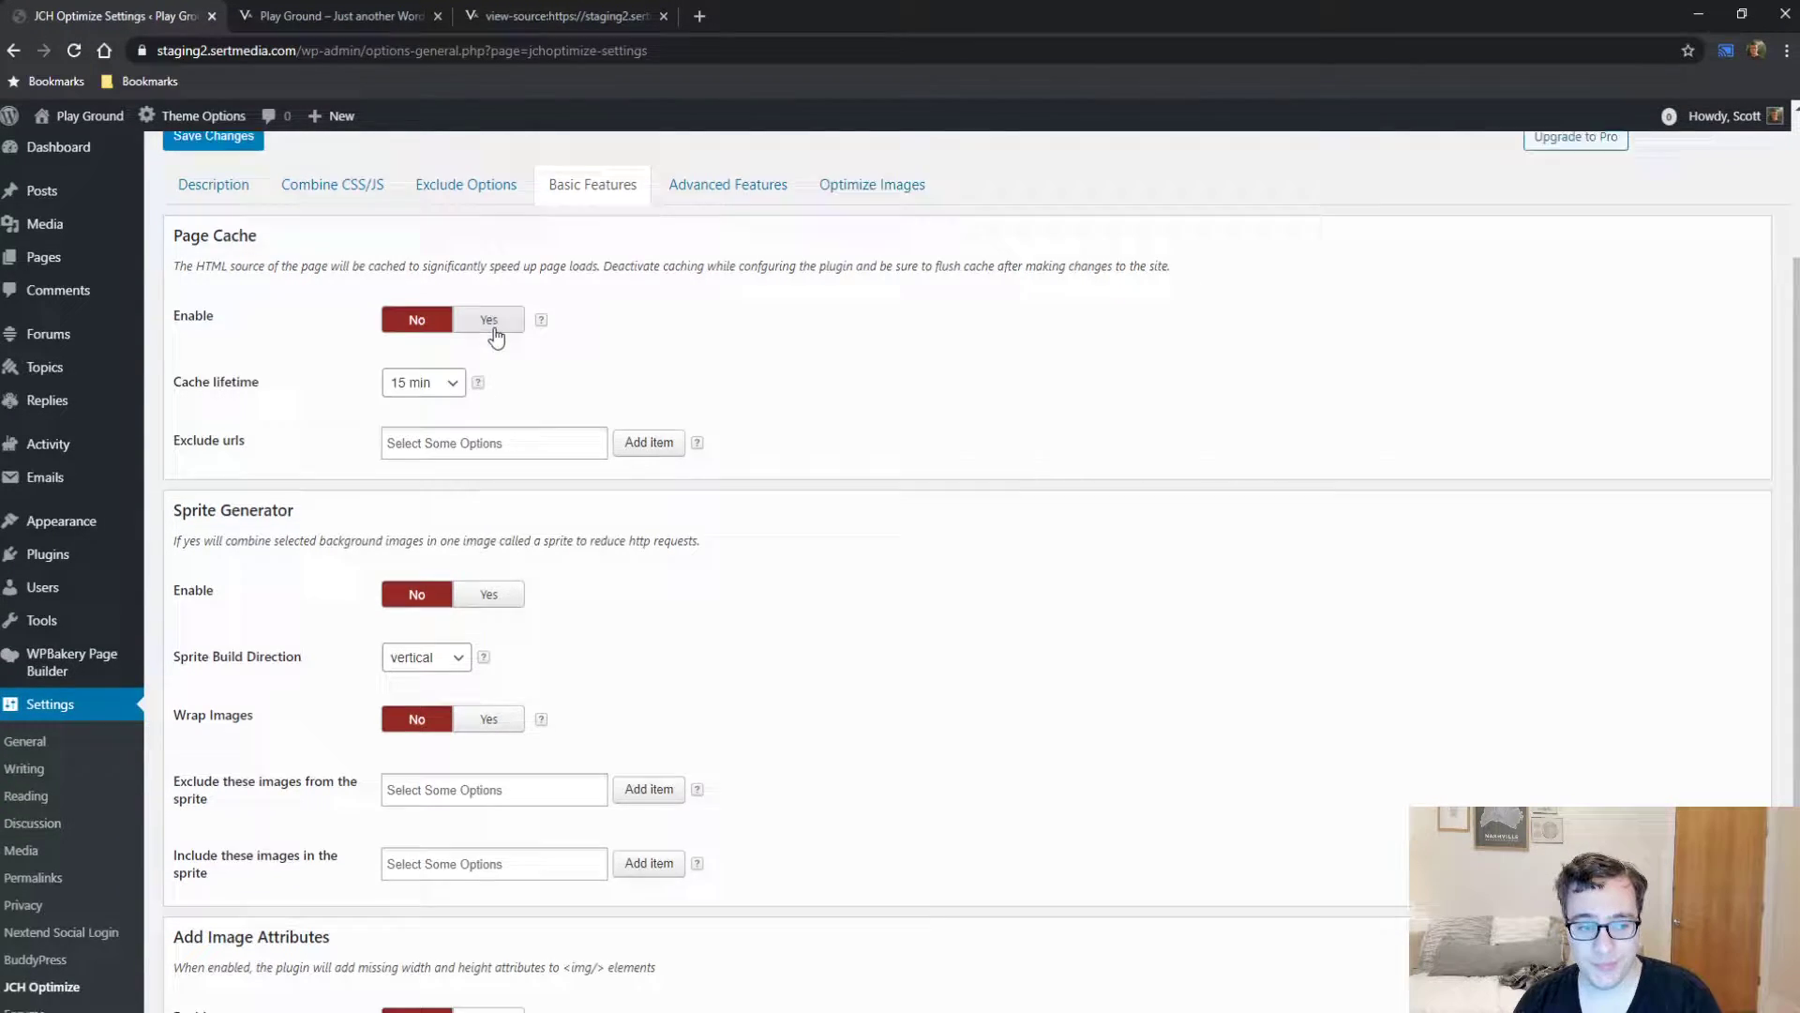
pyautogui.scroll(-2, 499, 336)
pyautogui.scroll(3, 507, 333)
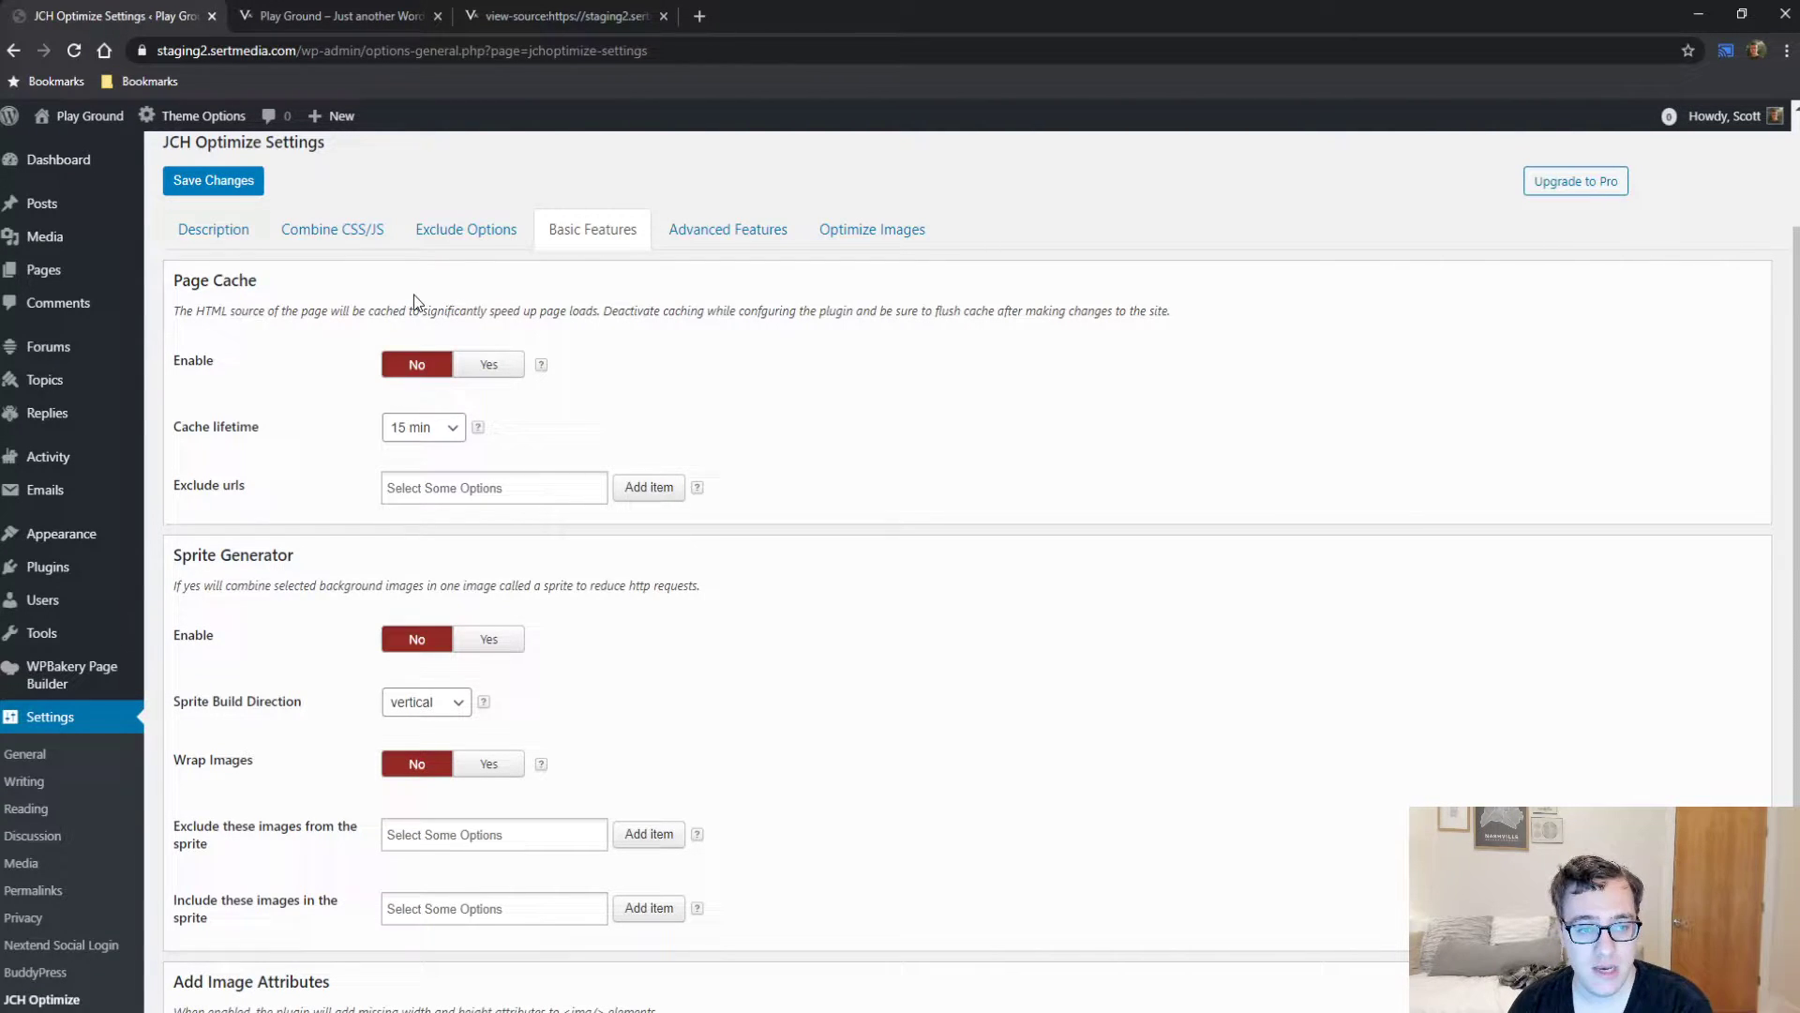
pyautogui.click(489, 367)
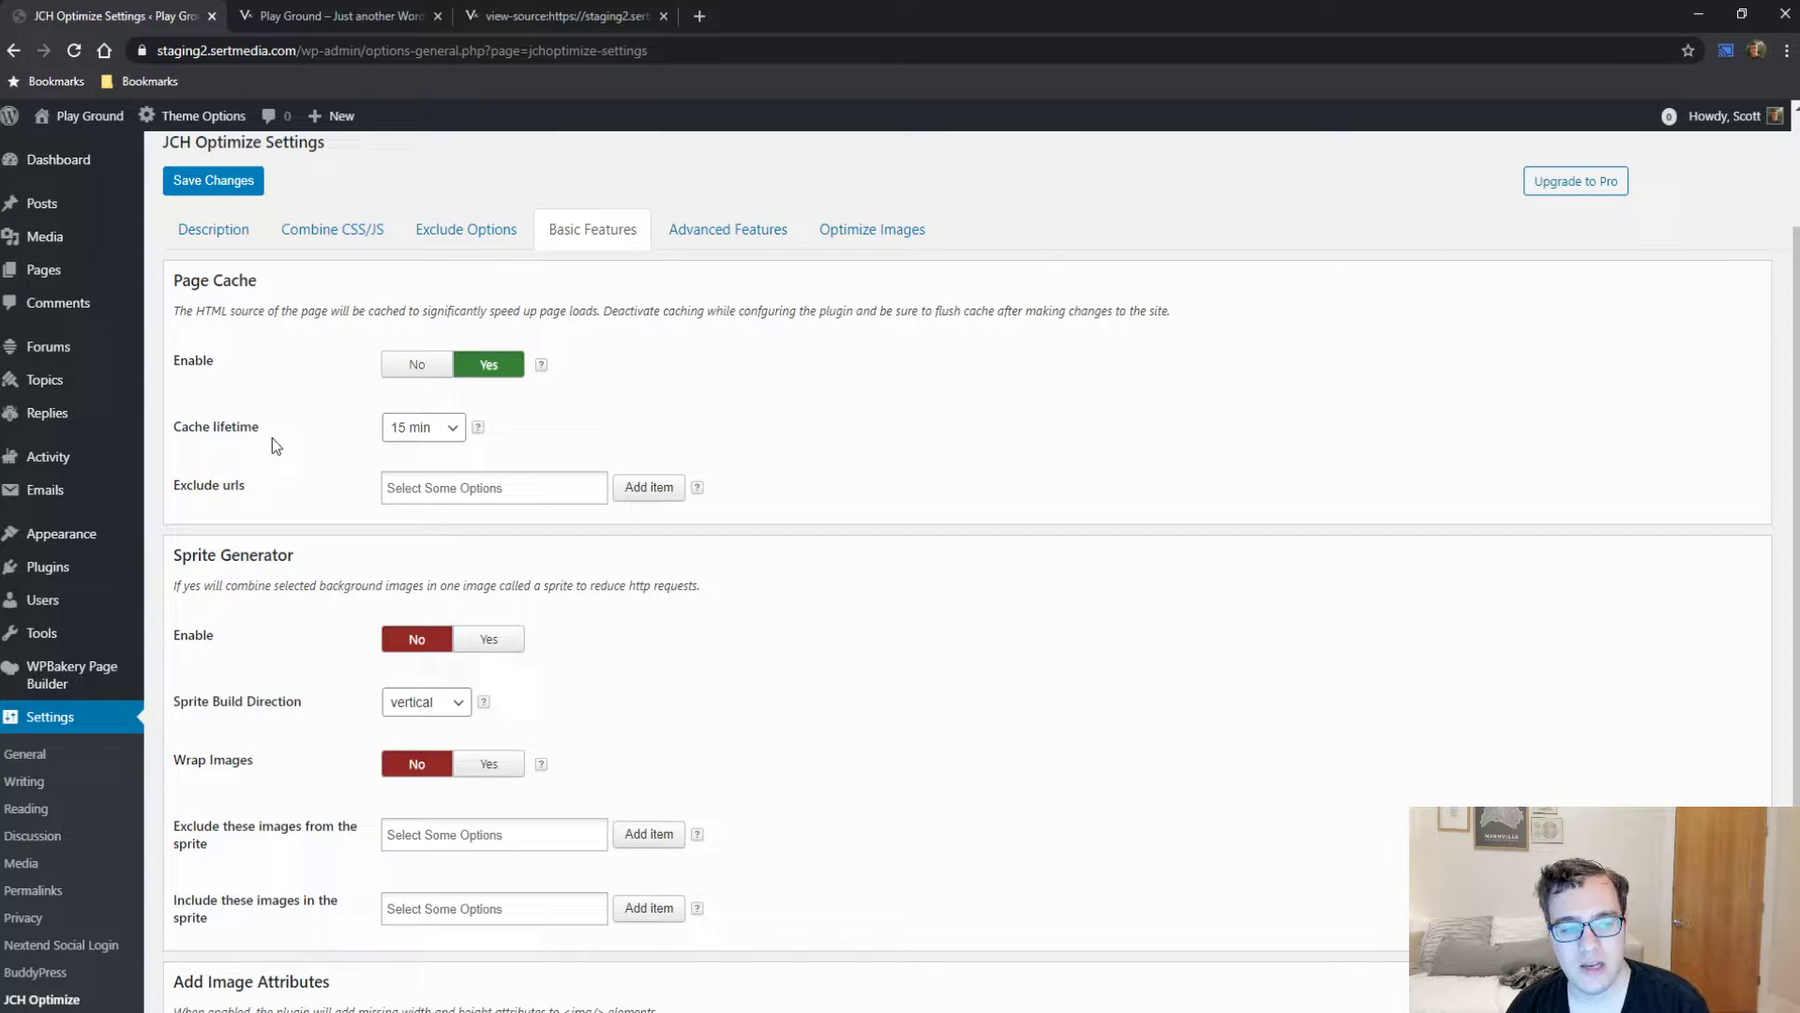
pyautogui.click(418, 426)
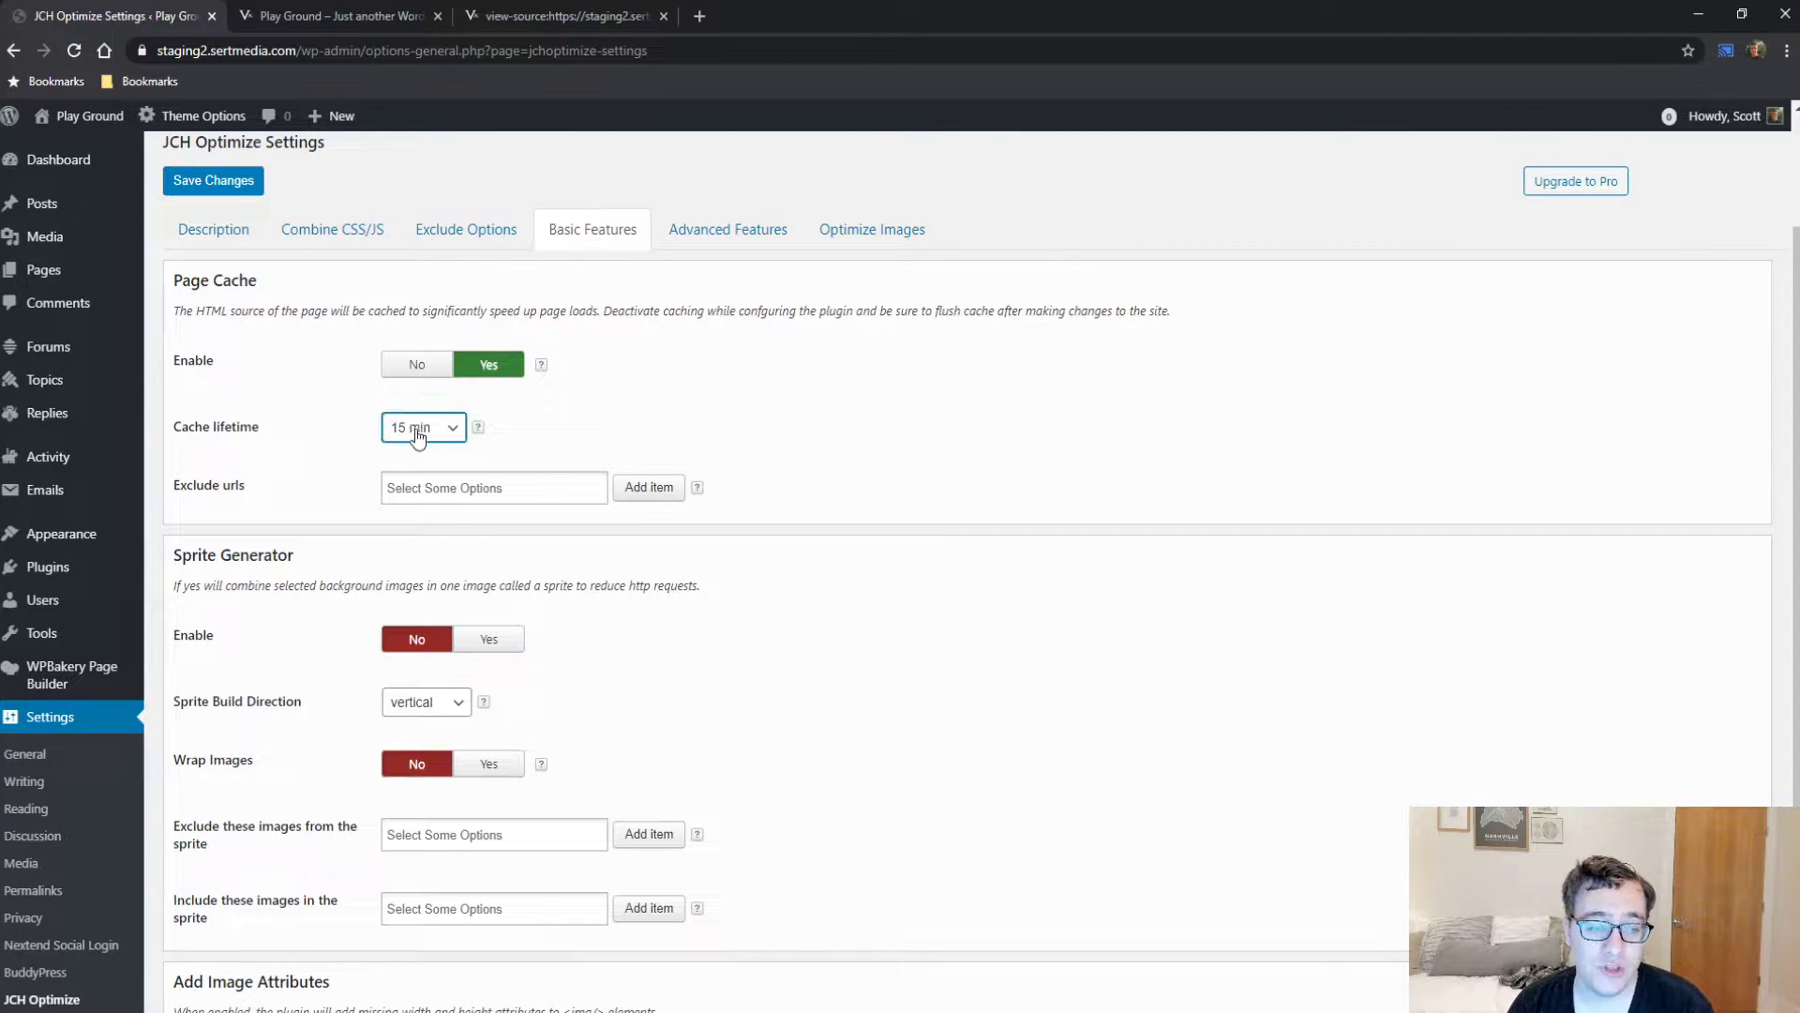
pyautogui.click(413, 533)
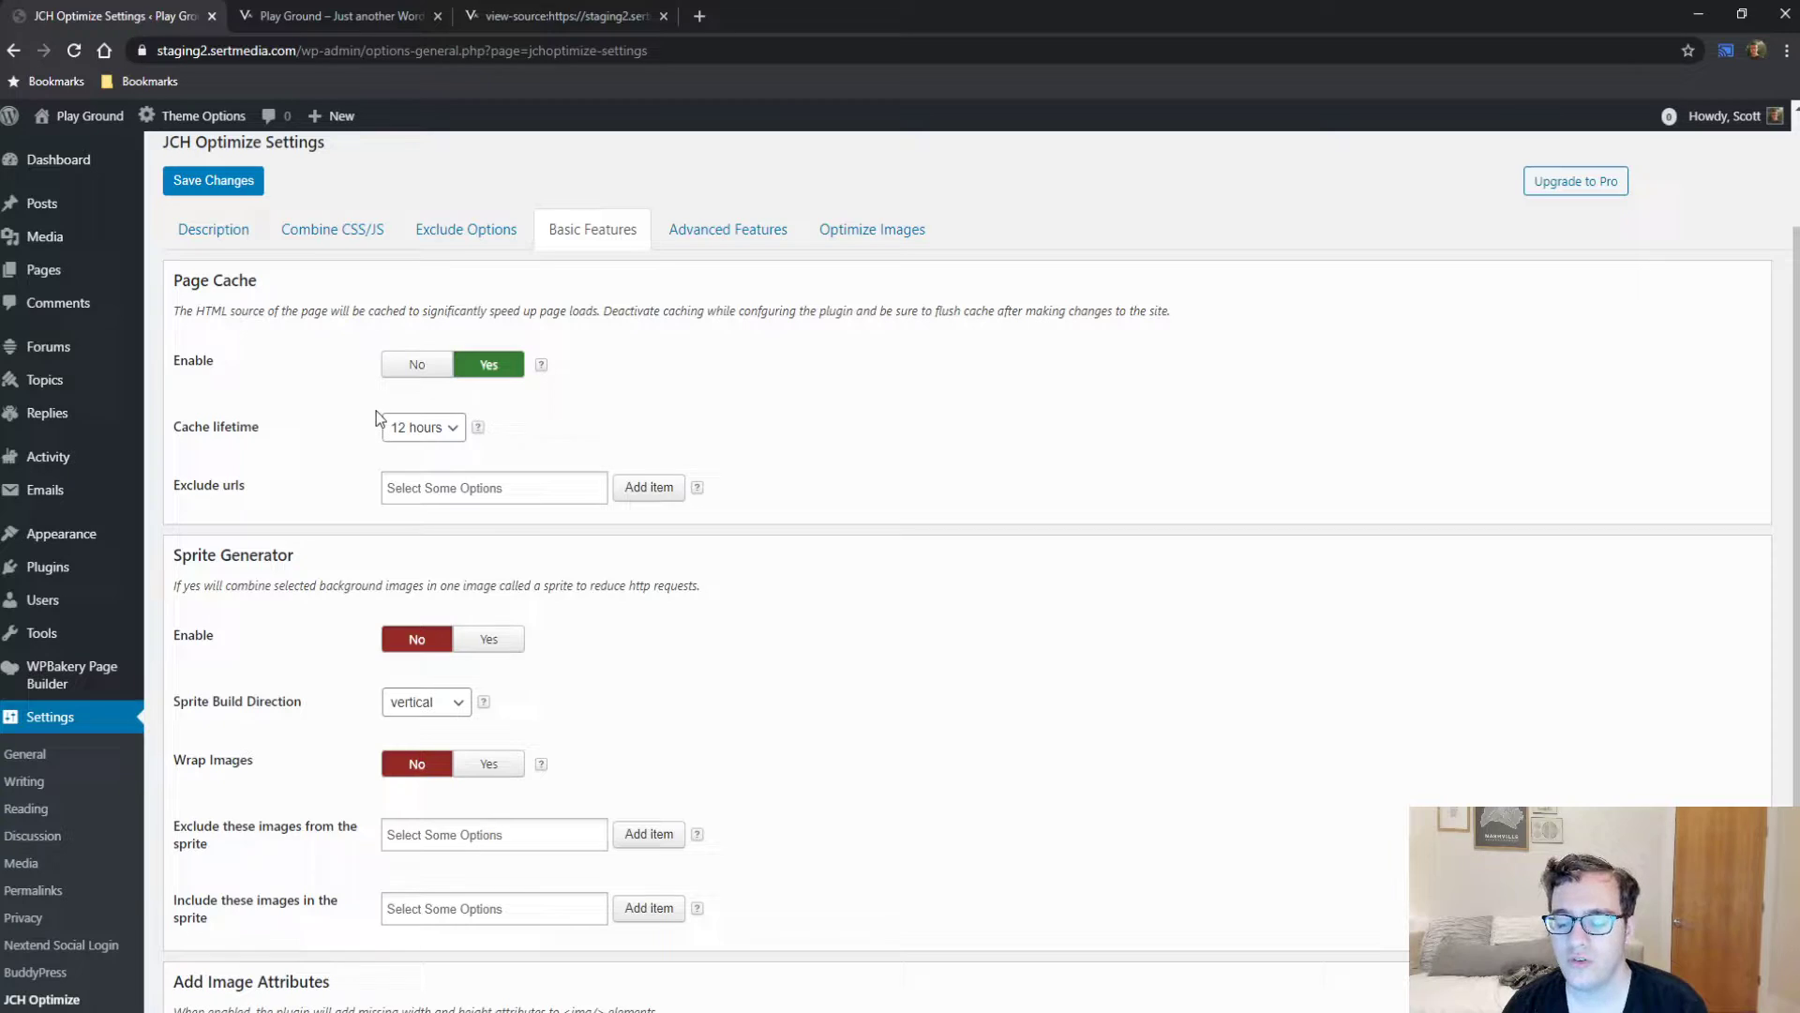
pyautogui.click(403, 428)
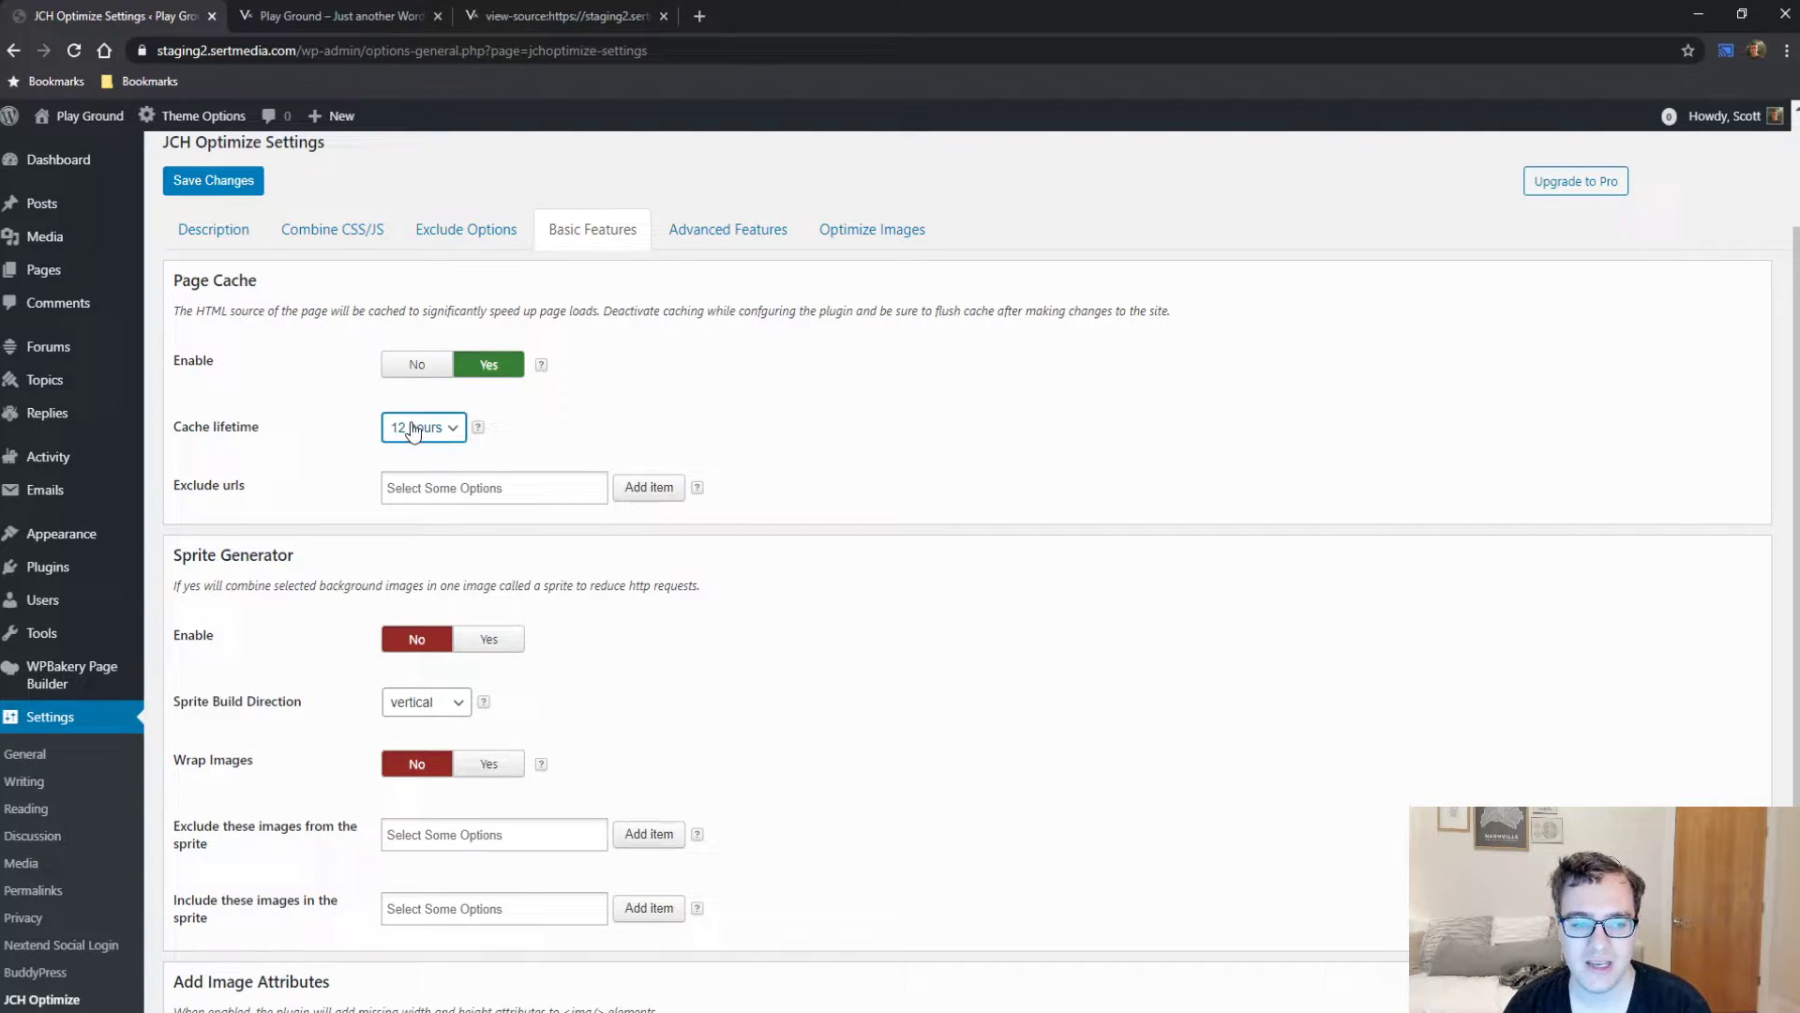
pyautogui.doubleClick(615, 440)
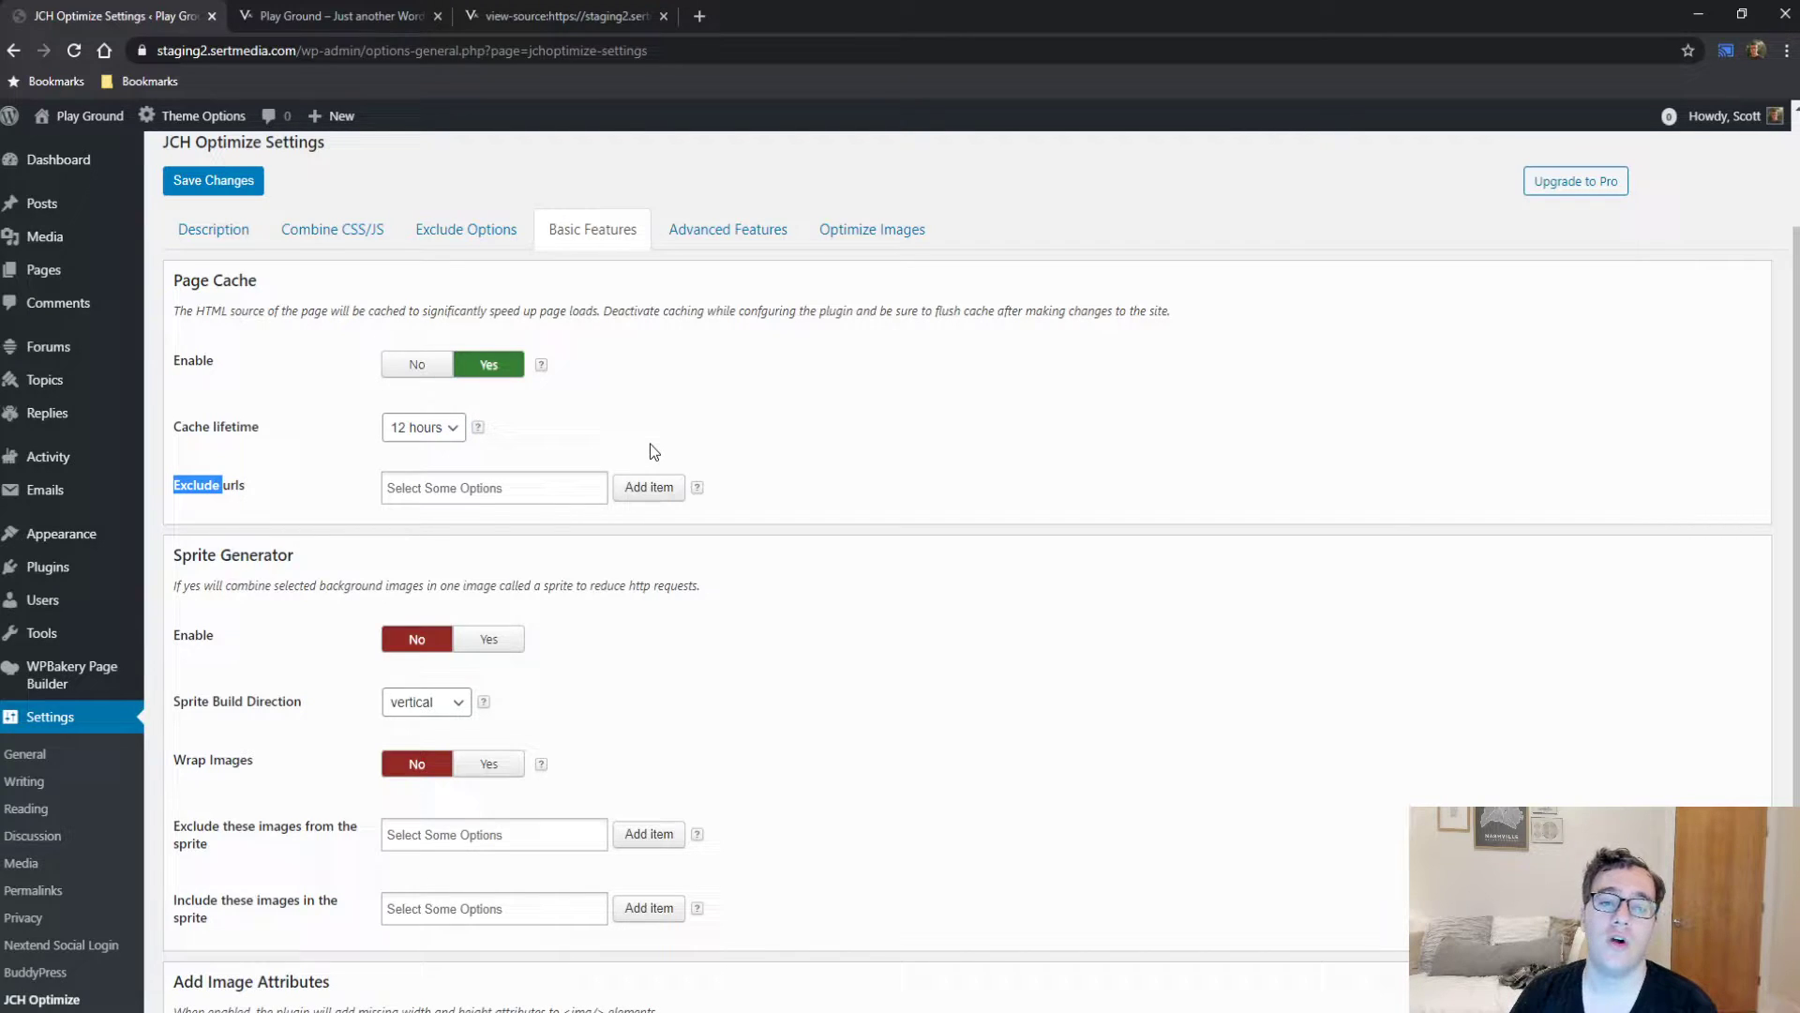
pyautogui.click(648, 405)
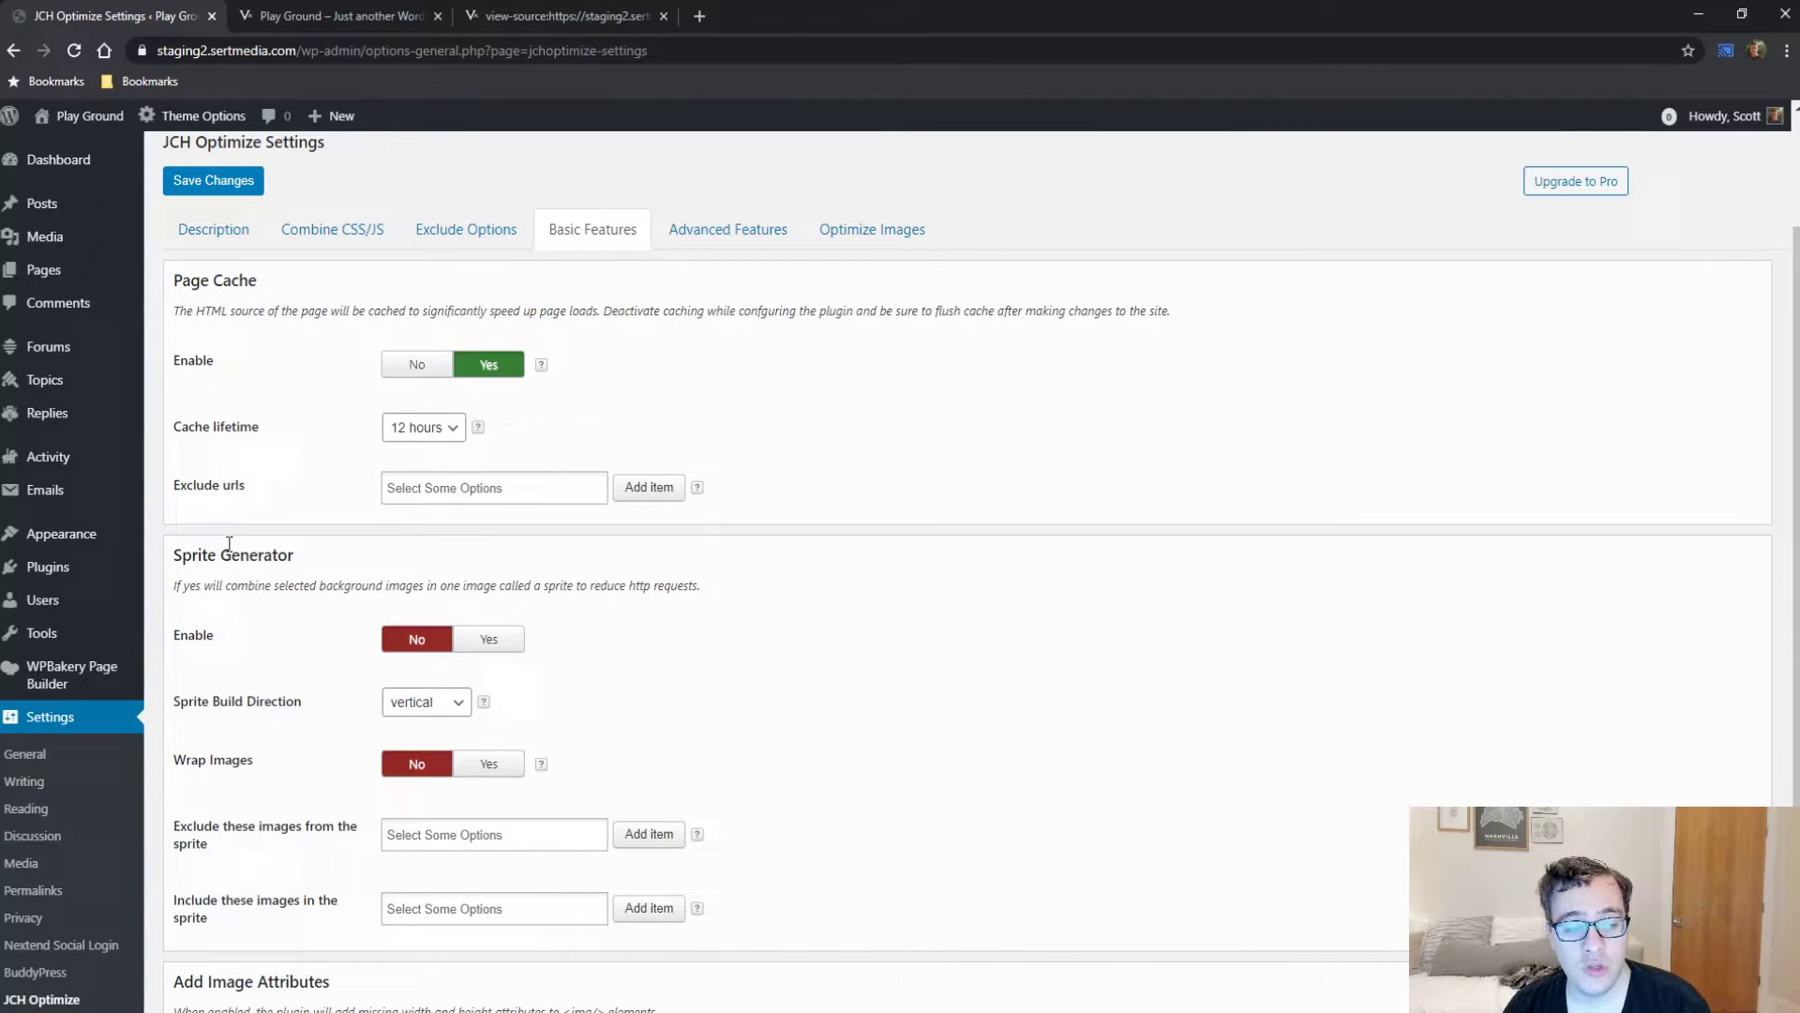
# Set the Sprite Generator Enable option to Yes.
pyautogui.moveTo(217, 546); pyautogui.dragTo(249, 593)
pyautogui.tripleClick(249, 589)
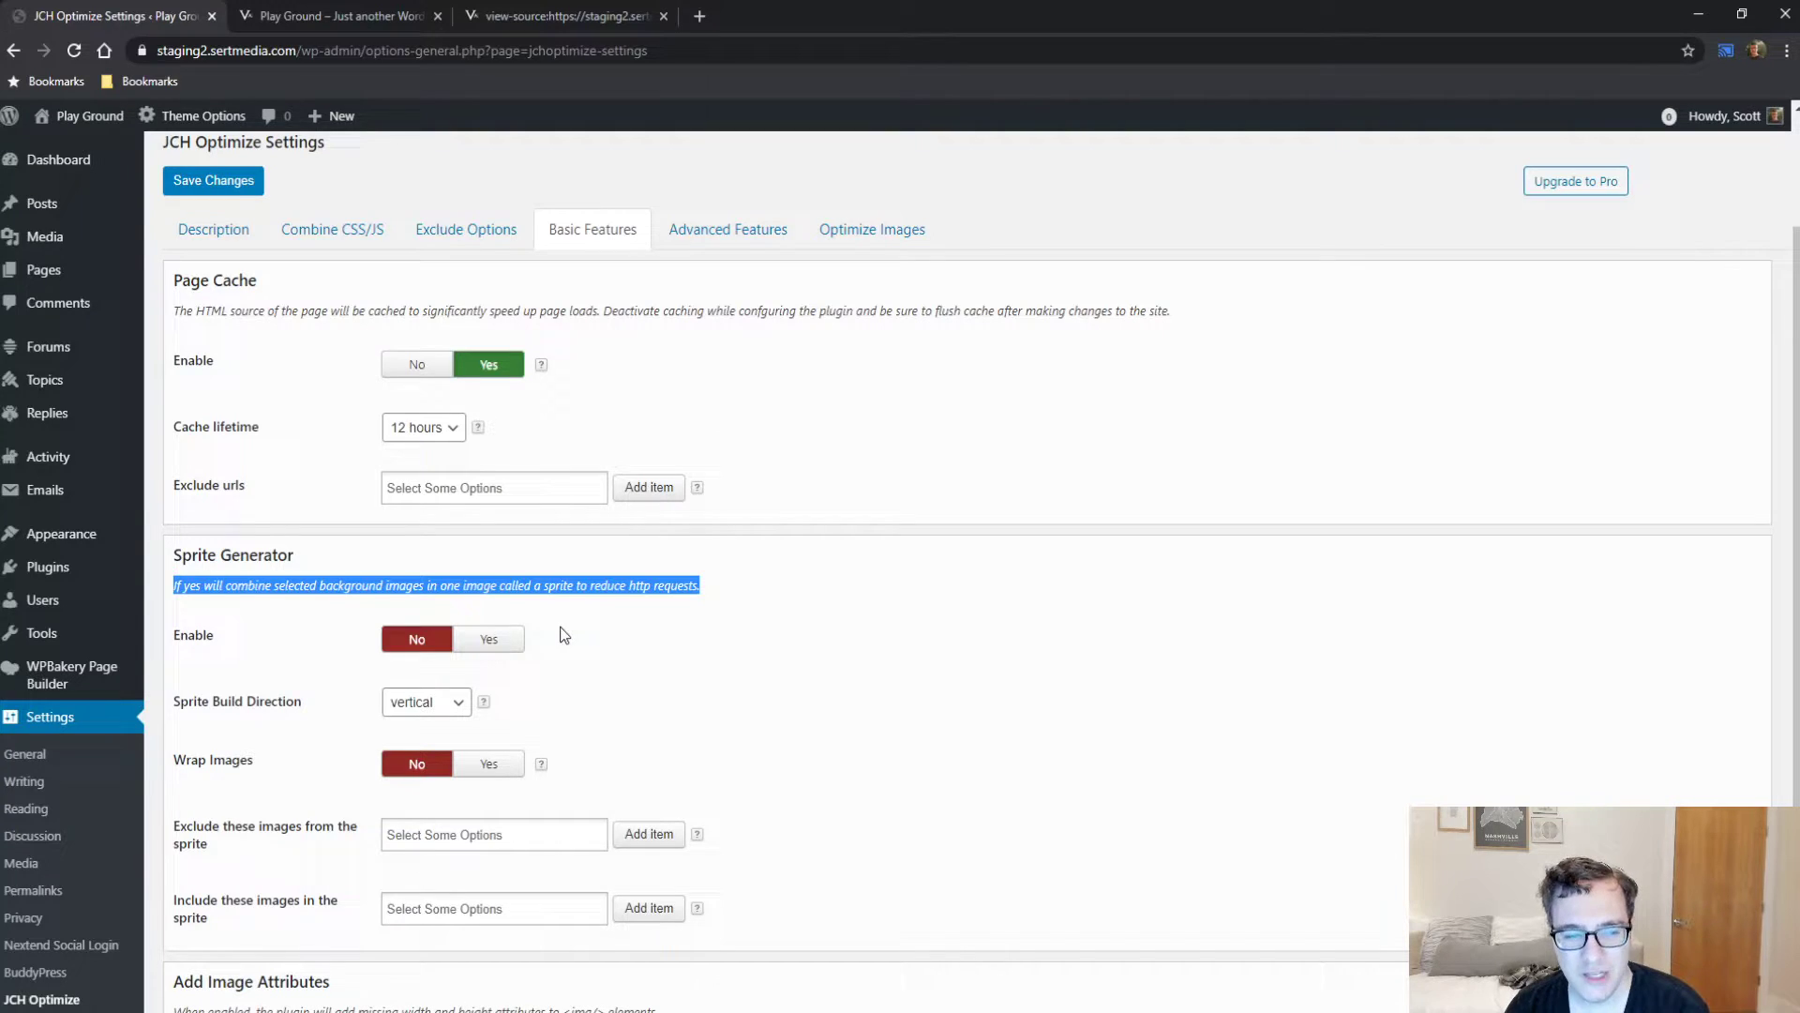
pyautogui.click(511, 645)
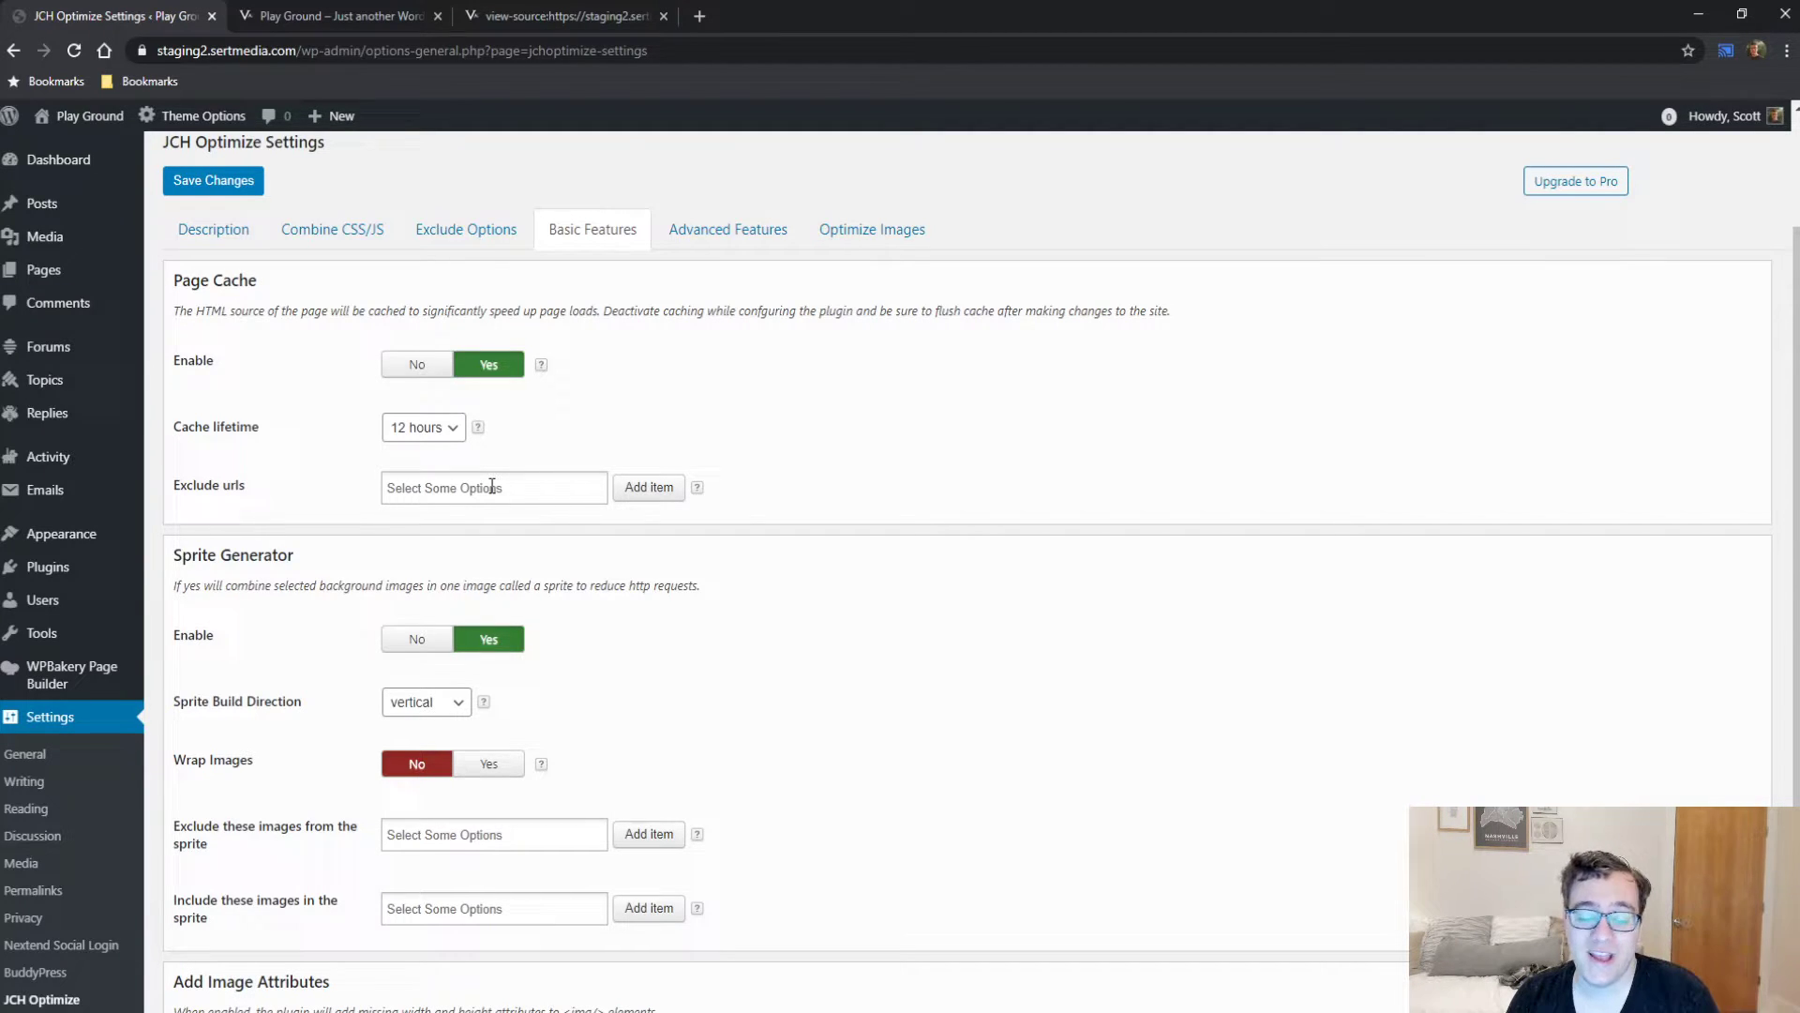
# Leave Sprite Build Direction at vertical and Wrap Images at No.
pyautogui.click(461, 706)
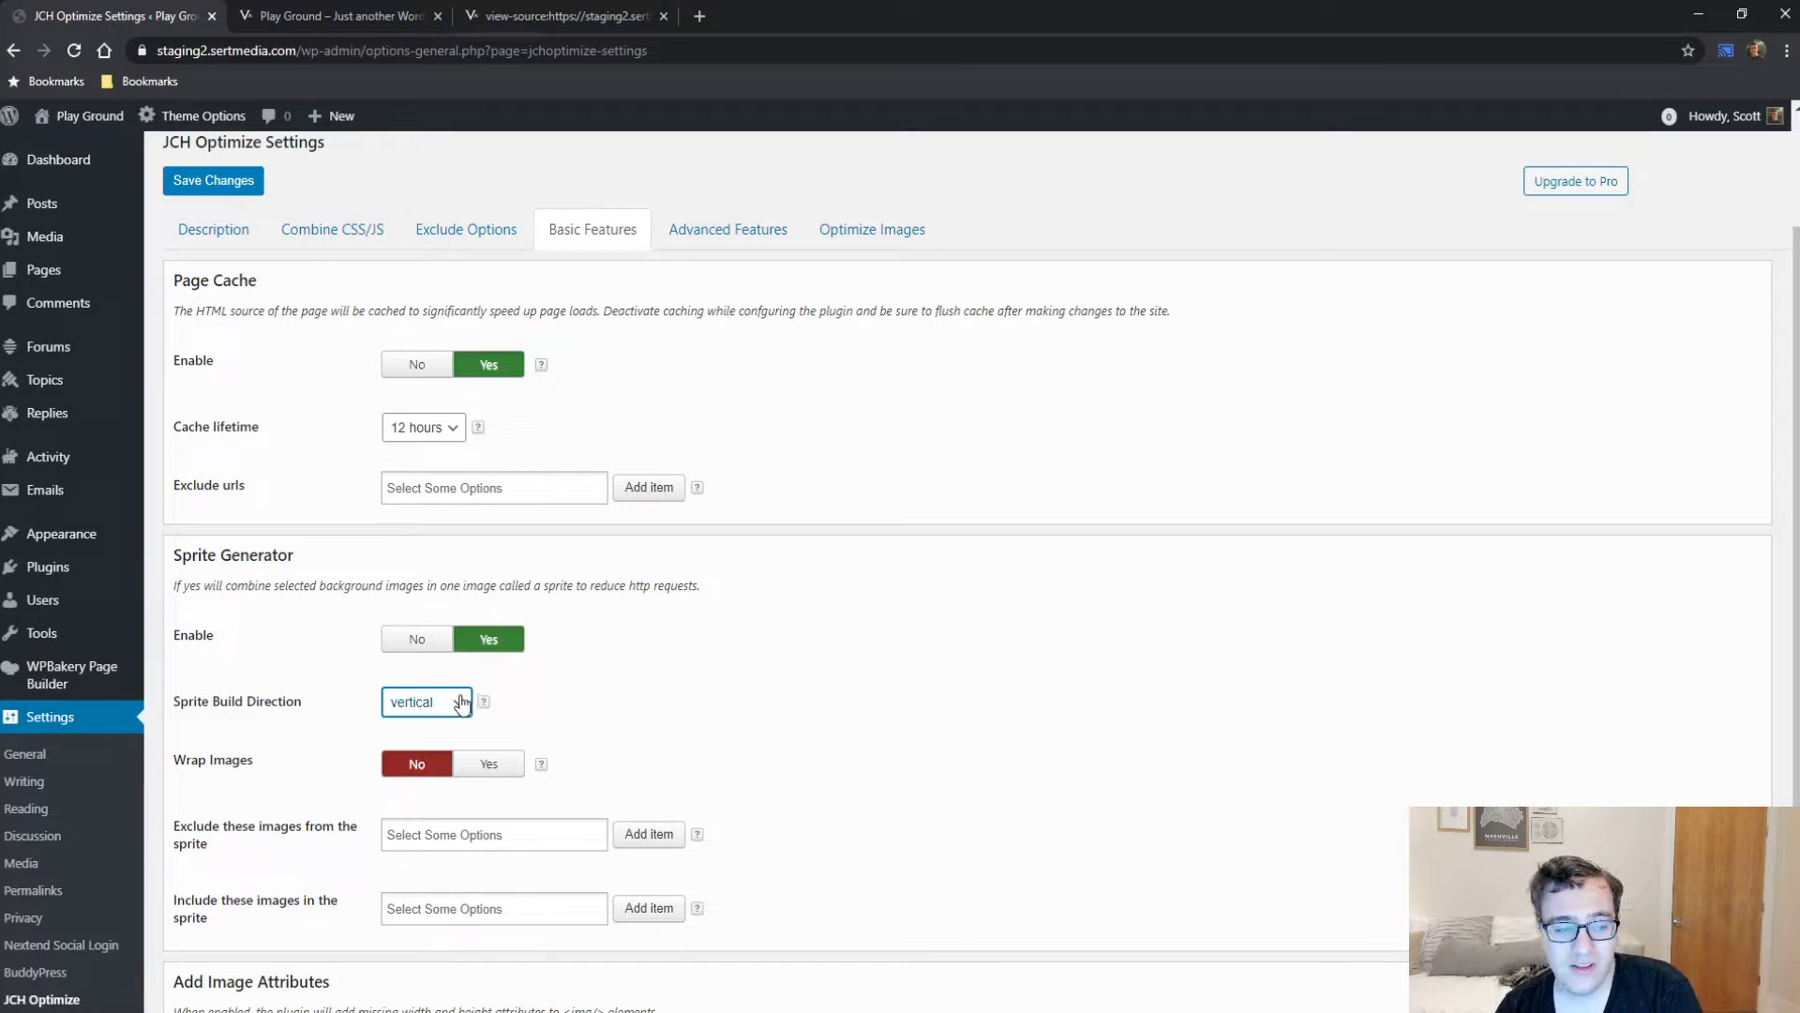
pyautogui.click(304, 710)
pyautogui.moveTo(309, 710); pyautogui.dragTo(216, 720)
pyautogui.doubleClick(227, 701)
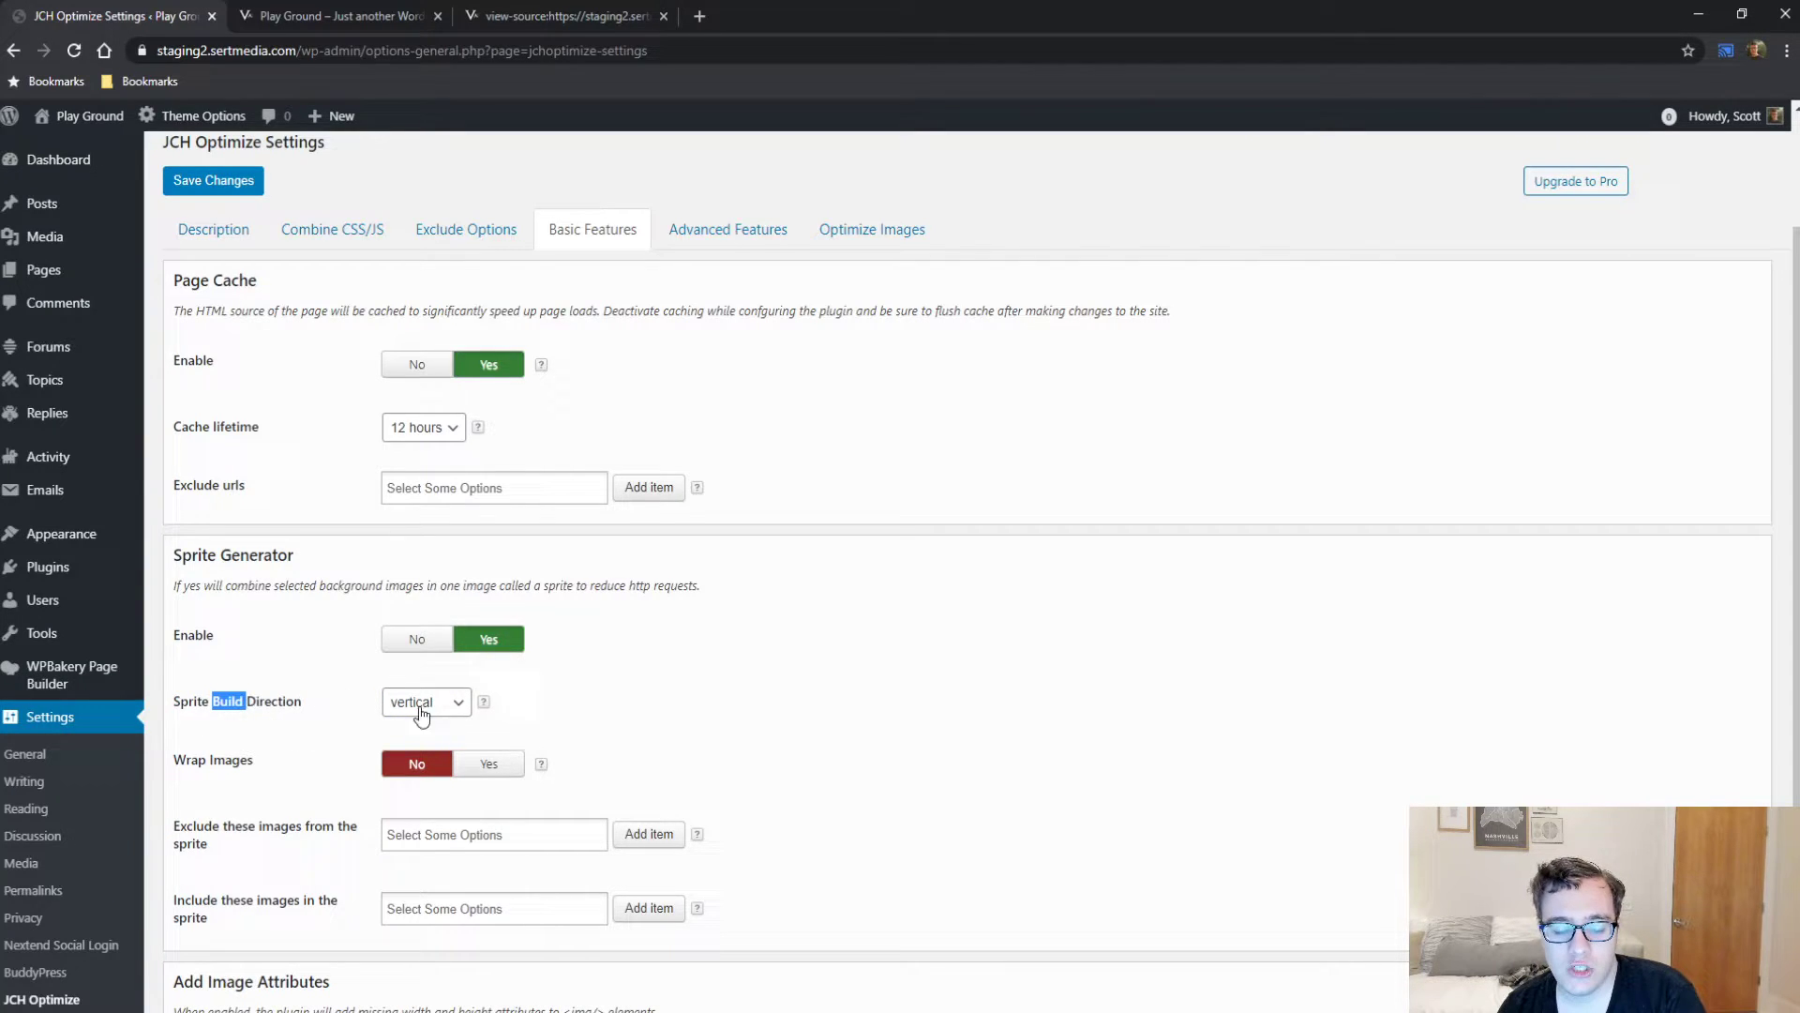
pyautogui.click(436, 708)
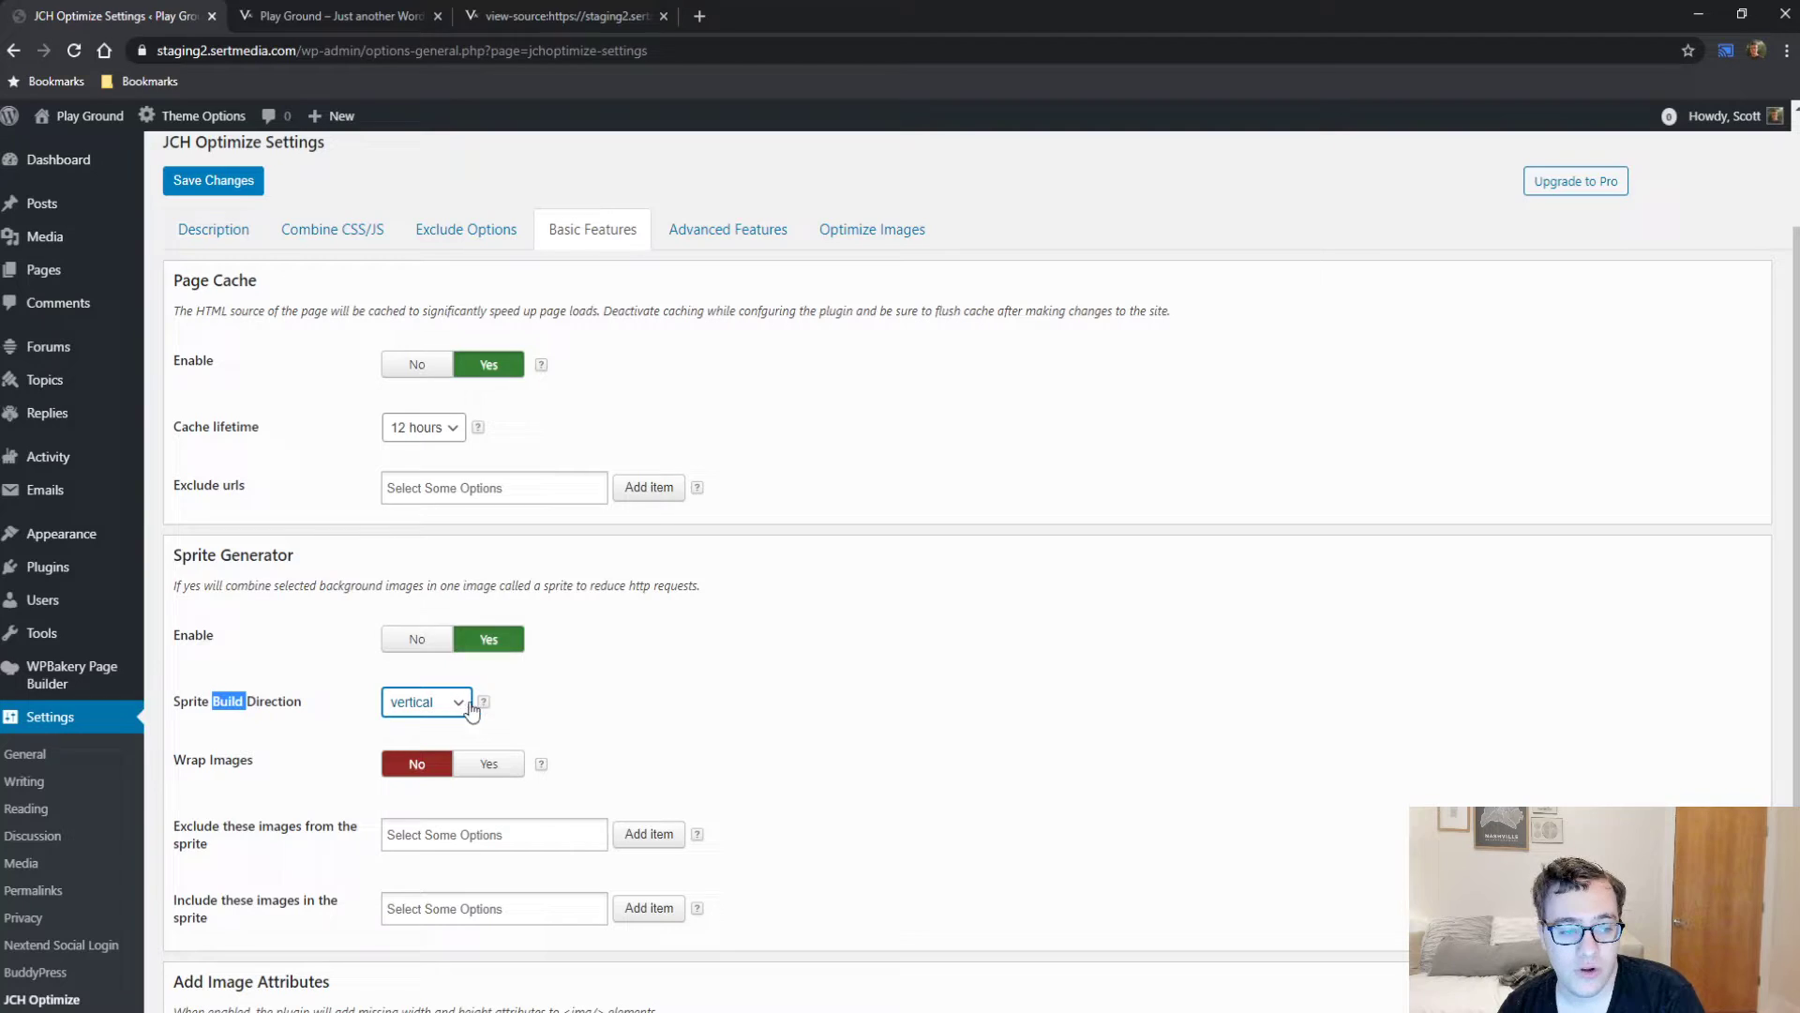
pyautogui.press('Tab')
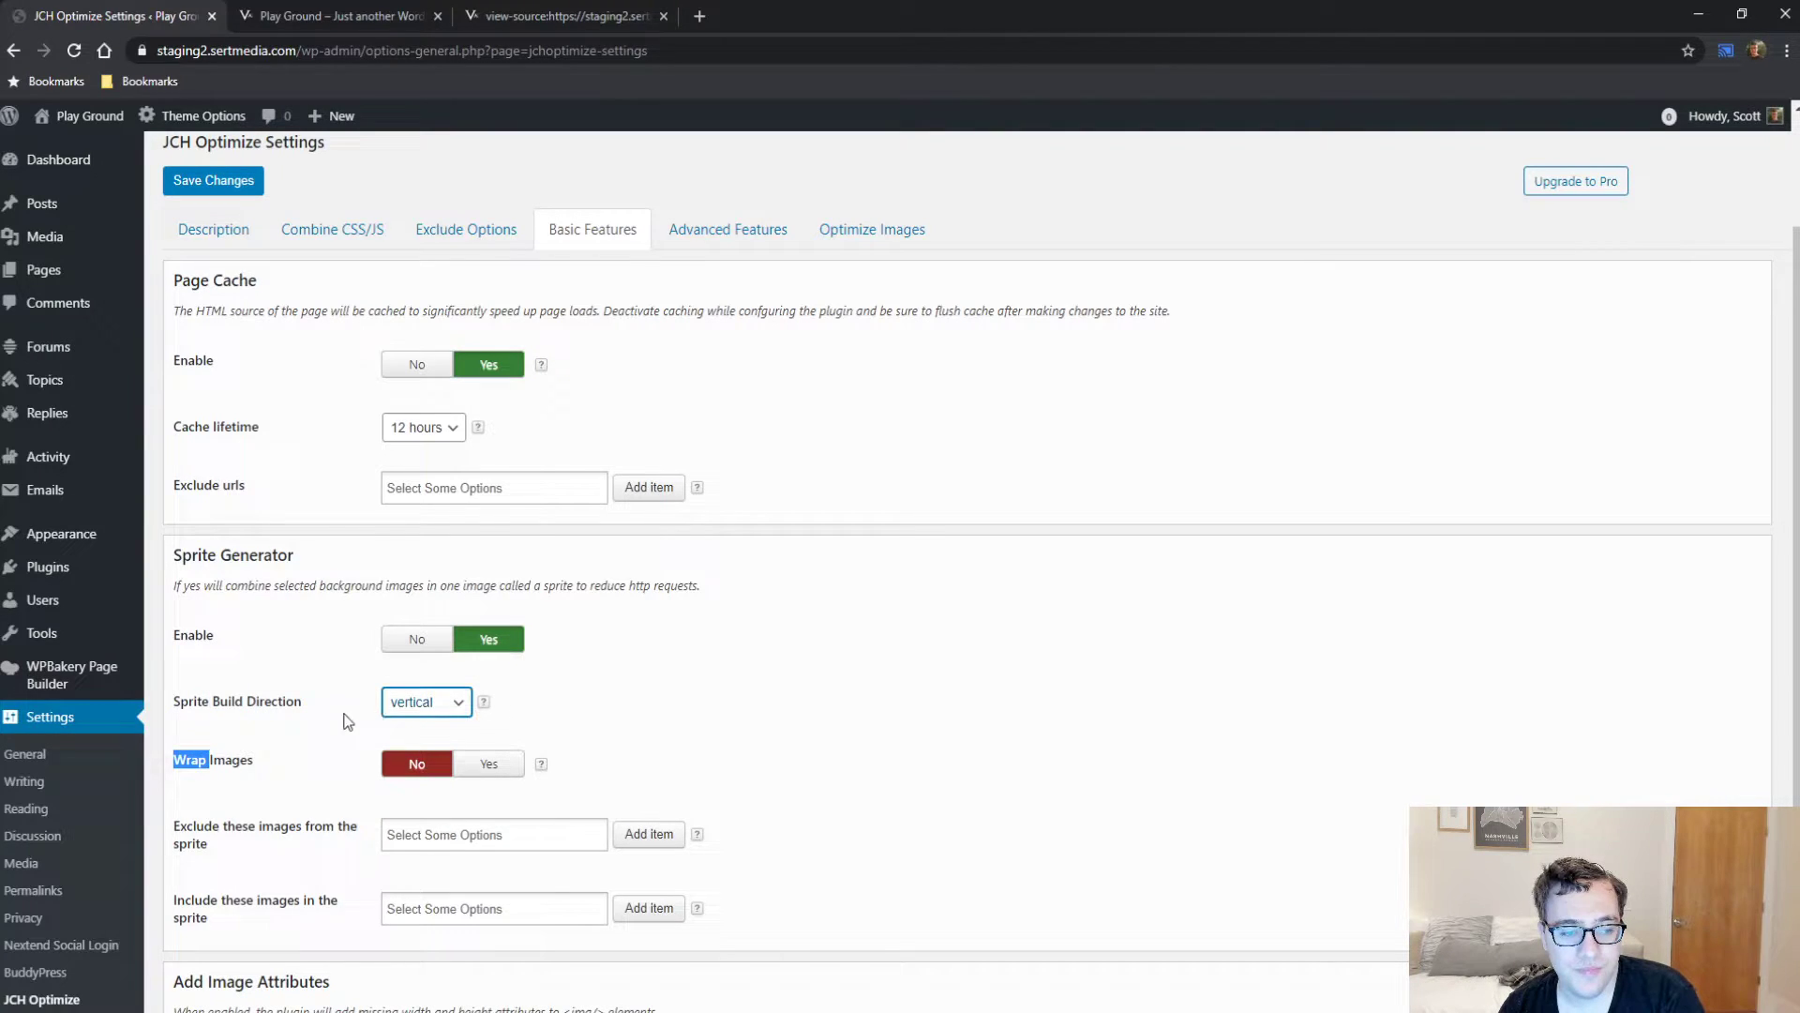
pyautogui.click(349, 718)
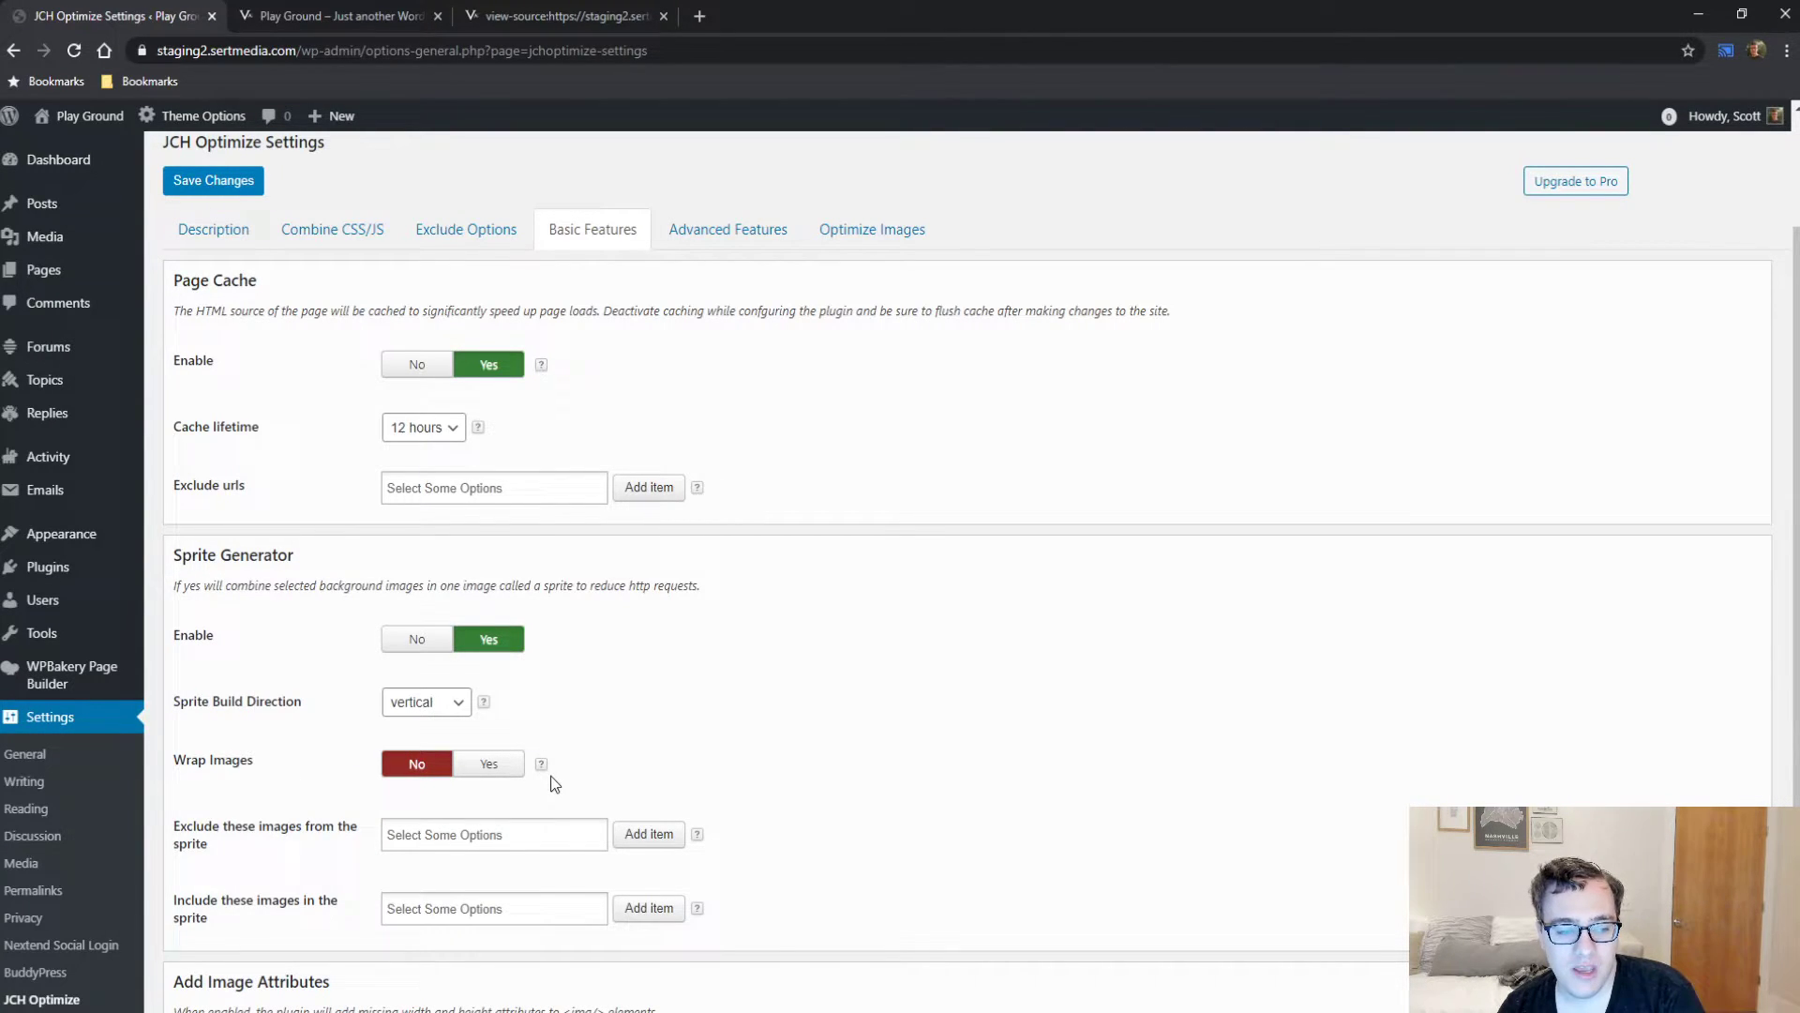
pyautogui.moveTo(540, 767)
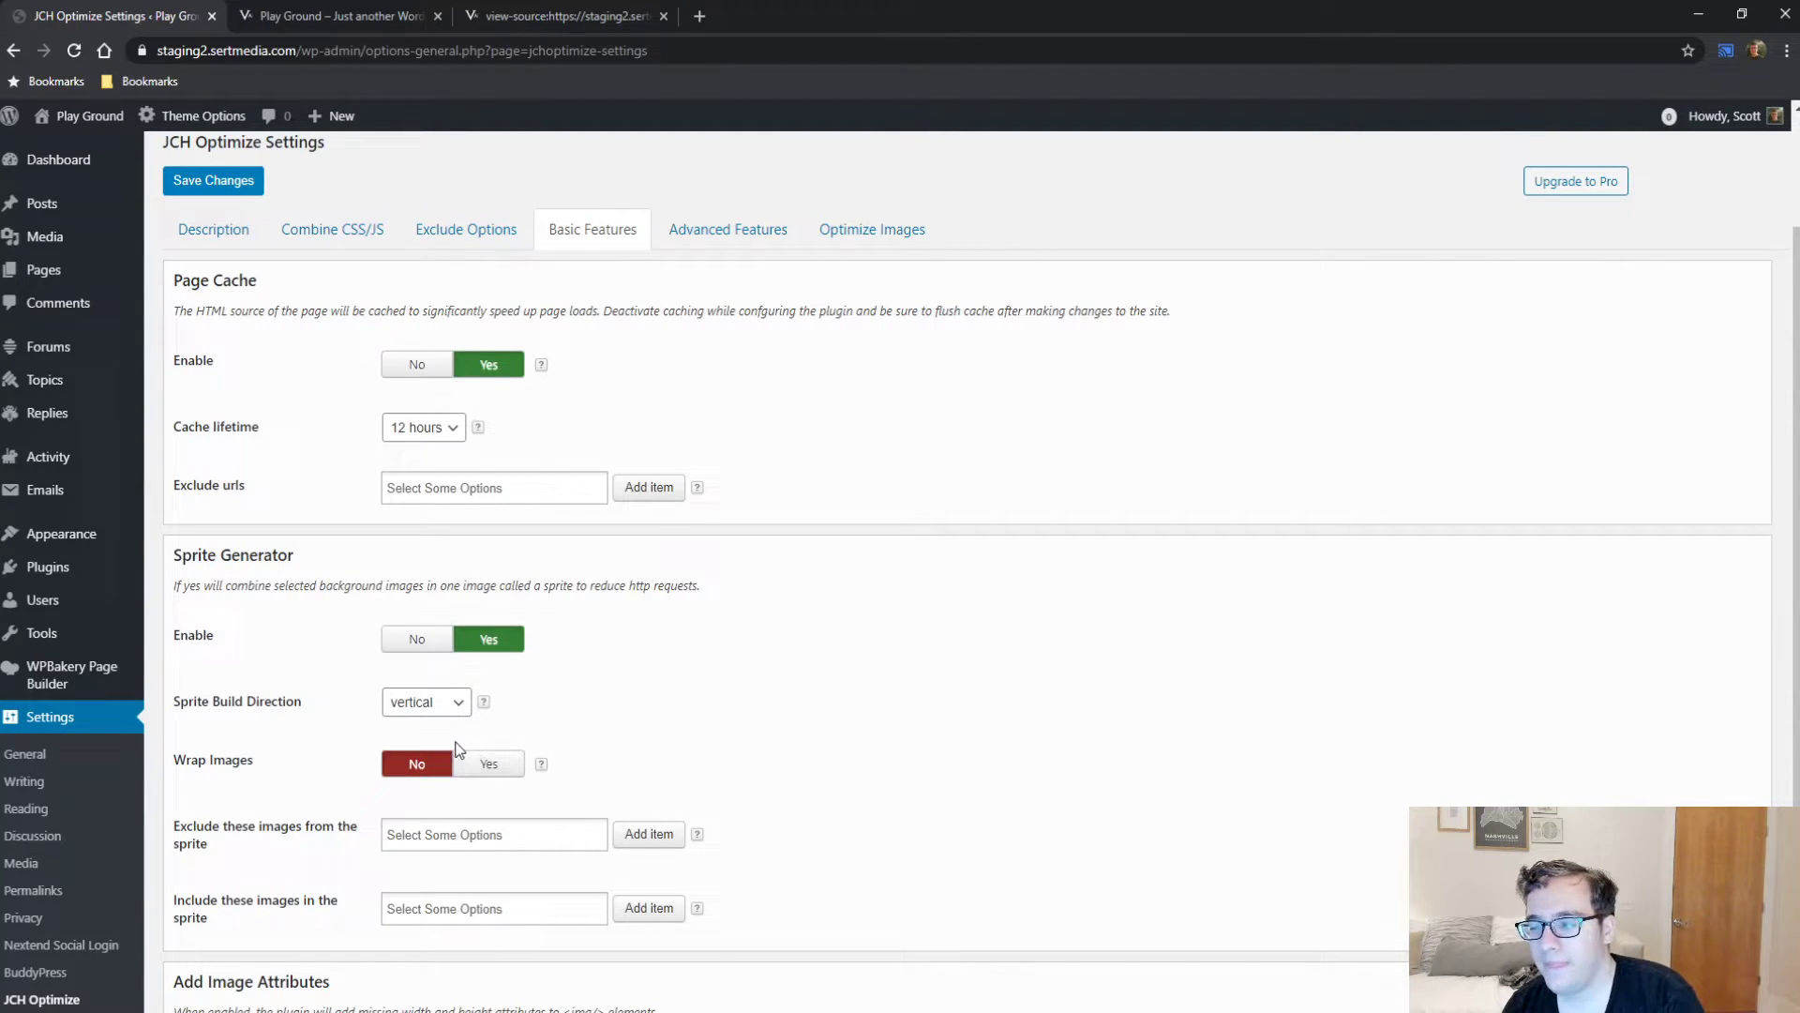
pyautogui.click(454, 702)
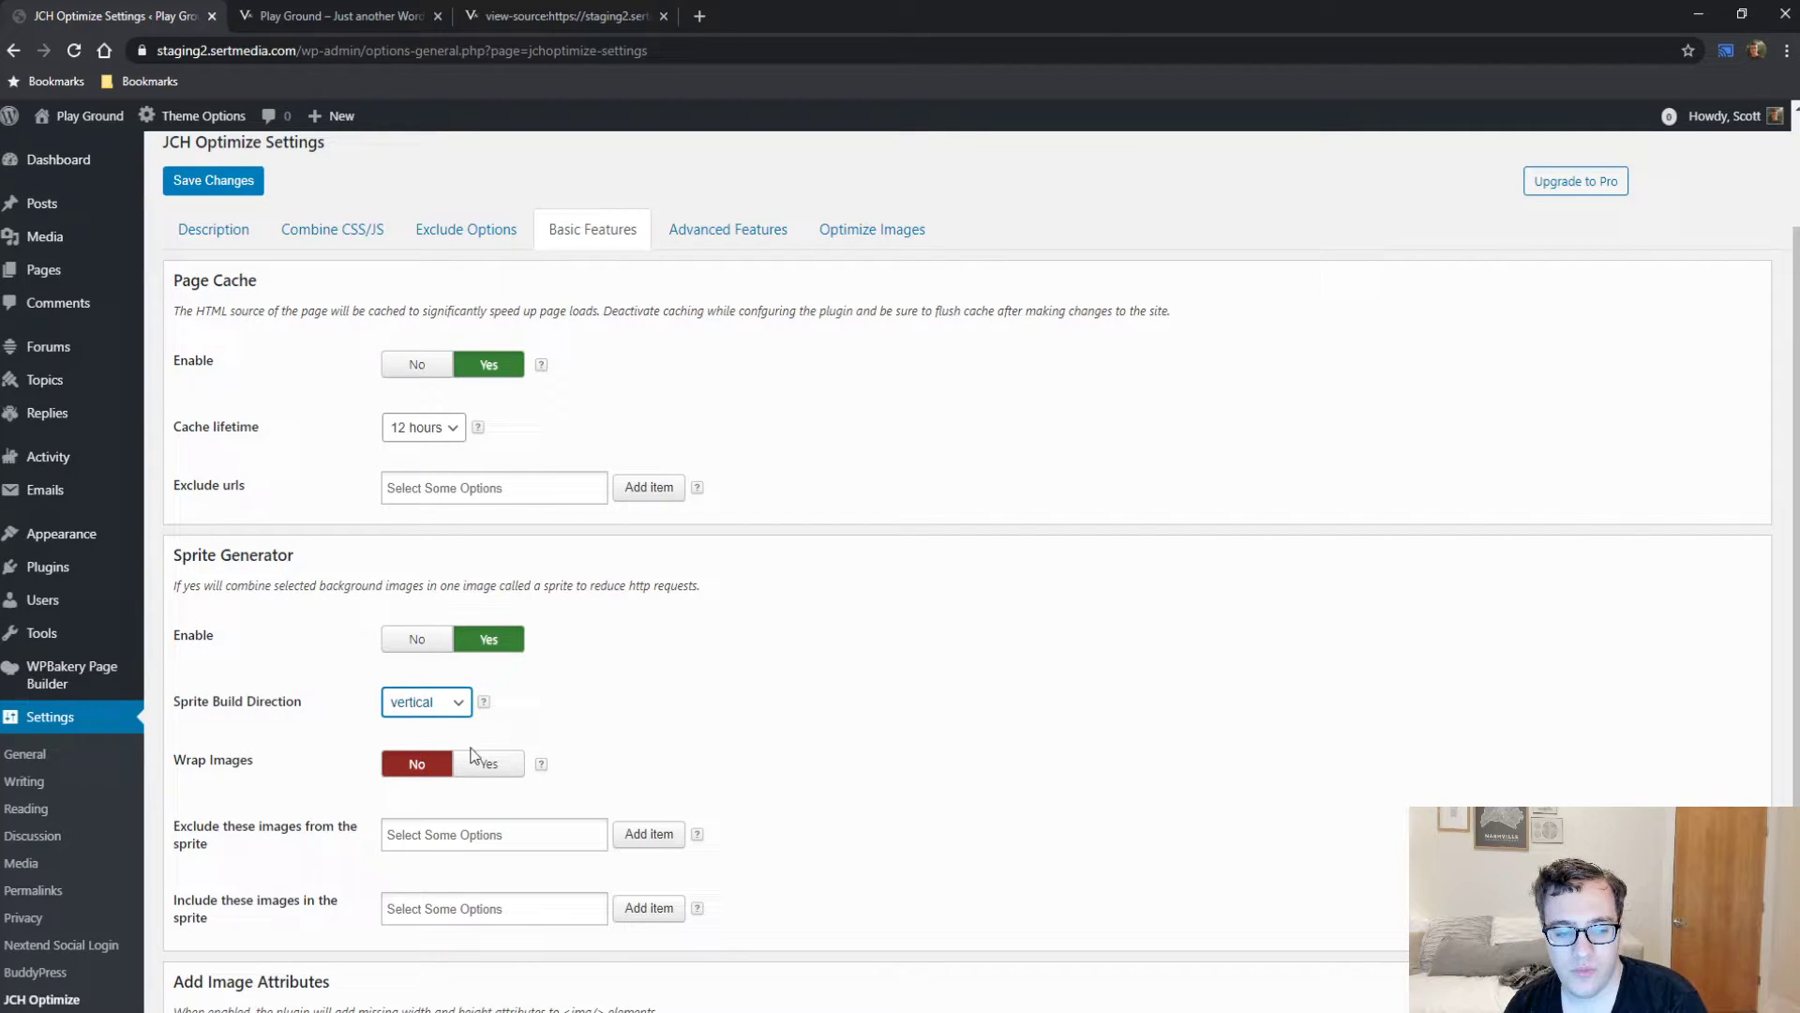
pyautogui.click(852, 686)
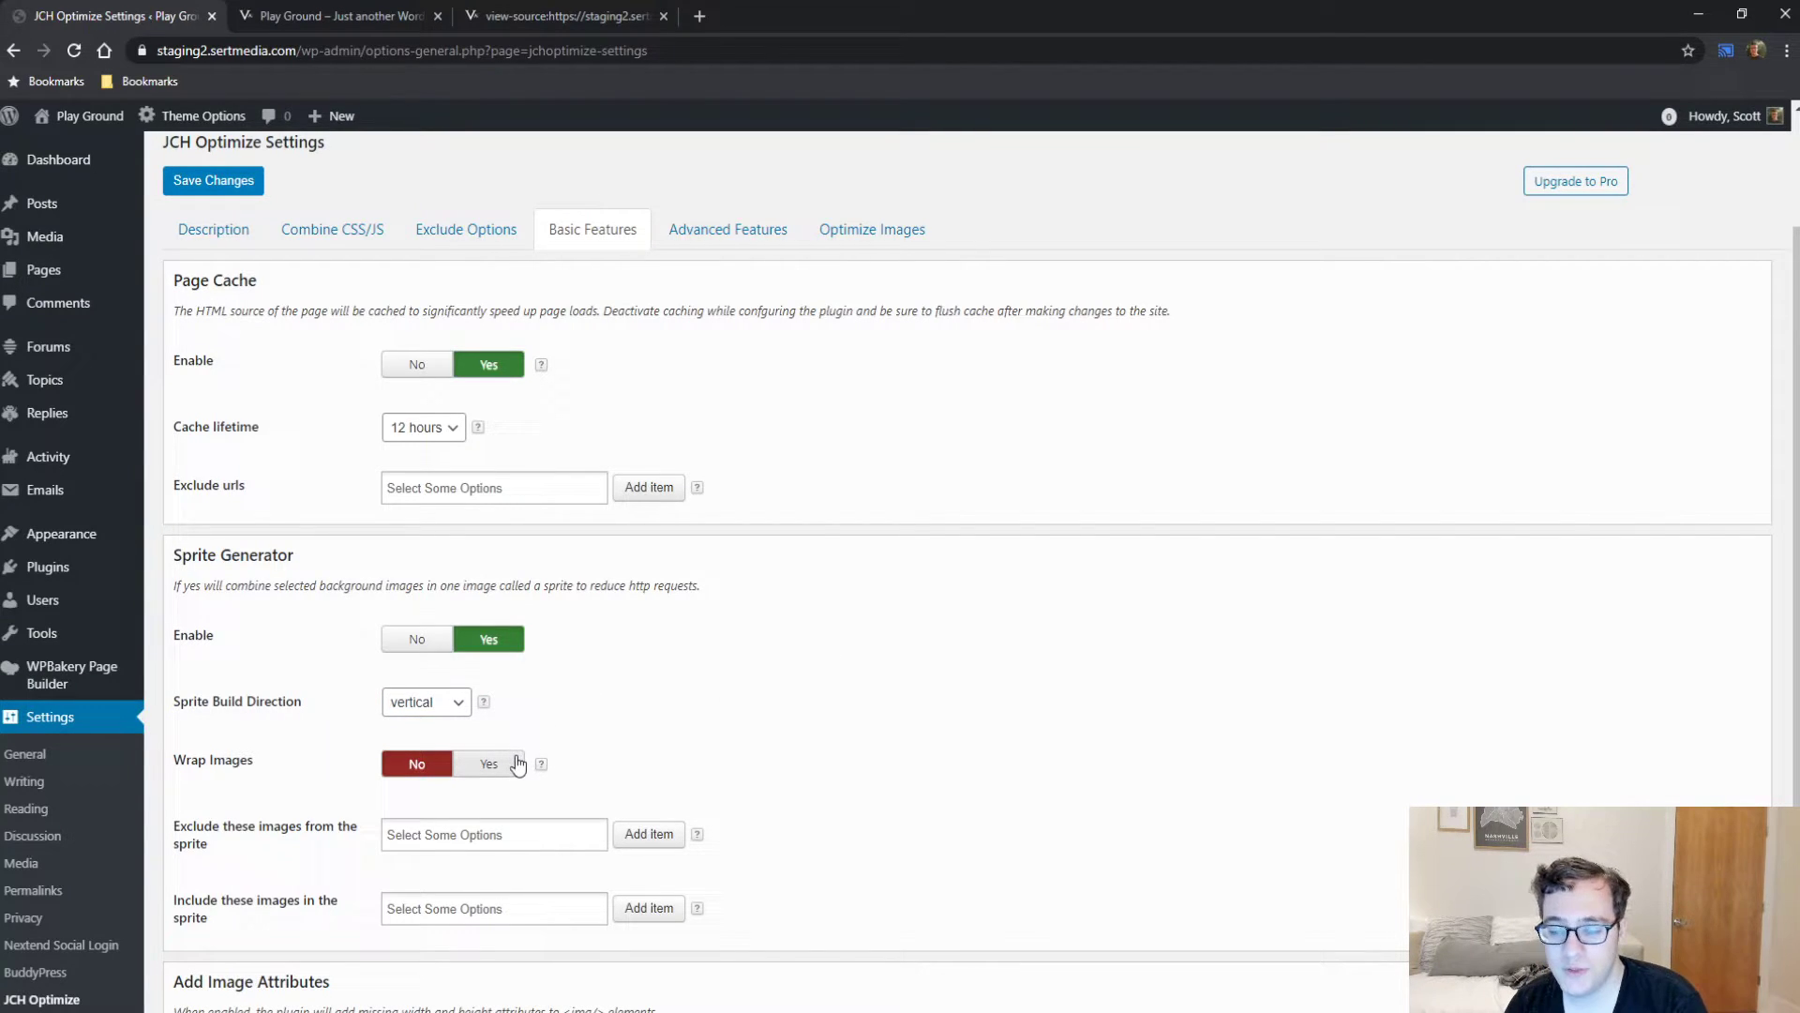
# Set Add Image Attributes Enable to Yes and save the JCH Optimize settings.
pyautogui.scroll(-2, 265, 614)
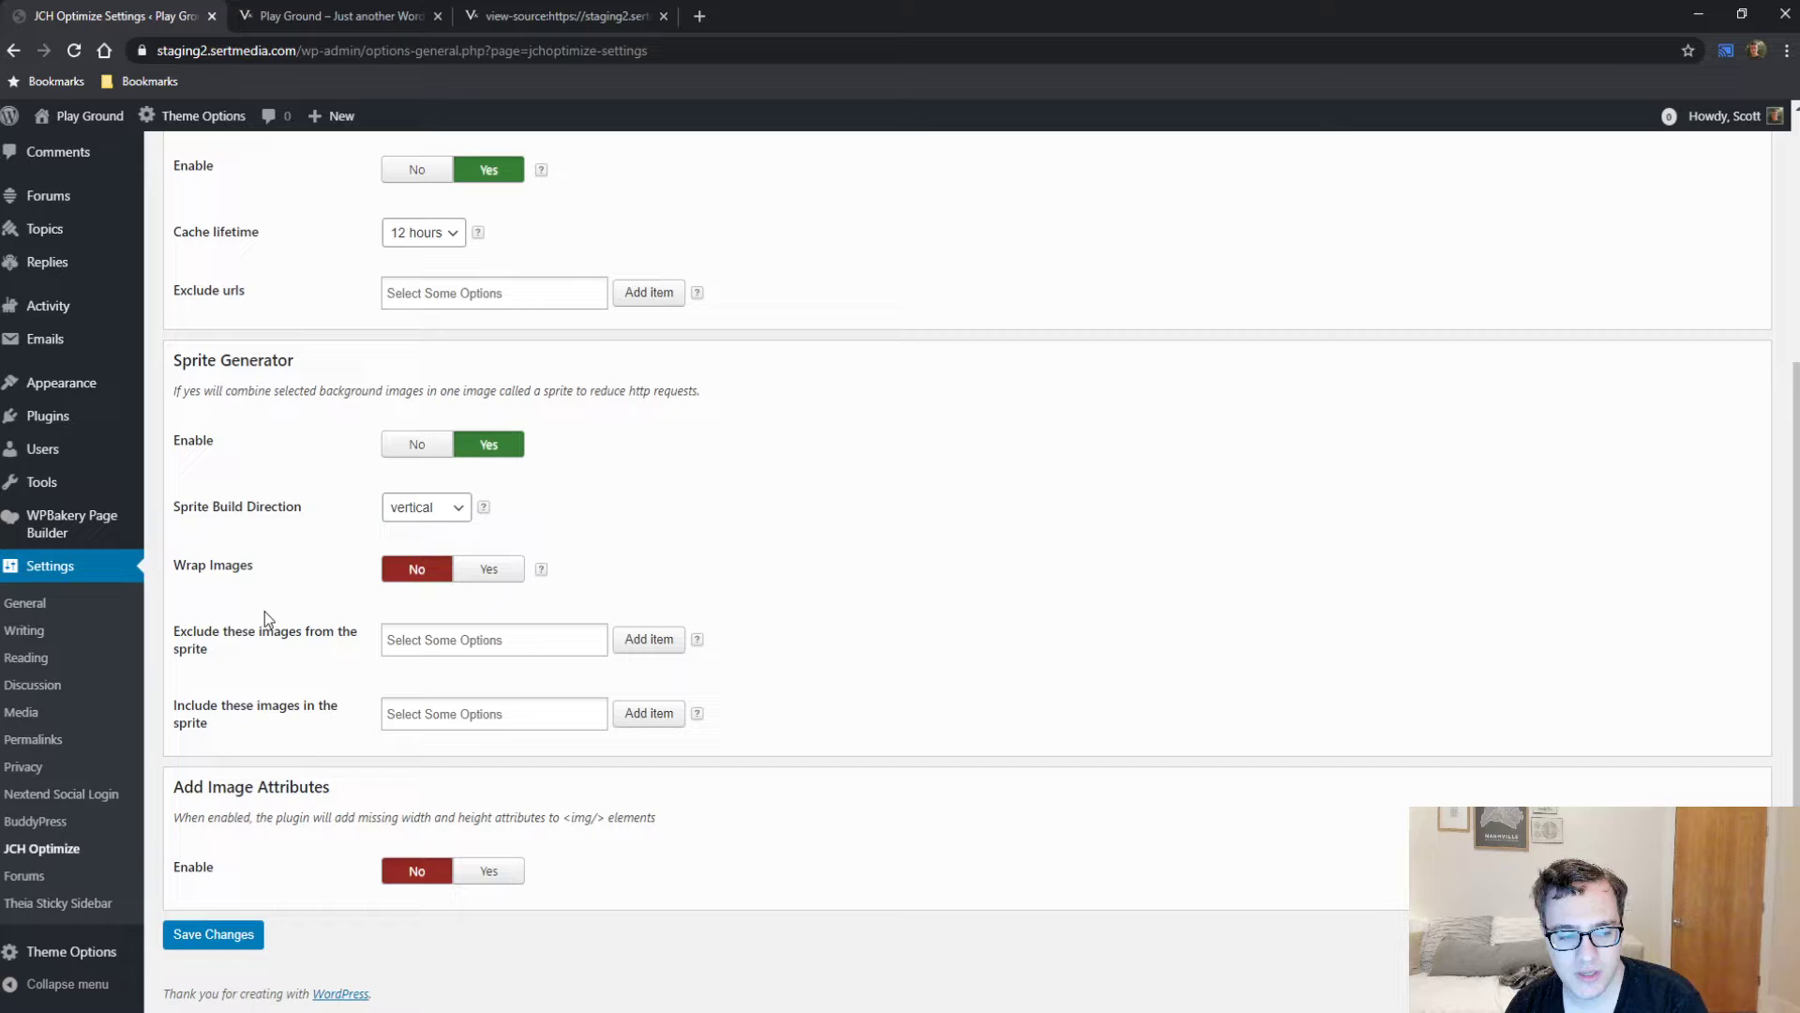
pyautogui.tripleClick(271, 785)
pyautogui.click(371, 824)
pyautogui.tripleClick(378, 824)
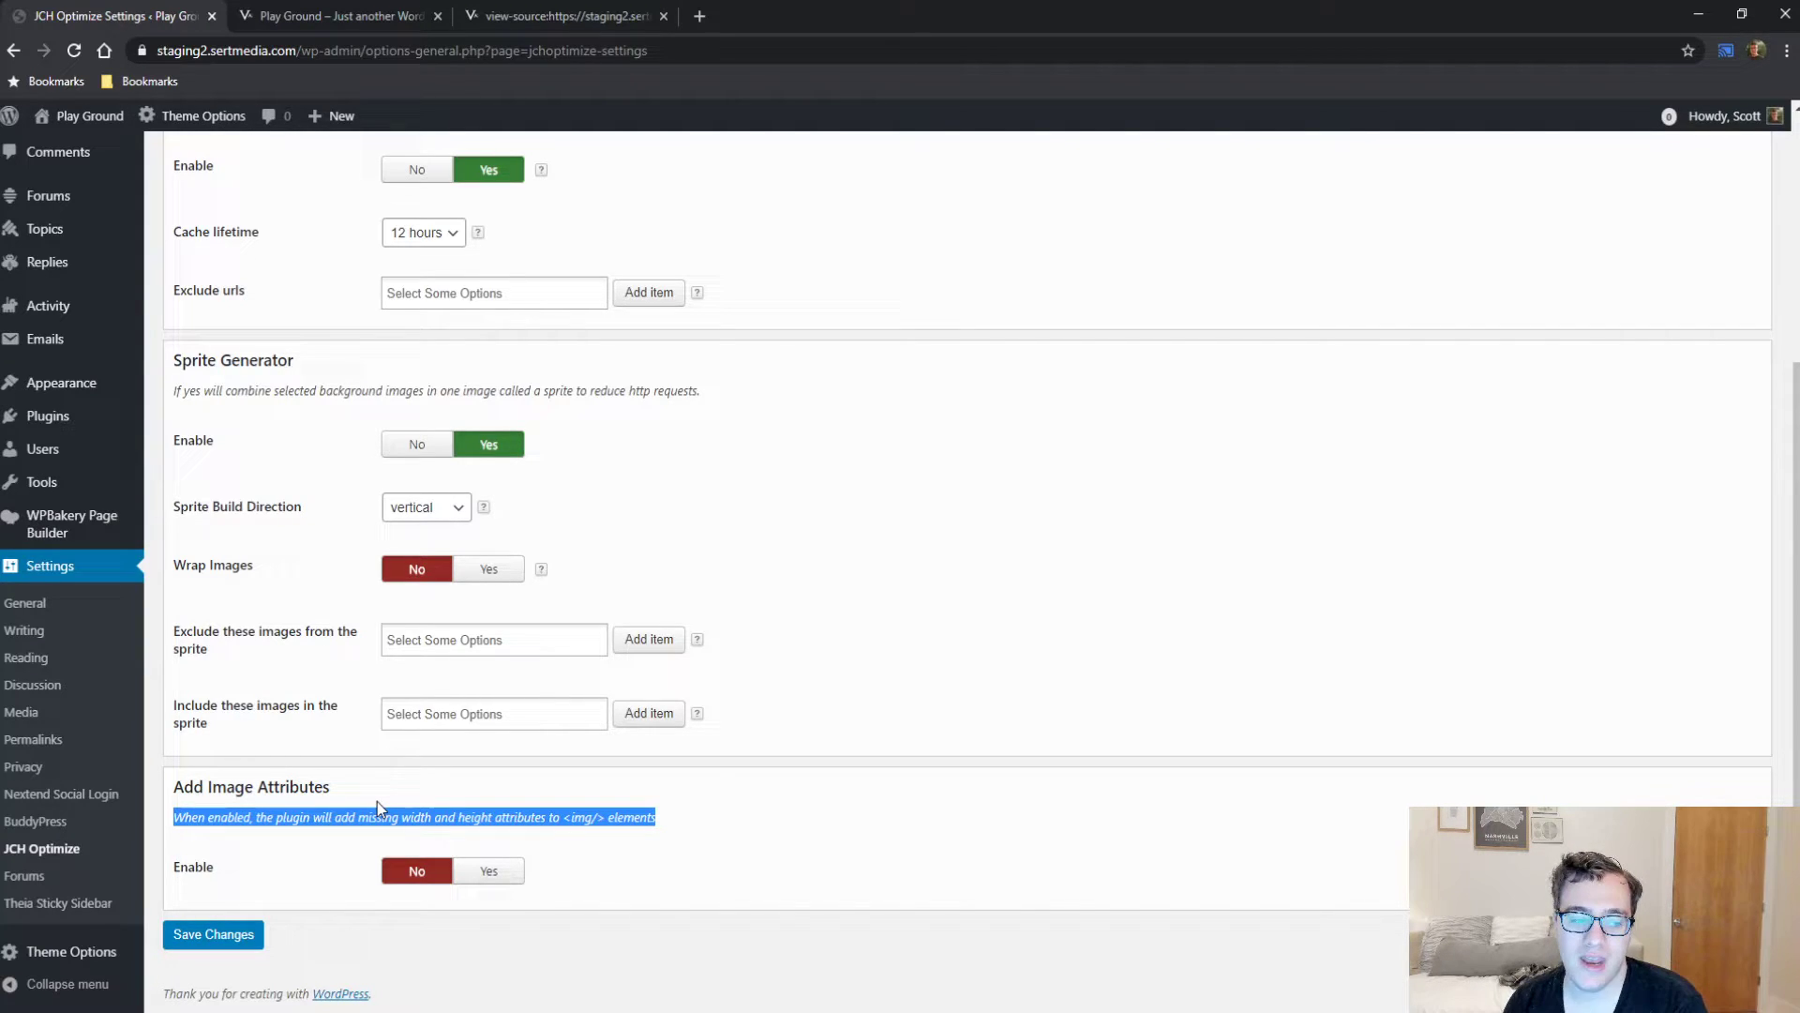
pyautogui.click(478, 852)
pyautogui.click(489, 870)
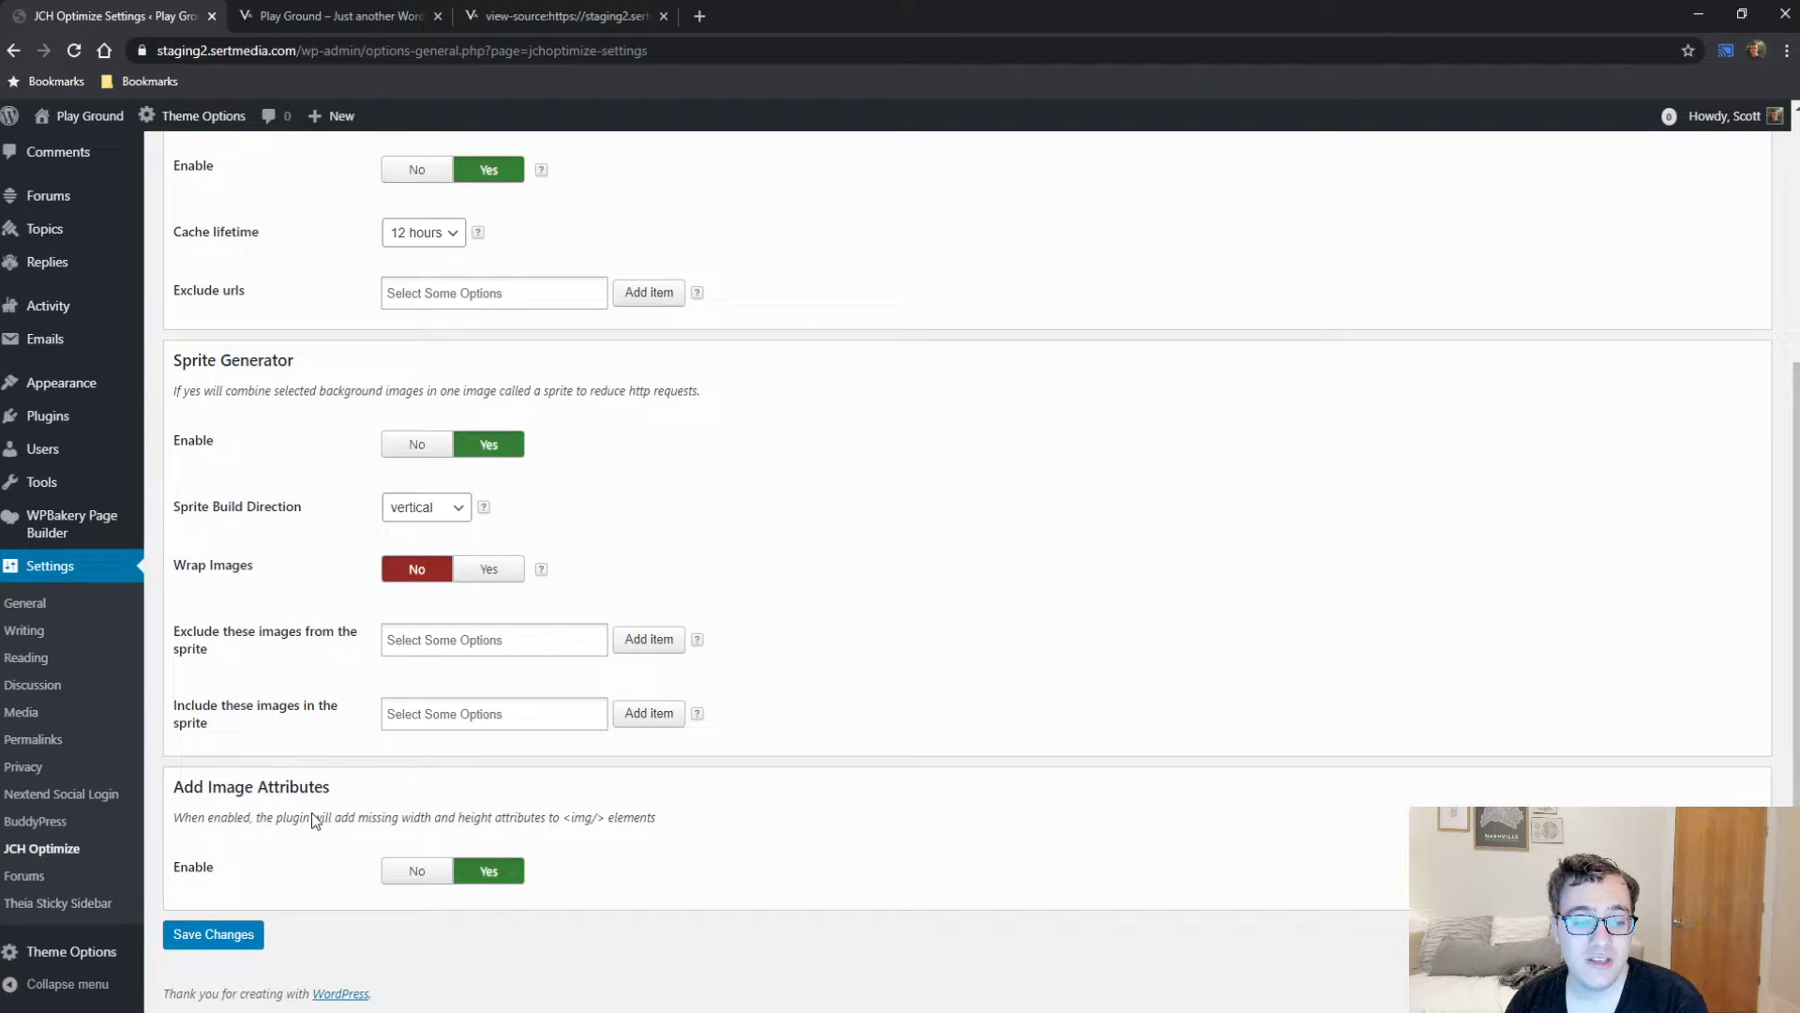
pyautogui.click(246, 938)
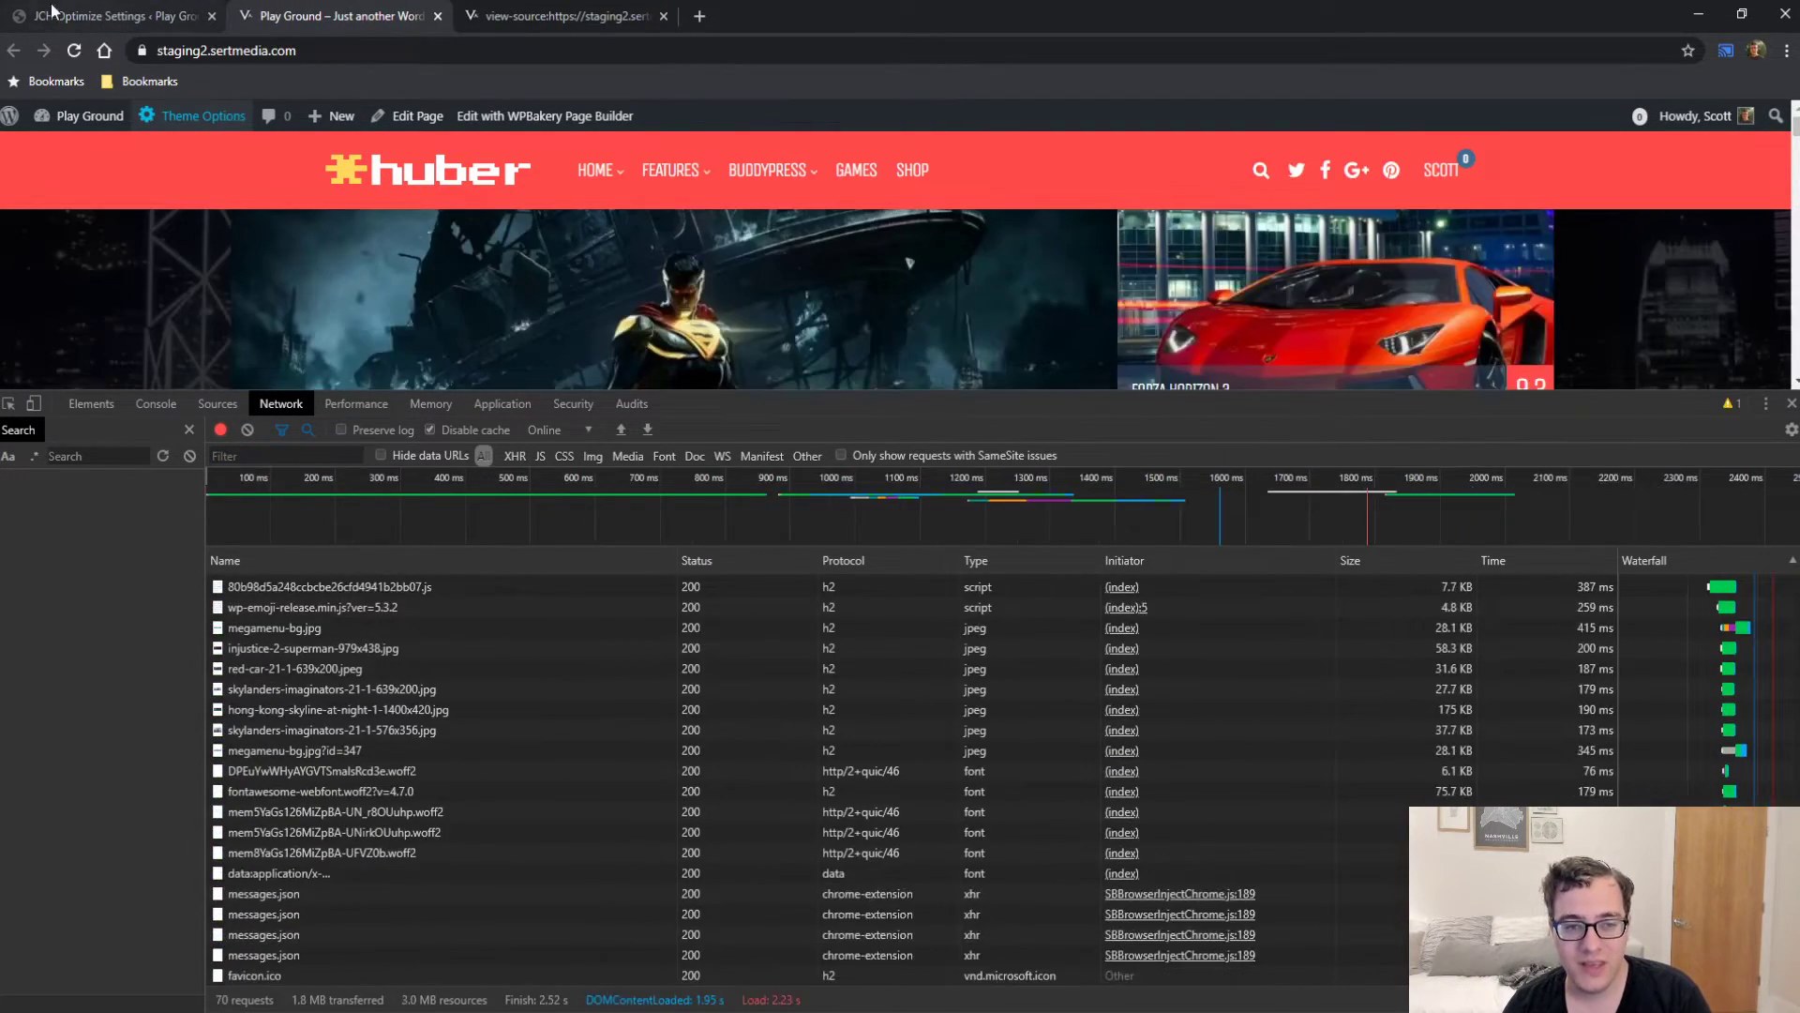
# Select the combined d2c5fed… CSS request and view its response headers.
pyautogui.scroll(10, 364, 750)
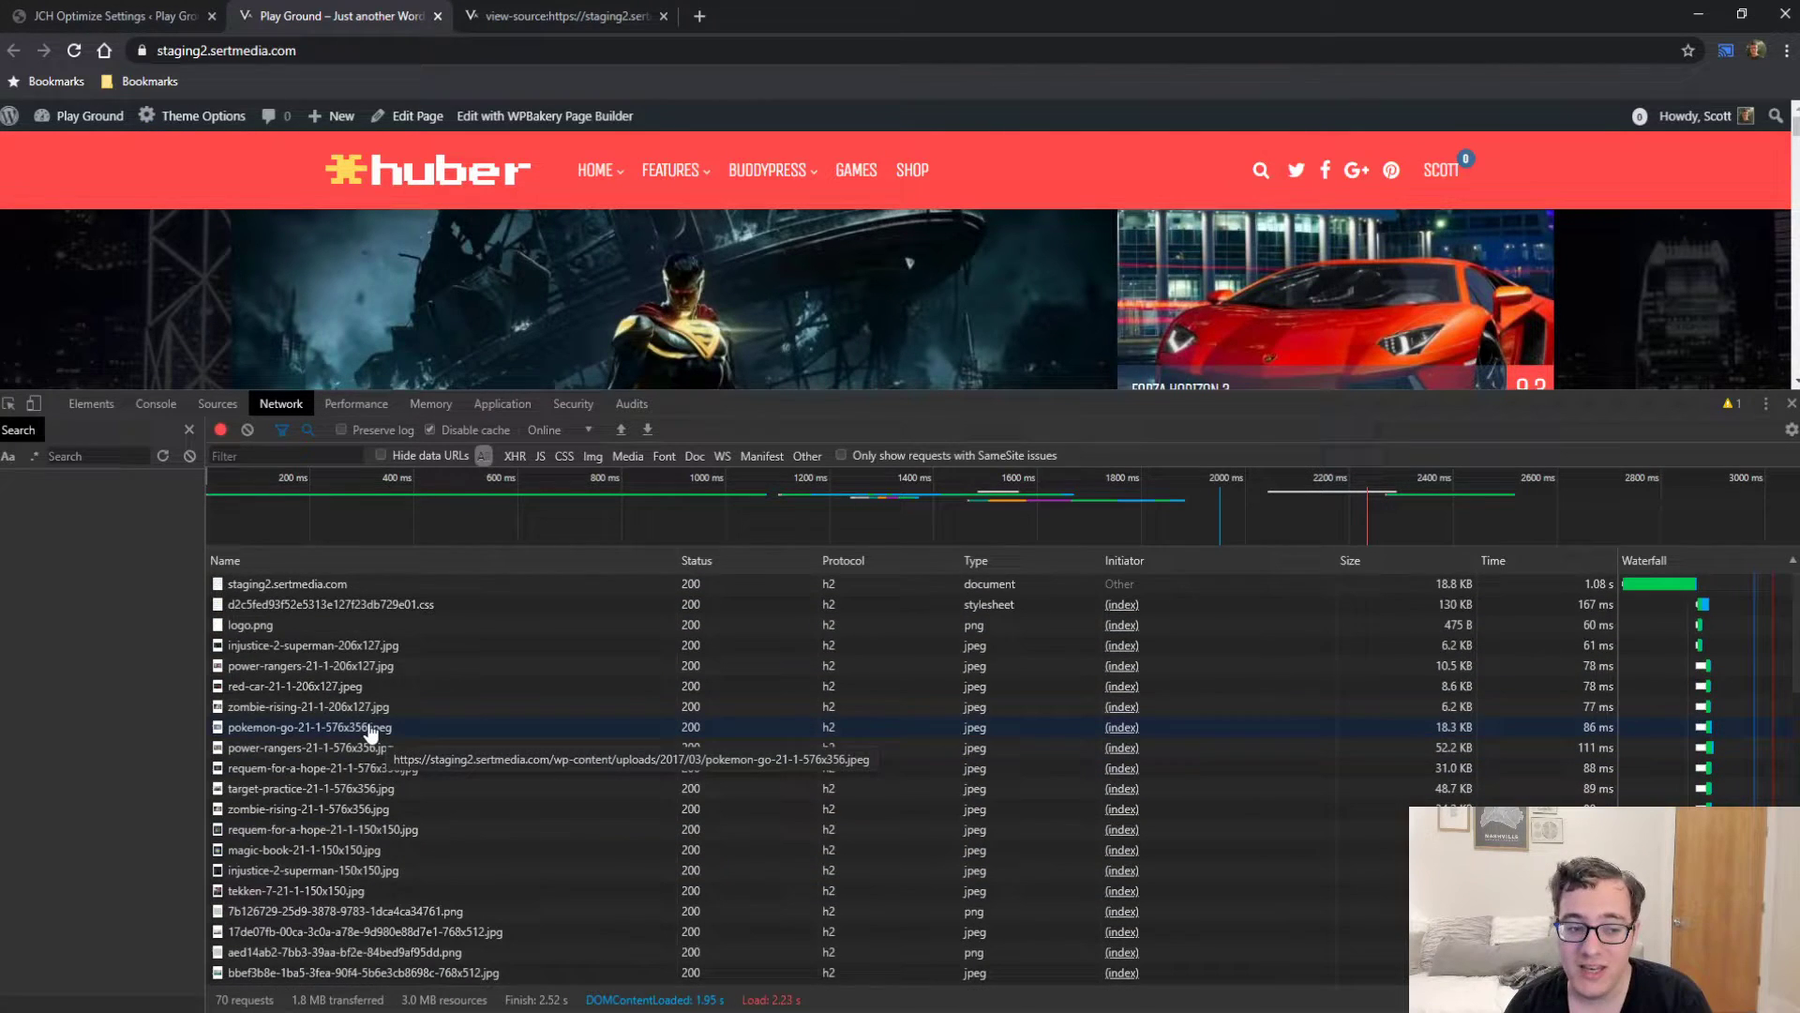
pyautogui.click(375, 603)
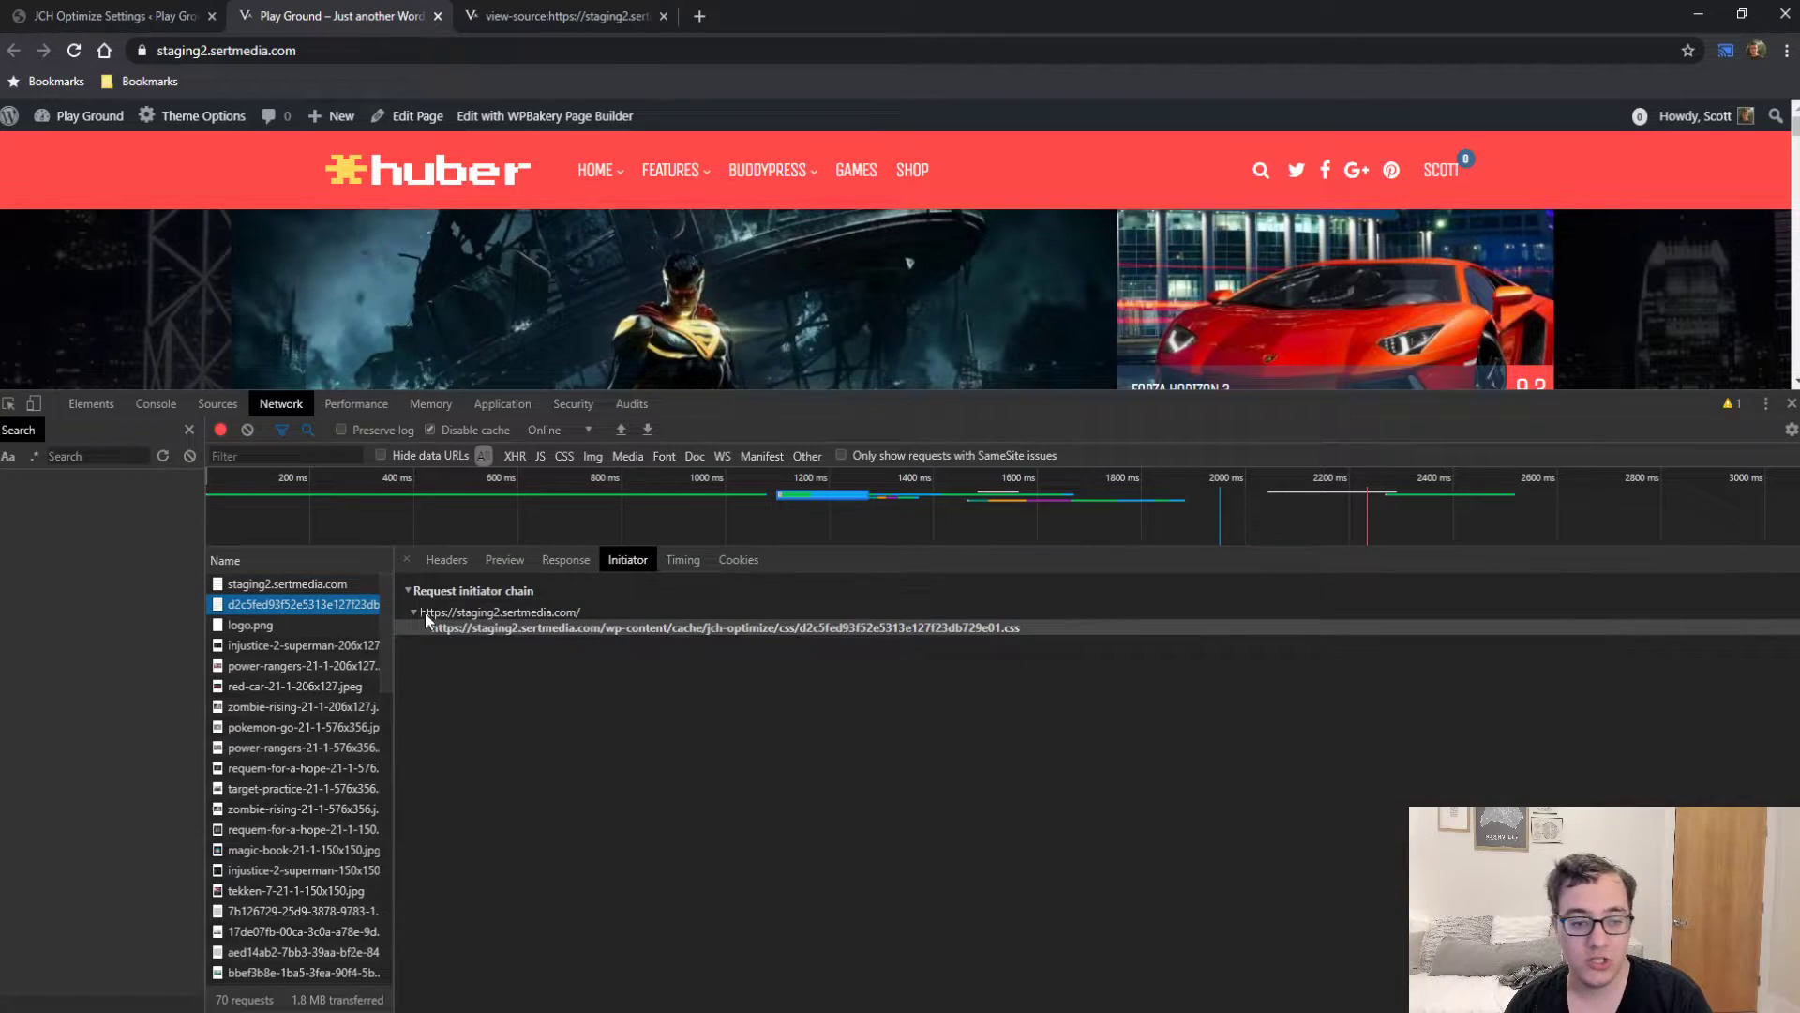
pyautogui.click(539, 560)
pyautogui.click(450, 559)
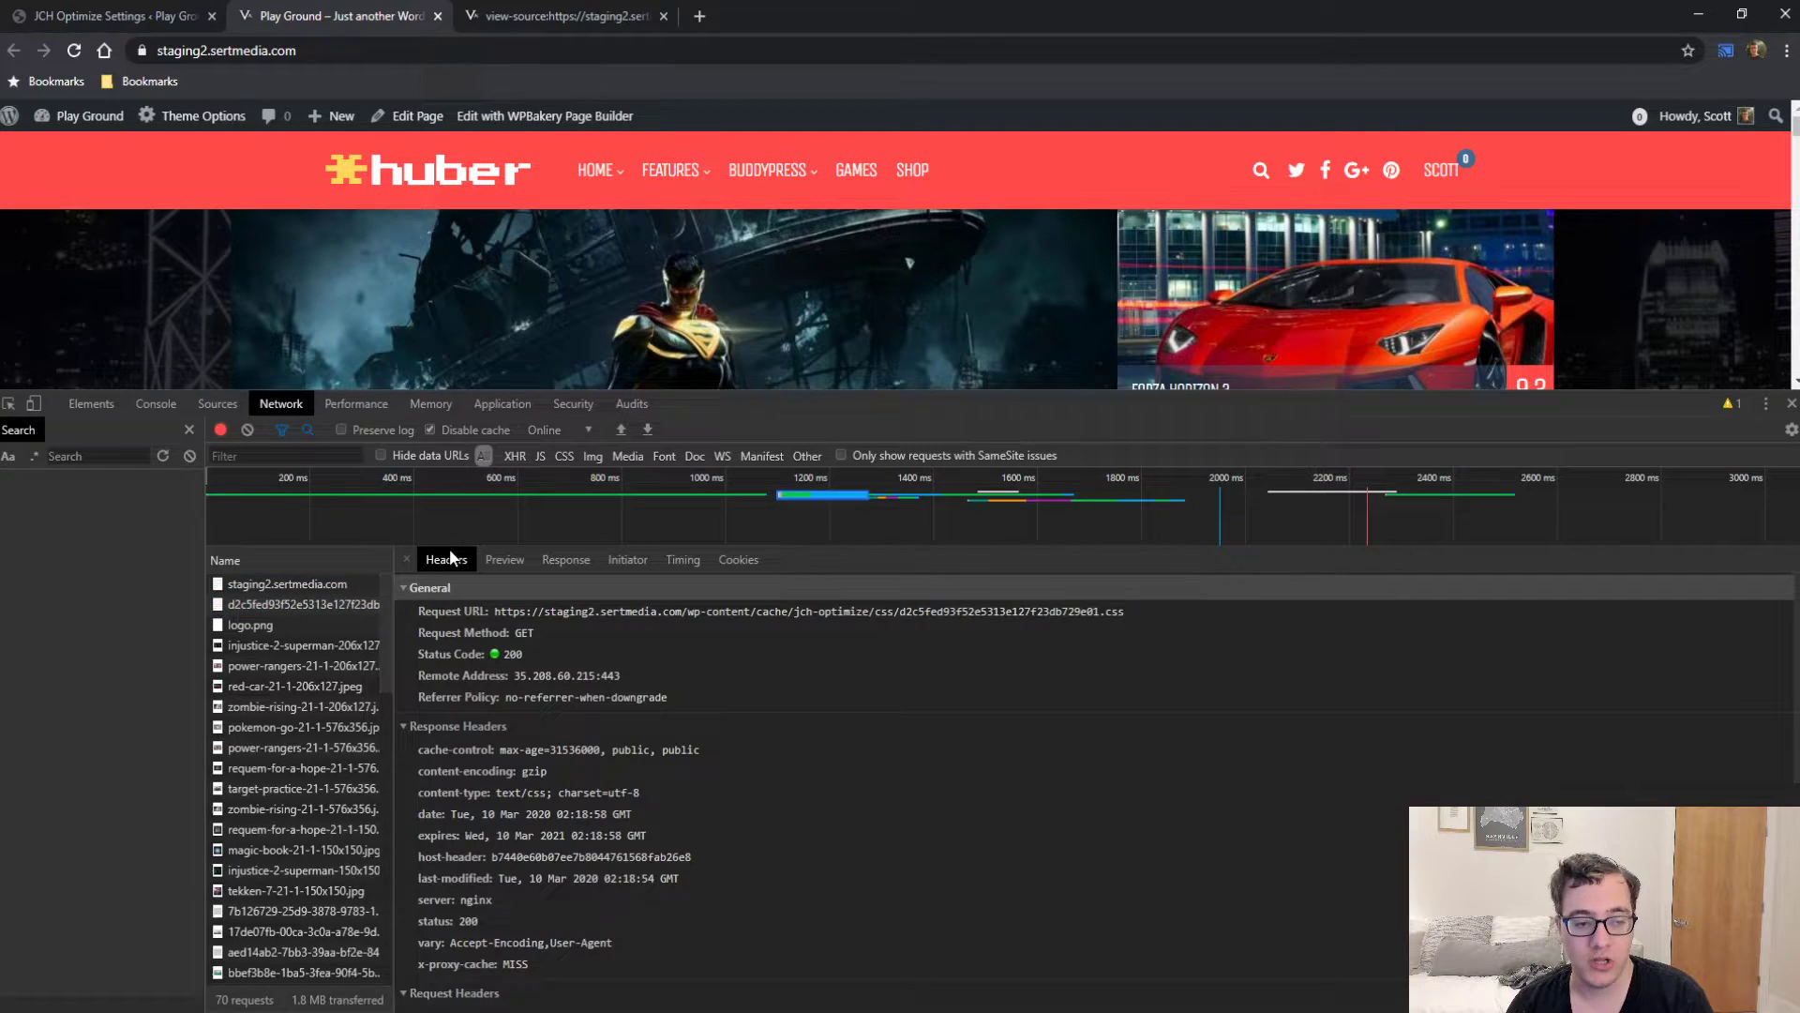
# Go back to the JCH Optimize Settings tab and scroll through the saved Basic Features.
pyautogui.click(62, 14)
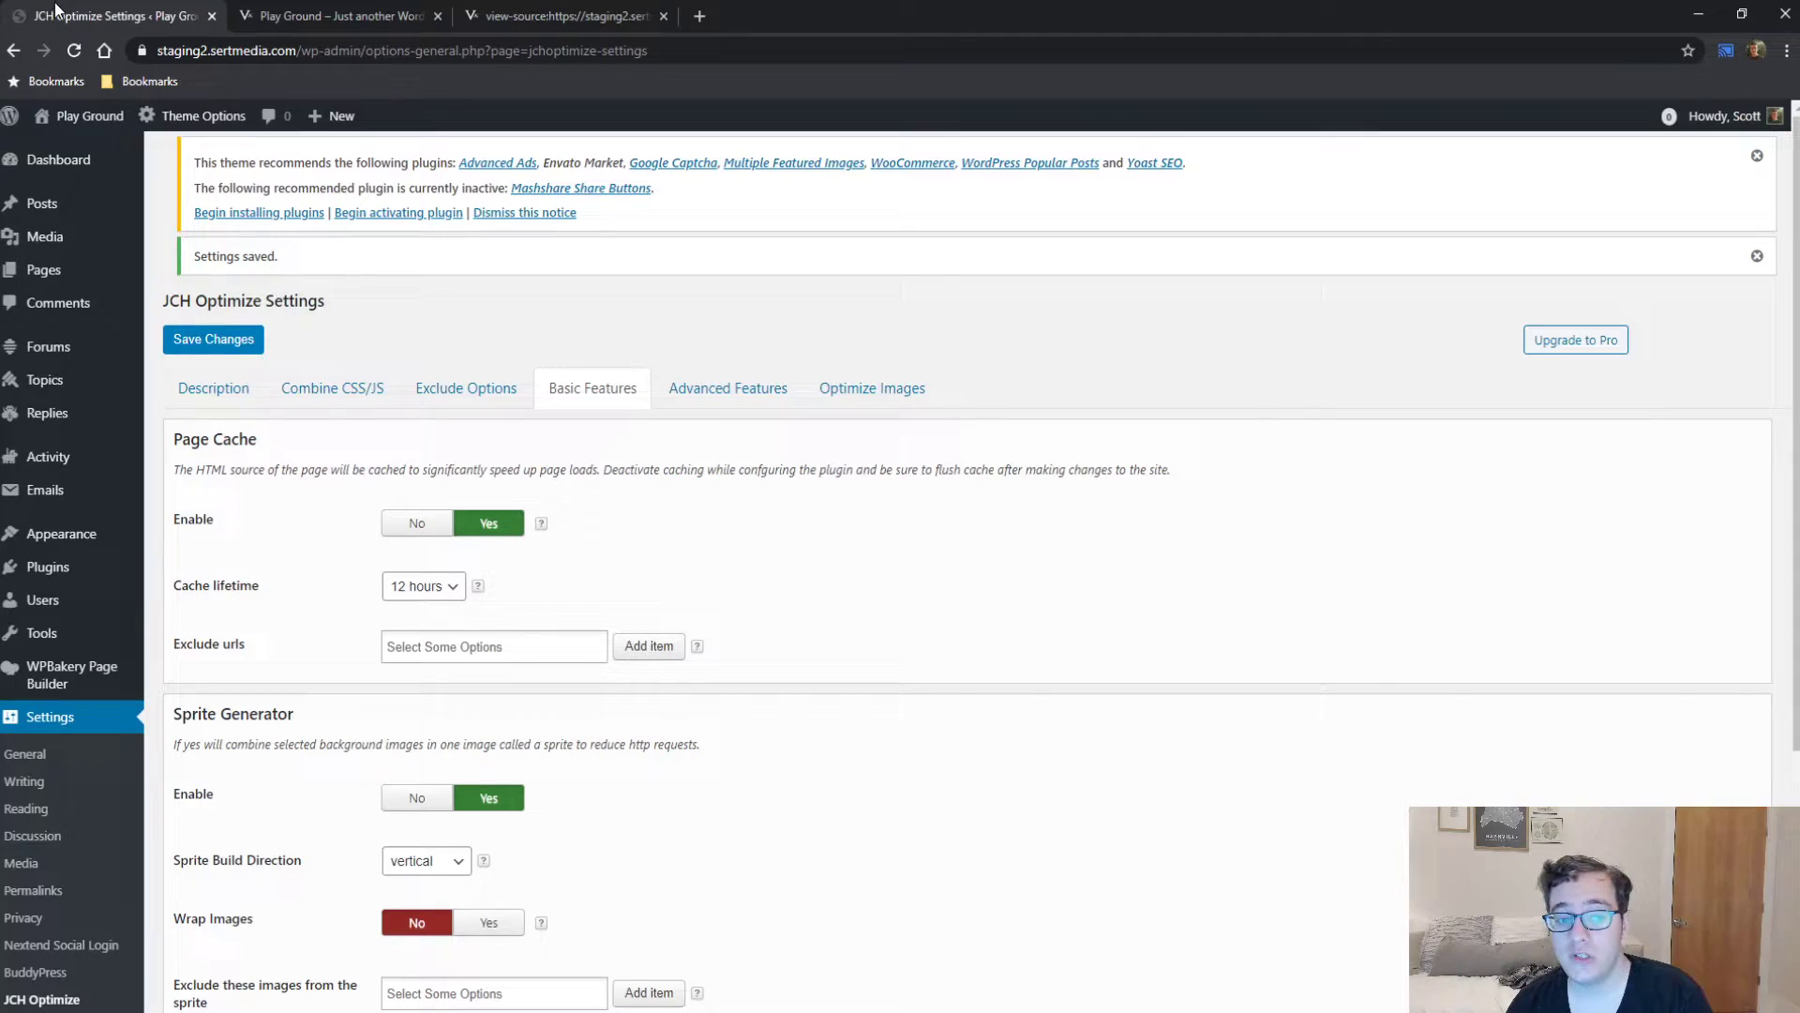
pyautogui.scroll(-4, 1047, 735)
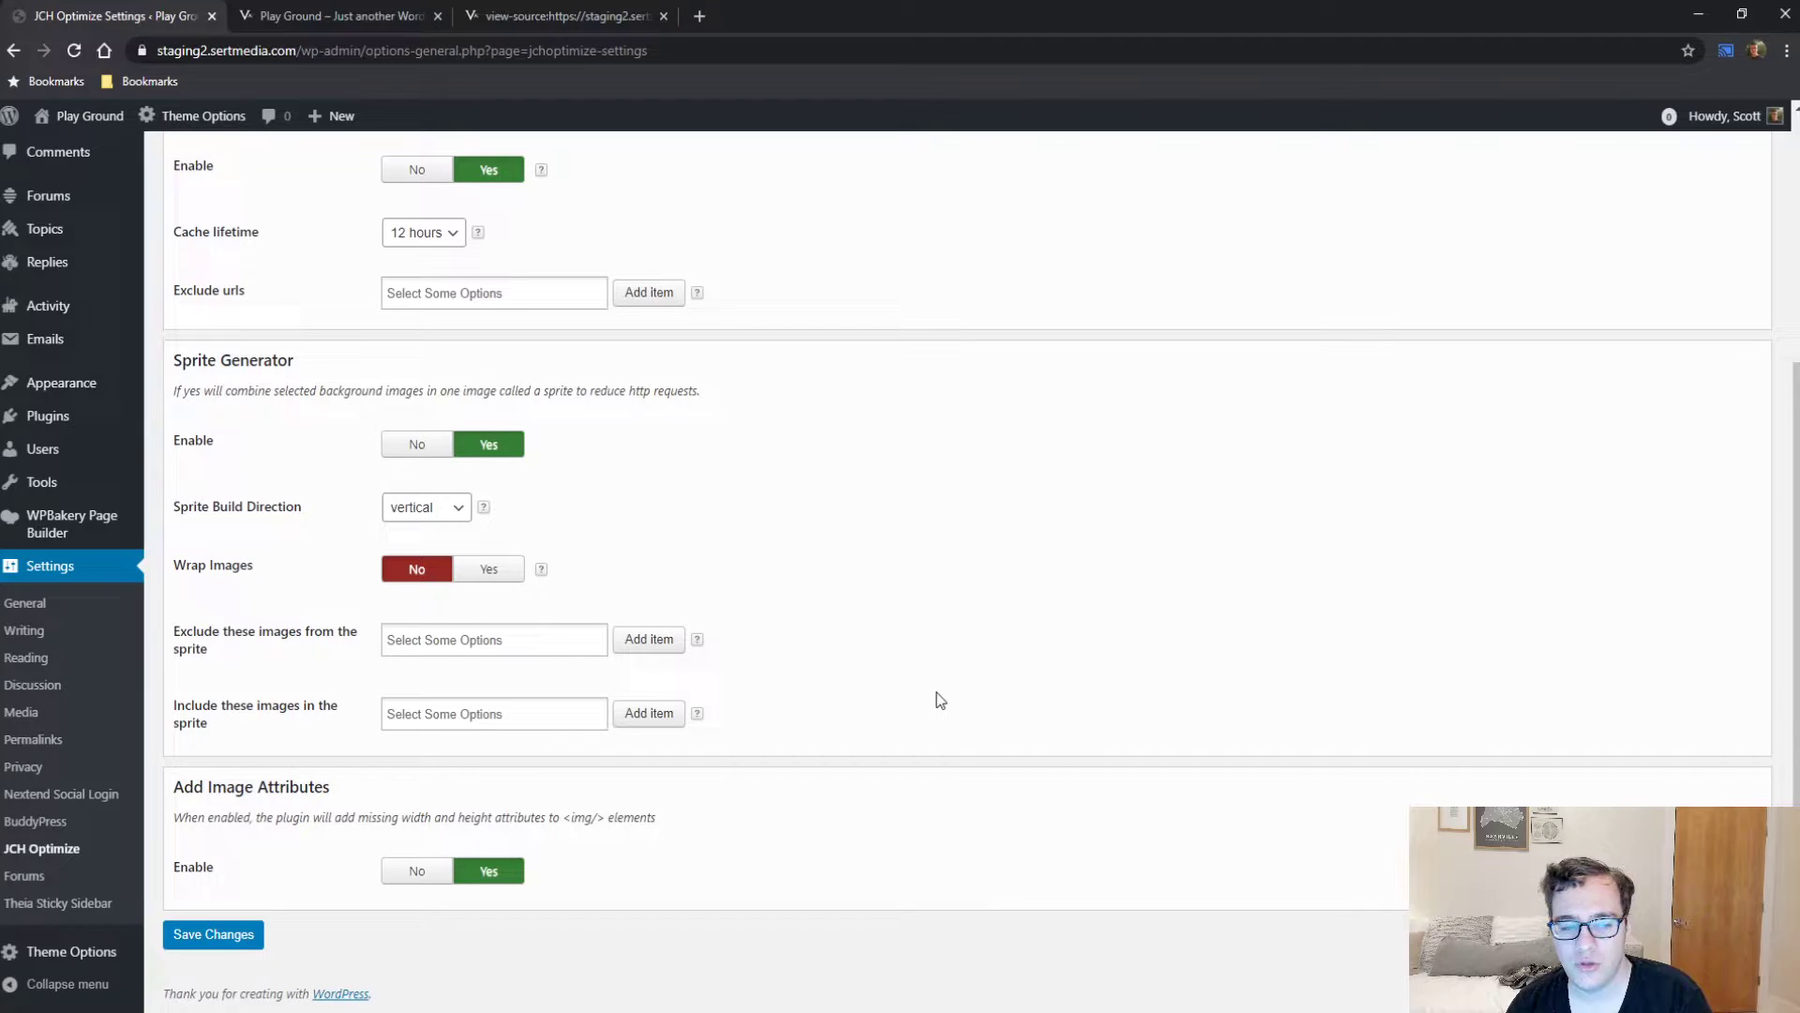
pyautogui.scroll(4, 852, 623)
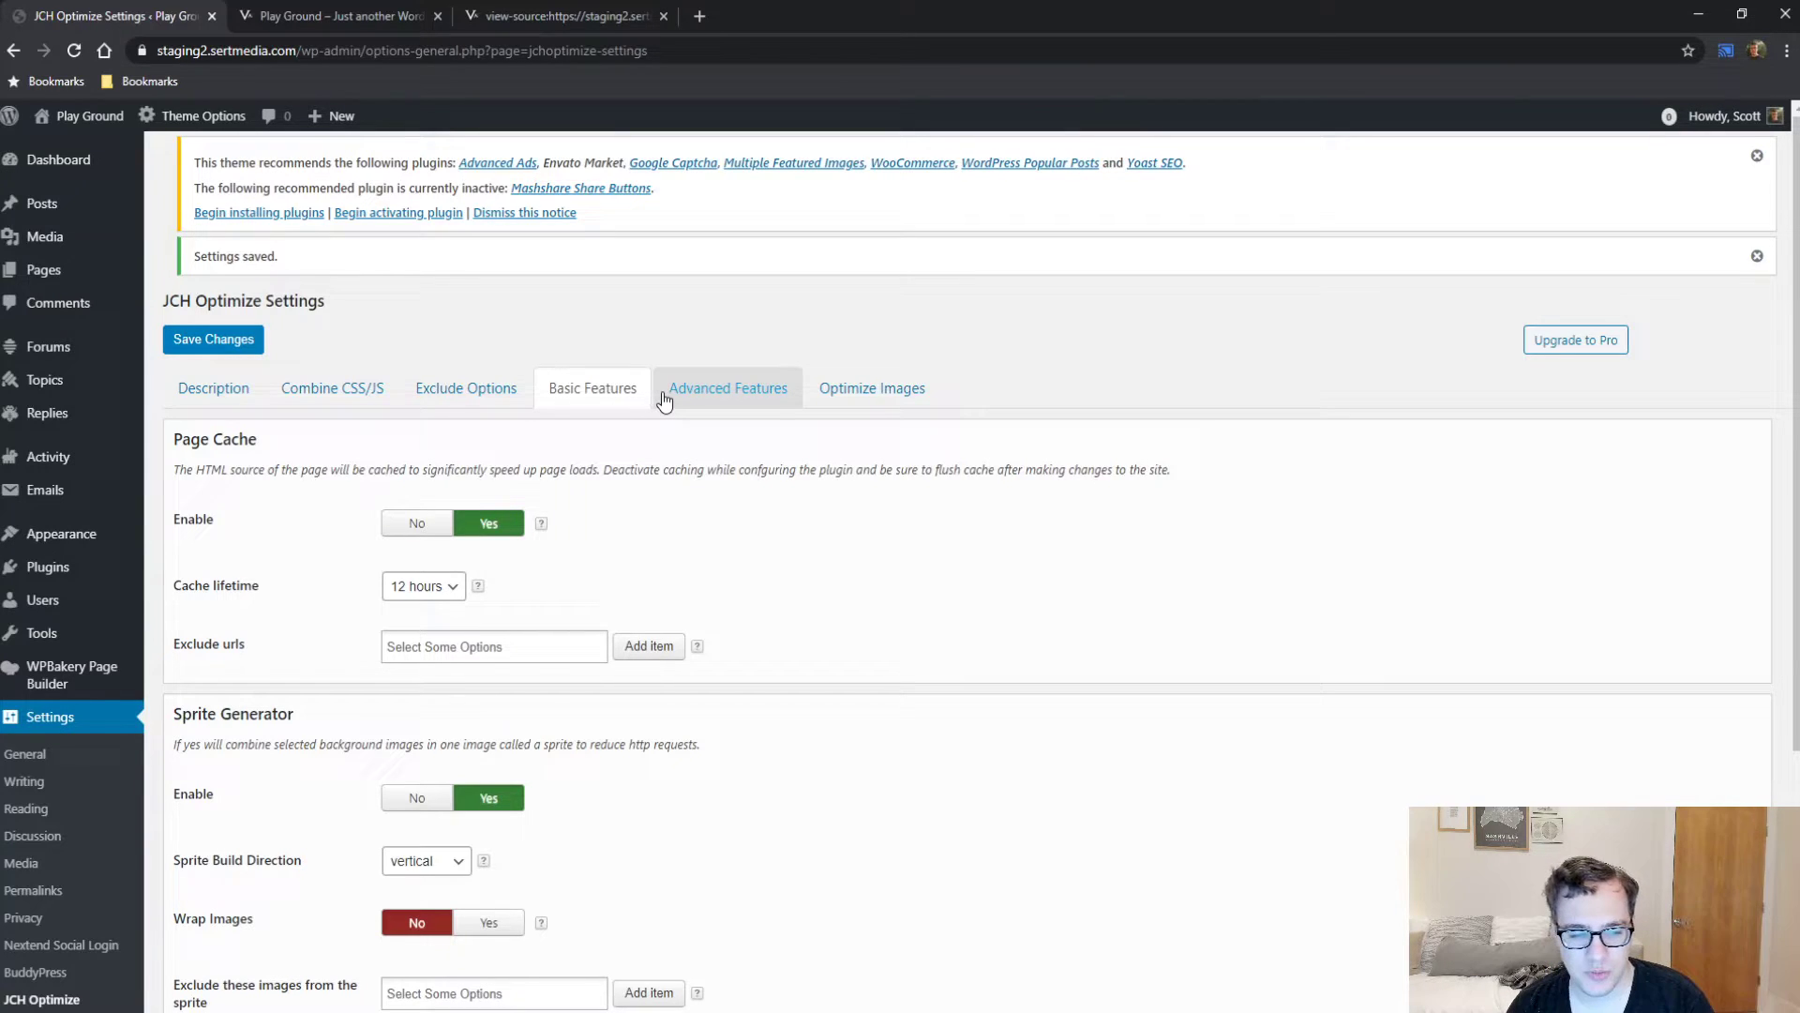
# On Advanced Features, enable Optimize CSS Delivery, keeping the element count at 200.
pyautogui.click(665, 400)
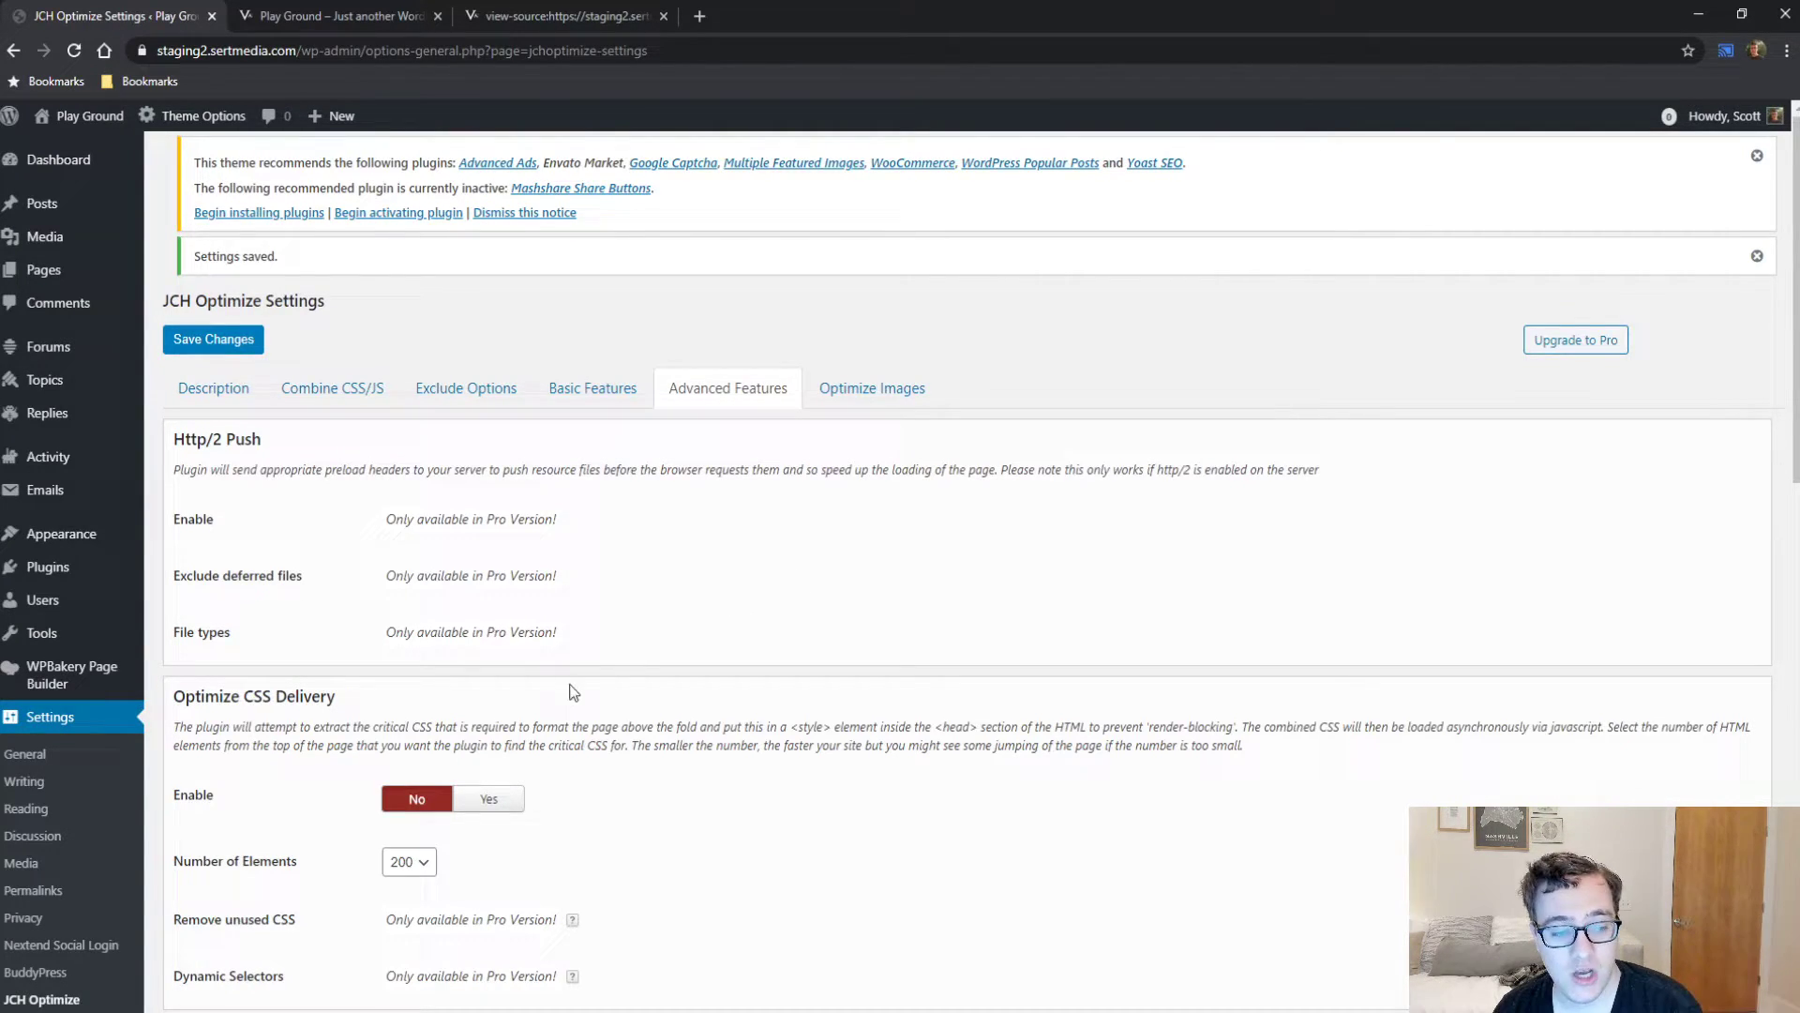
pyautogui.scroll(-3, 574, 692)
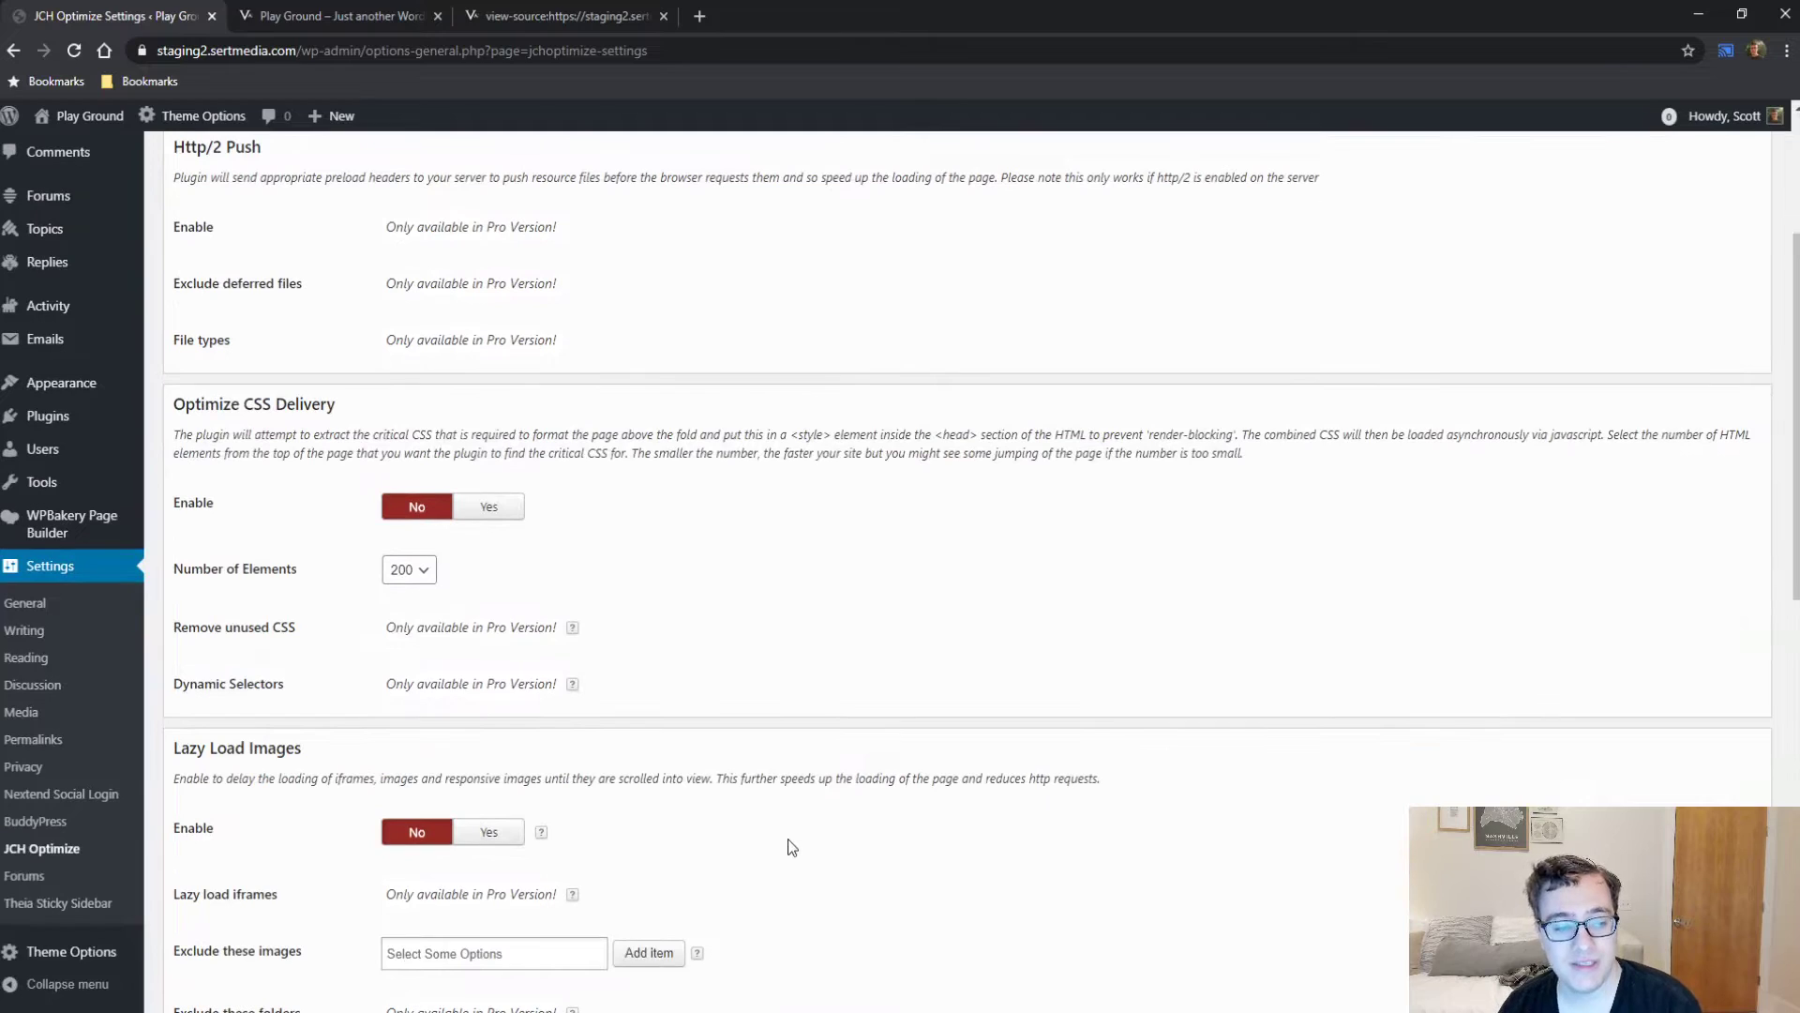
pyautogui.click(489, 507)
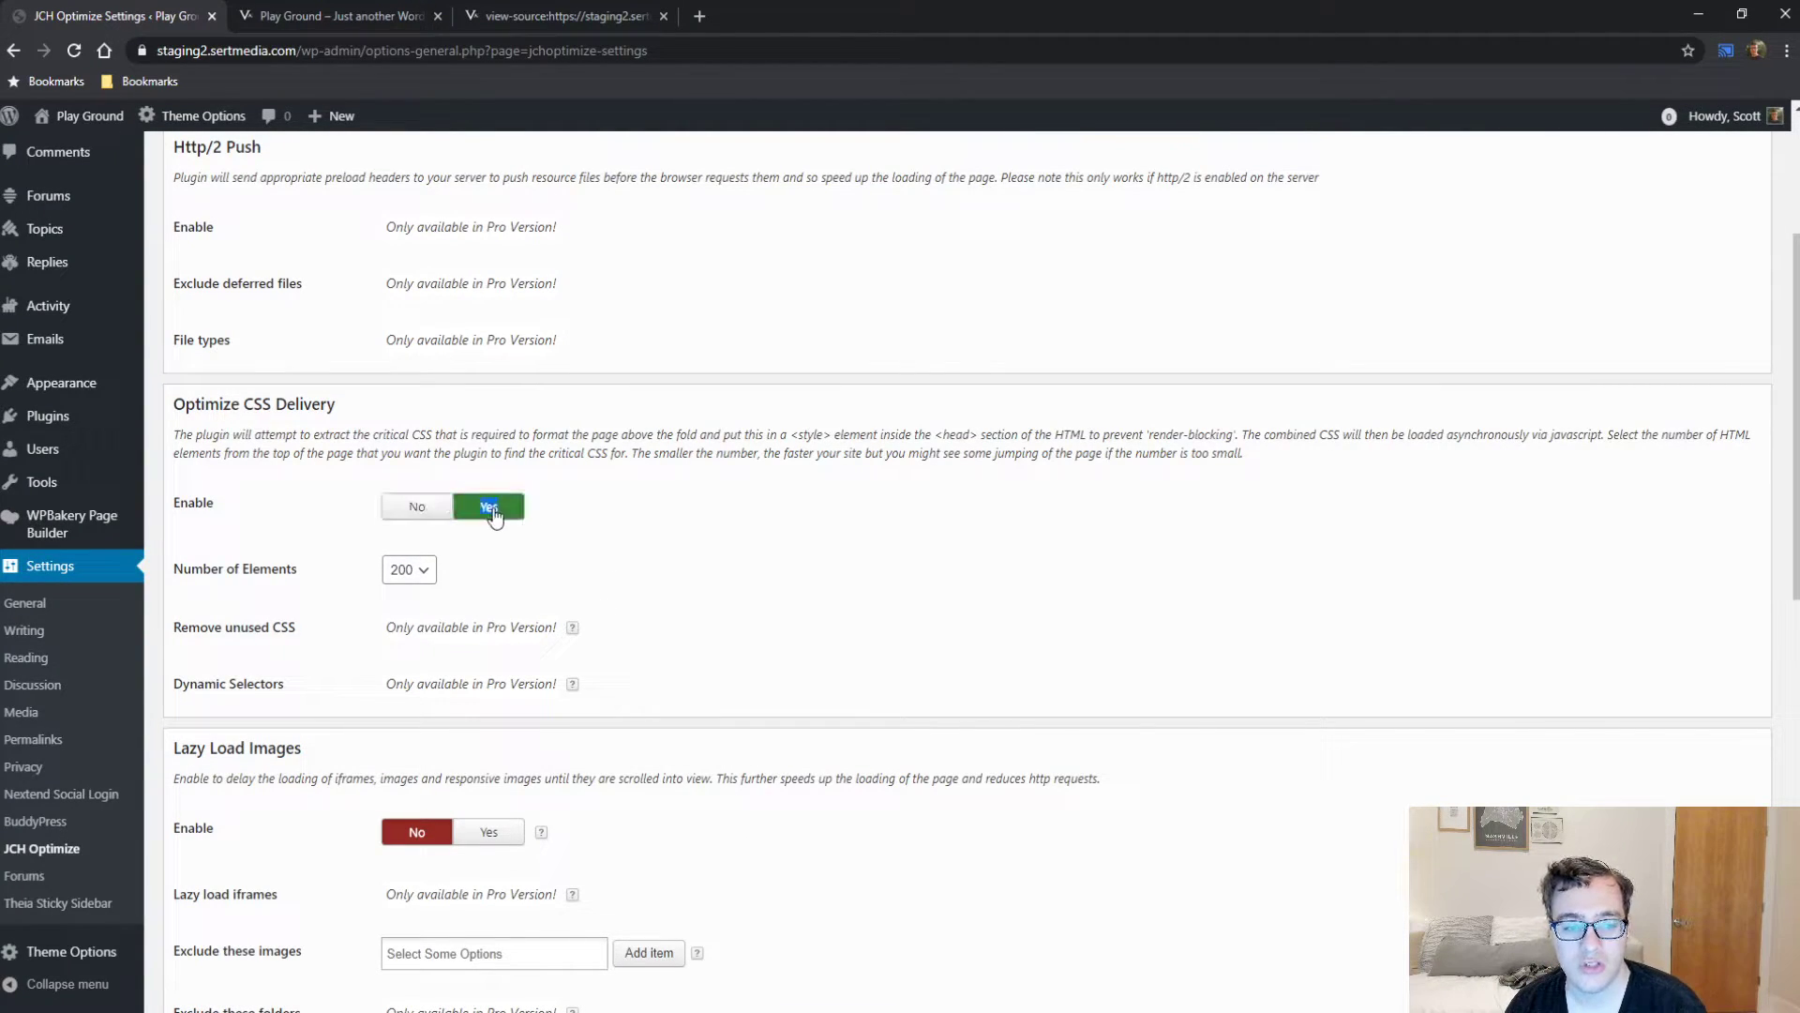
pyautogui.click(401, 572)
pyautogui.click(538, 585)
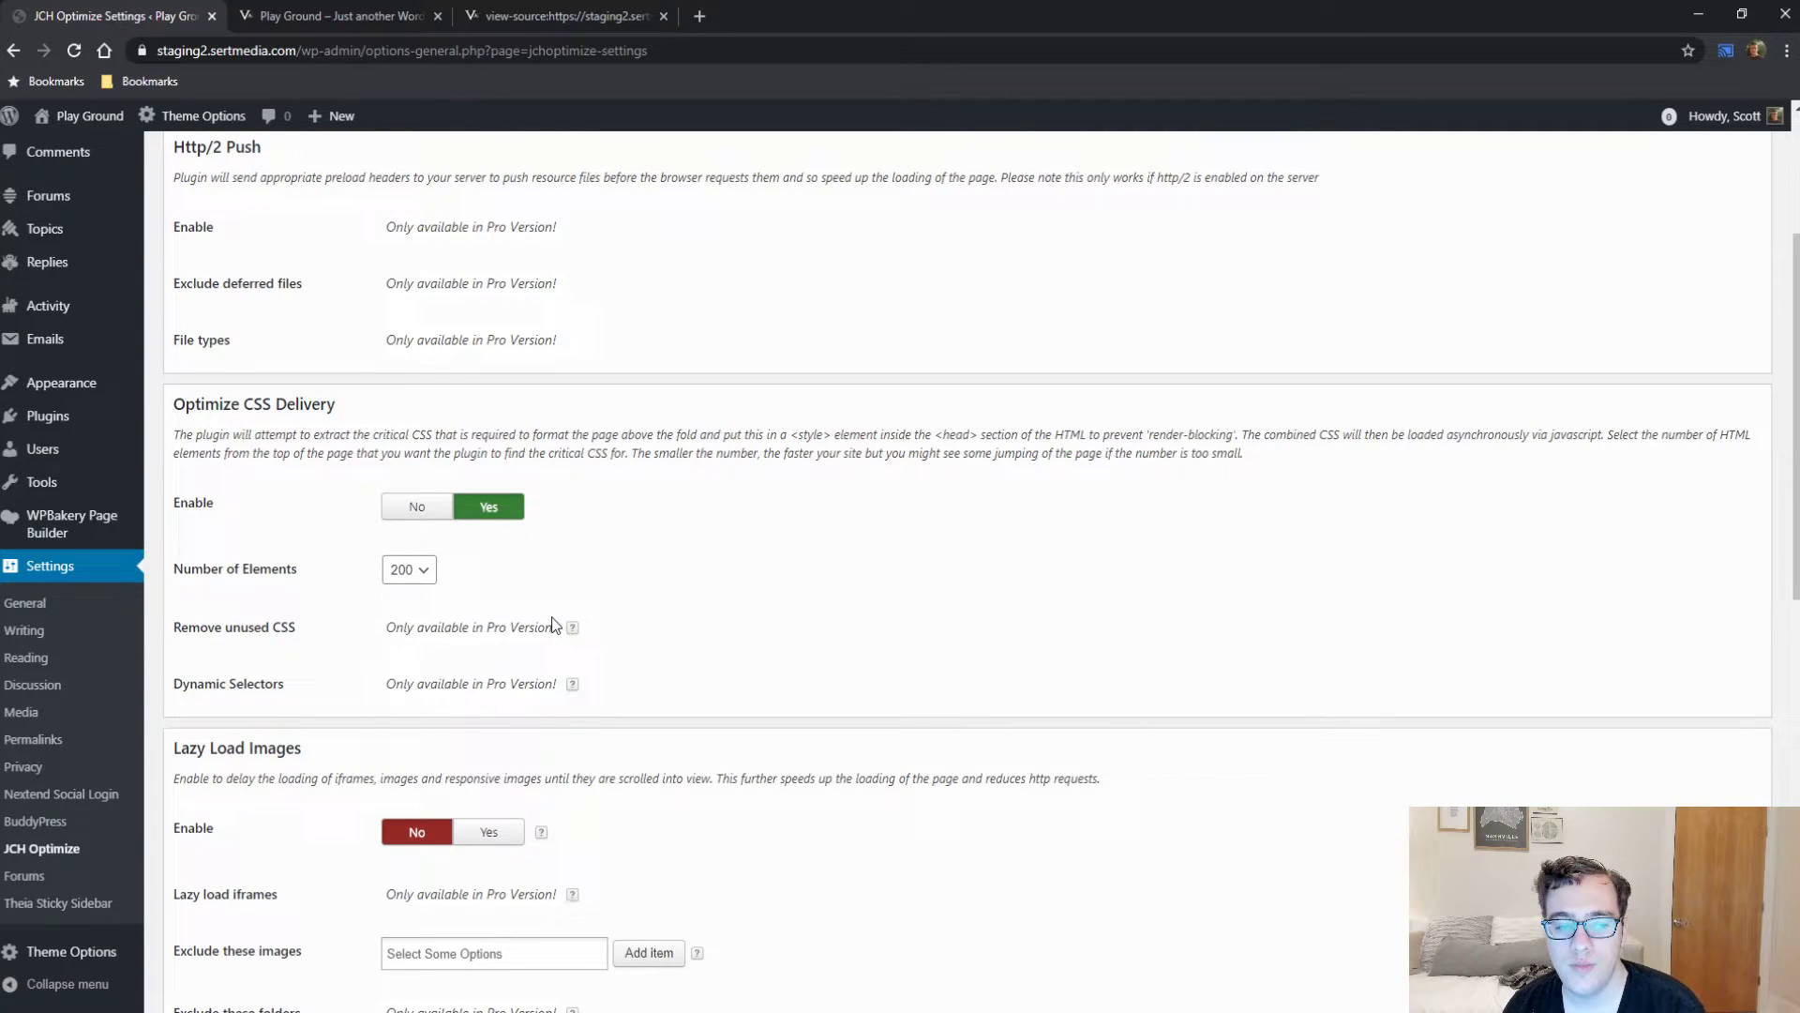
pyautogui.moveTo(568, 632)
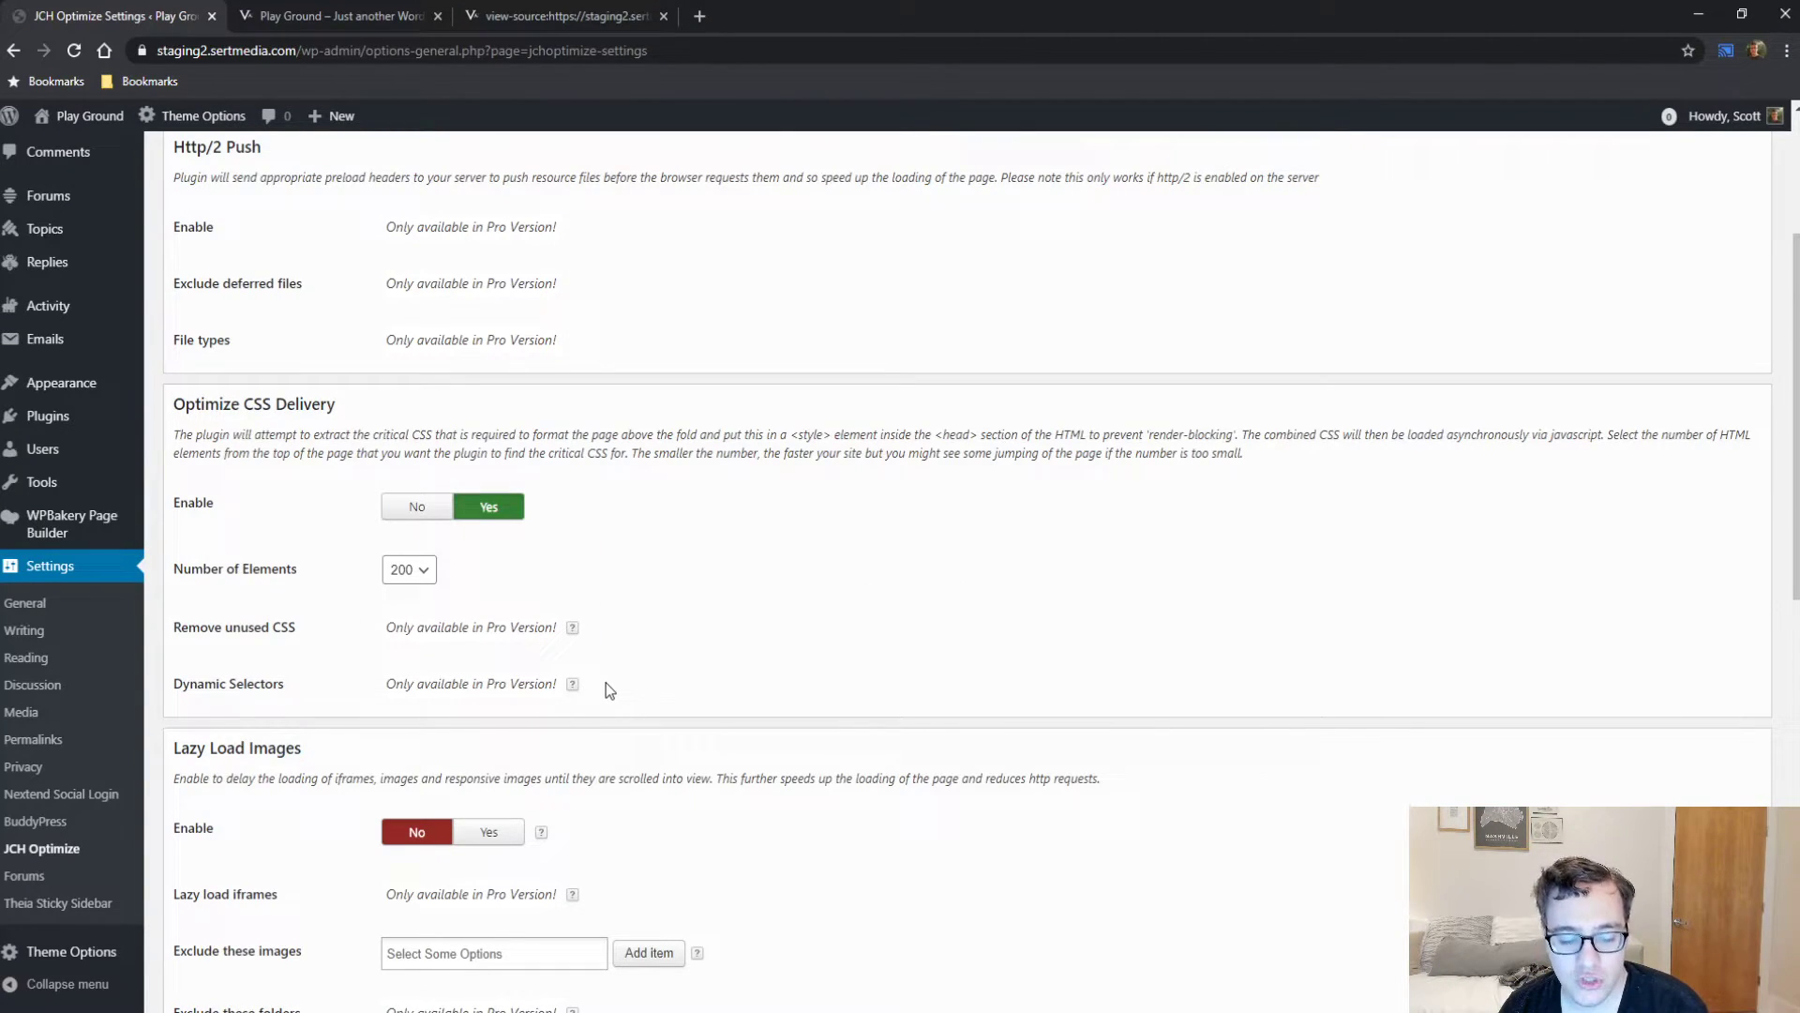
# Set Lazy Load Images and Autosize images both to Yes.
pyautogui.scroll(-3, 619, 656)
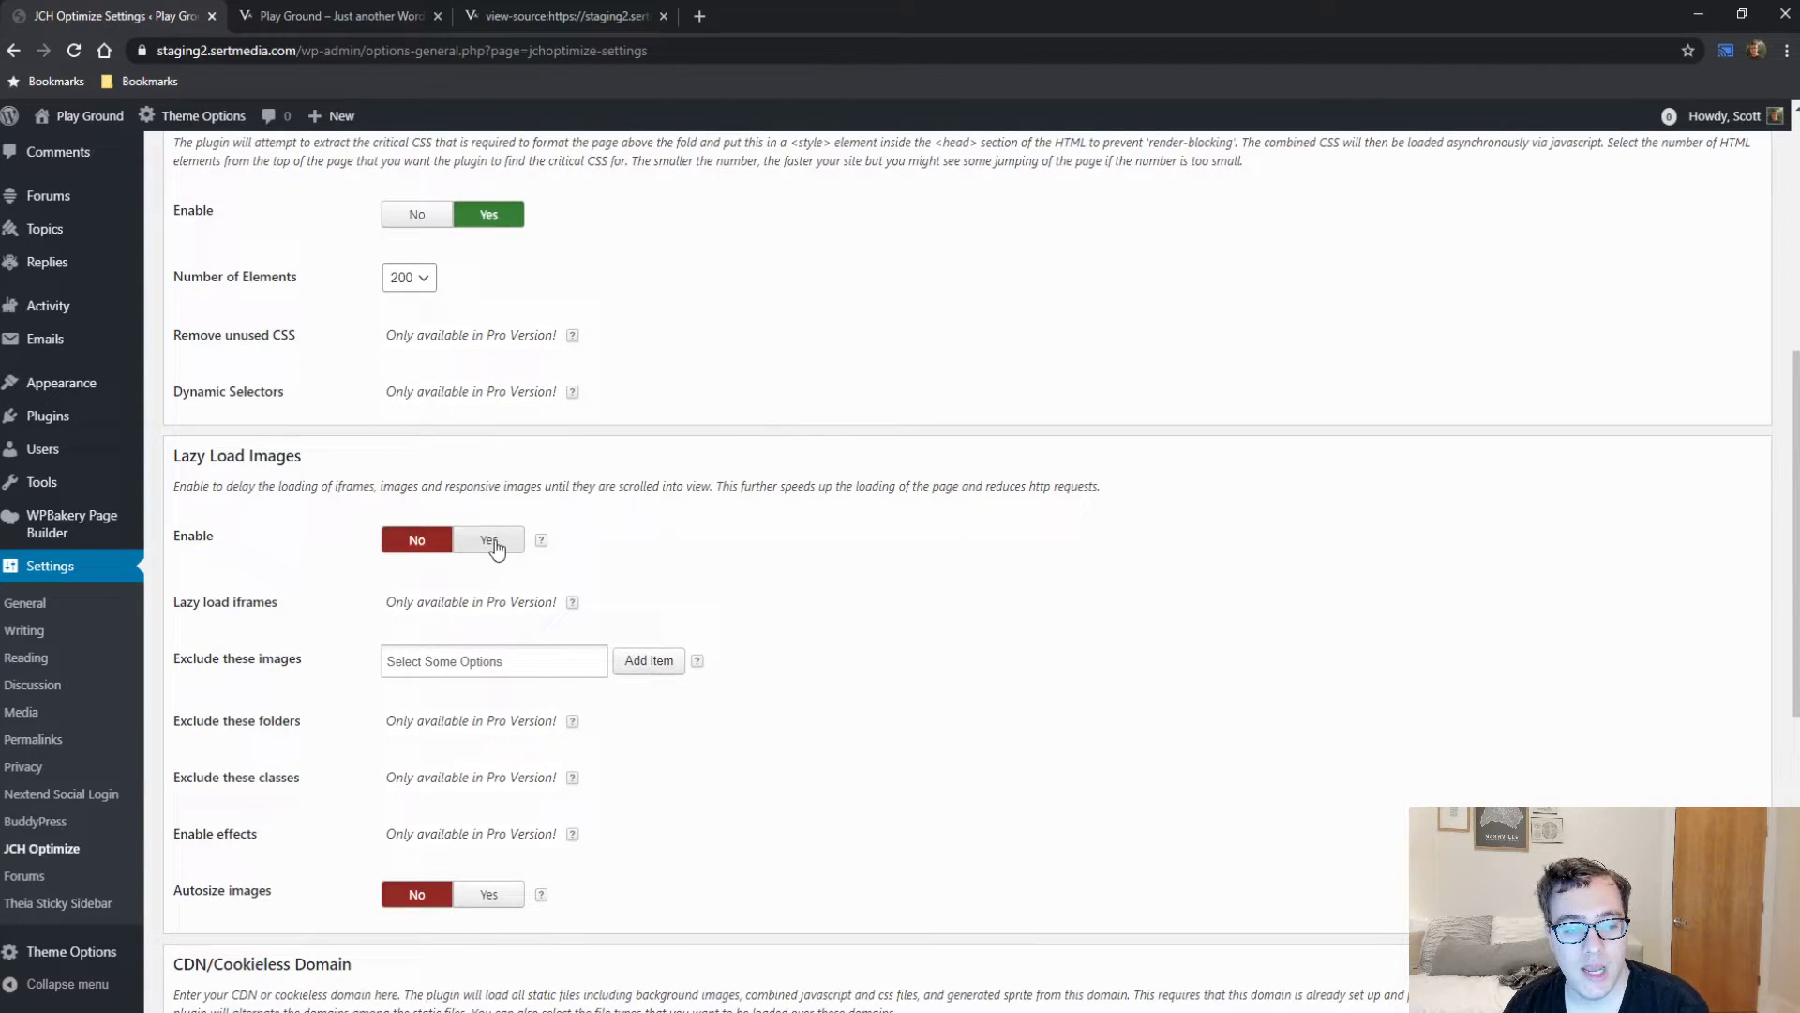
pyautogui.click(491, 544)
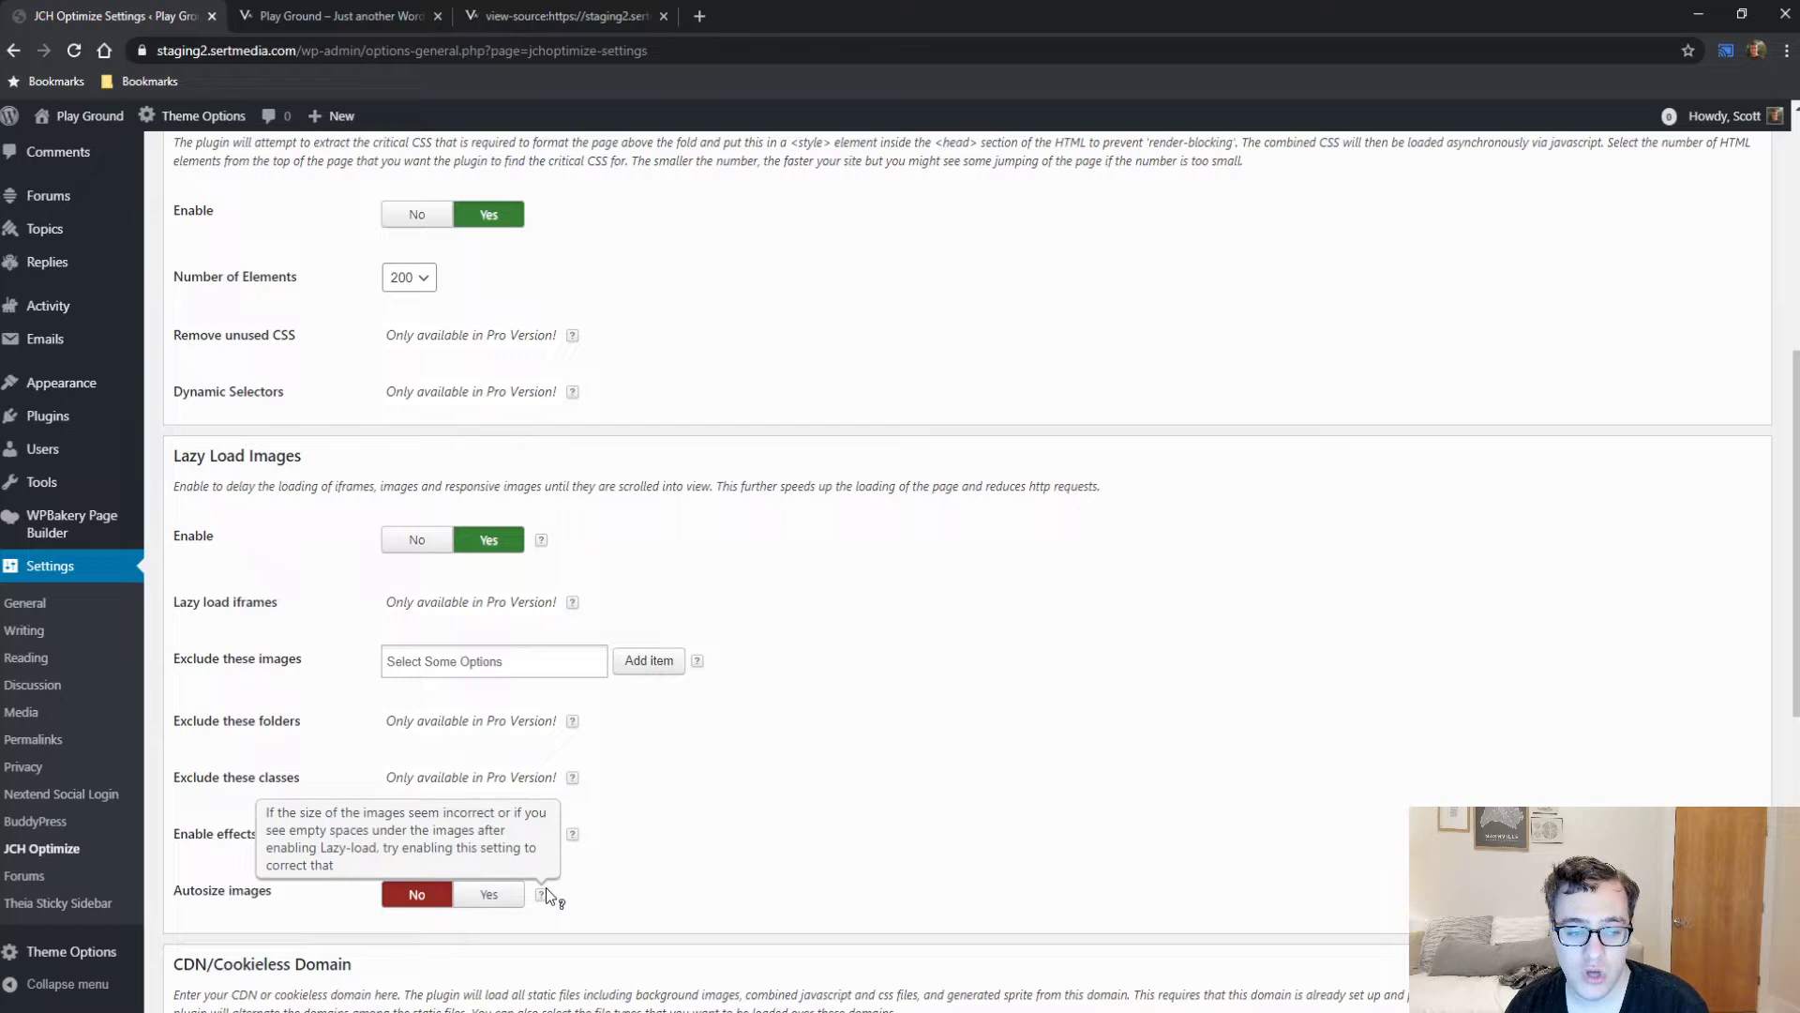
pyautogui.click(515, 902)
pyautogui.scroll(-4, 713, 807)
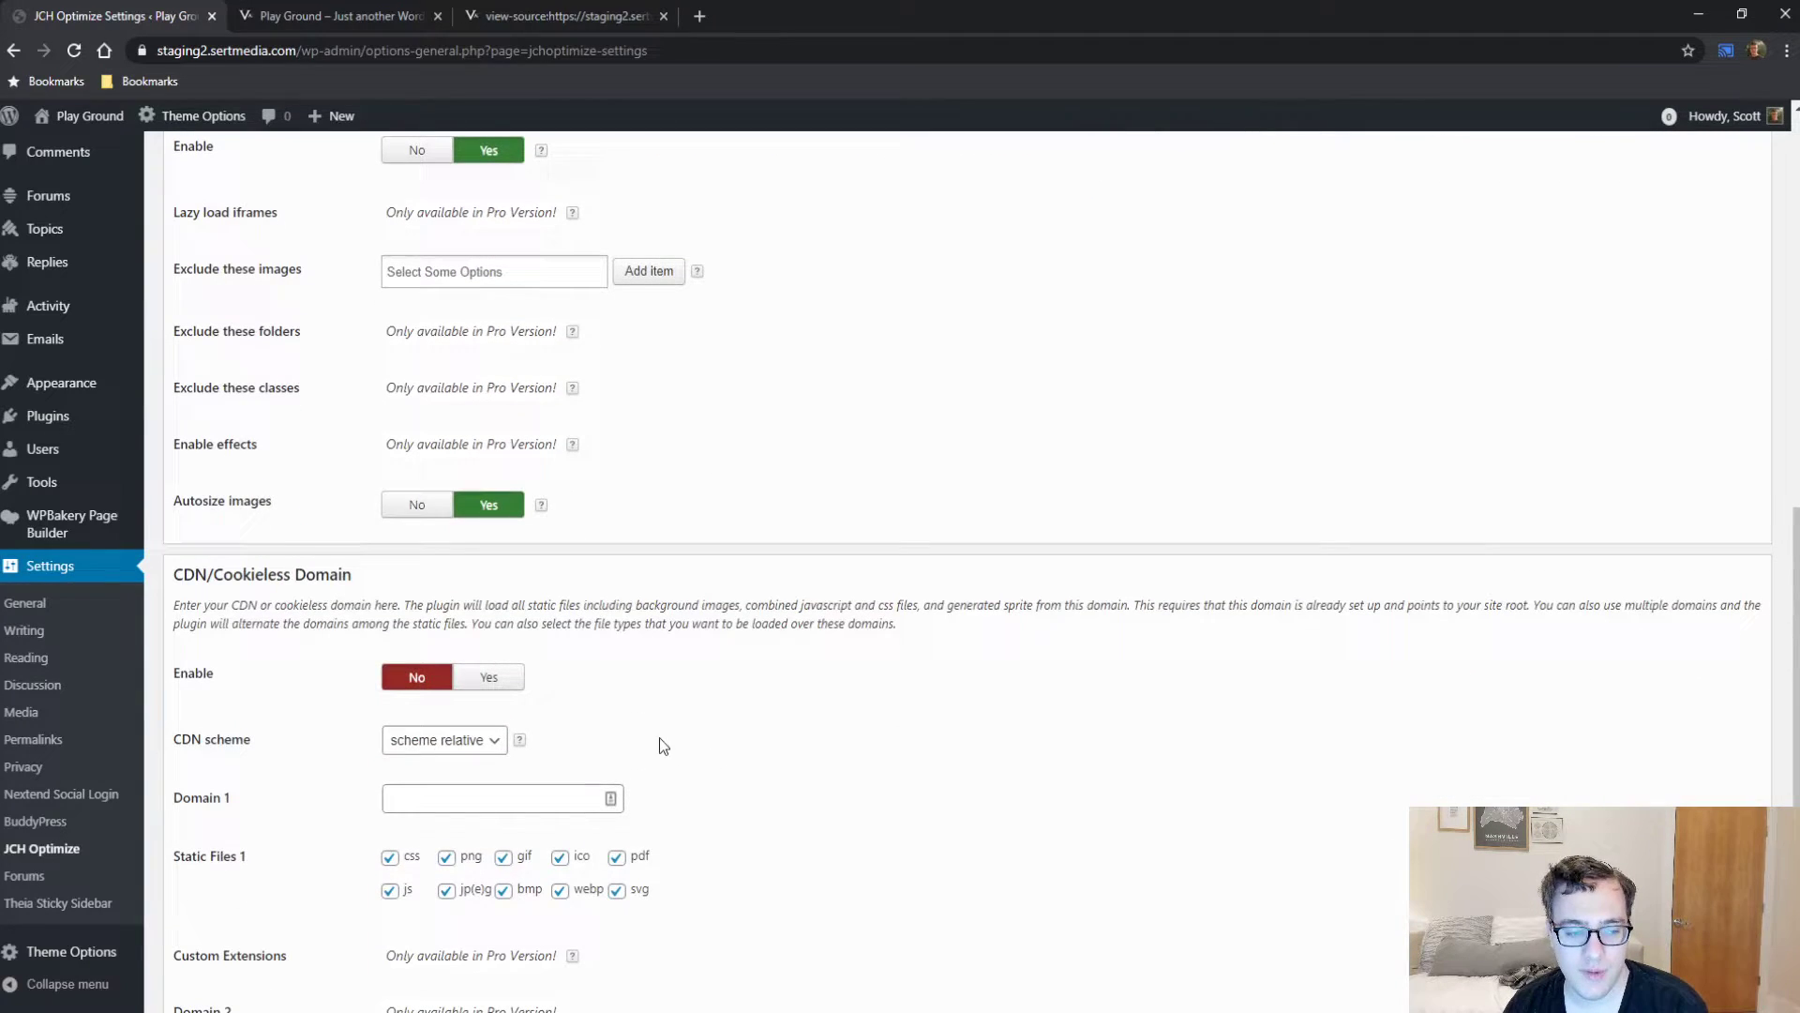
pyautogui.scroll(-3, 611, 644)
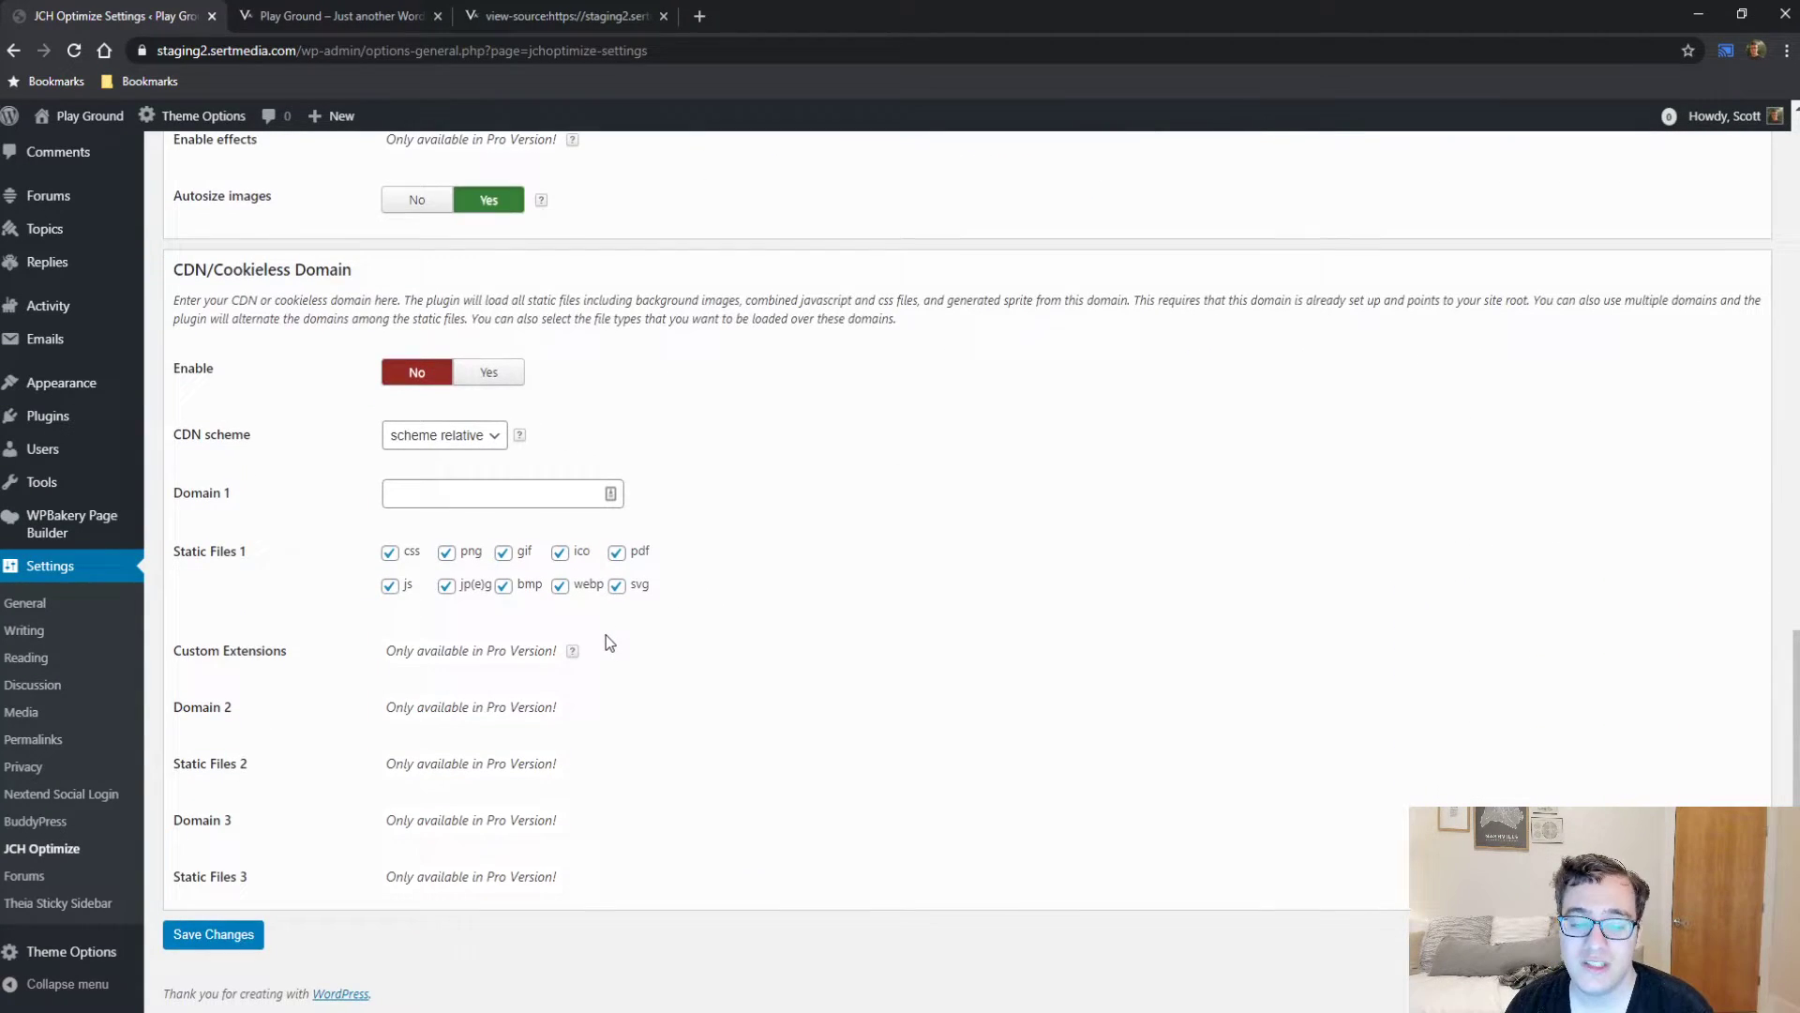
pyautogui.scroll(15, 600, 642)
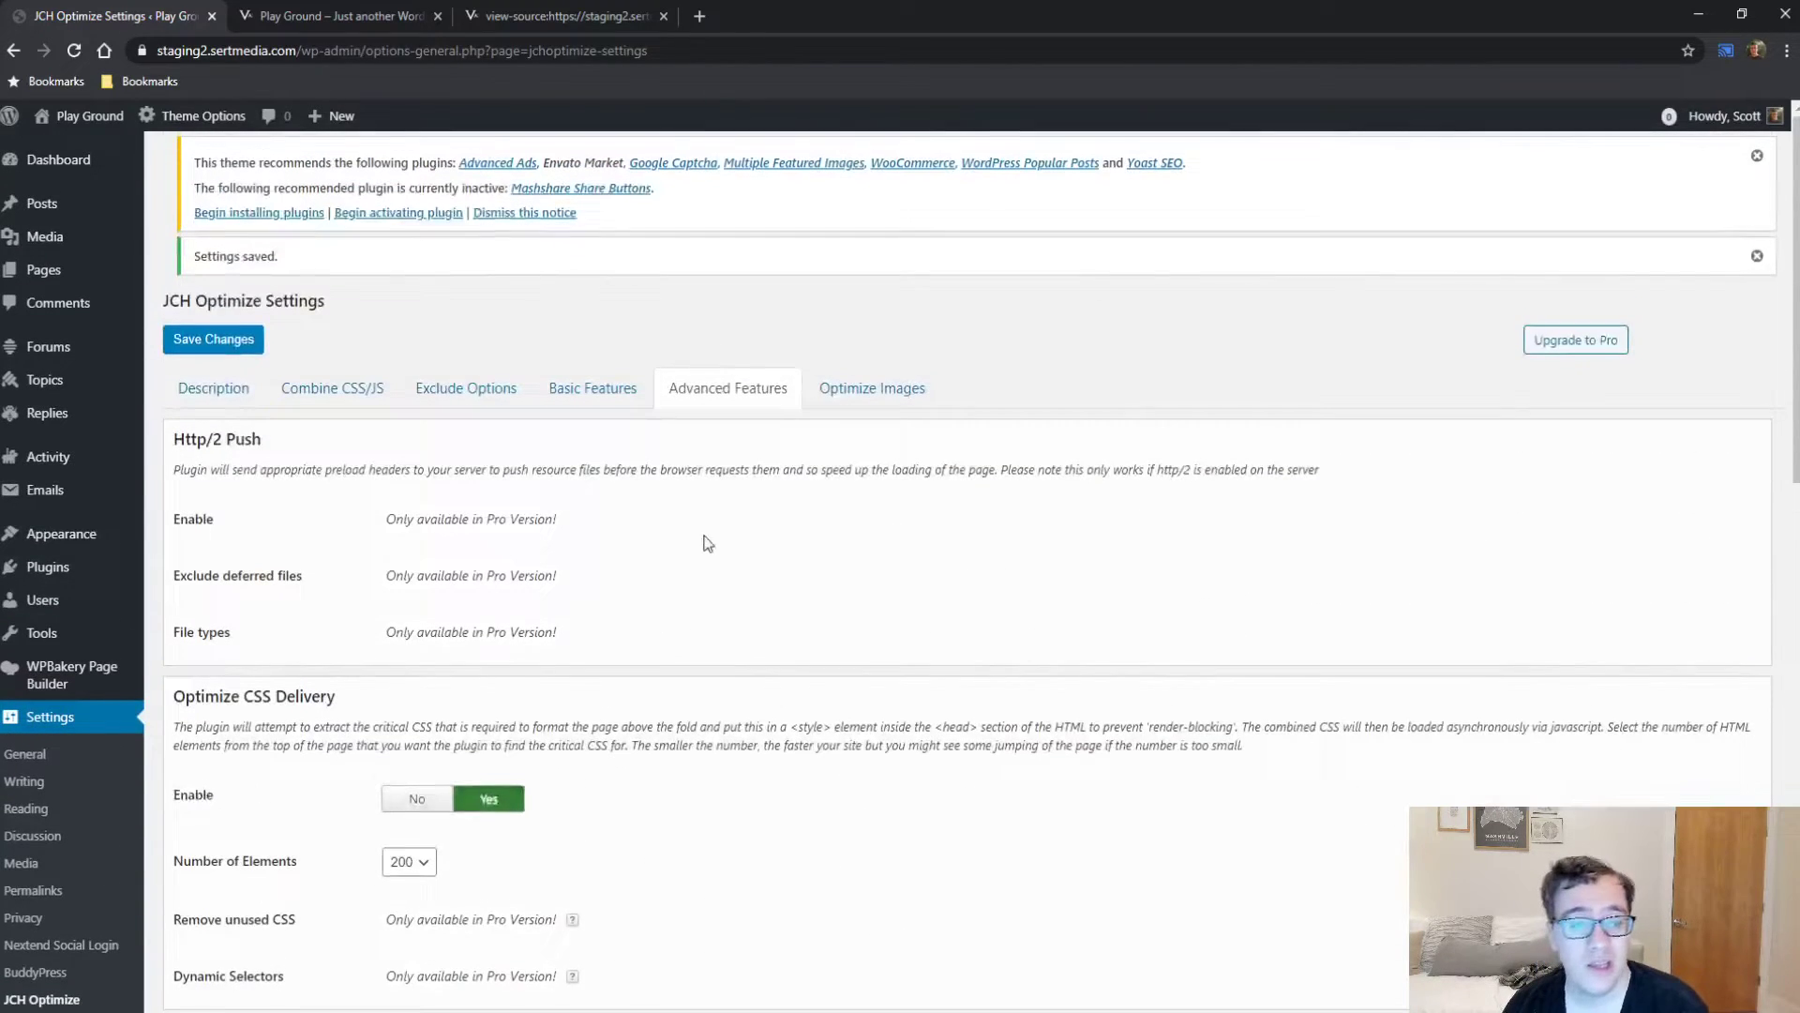
# Save the settings from the Optimize Images tab and return to the Play Ground site tab.
pyautogui.click(847, 390)
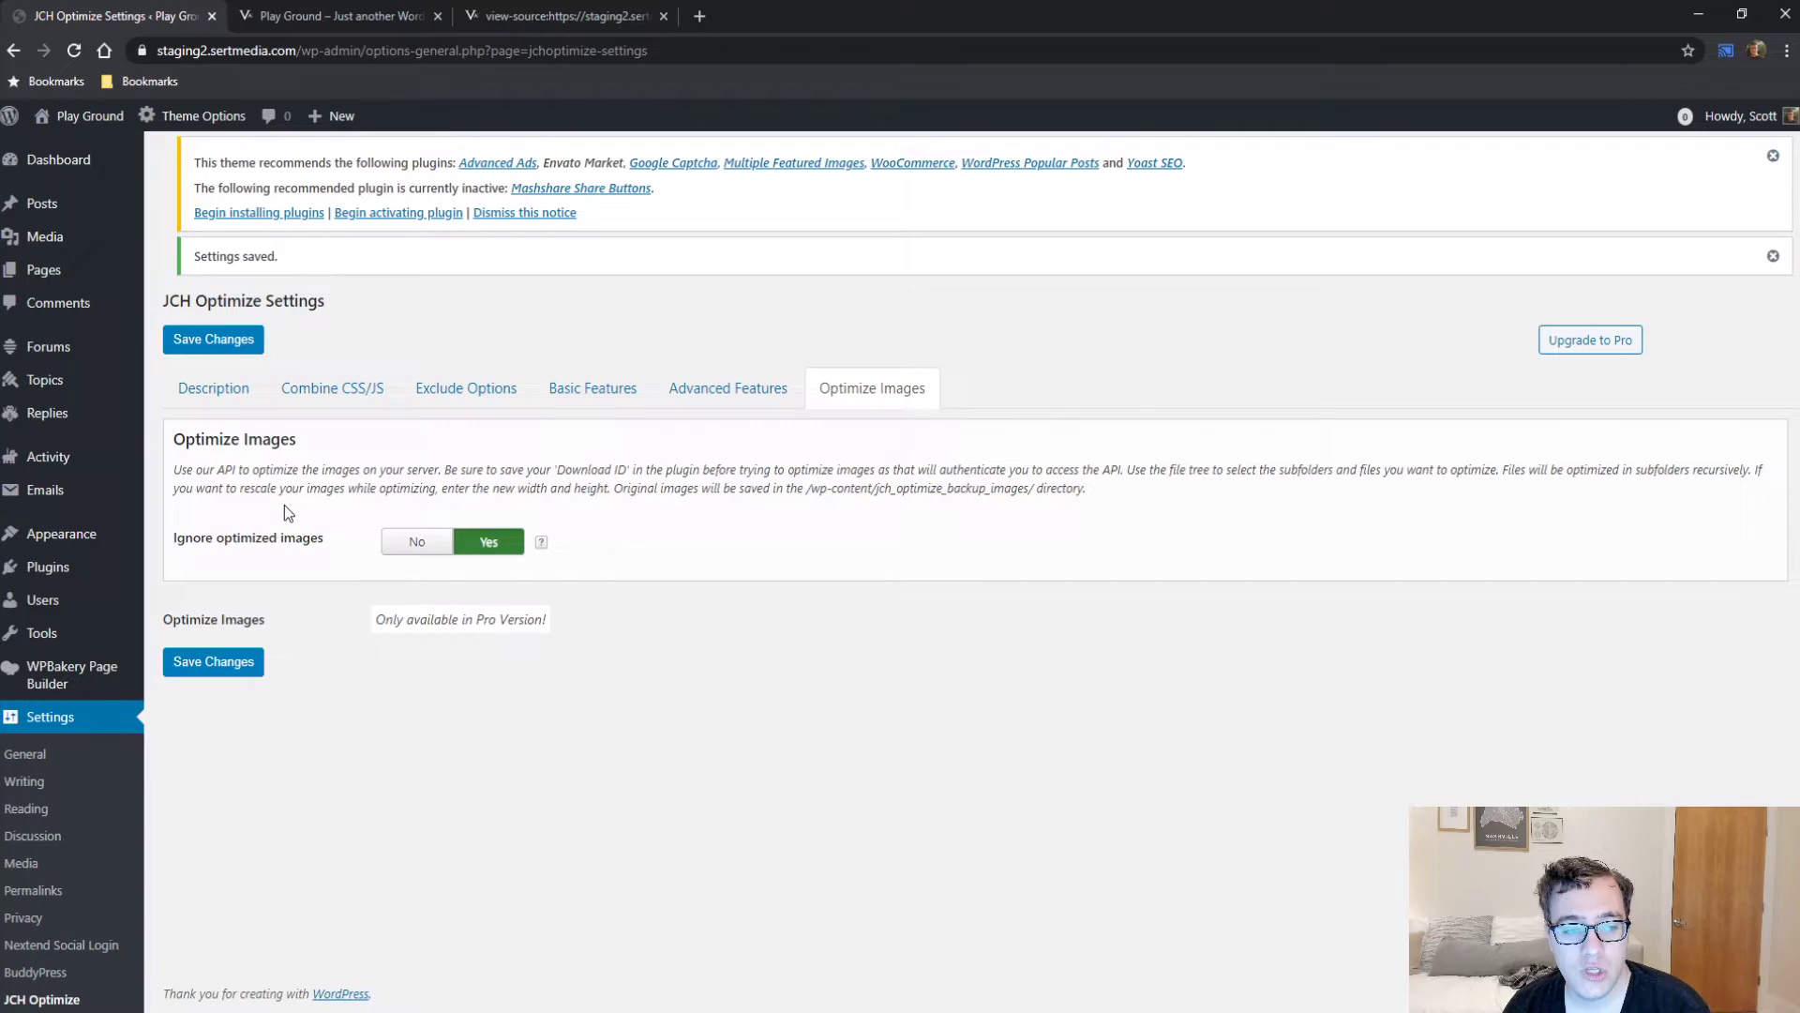
pyautogui.moveTo(346, 489); pyautogui.dragTo(1086, 489)
pyautogui.tripleClick(349, 488)
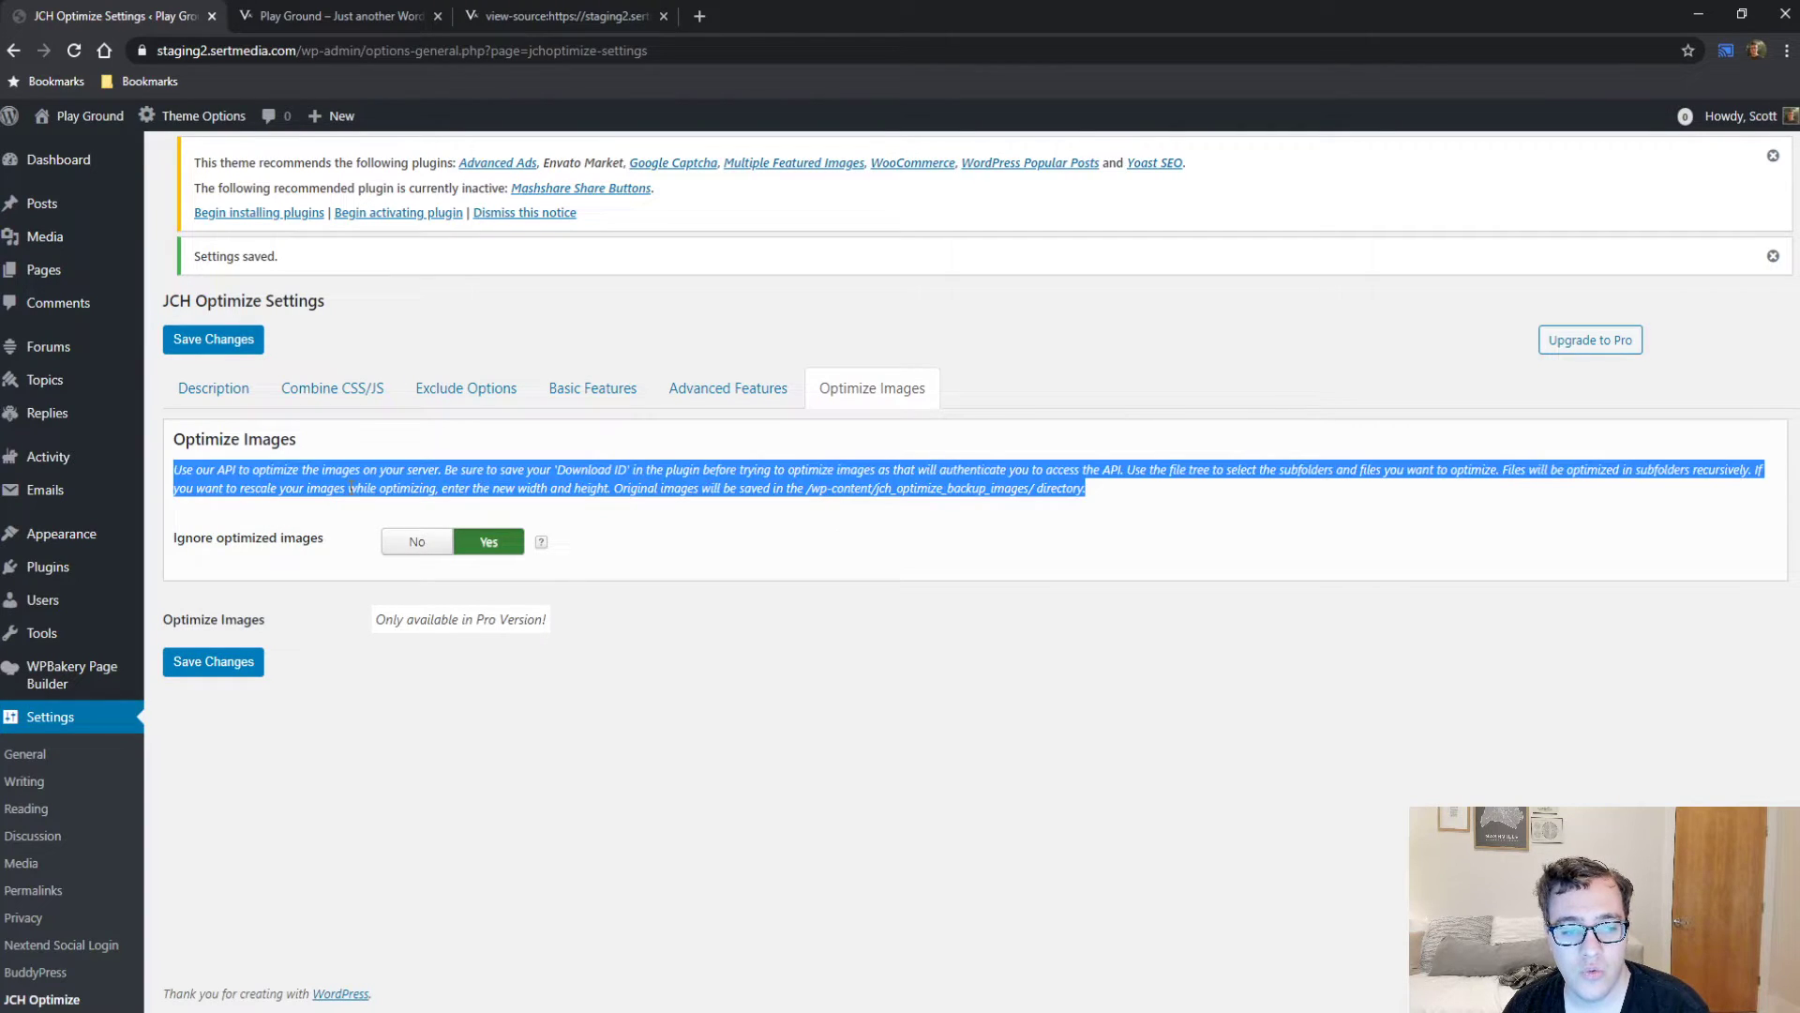
pyautogui.click(229, 661)
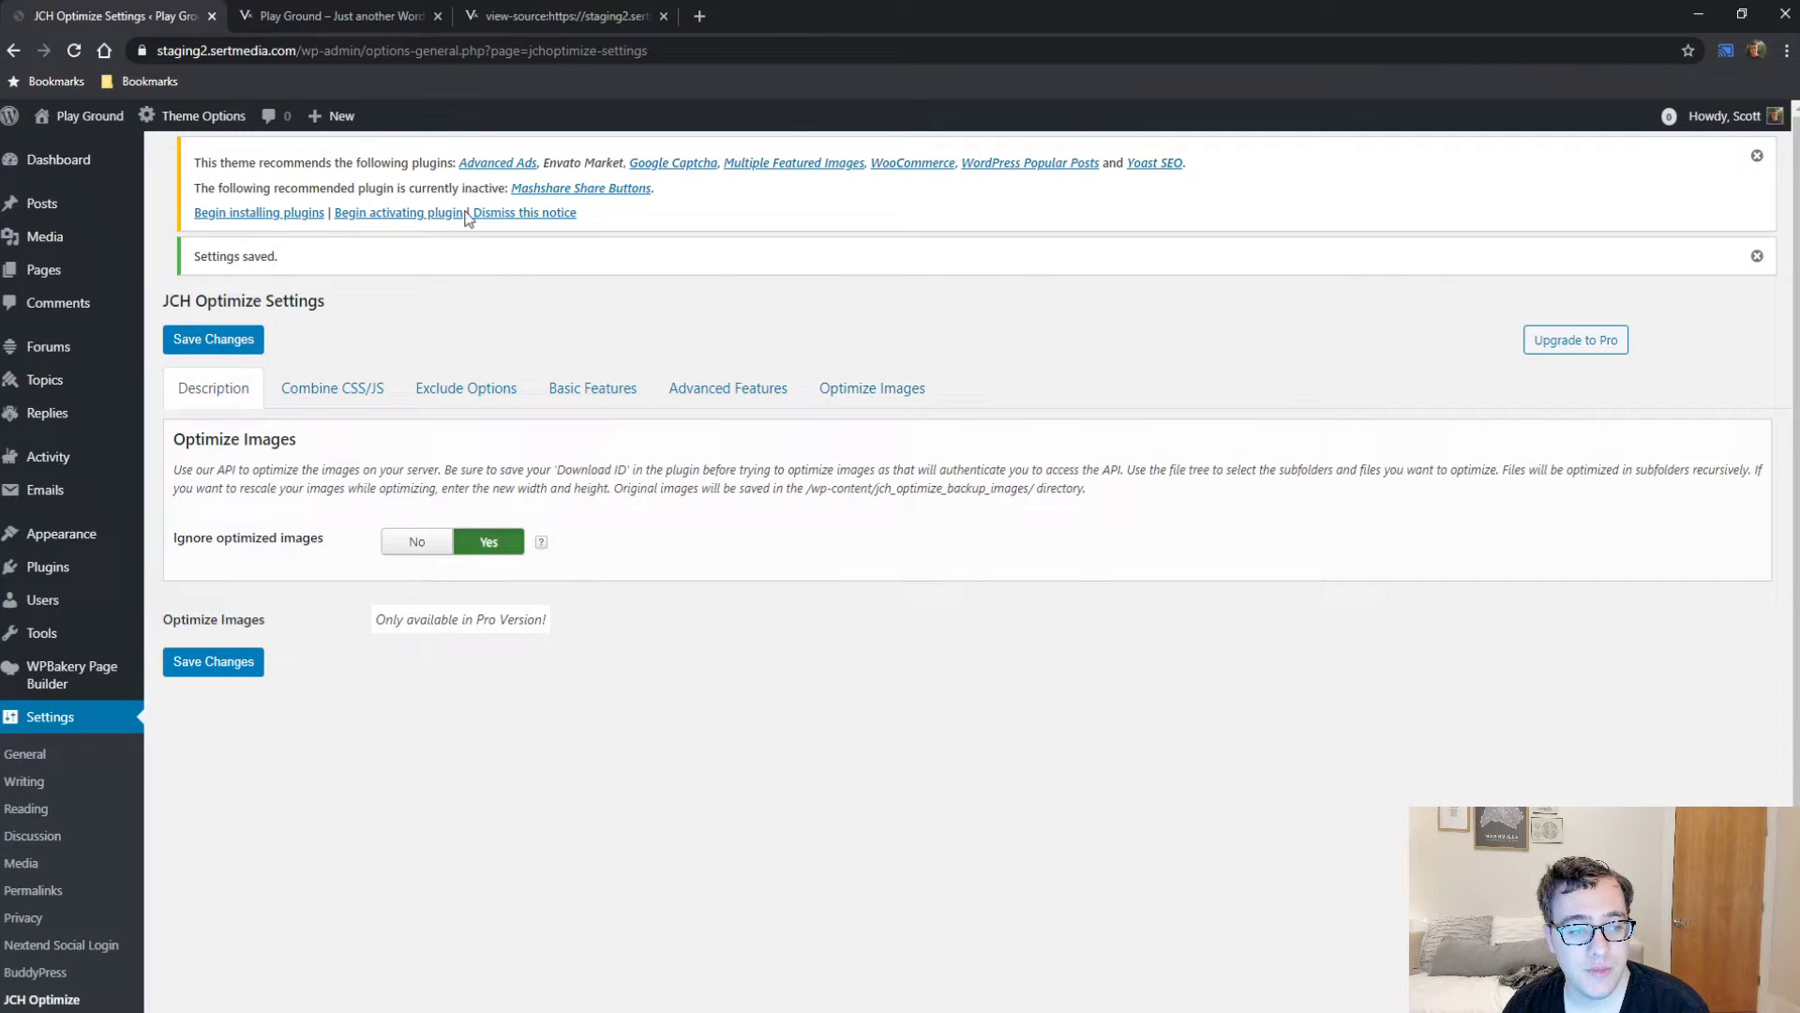
pyautogui.click(424, 550)
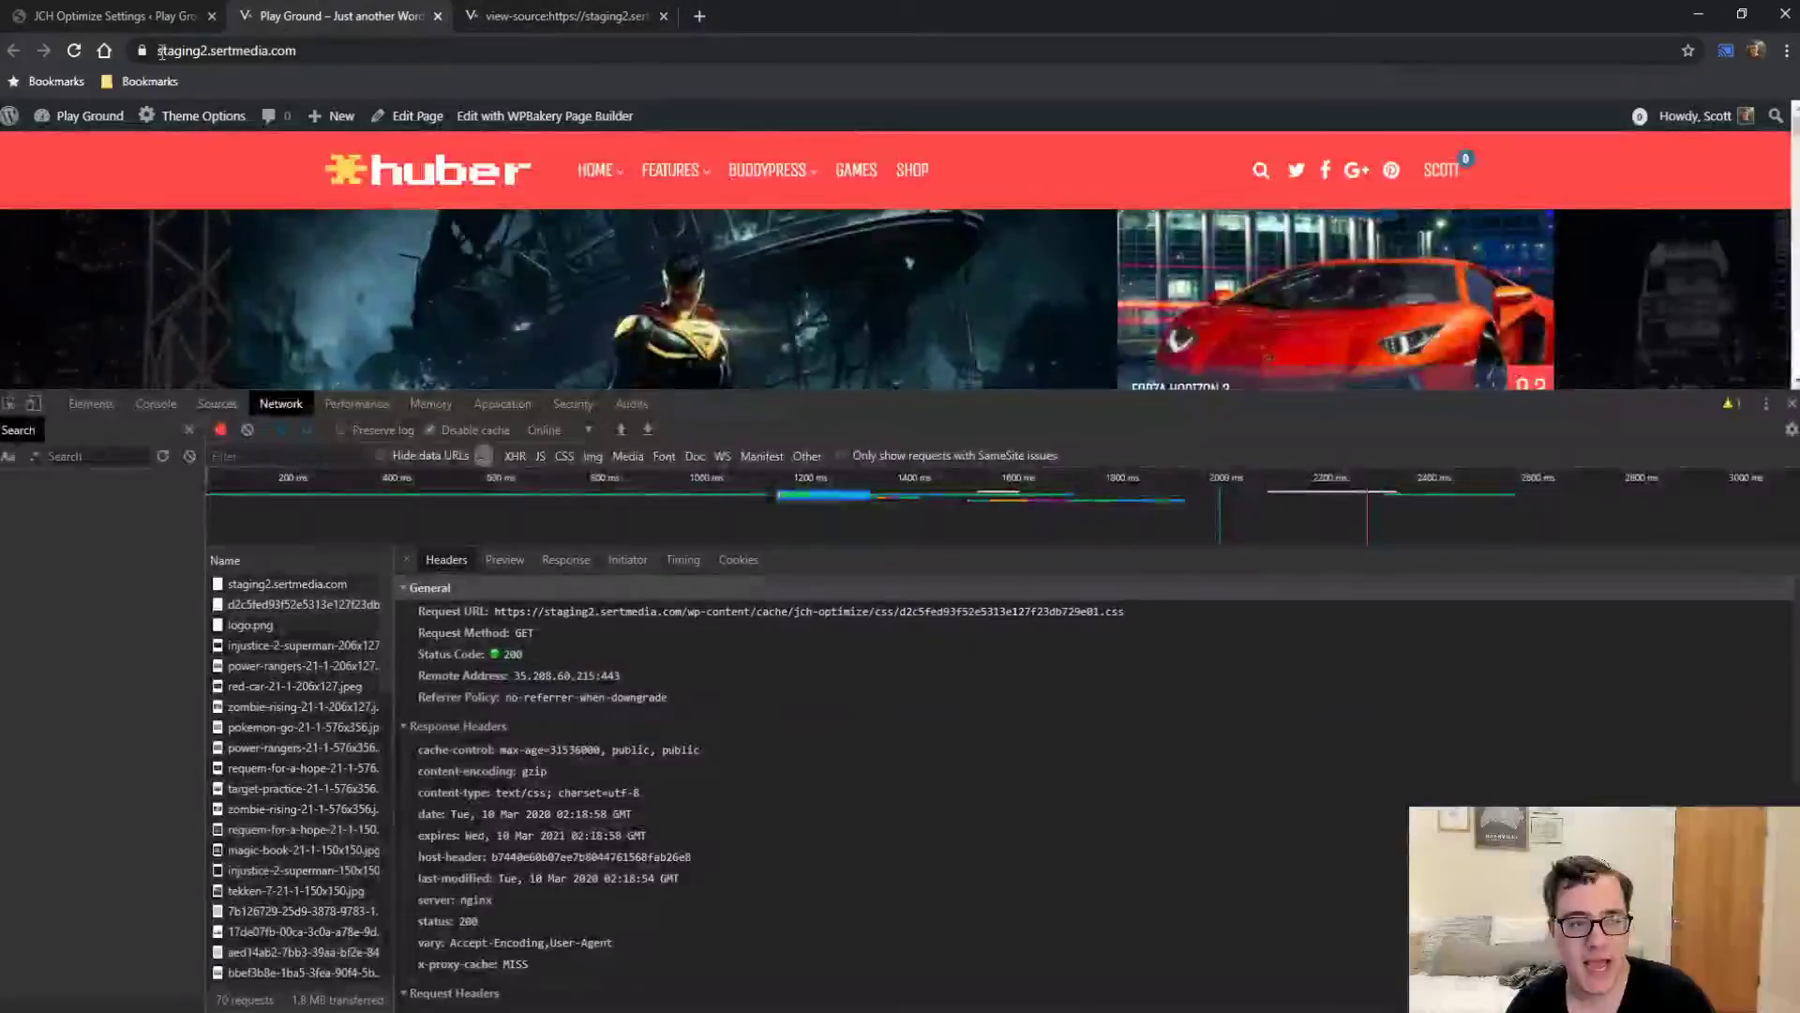
# After reloading the homepage, raise Optimize CSS Delivery to 800 elements and save.
pyautogui.click(75, 53)
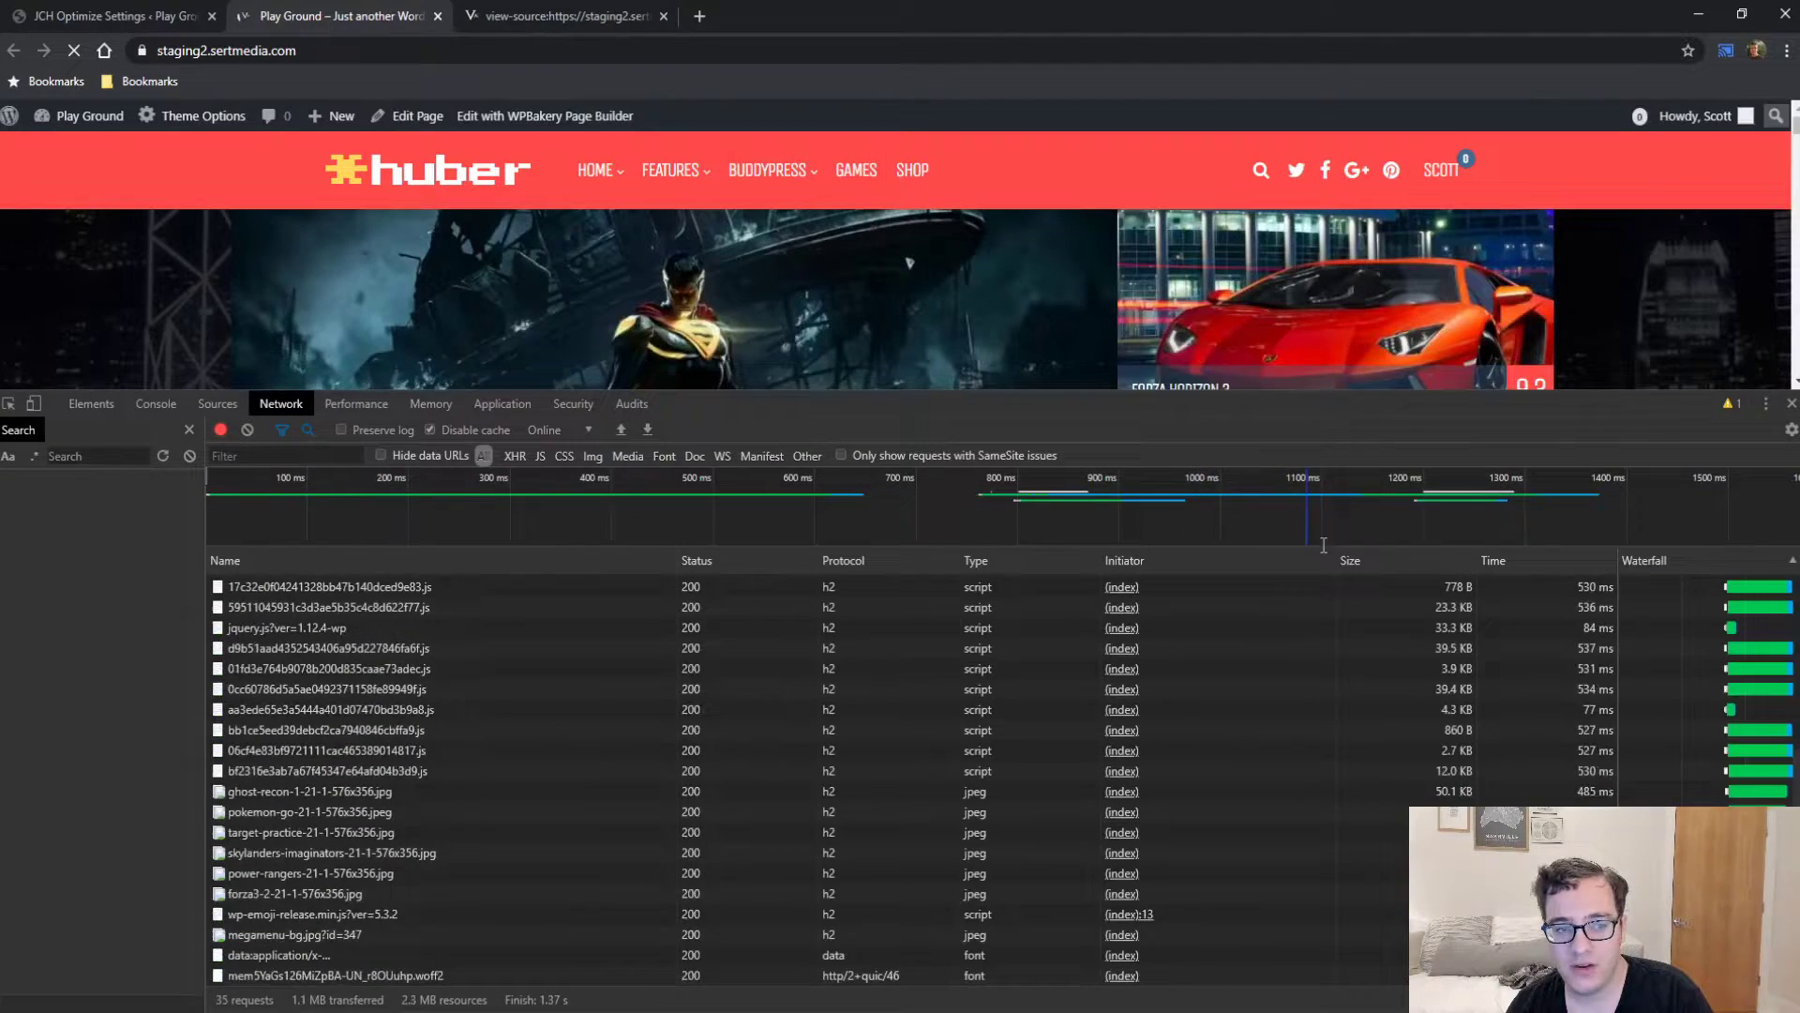
pyautogui.click(113, 16)
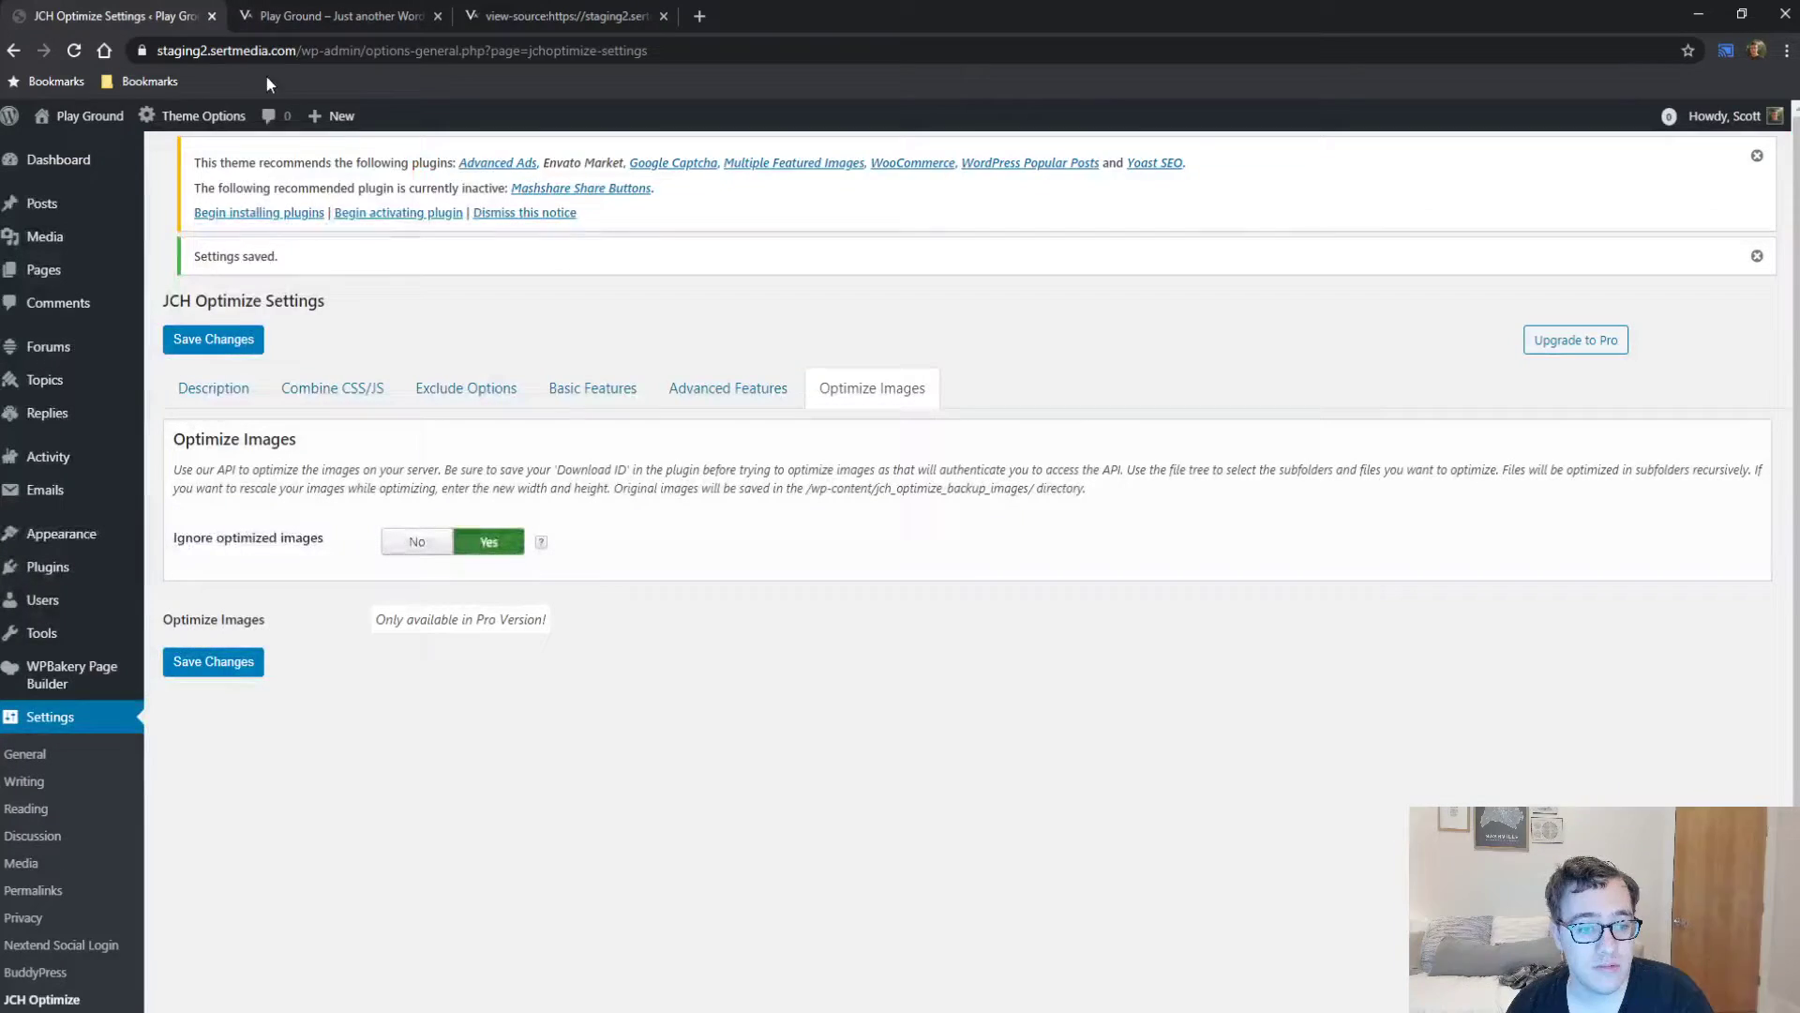
pyautogui.click(604, 404)
pyautogui.click(705, 402)
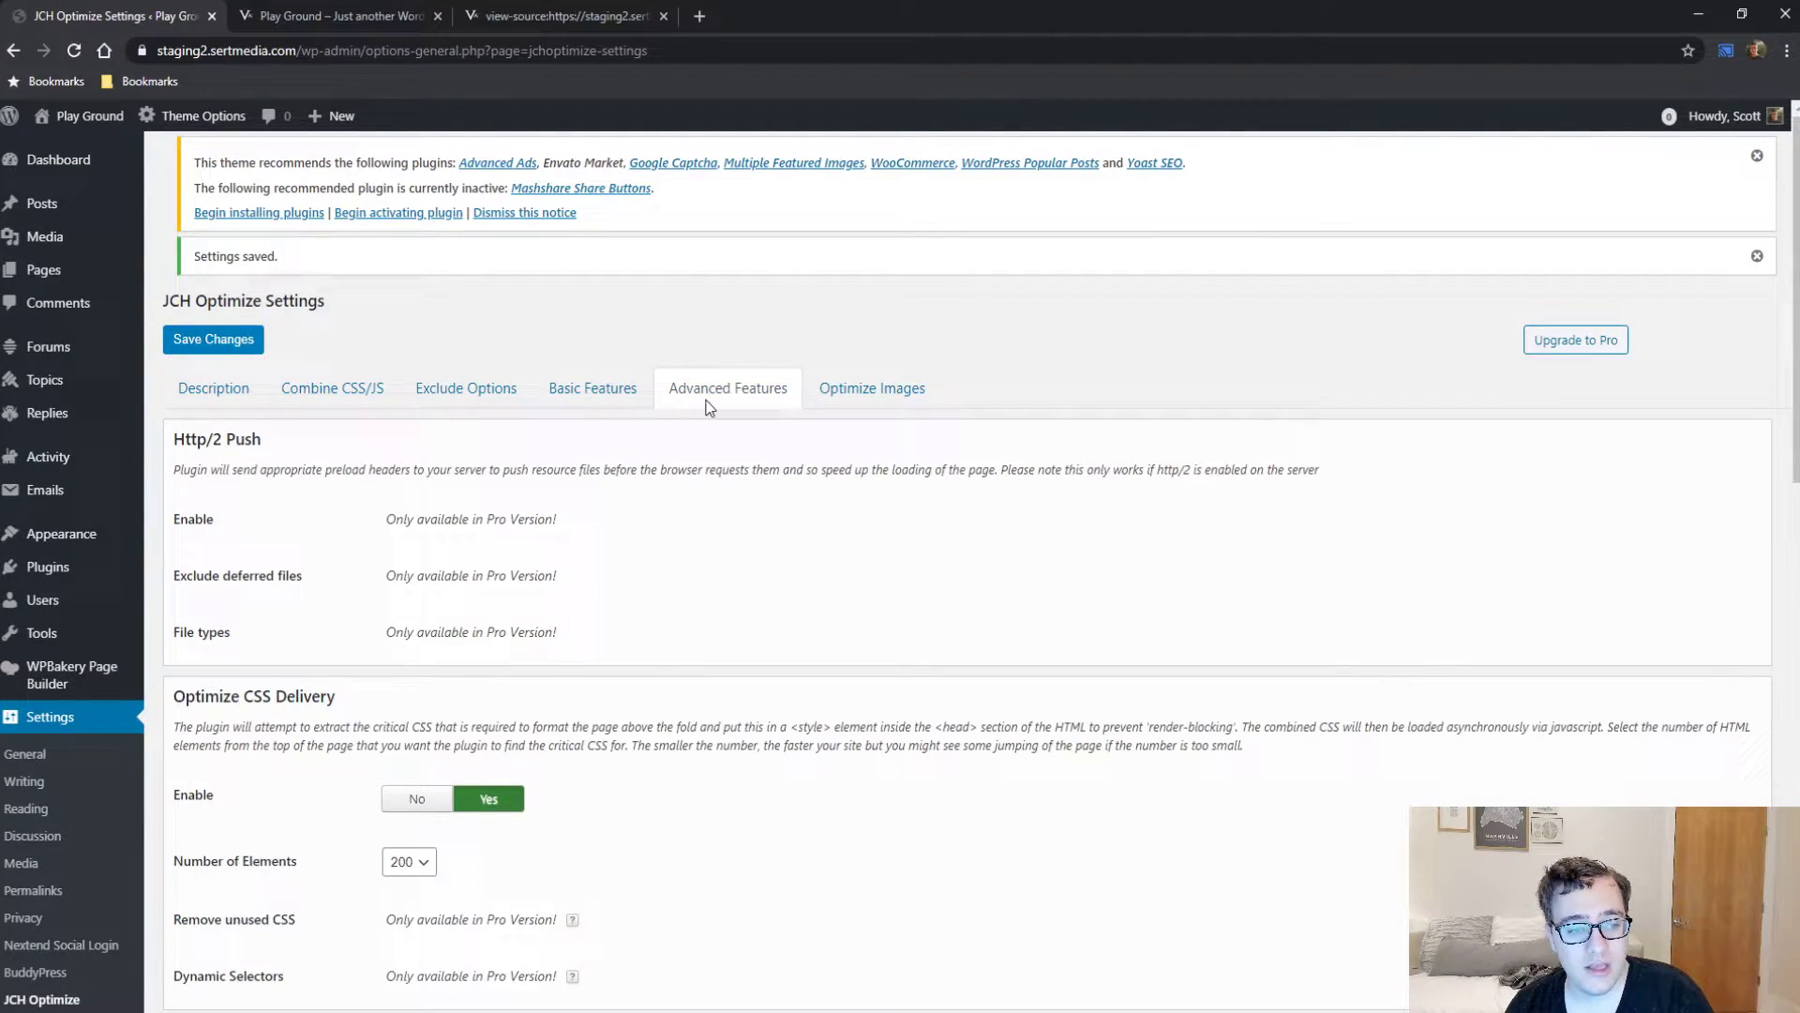
pyautogui.scroll(-1, 624, 599)
pyautogui.scroll(-3, 624, 599)
pyautogui.click(408, 569)
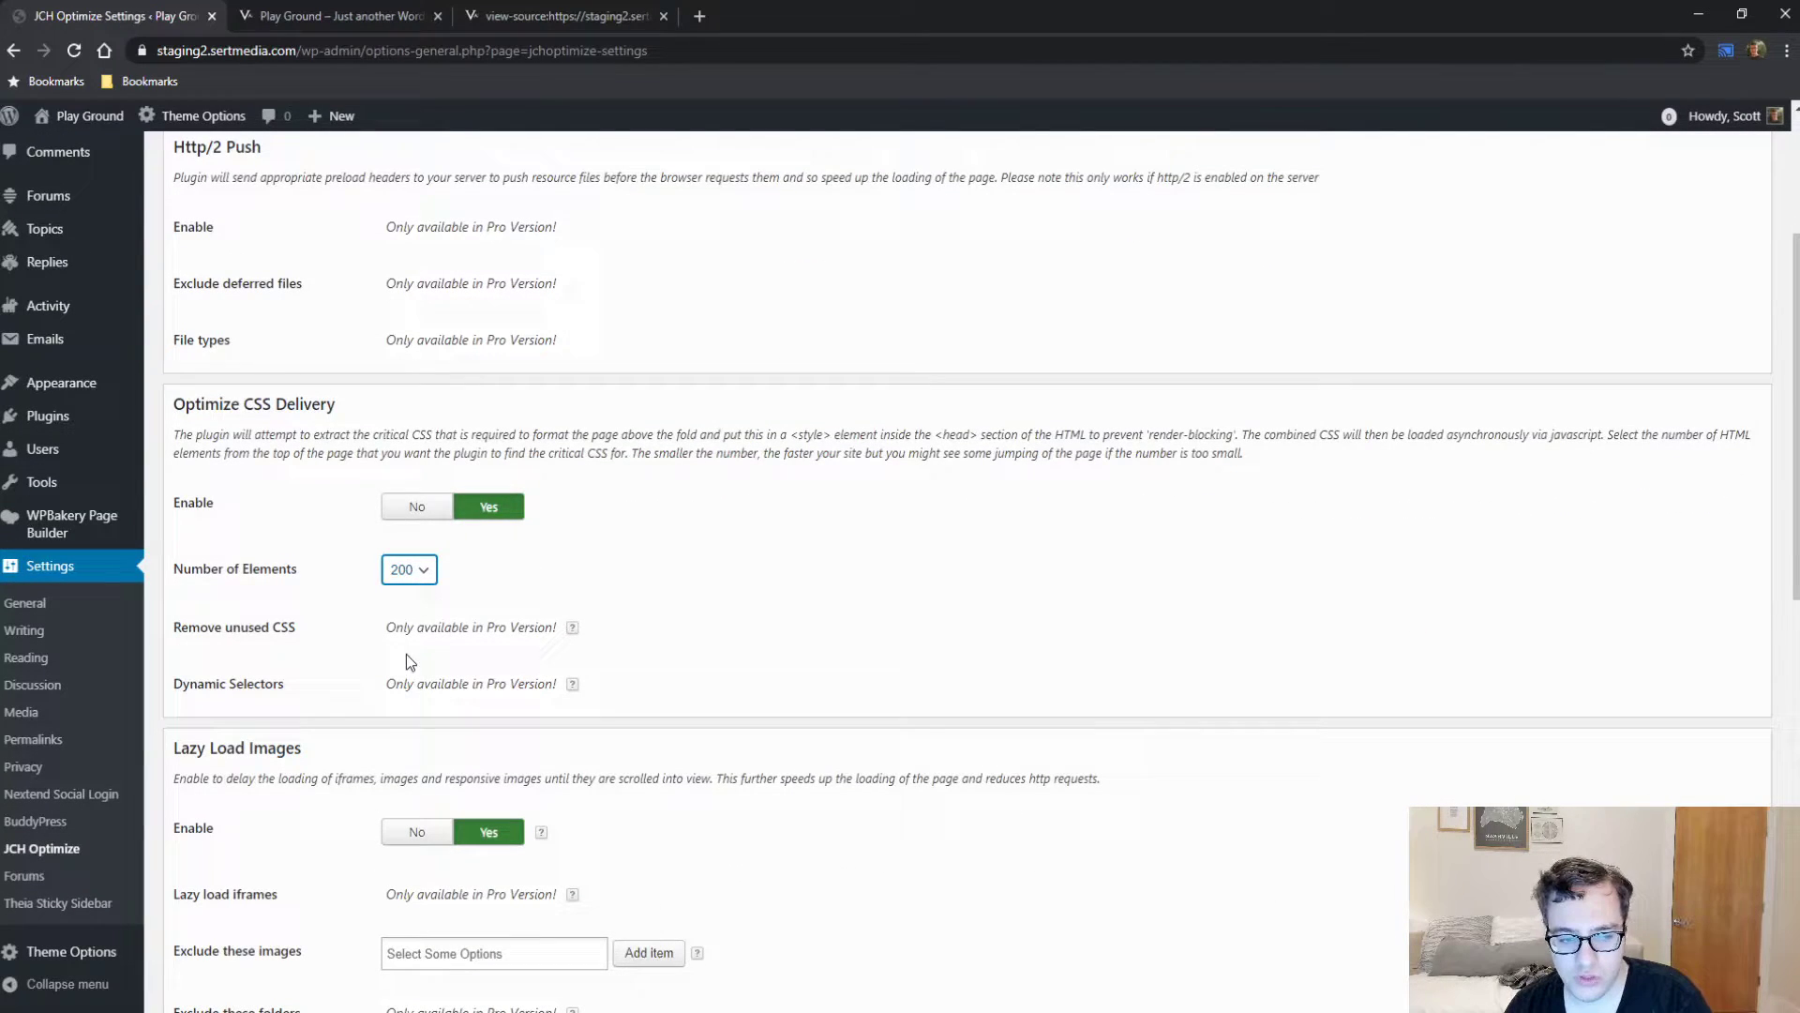
pyautogui.click(407, 654)
pyautogui.scroll(-10, 668, 675)
pyautogui.click(187, 936)
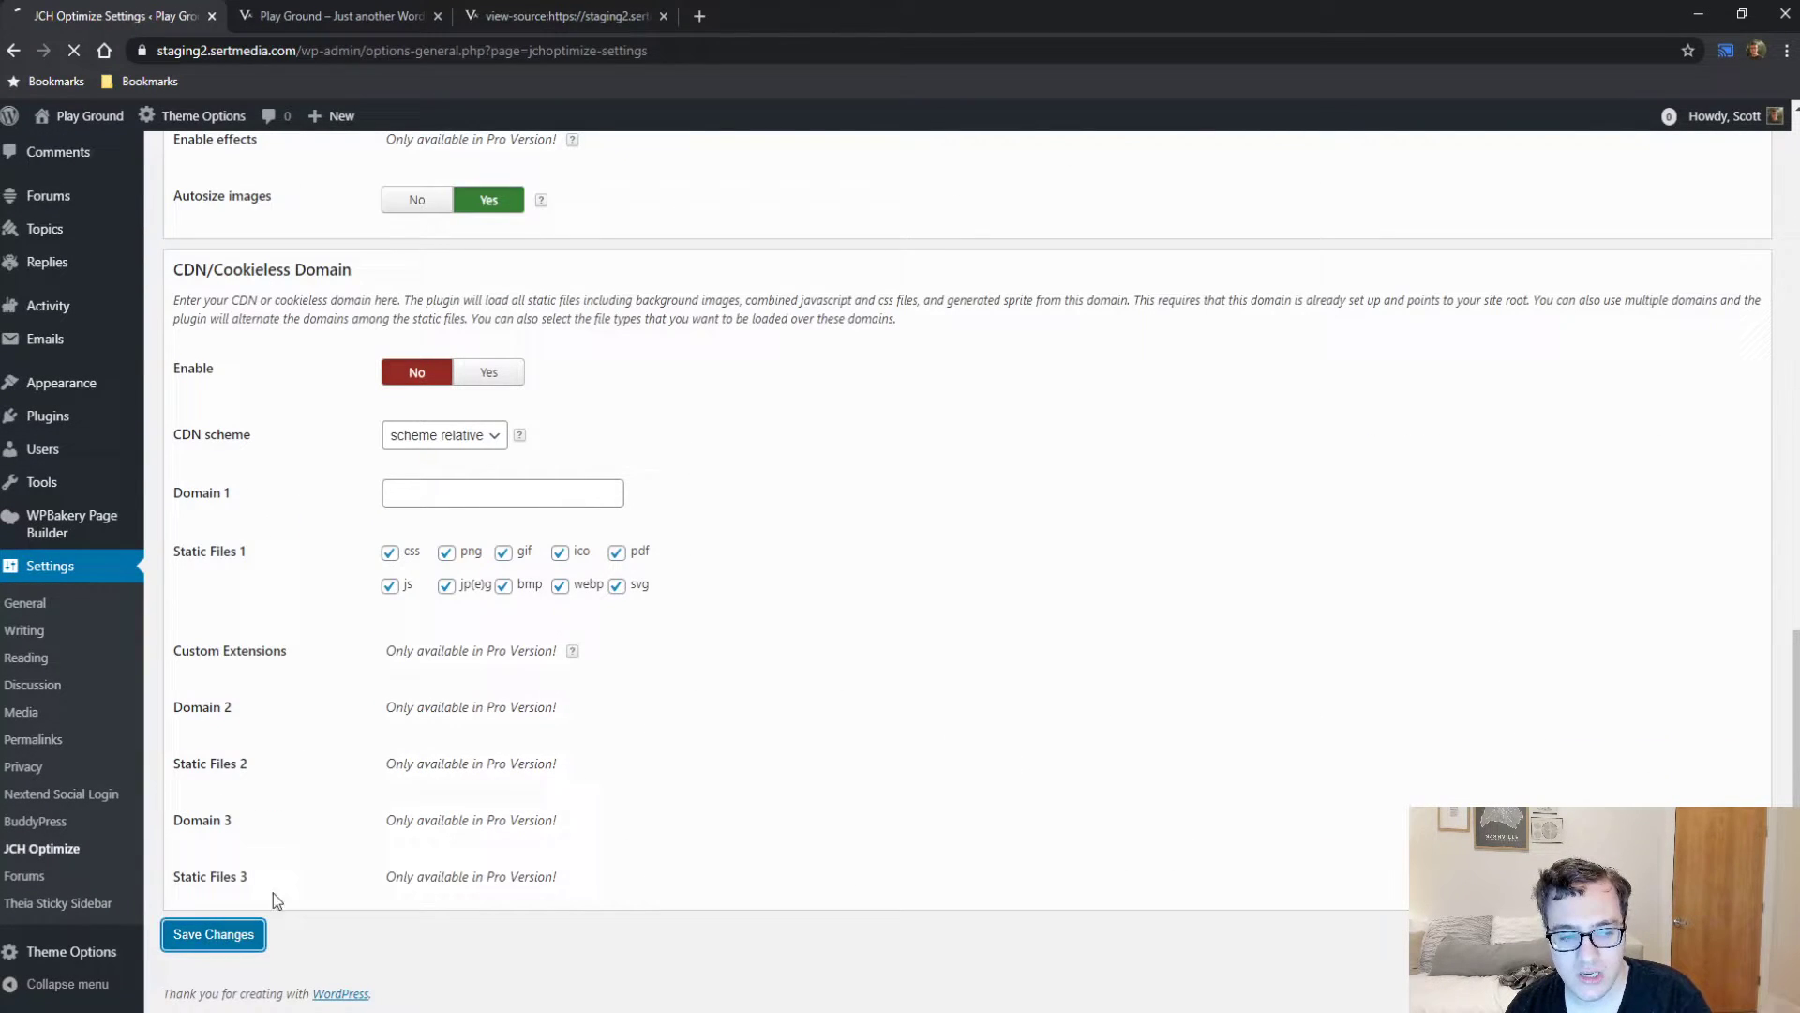
# Reload the Play Ground homepage with the new settings and close DevTools.
pyautogui.click(379, 16)
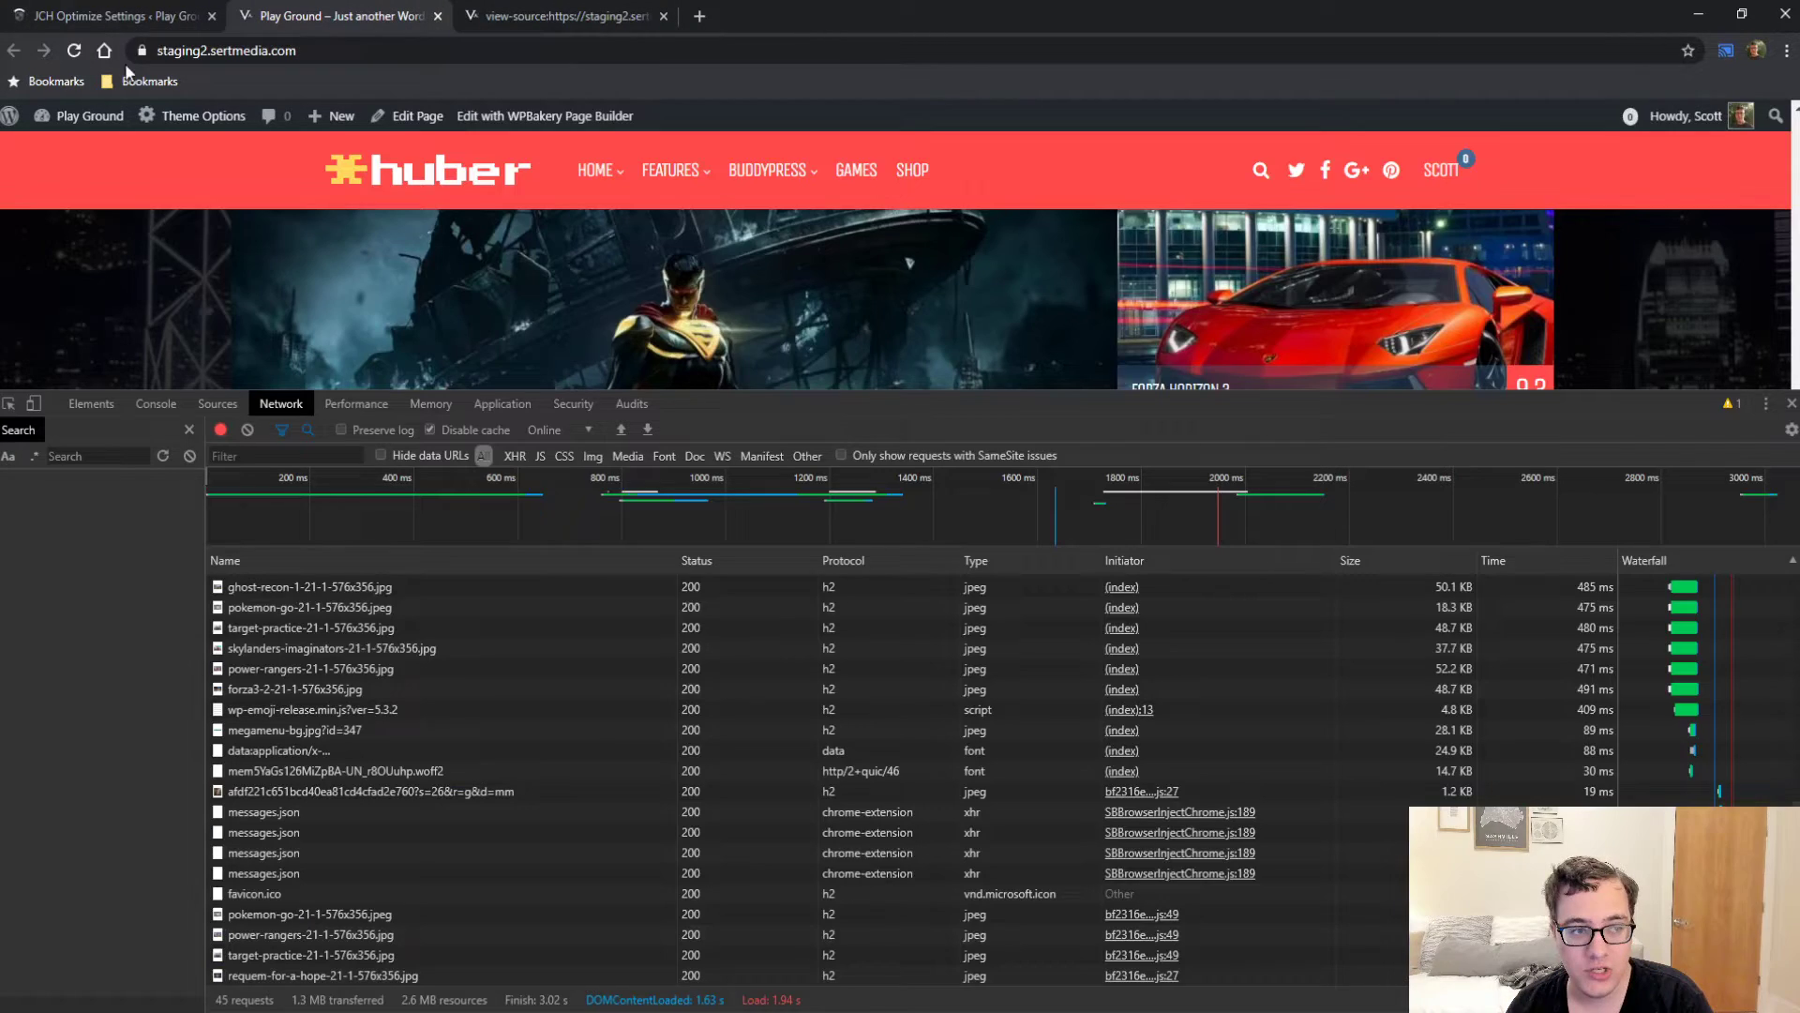
pyautogui.click(74, 50)
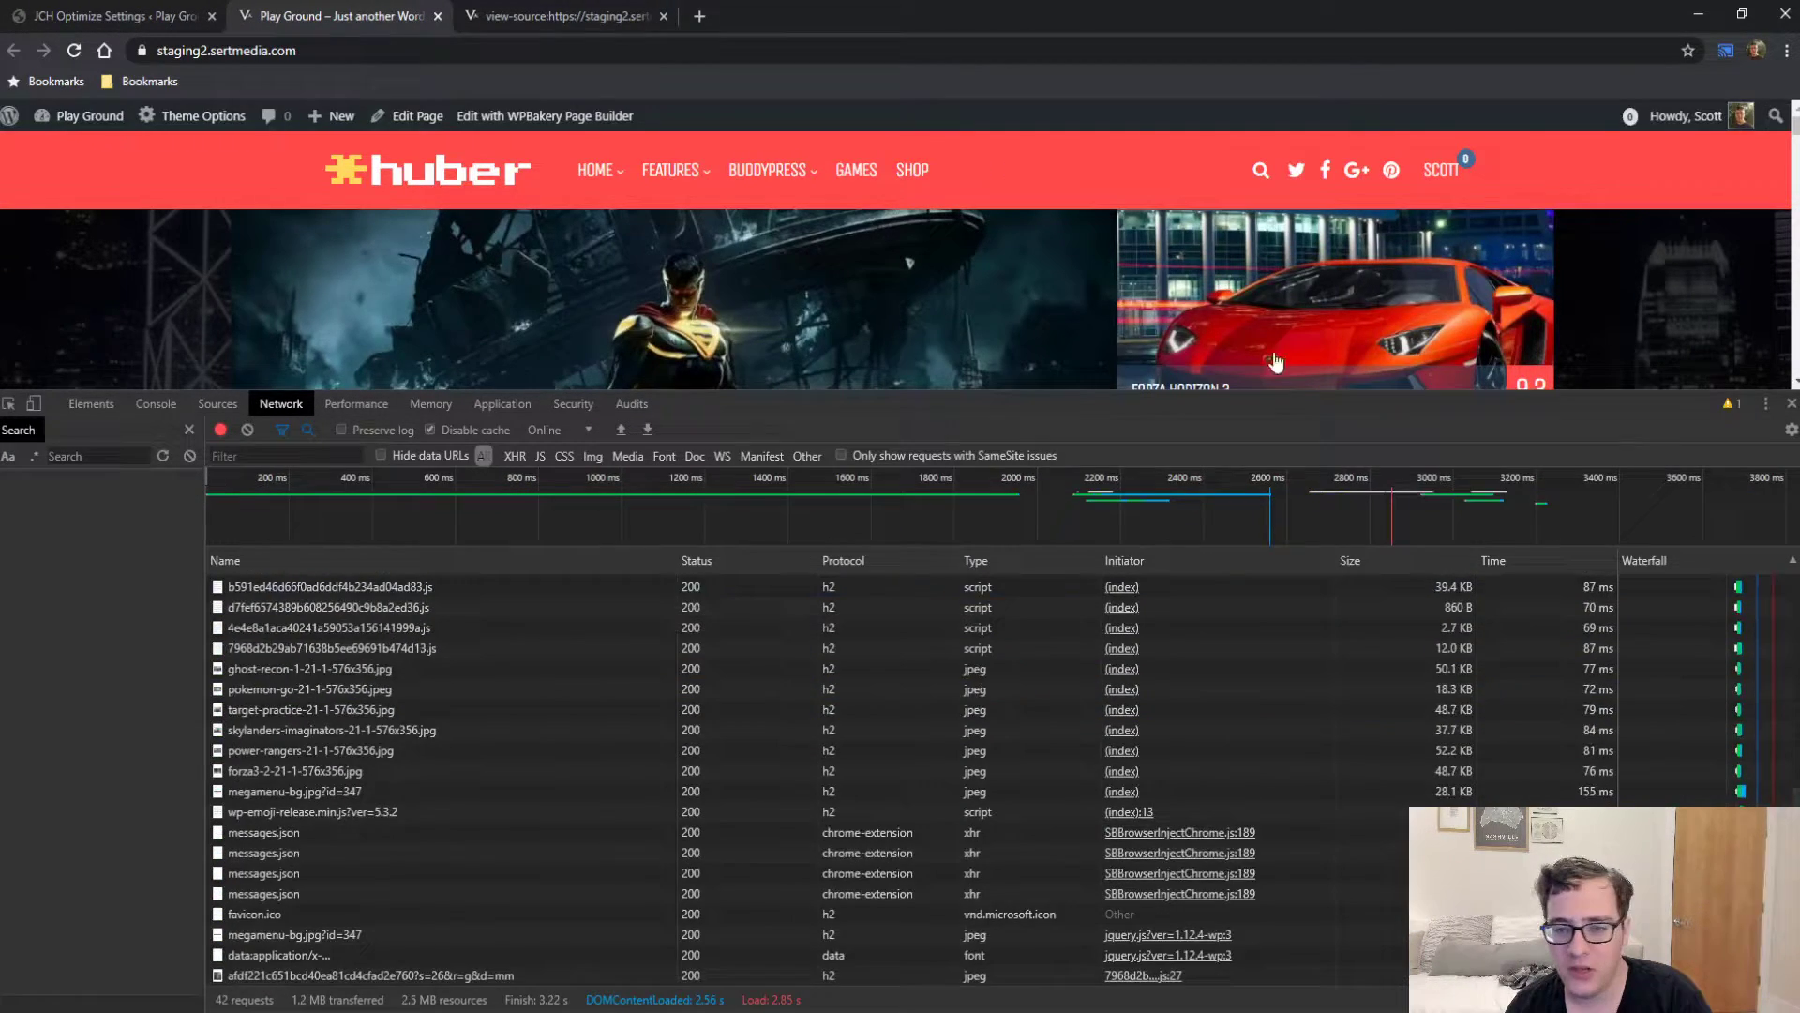
pyautogui.click(1792, 403)
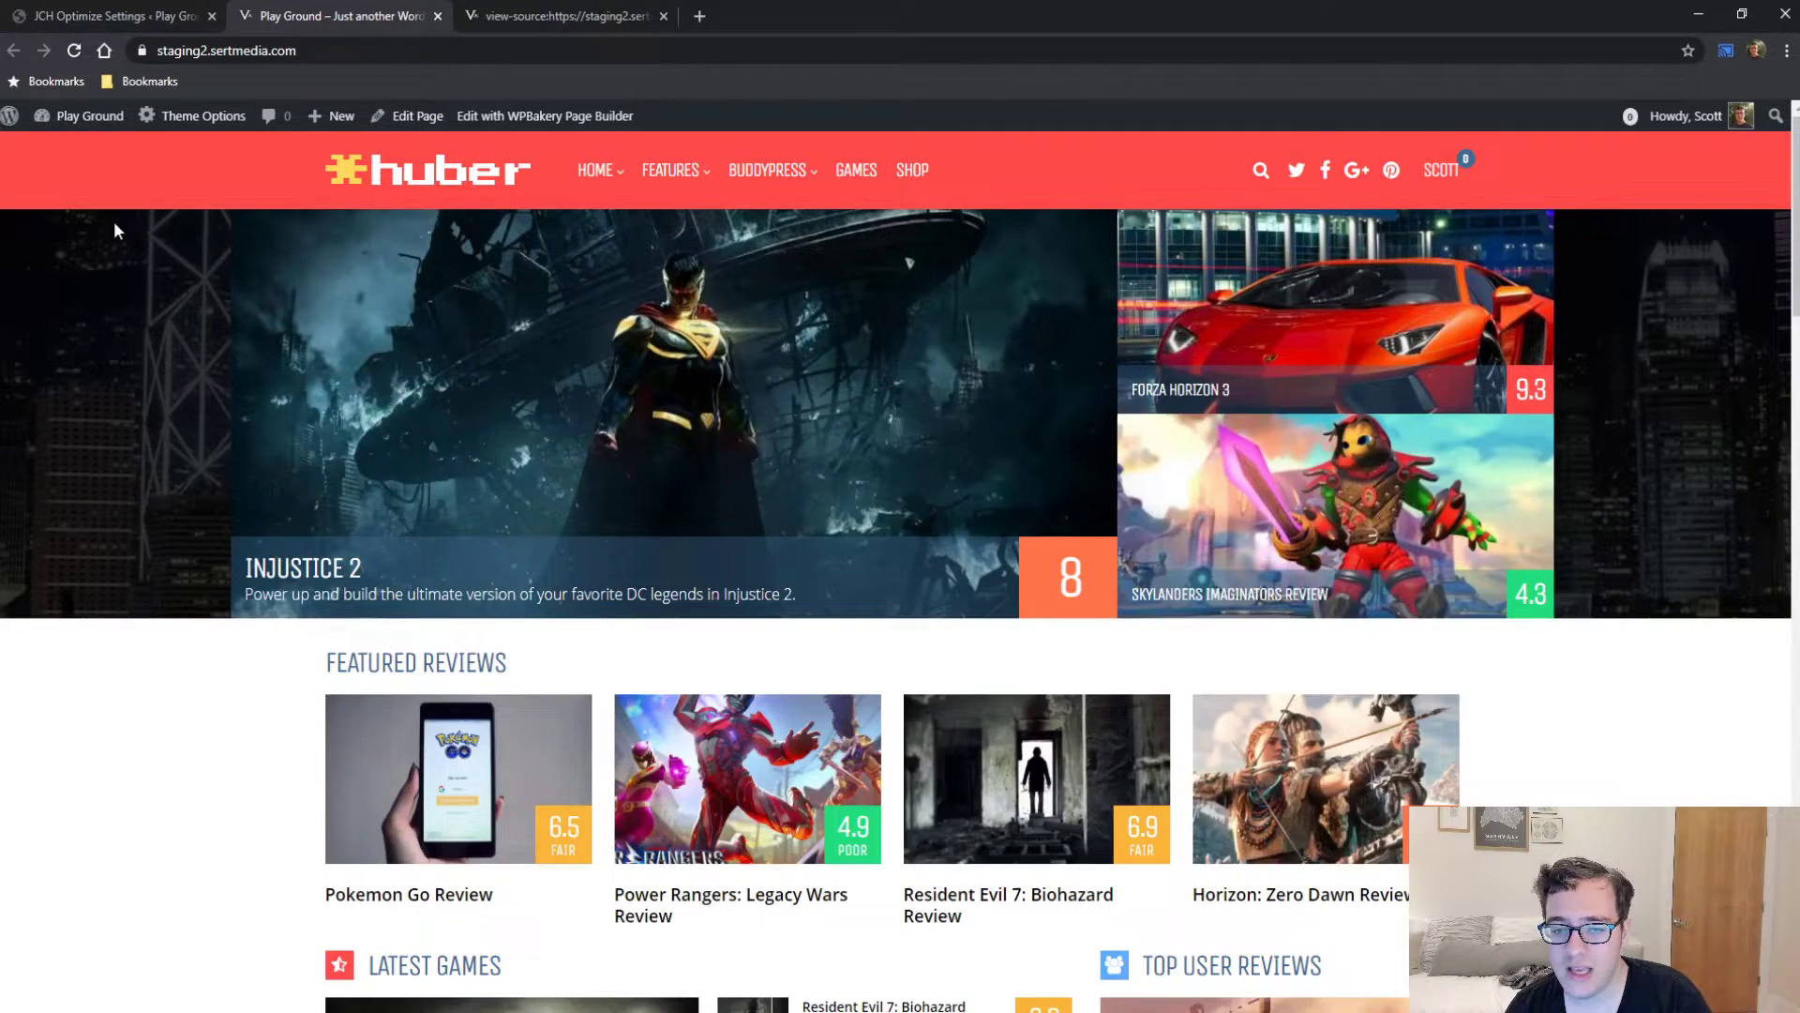
# Switch back to the JCH Optimize Settings browser tab.
pyautogui.click(539, 14)
pyautogui.click(93, 15)
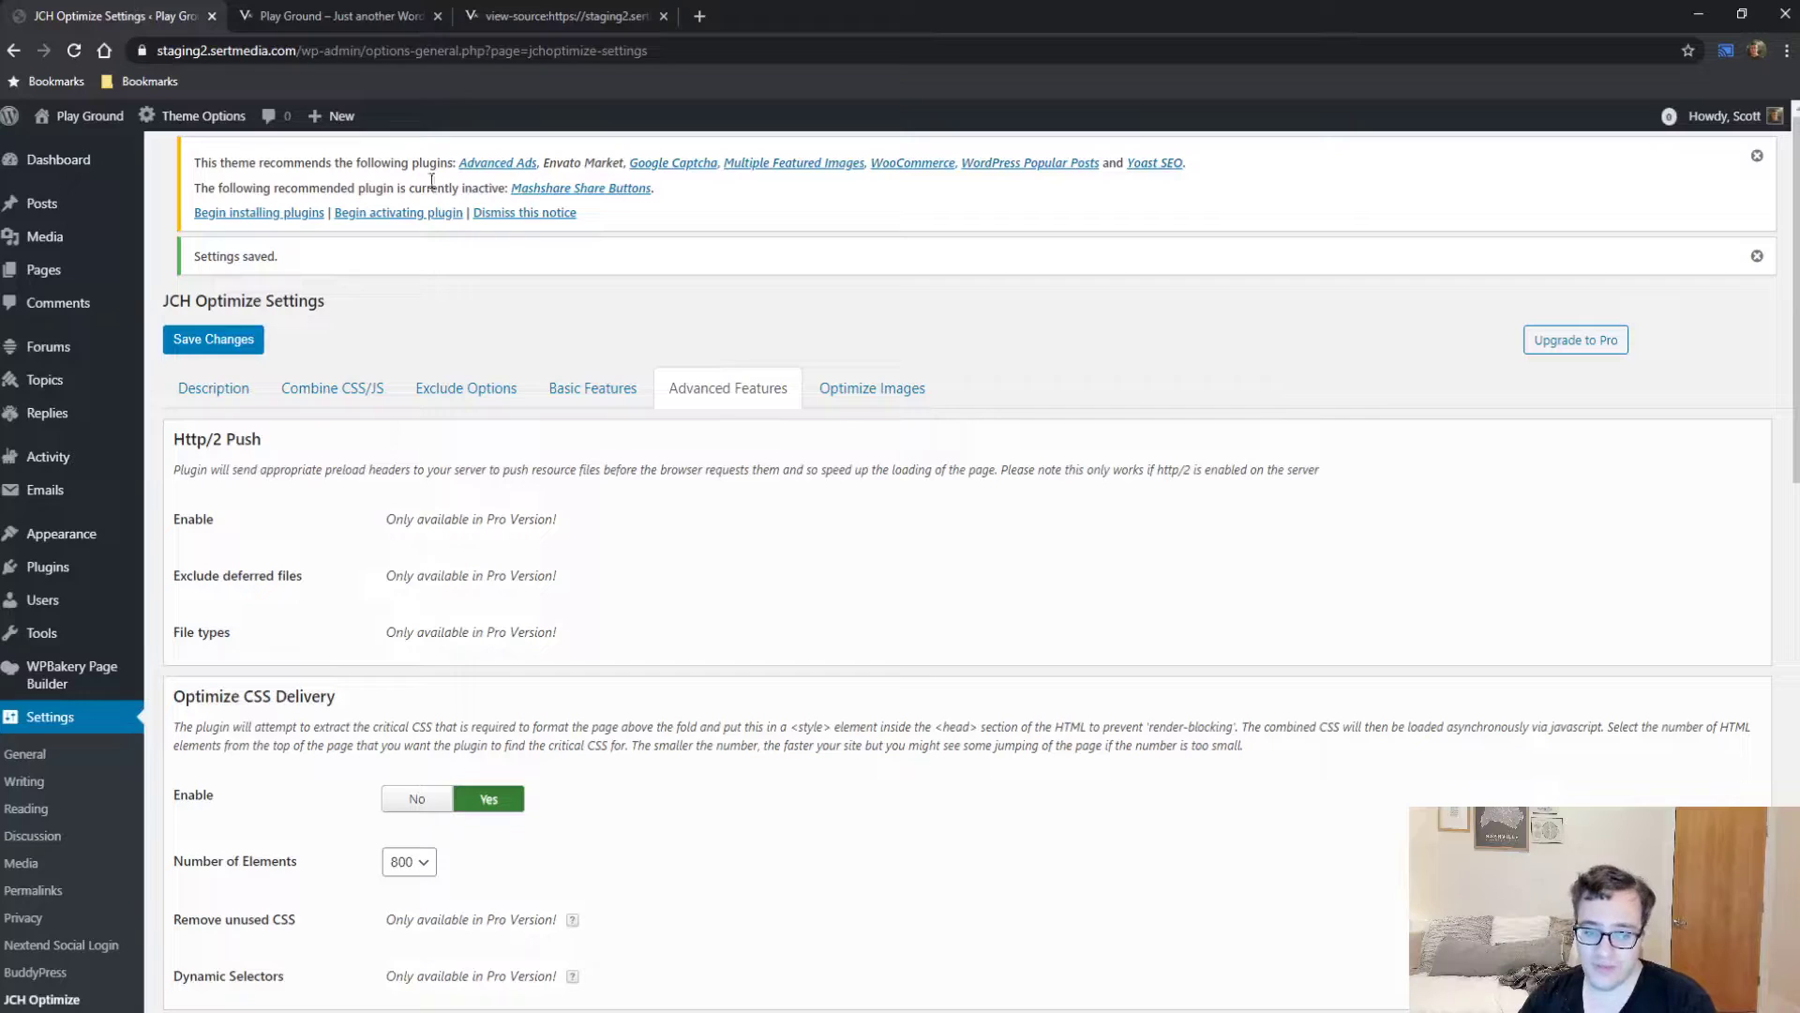
# Browse the Basic Features, Exclude Options, Description and Combine CSS/JS settings tabs.
pyautogui.click(591, 389)
pyautogui.click(490, 391)
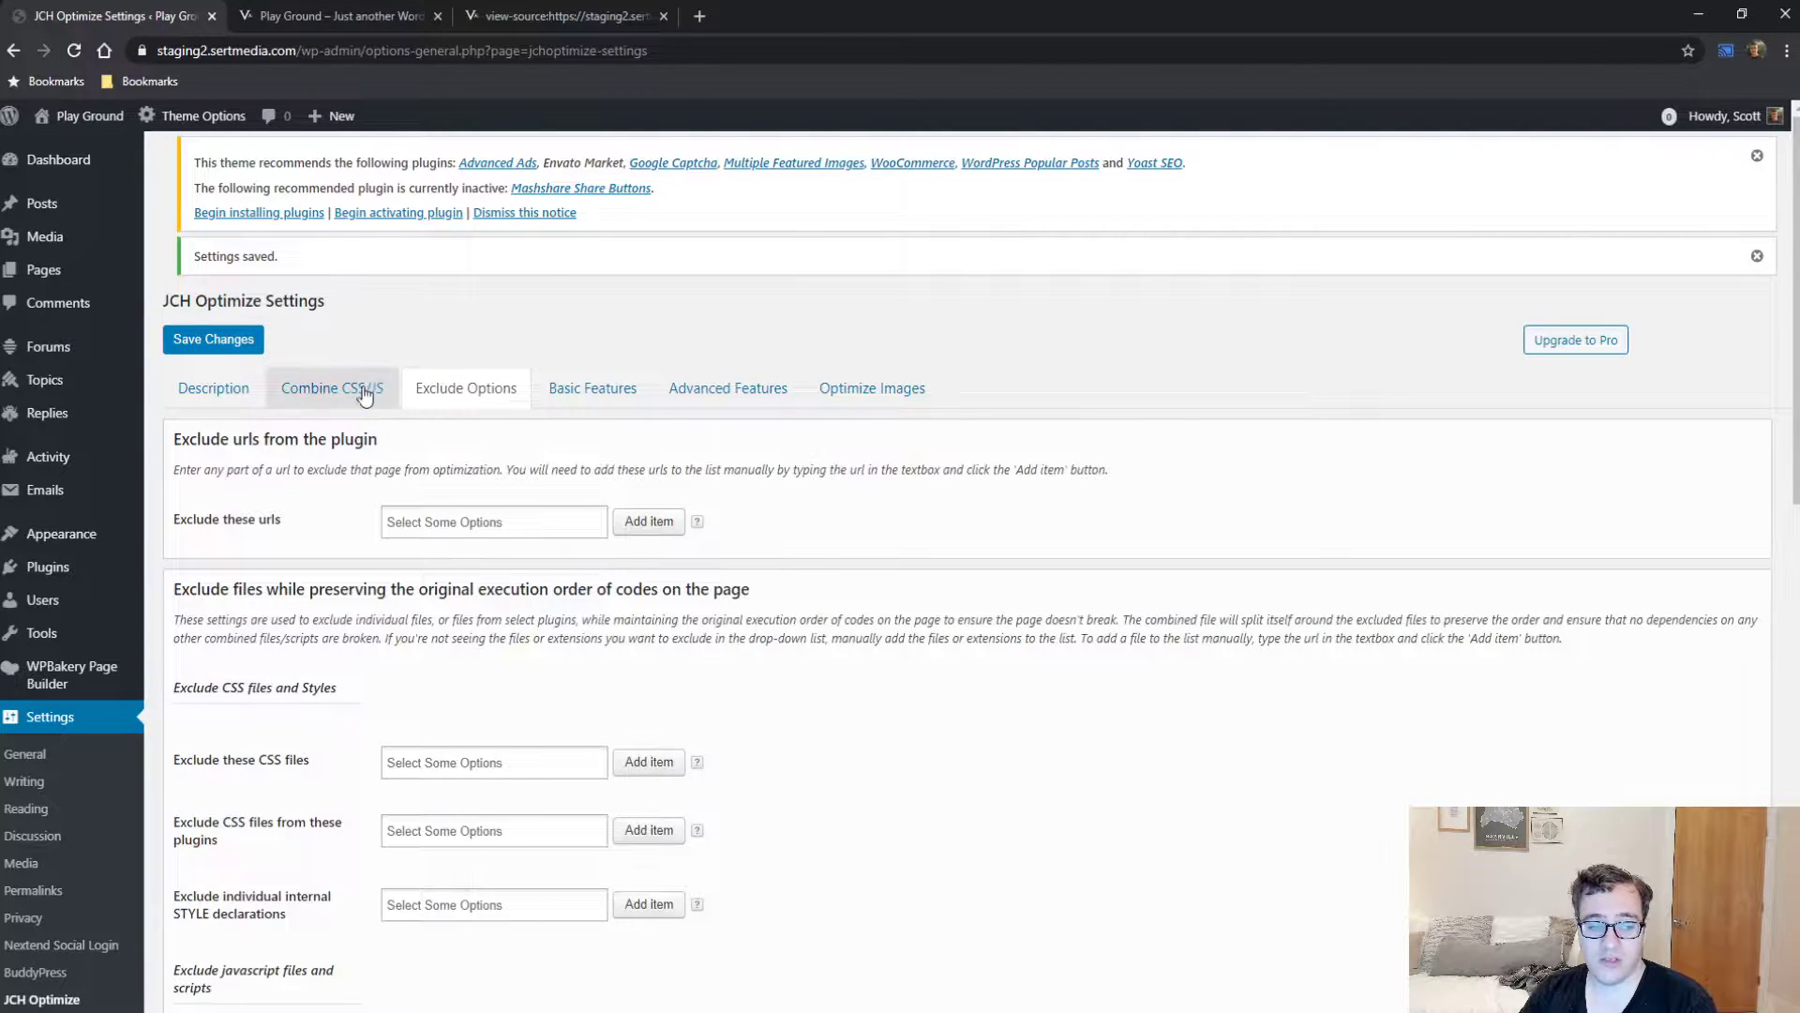
pyautogui.click(311, 388)
pyautogui.click(257, 394)
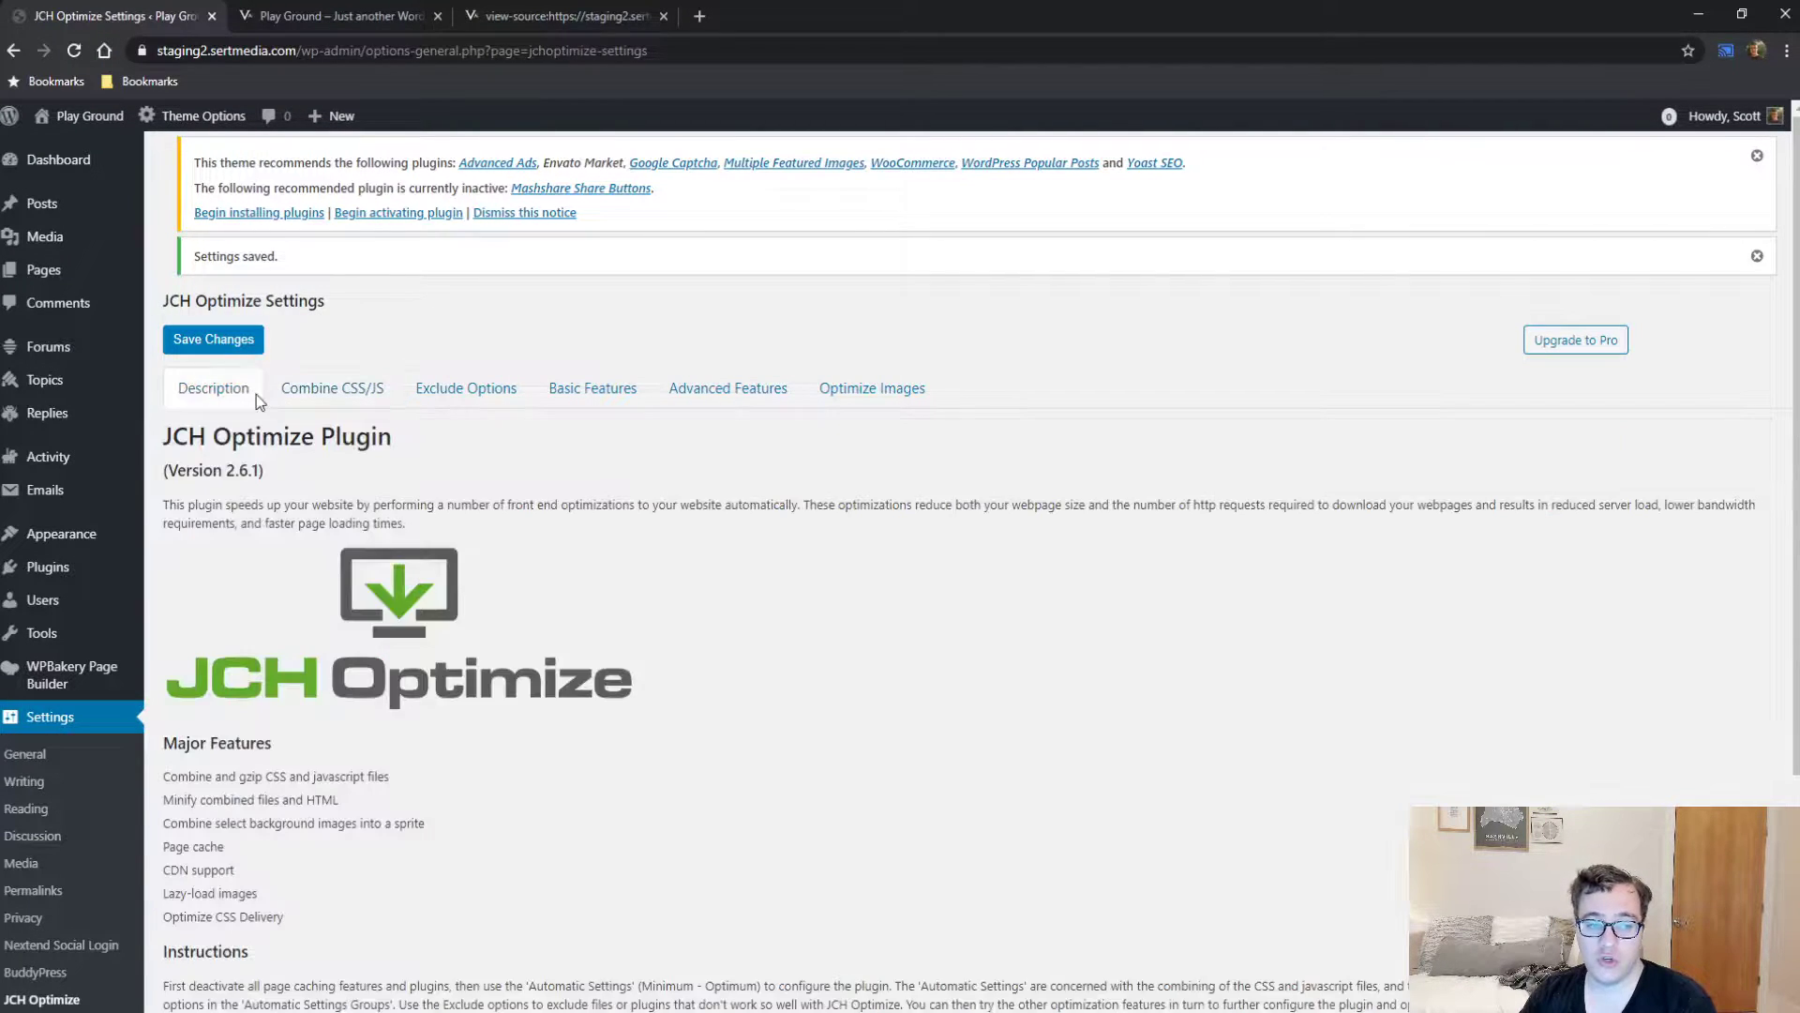
pyautogui.click(291, 388)
pyautogui.scroll(-5, 504, 381)
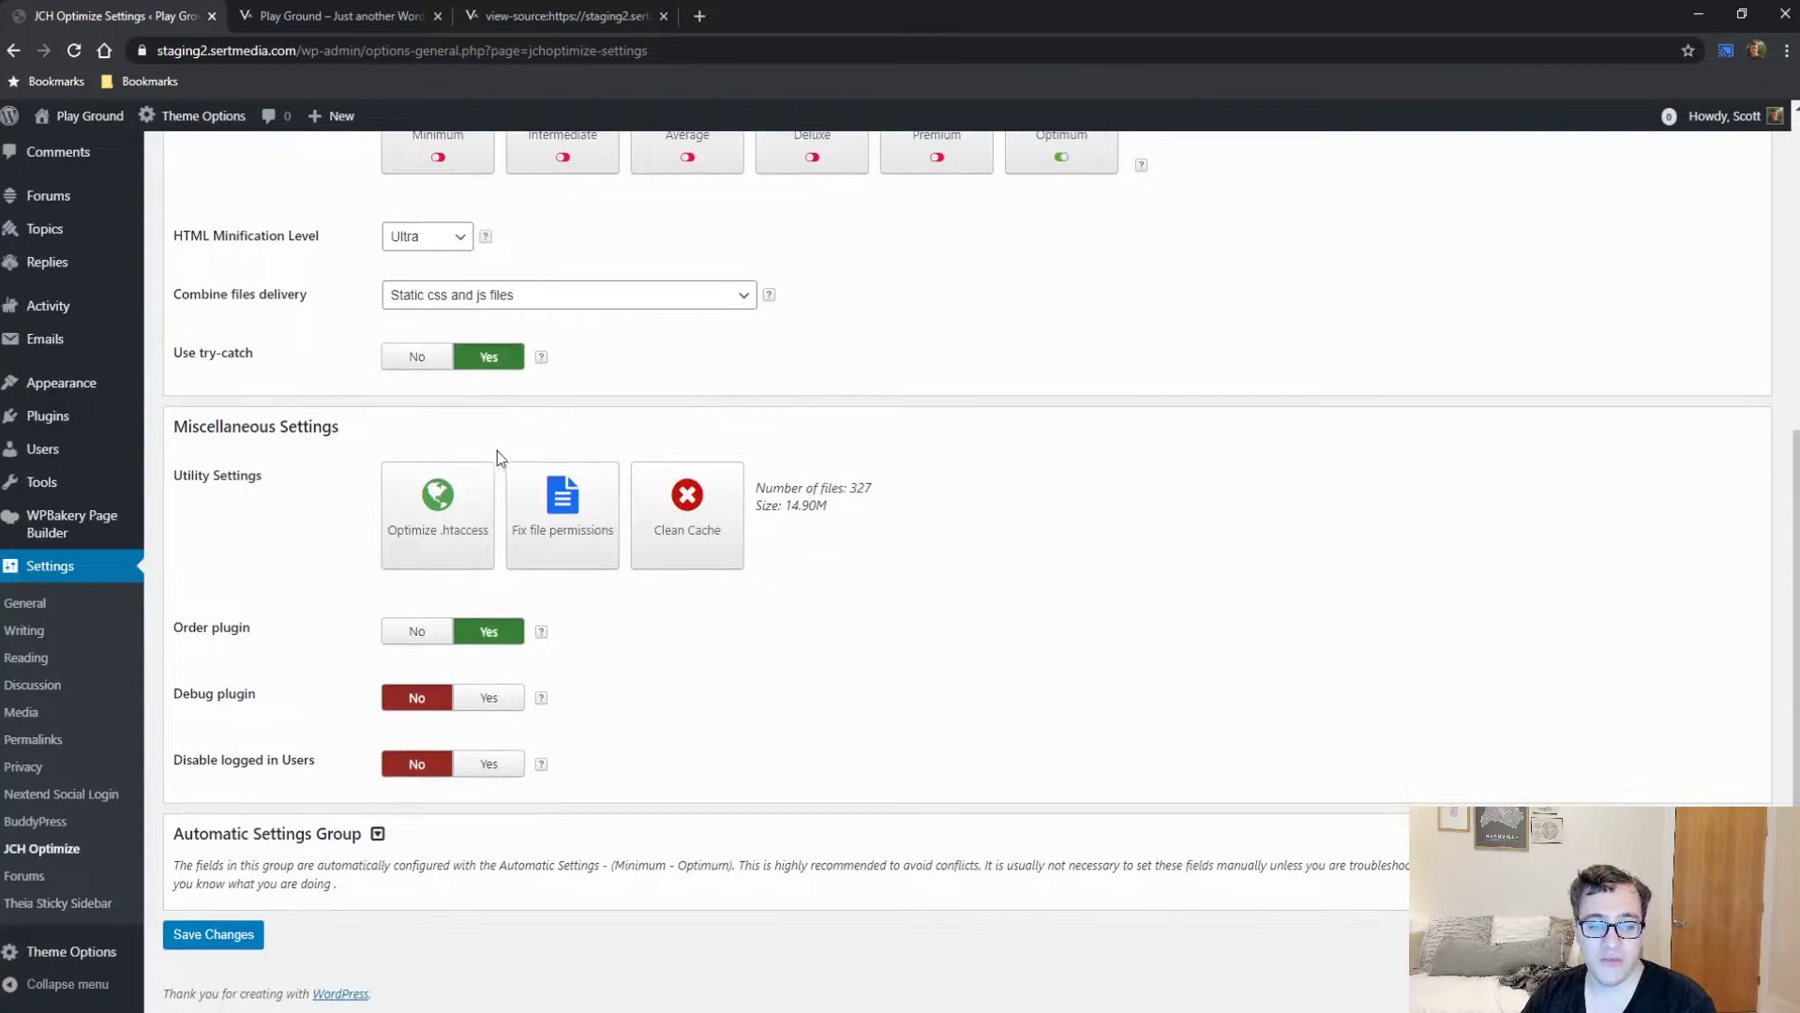
pyautogui.scroll(3, 446, 447)
pyautogui.scroll(2, 450, 427)
# In Exclude Options, browse the internal script list without adding any exclusions.
pyautogui.click(461, 395)
pyautogui.scroll(-8, 470, 426)
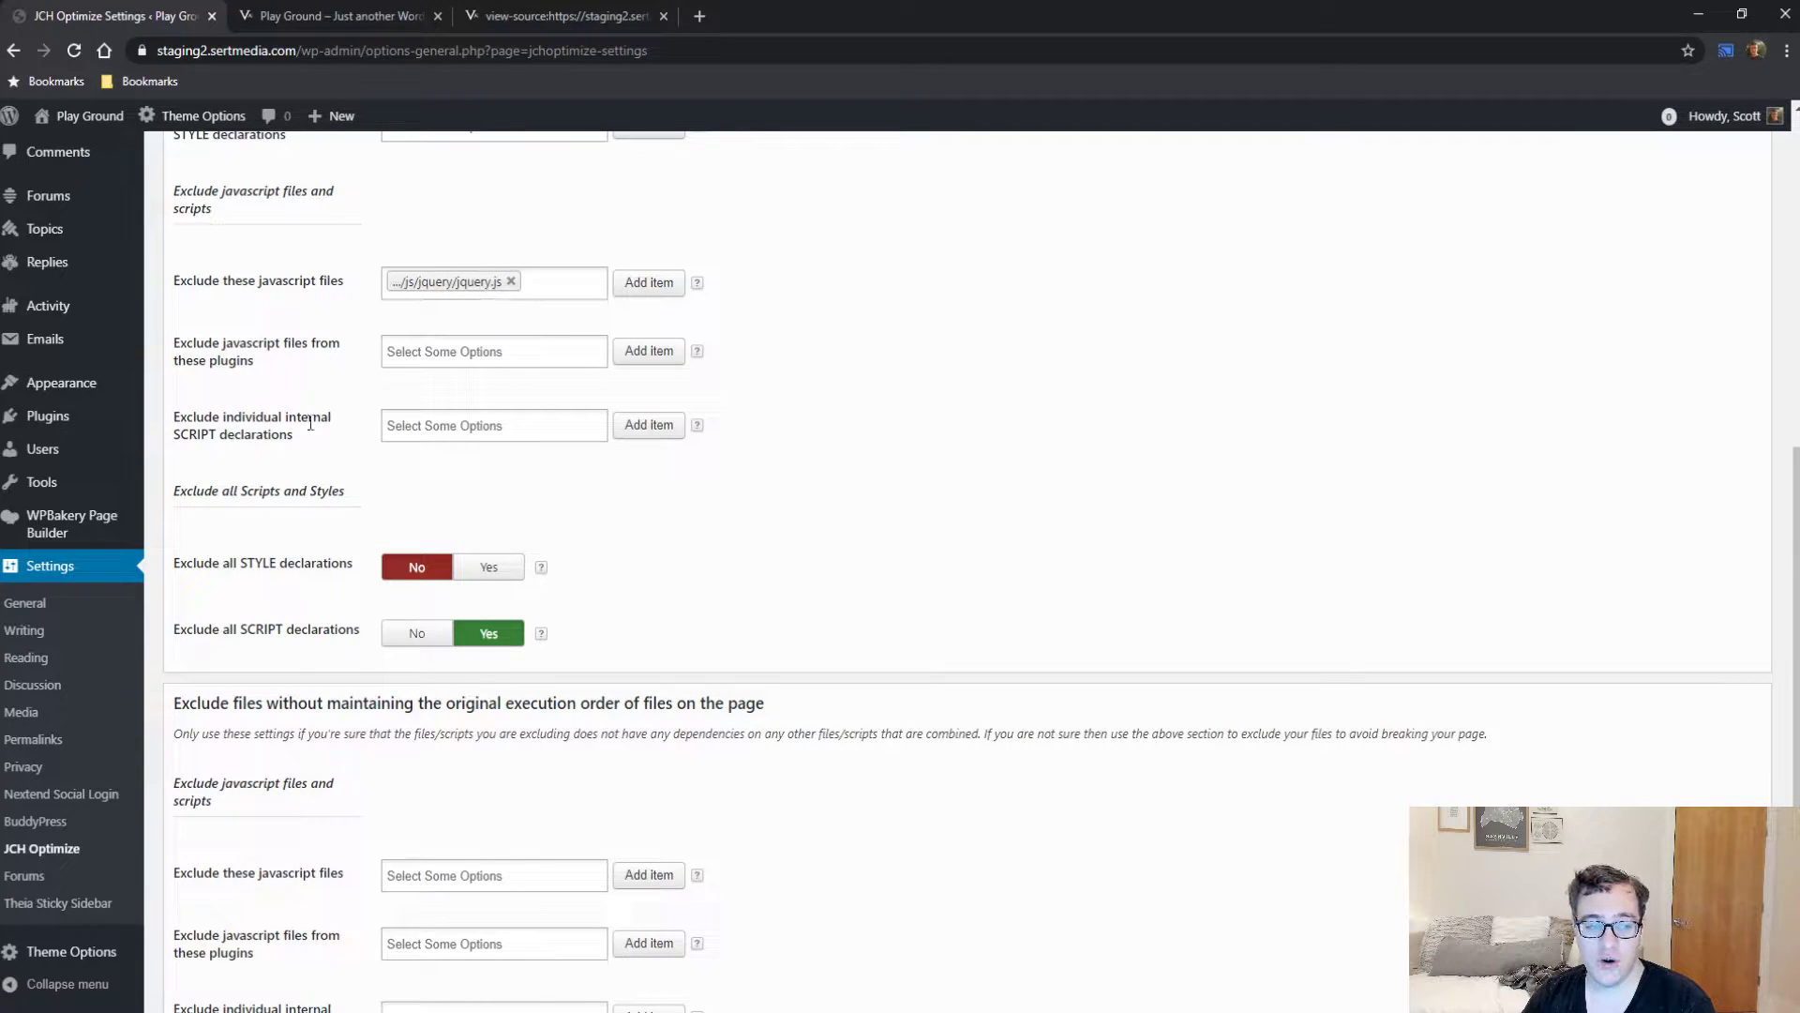
pyautogui.click(392, 424)
pyautogui.scroll(-1, 506, 497)
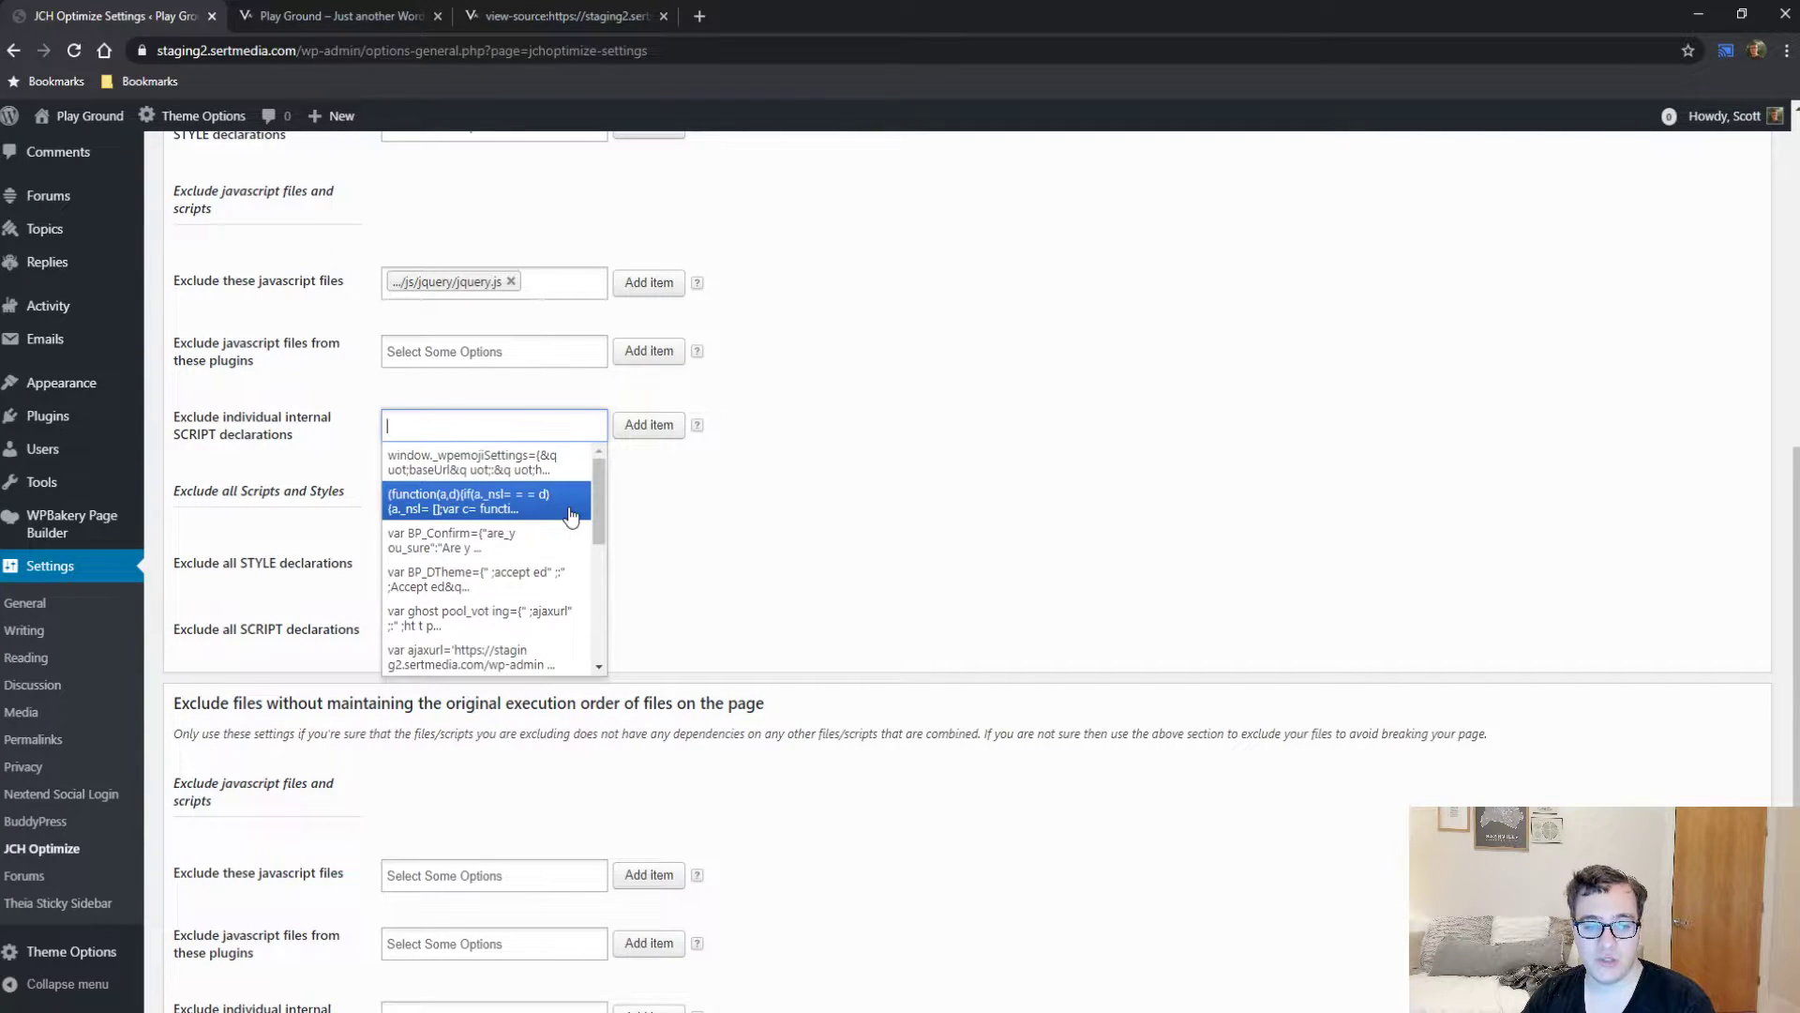
pyautogui.scroll(-2, 519, 504)
pyautogui.click(722, 535)
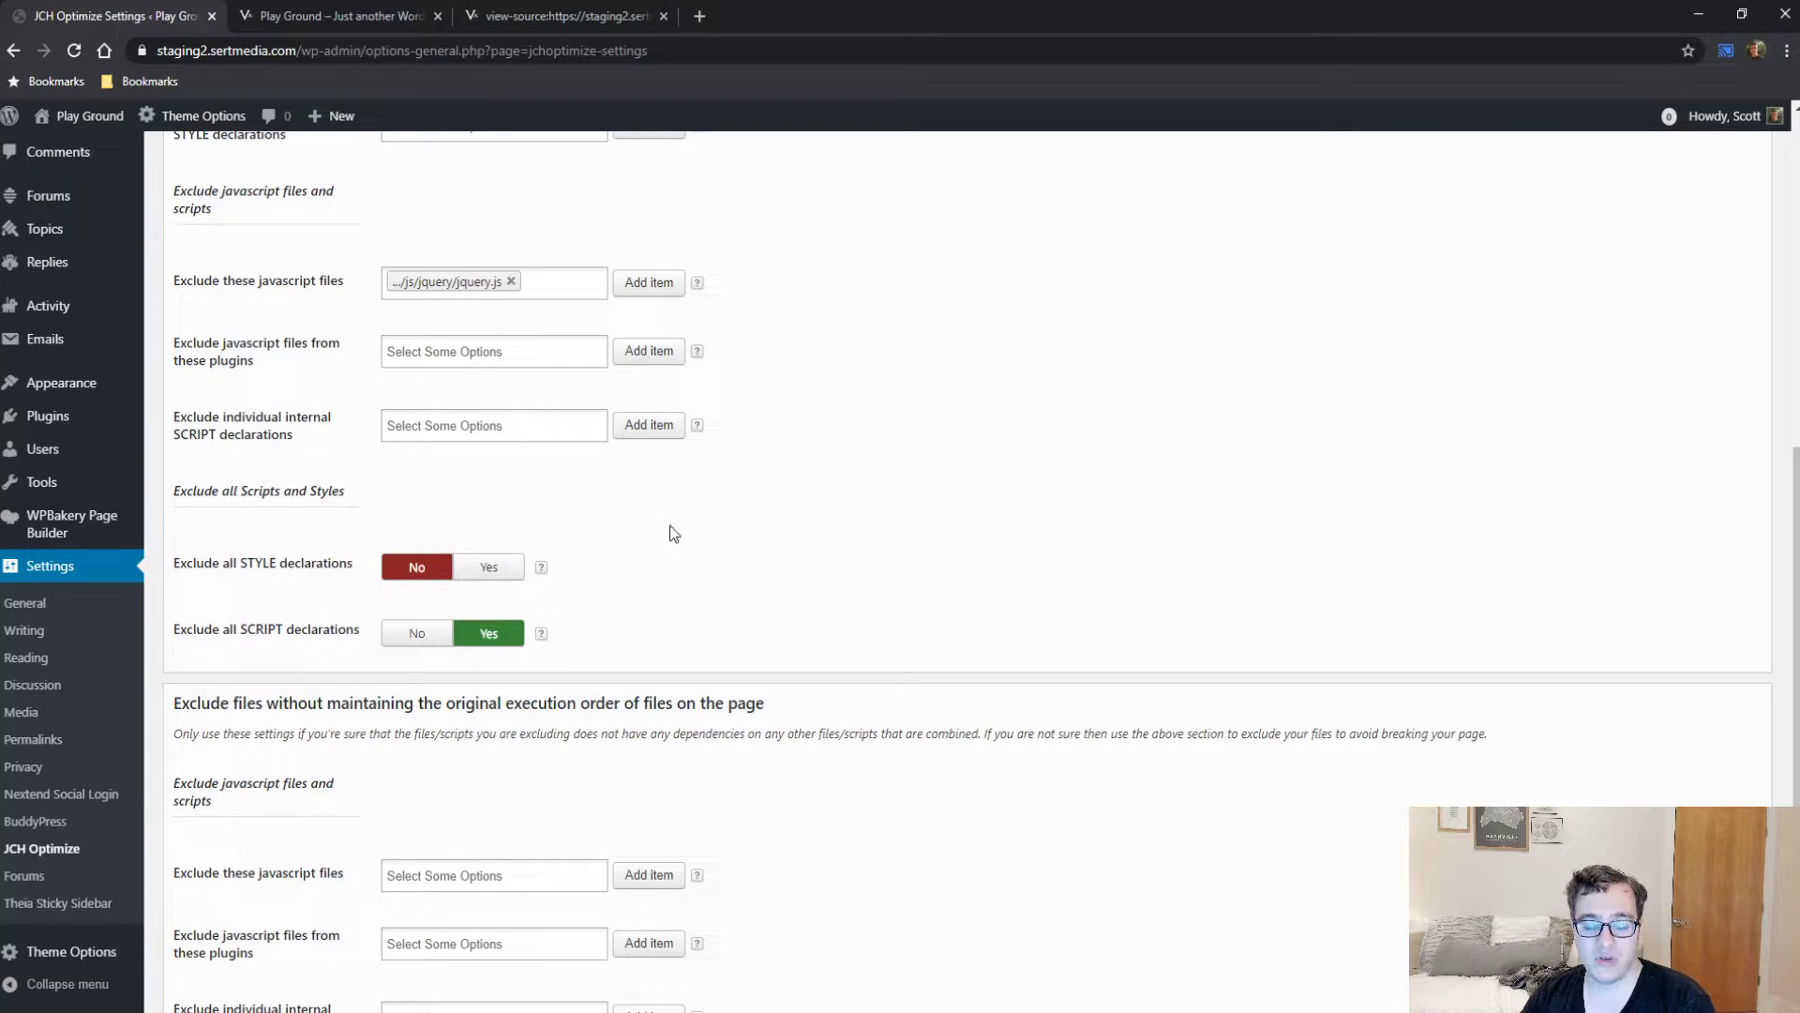
pyautogui.doubleClick(453, 414)
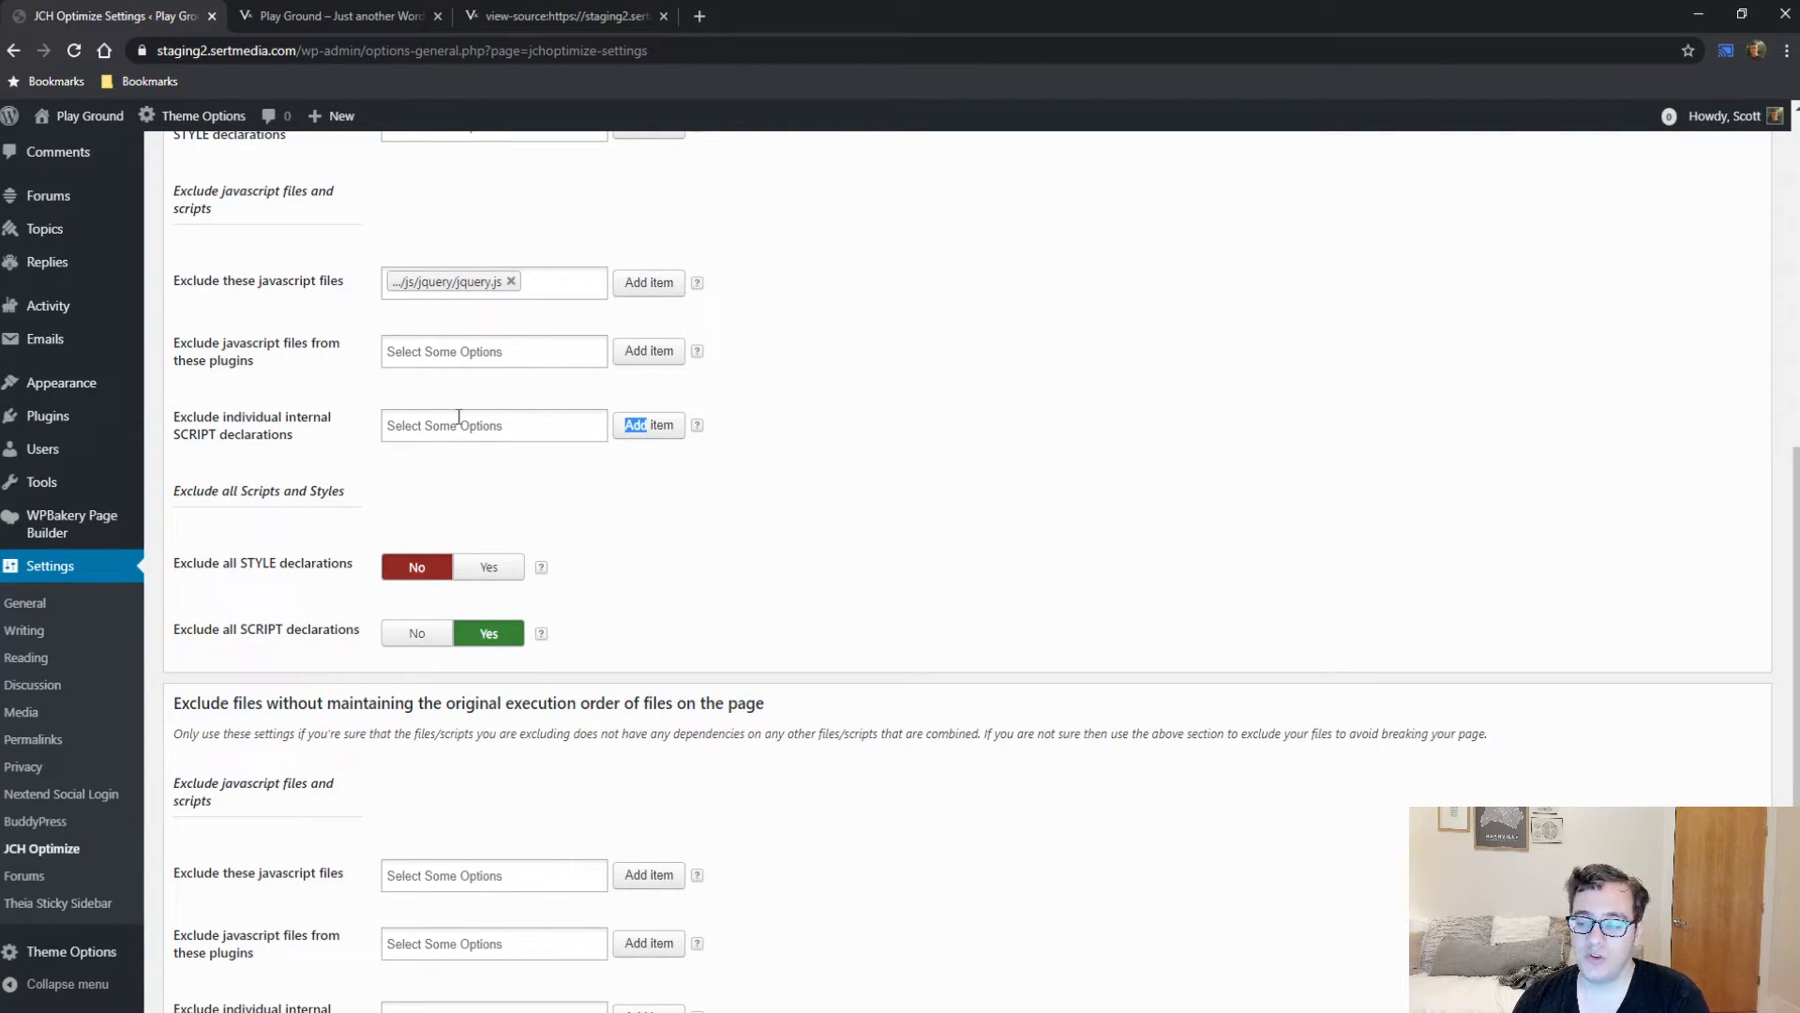